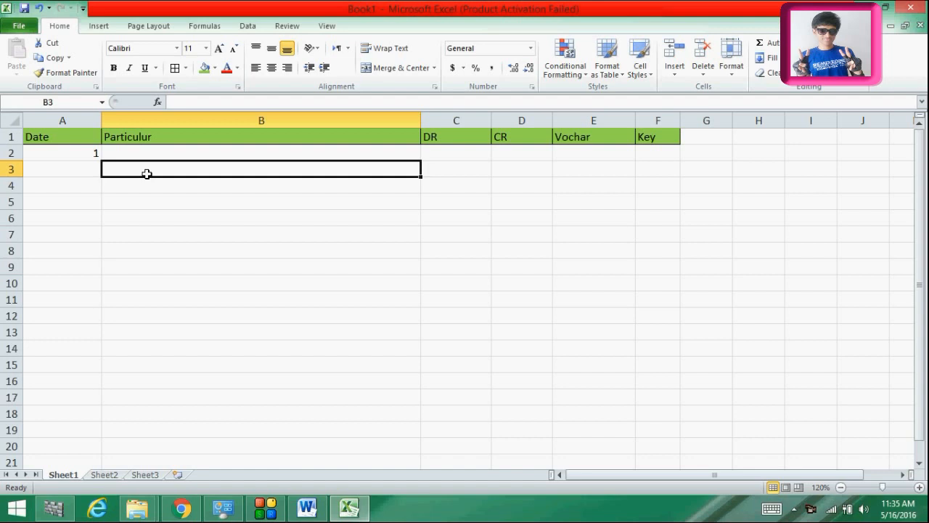
Switch to the Word document tally and examine the first transaction, Started Busniess, and its amount.
{"action": "left_click", "coordinate": [78, 169]}
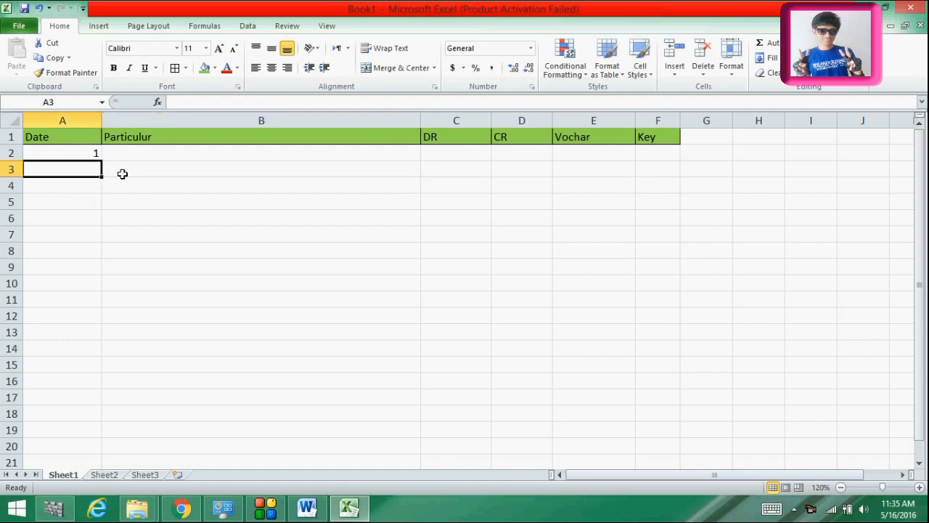
{"action": "left_click", "coordinate": [307, 509]}
{"action": "left_click_drag", "start_coordinate": [926, 275], "coordinate": [925, 165]}
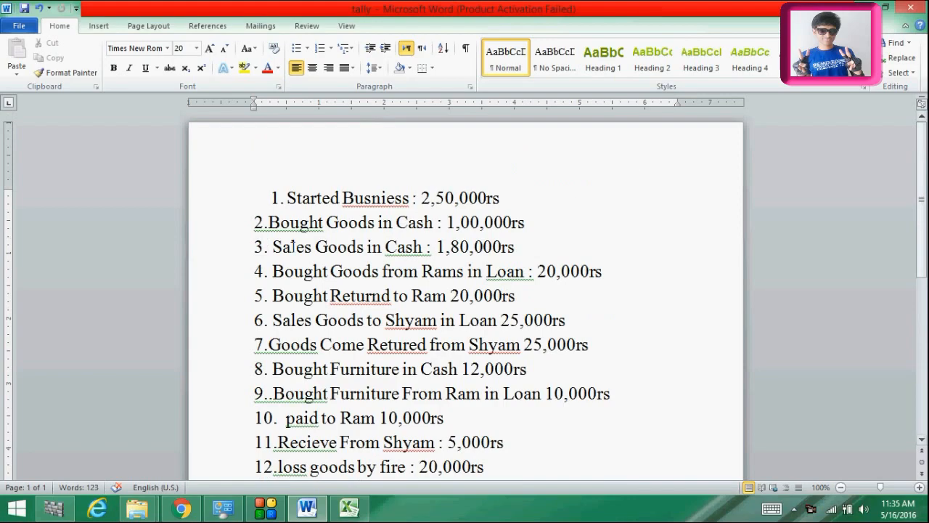
{"action": "mouse_move", "coordinate": [927, 161]}
{"action": "left_mouse_down"}
{"action": "mouse_move", "coordinate": [926, 276]}
{"action": "mouse_move", "coordinate": [927, 158]}
{"action": "left_mouse_up"}
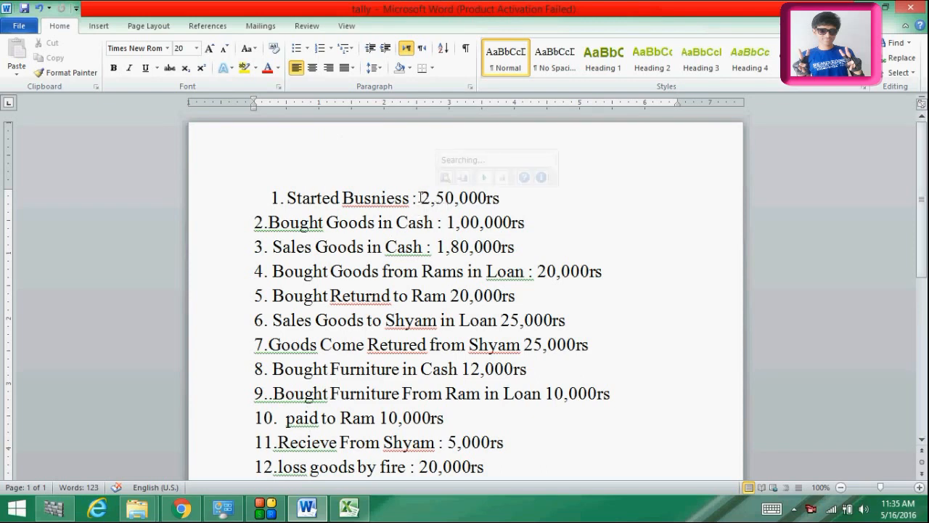
{"action": "left_click_drag", "start_coordinate": [432, 198], "coordinate": [459, 198]}
{"action": "left_click", "coordinate": [541, 180]}
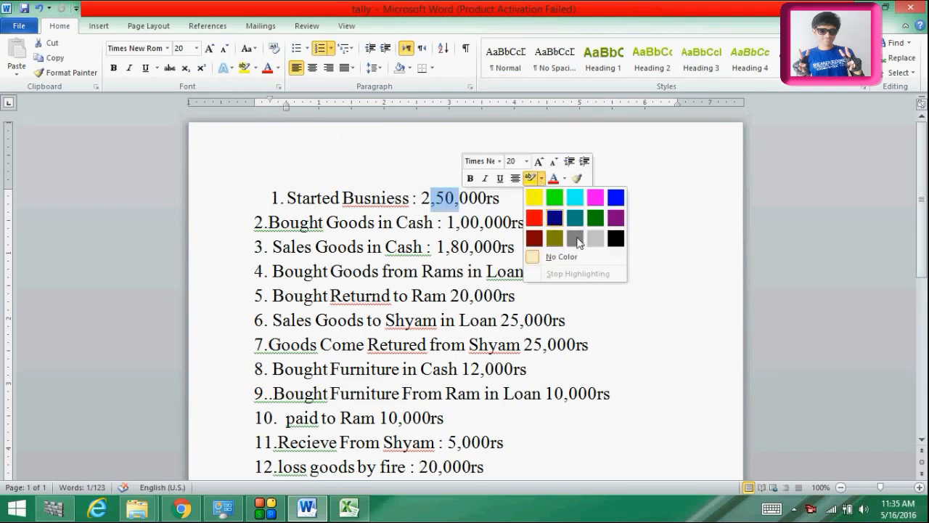
{"action": "left_click", "coordinate": [660, 246]}
{"action": "left_click", "coordinate": [501, 198]}
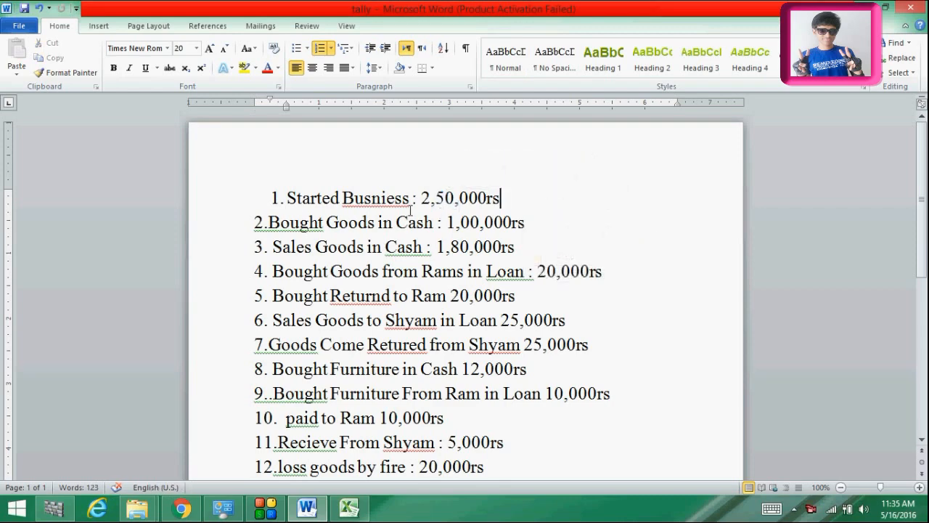
{"action": "double_click", "coordinate": [472, 201]}
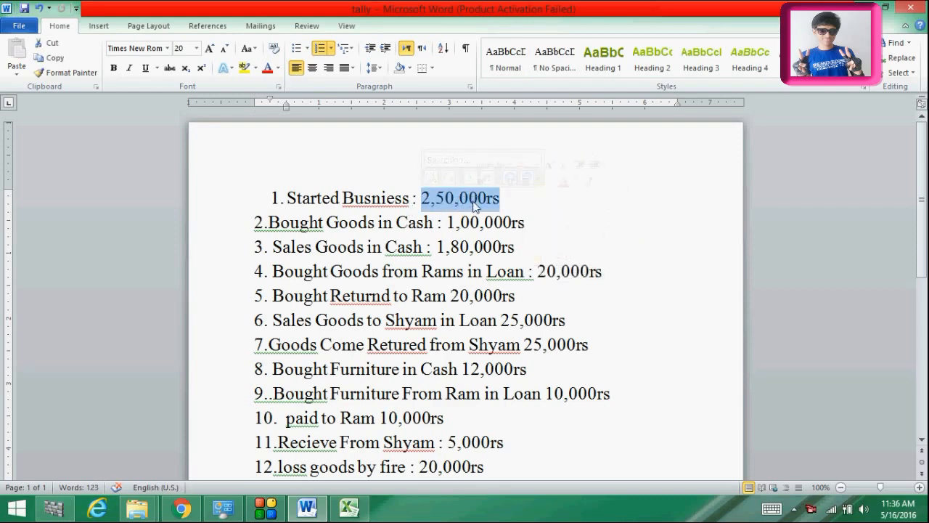
Return to the Excel journal and enter "Cash A/c Dr" as the first transaction's particulars in B2.
{"action": "key", "text": "alt+Tab"}
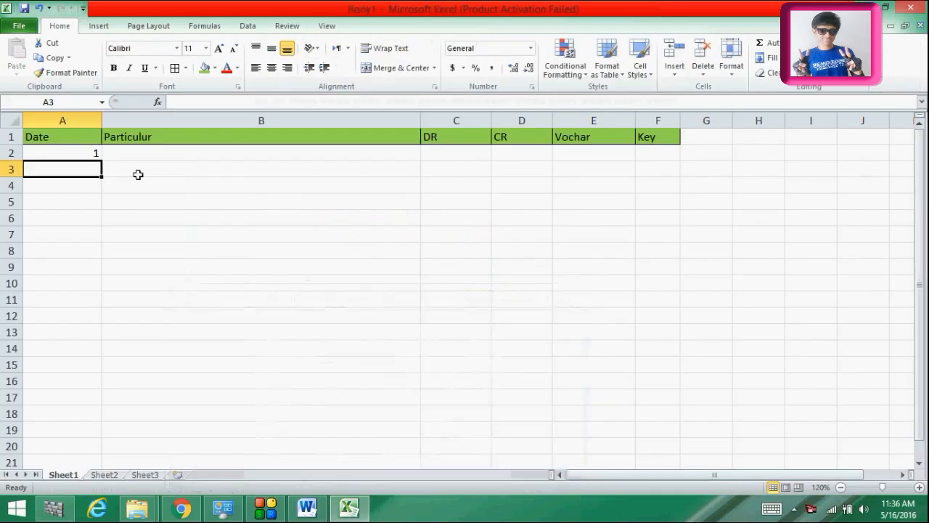
{"action": "left_click", "coordinate": [121, 154]}
{"action": "double_click", "coordinate": [122, 153]}
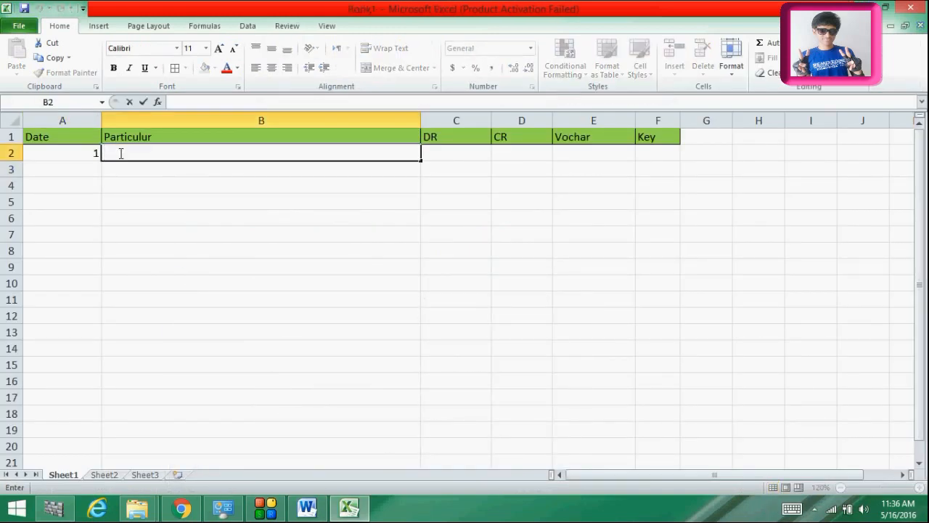
{"action": "type", "text": "Cash A/c Dr"}
Enter "To Capital" in B3, indented with leading spaces, as the first transaction's credit line.
{"action": "double_click", "coordinate": [133, 168]}
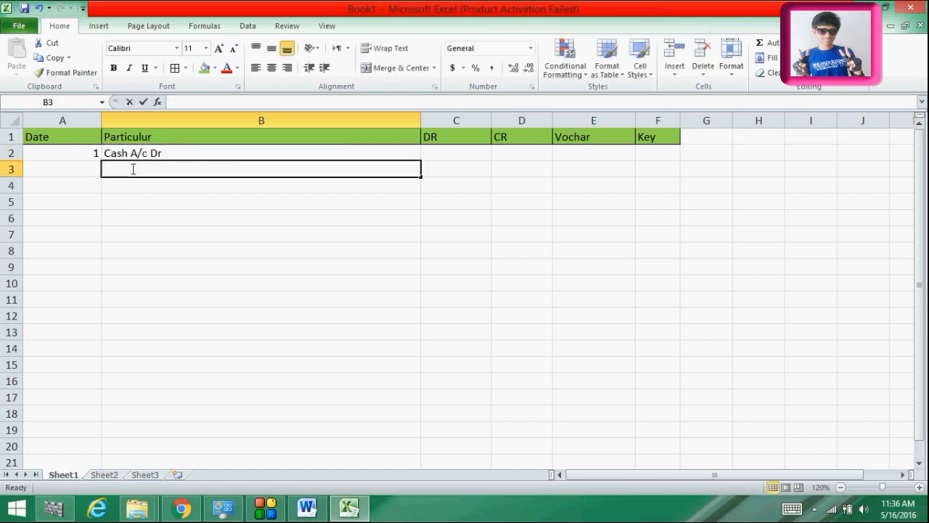
{"action": "type", "text": "to"}
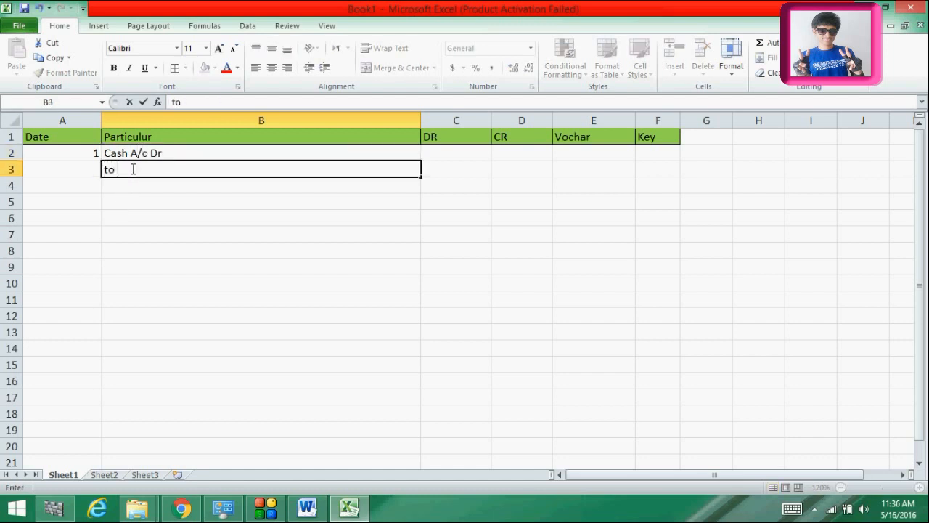
{"action": "type", "text": " C"}
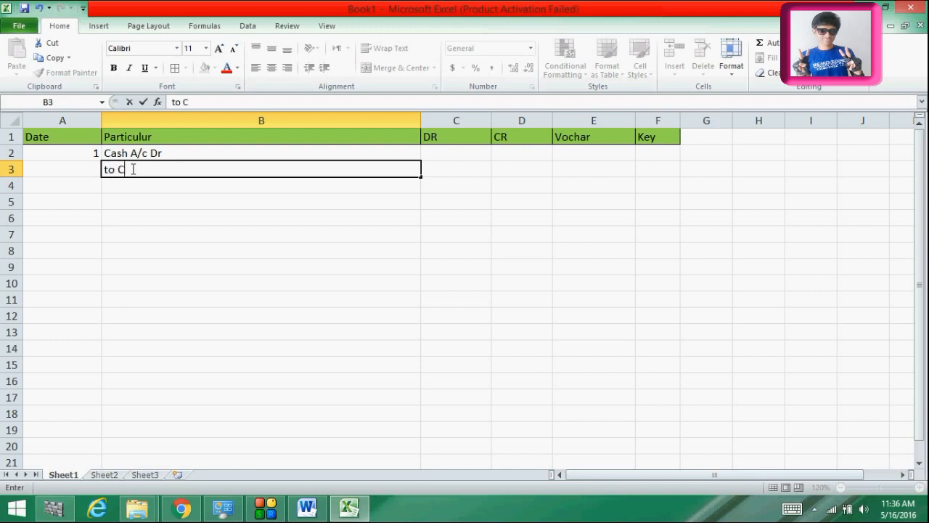
{"action": "type", "text": "apital"}
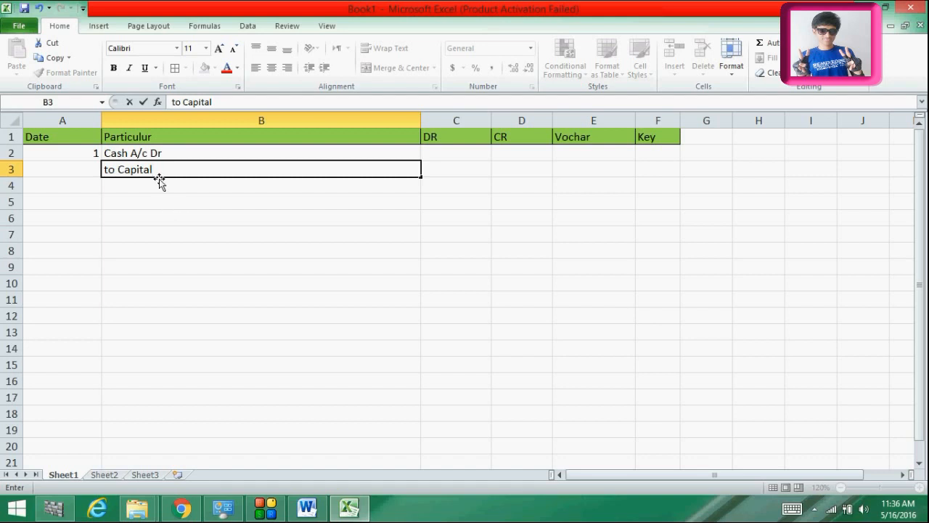
{"action": "left_click", "coordinate": [106, 170]}
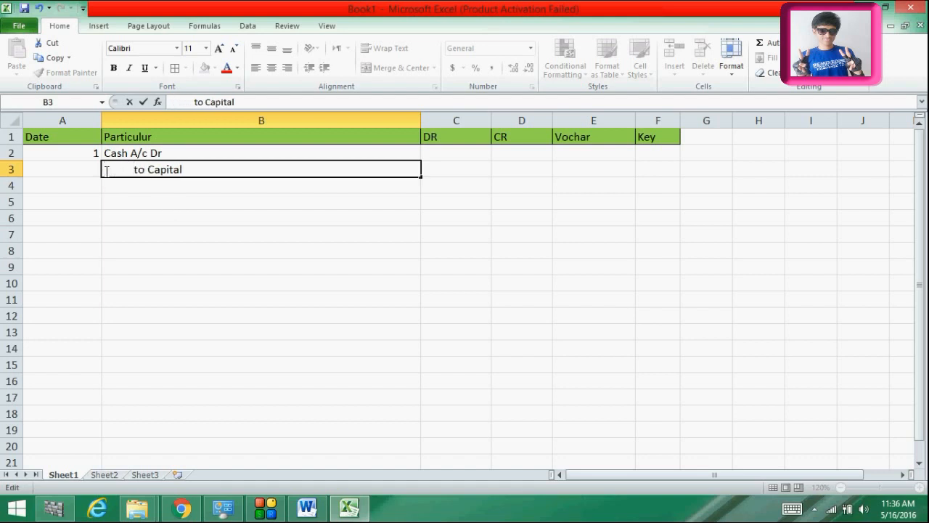
{"action": "left_click", "coordinate": [245, 247]}
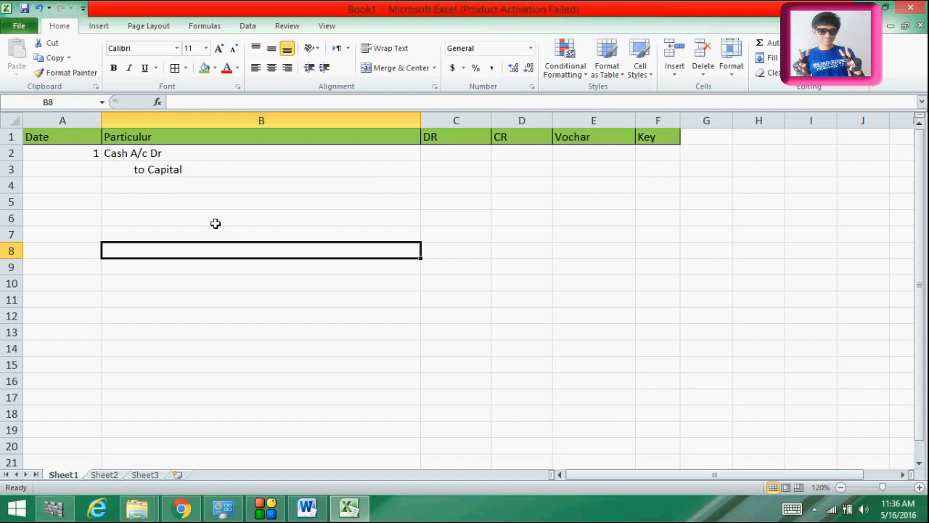
{"action": "double_click", "coordinate": [138, 173]}
{"action": "key", "text": "BackSpace"}
{"action": "type", "text": "To"}
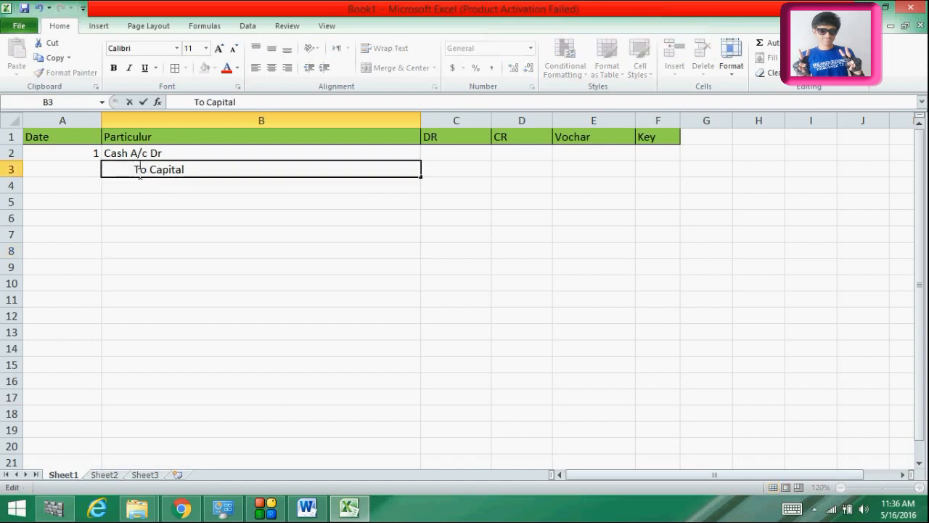
Check the business start amount in the Word document, then enter 2,50,000 as the debit amount in C2 of the Excel journal.
{"action": "left_click", "coordinate": [465, 154]}
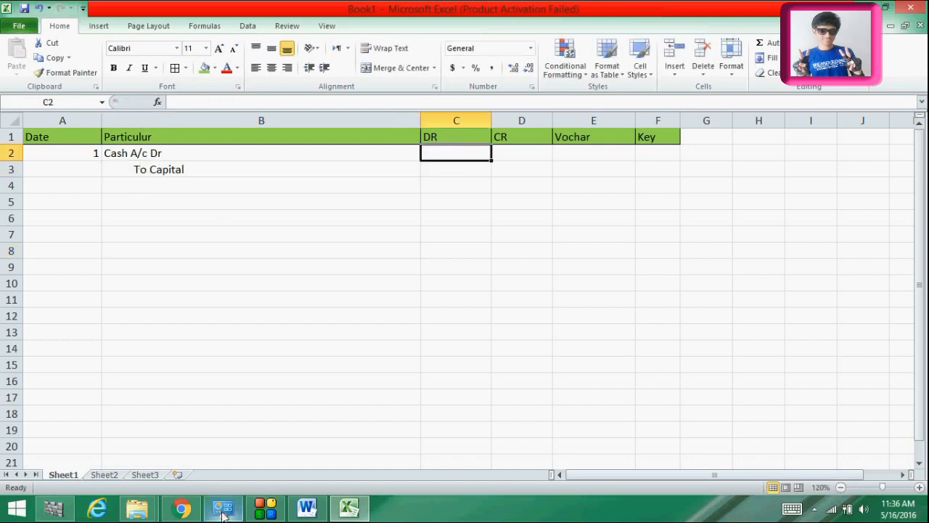
{"action": "left_click", "coordinate": [350, 509]}
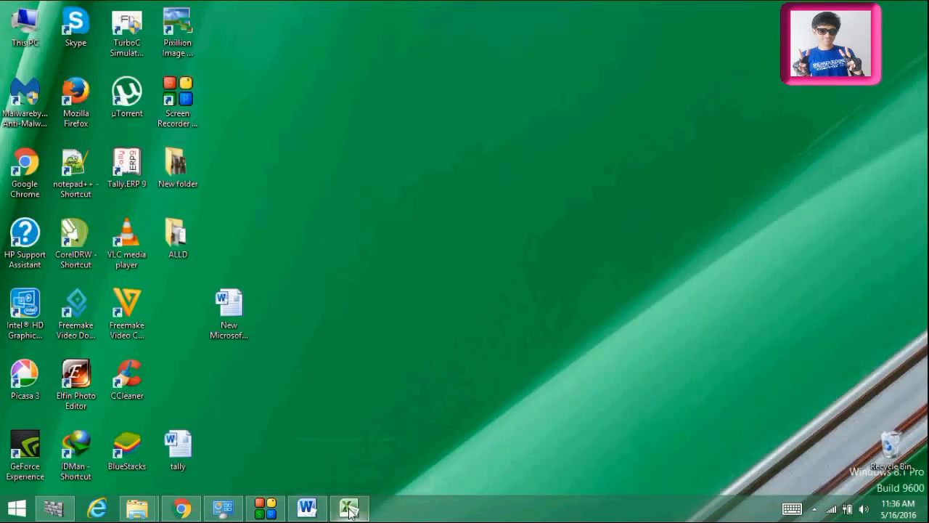
{"action": "left_click", "coordinate": [350, 509]}
{"action": "left_click", "coordinate": [307, 509]}
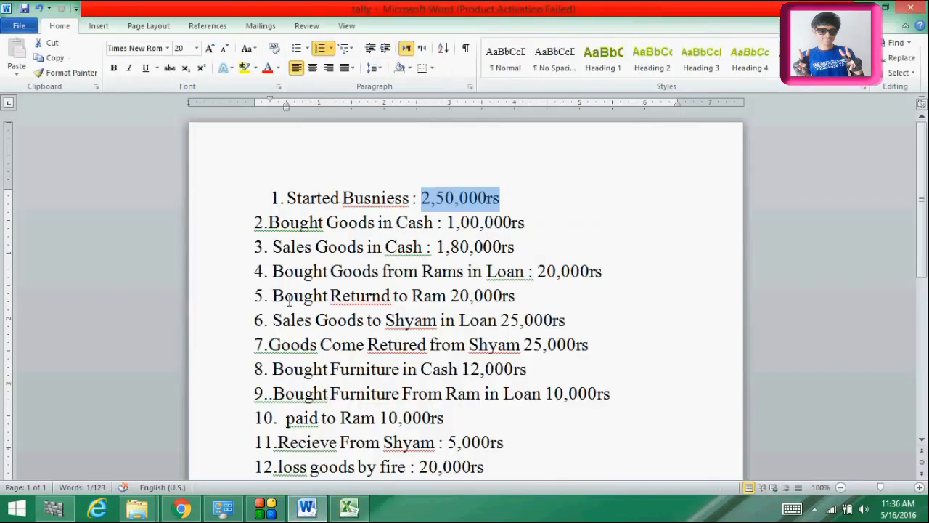
{"action": "left_click", "coordinate": [334, 512]}
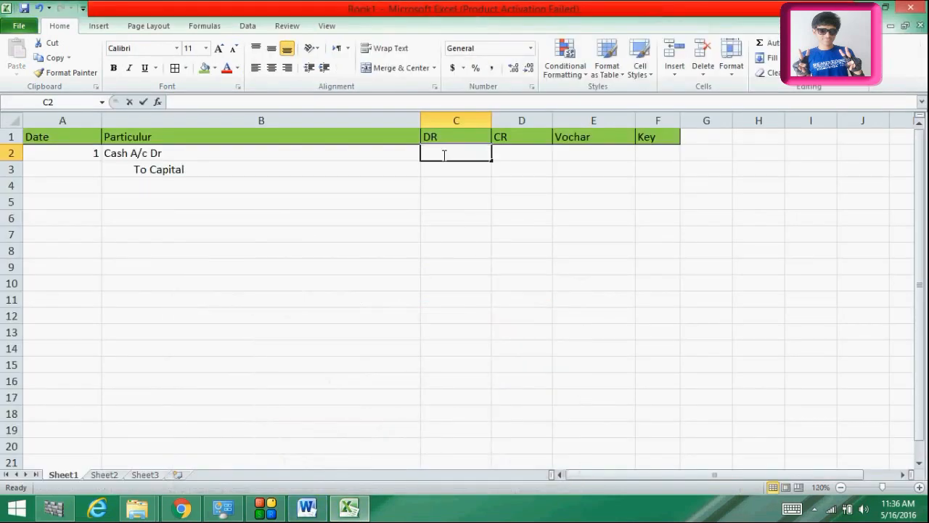
{"action": "type", "text": "2,50"}
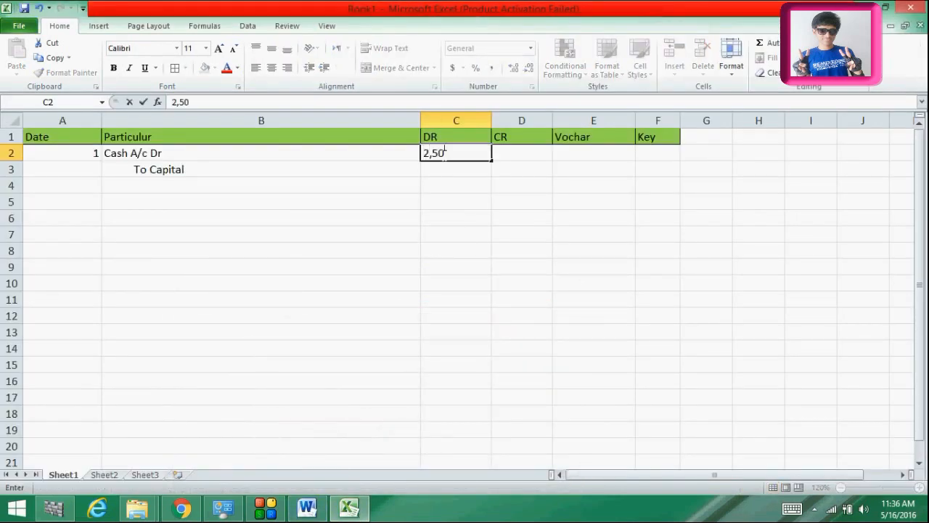
{"action": "type", "text": ",000"}
Enter 25,000 as the credit amount for the To Capital line in D3.
{"action": "left_click", "coordinate": [511, 153]}
{"action": "double_click", "coordinate": [511, 153]}
{"action": "key", "text": "Escape"}
{"action": "left_click", "coordinate": [509, 167]}
{"action": "double_click", "coordinate": [511, 164]}
{"action": "type", "text": "2,"}
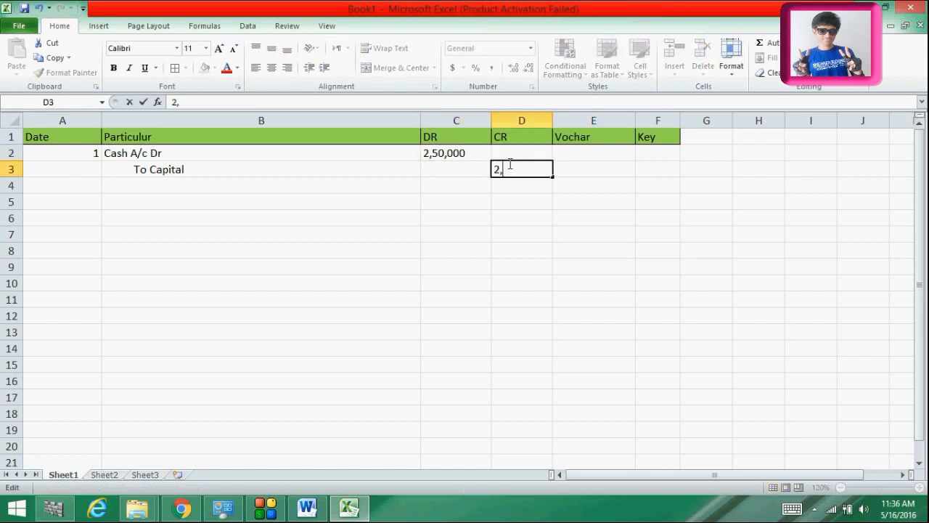
{"action": "type", "text": "50,0"}
{"action": "type", "text": "0"}
Enter "Reciept" as the first transaction's voucher type in E2 and "F6" as its key in F2.
{"action": "left_click", "coordinate": [576, 156]}
{"action": "type", "text": "Reciept"}
{"action": "left_click", "coordinate": [652, 148]}
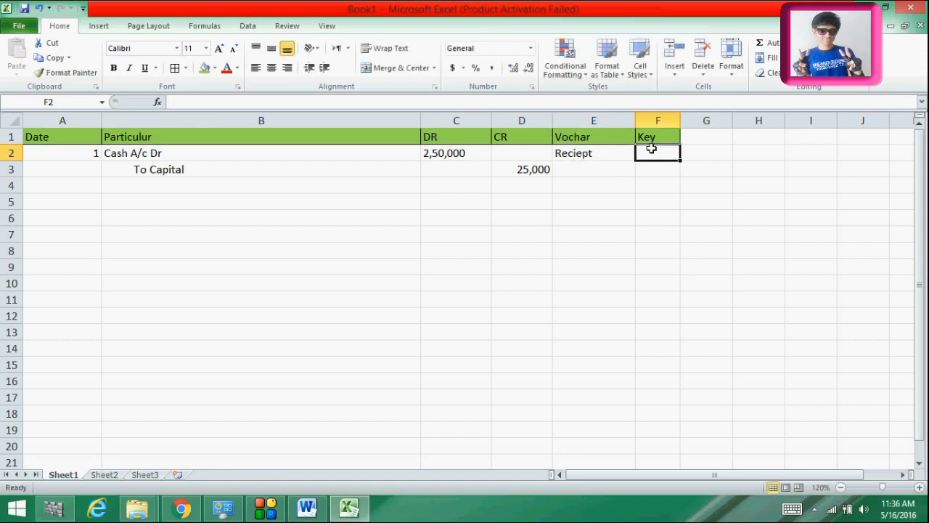
{"action": "double_click", "coordinate": [647, 153]}
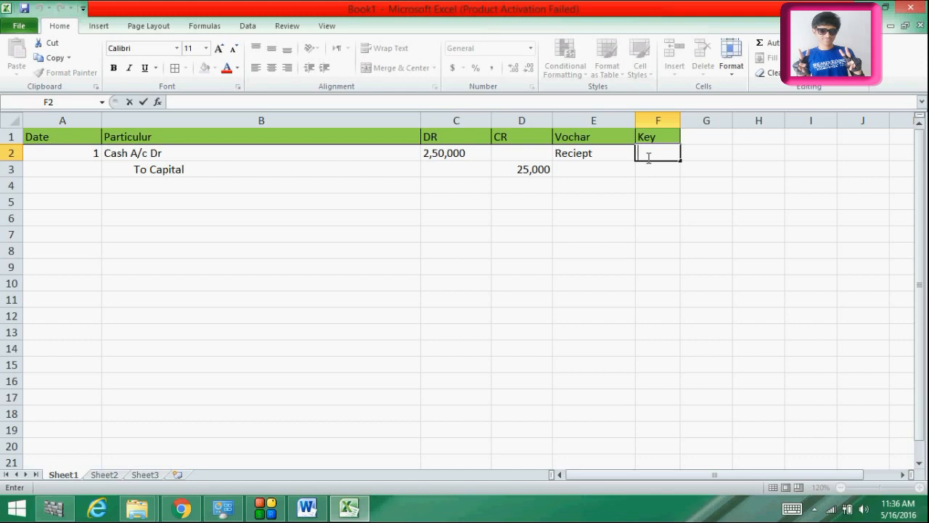
{"action": "type", "text": "F6"}
{"action": "left_click", "coordinate": [645, 171]}
{"action": "left_click", "coordinate": [566, 175]}
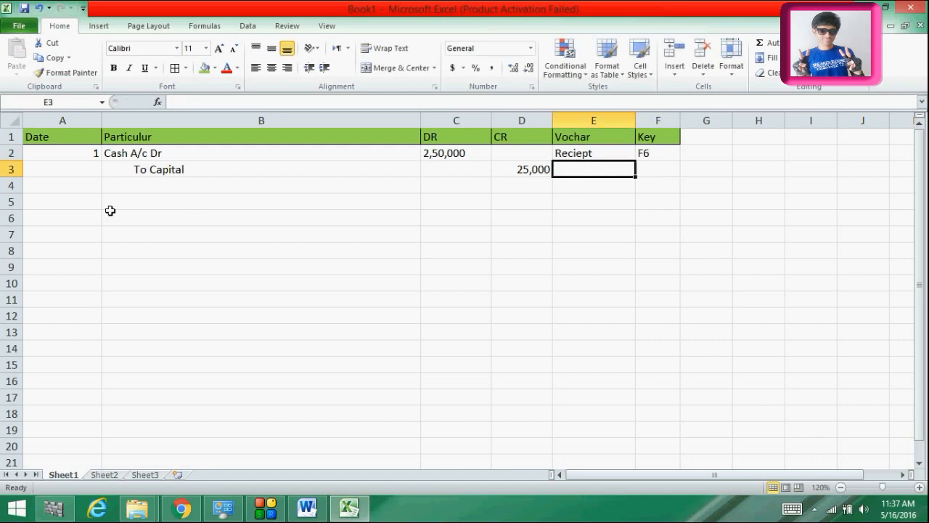
Number the second transaction 2 in cell A4 of the Date column.
{"action": "left_click", "coordinate": [82, 185]}
{"action": "type", "text": "2."}
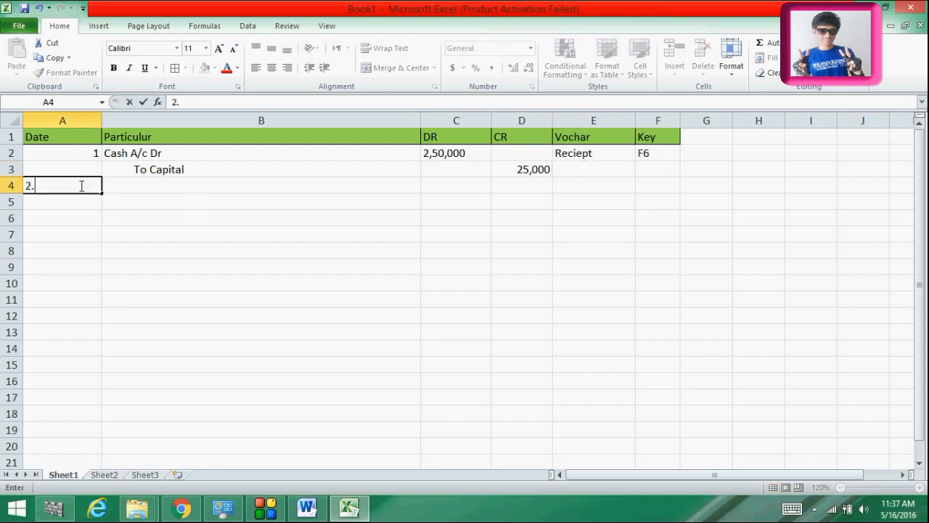
{"action": "left_click", "coordinate": [146, 187]}
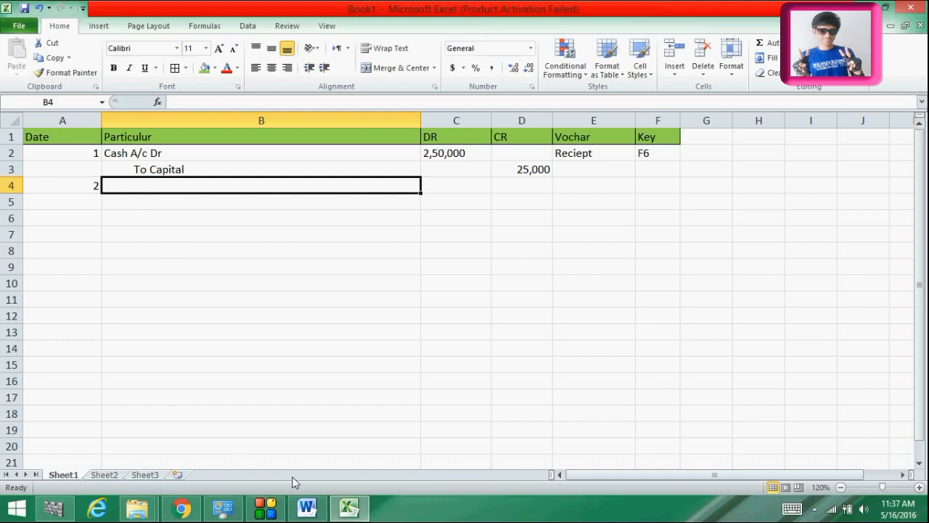
Switch to the Word document and examine the second transaction, Bought Goods in Cash.
{"action": "left_click", "coordinate": [308, 508]}
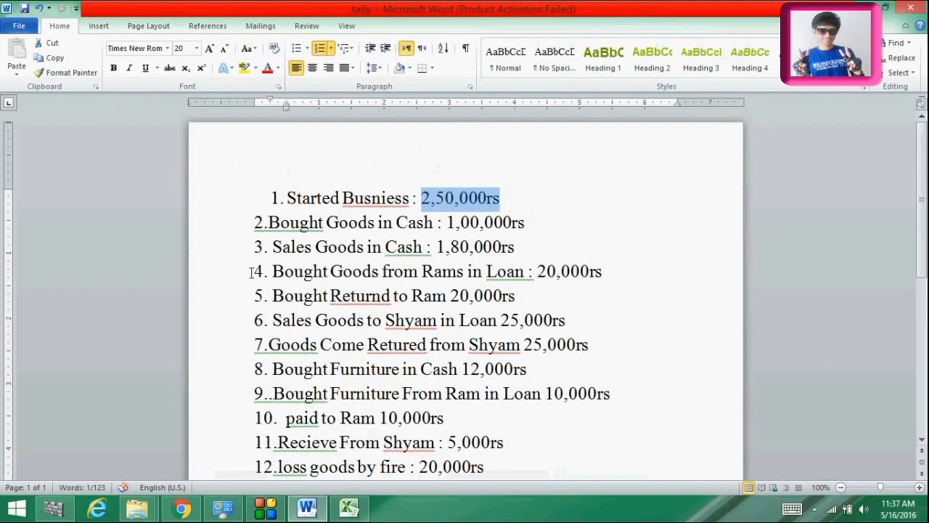
{"action": "left_click", "coordinate": [885, 8]}
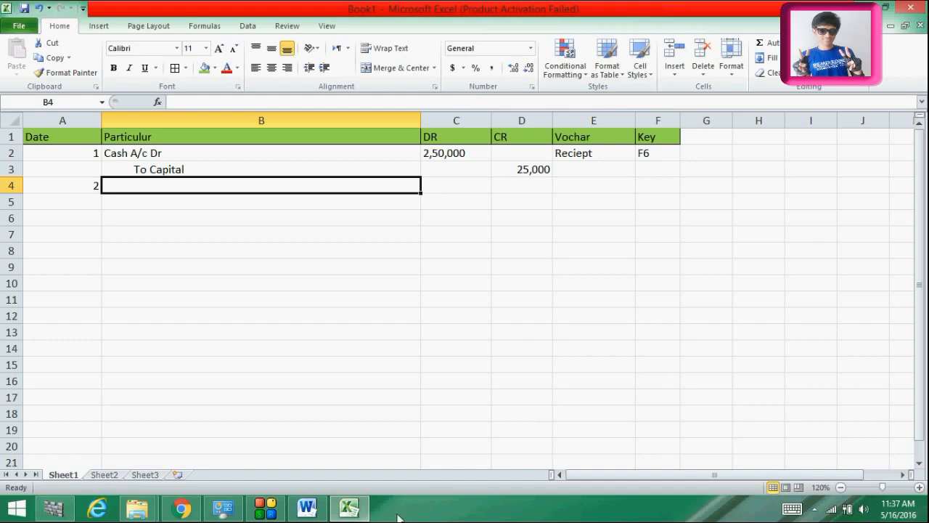
{"action": "left_click", "coordinate": [307, 509]}
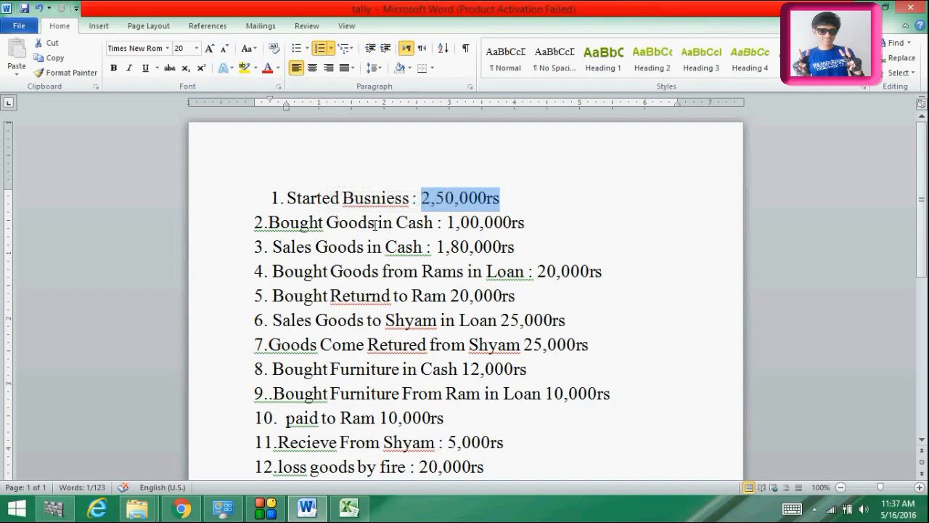
{"action": "left_click_drag", "start_coordinate": [377, 224], "coordinate": [293, 222]}
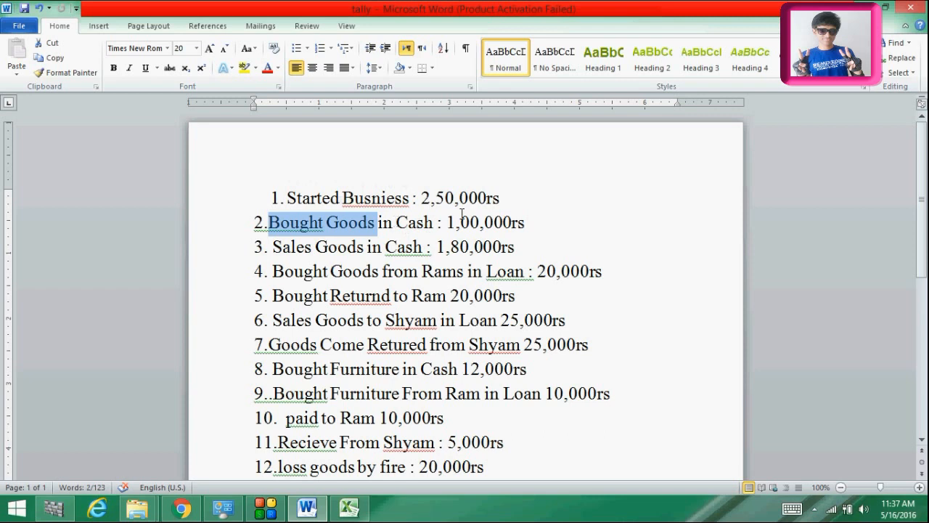
{"action": "left_click", "coordinate": [552, 222]}
{"action": "left_click_drag", "start_coordinate": [396, 222], "coordinate": [440, 223]}
{"action": "left_click", "coordinate": [434, 222]}
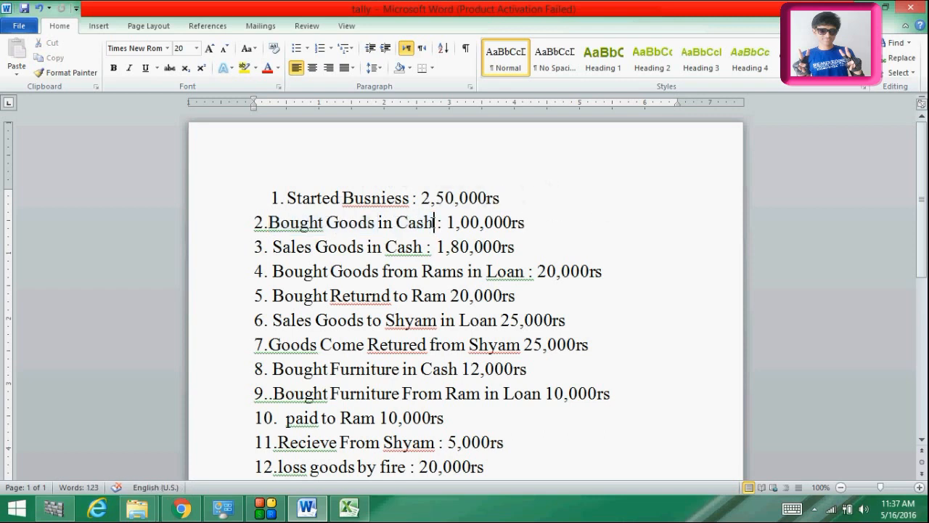
Return to the Excel journal and enter "Purchase A/c DR" as the second transaction's particulars in B4.
{"action": "left_click", "coordinate": [865, 8]}
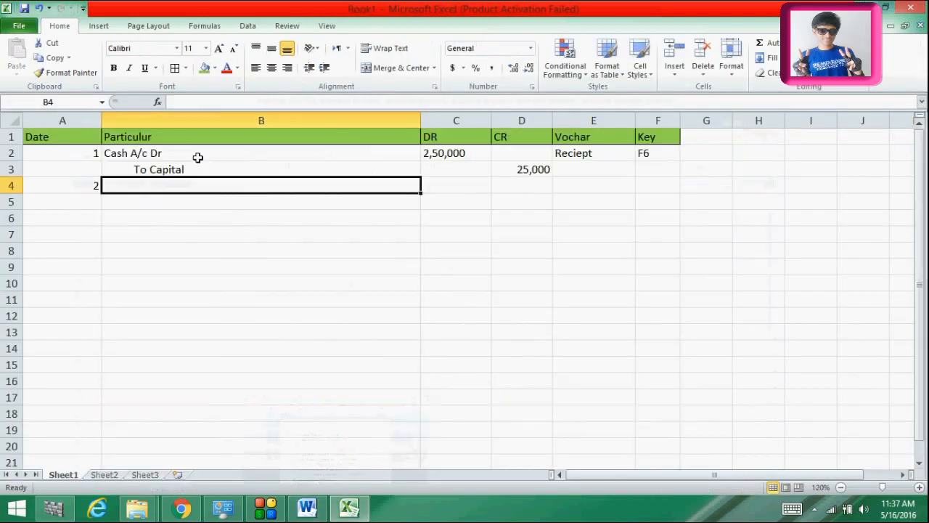
{"action": "type", "text": "P"}
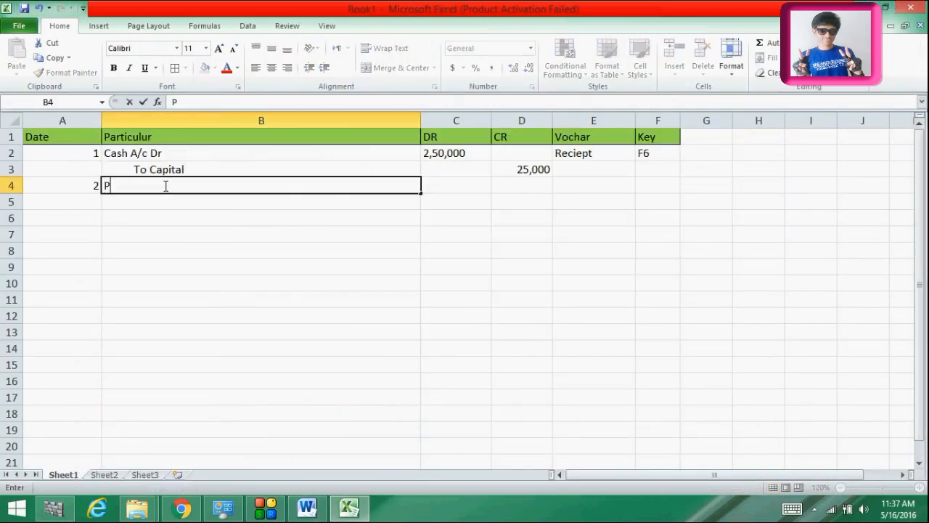
{"action": "type", "text": "urchase A/c"}
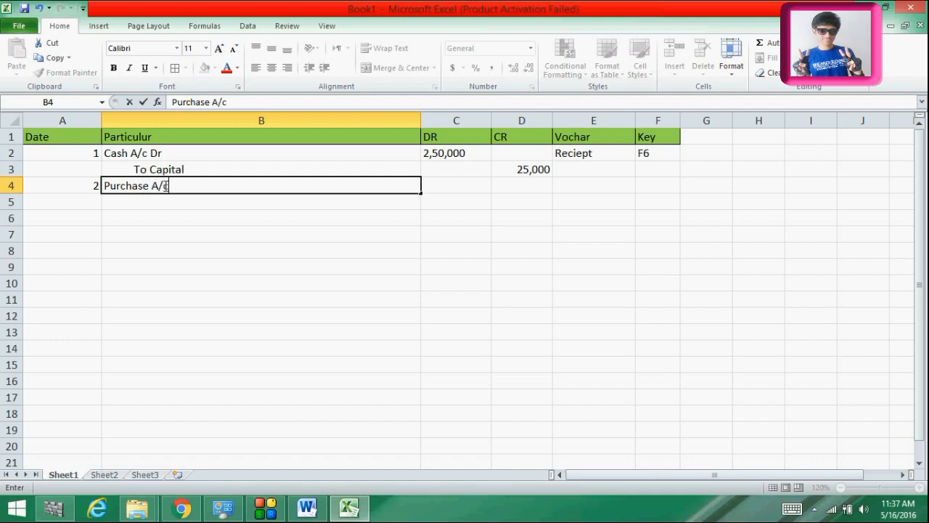
{"action": "type", "text": " DR"}
{"action": "left_click", "coordinate": [167, 201]}
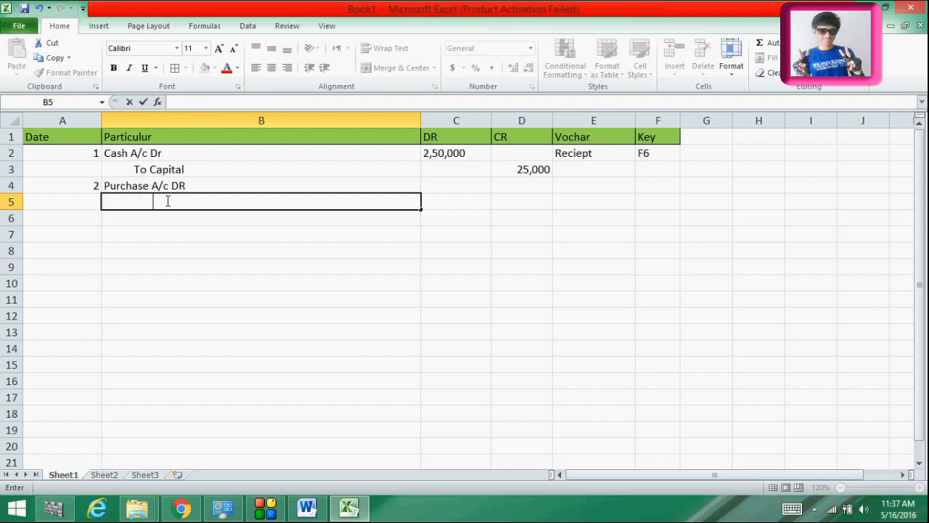
Enter the indented credit line "To Cash" for the second transaction in B5.
{"action": "type", "text": "To  Cash"}
{"action": "left_click", "coordinate": [153, 234]}
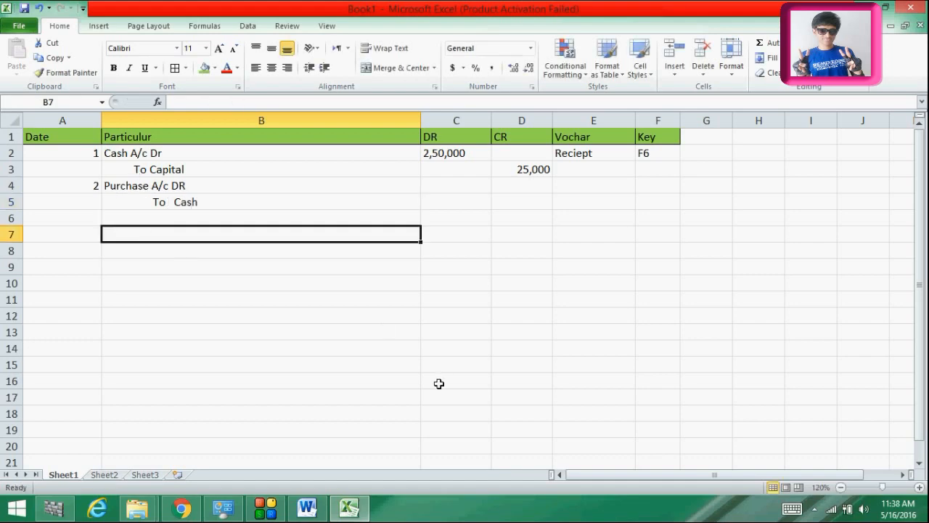
Check the second transaction's amount in the Word document and enter 1,00,000 in Excel as its debit in C4 and credit in D5.
{"action": "left_click", "coordinate": [307, 509]}
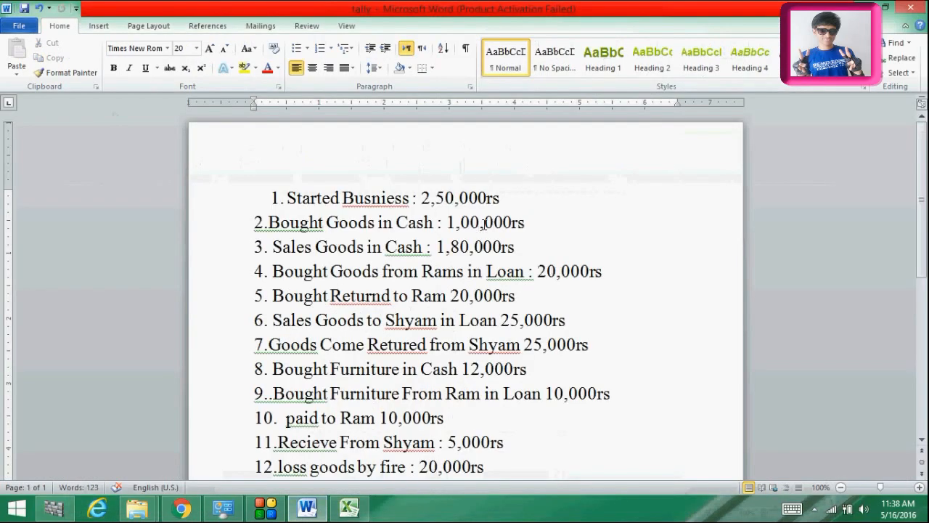
{"action": "key", "text": "alt+Tab"}
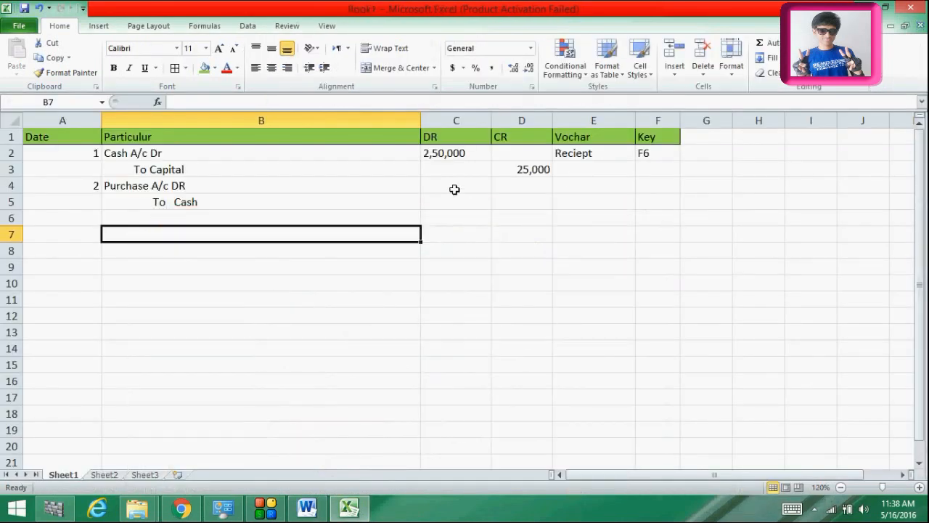
{"action": "left_click", "coordinate": [453, 188]}
{"action": "type", "text": "1,000"}
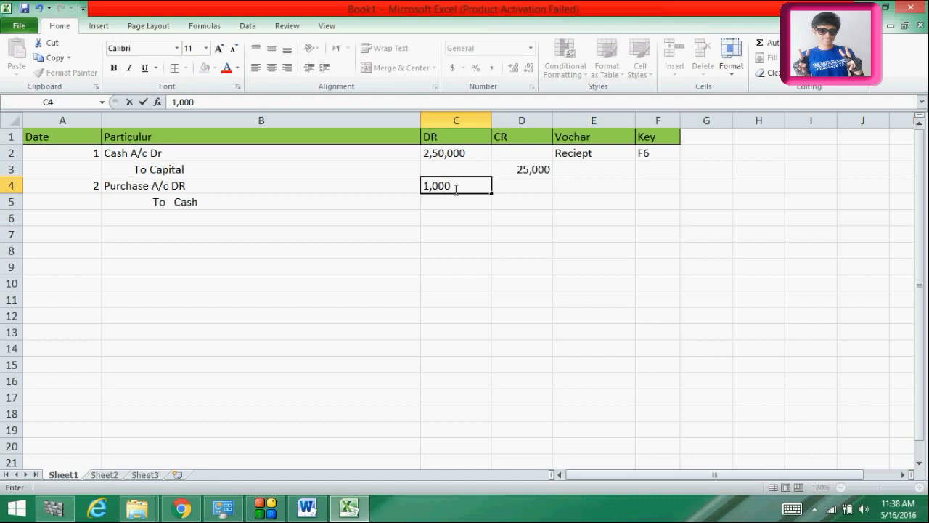
{"action": "key", "text": "BackSpace"}
{"action": "type", "text": ",000"}
{"action": "left_click", "coordinate": [506, 201]}
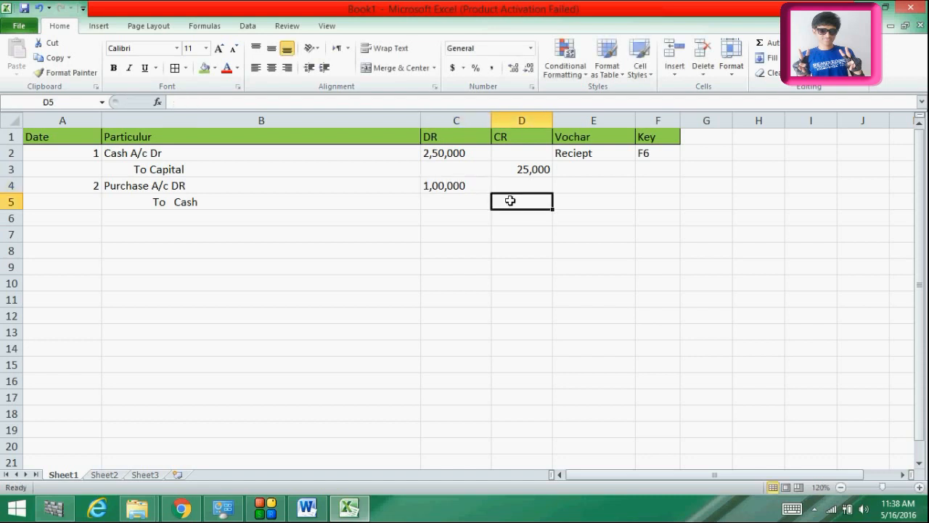
{"action": "type", "text": "1,00"}
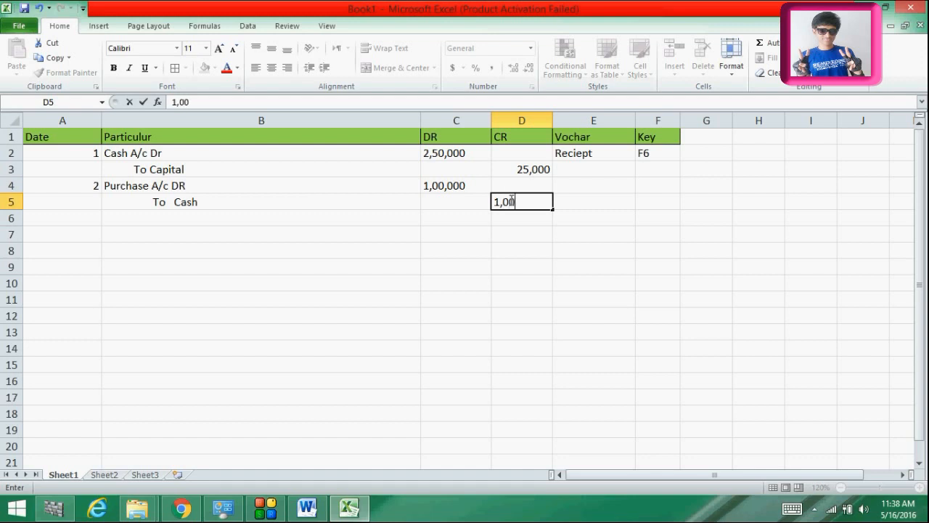
{"action": "type", "text": ",000"}
Enter "Purchase" as the second transaction's voucher type in E4.
{"action": "left_click", "coordinate": [591, 187]}
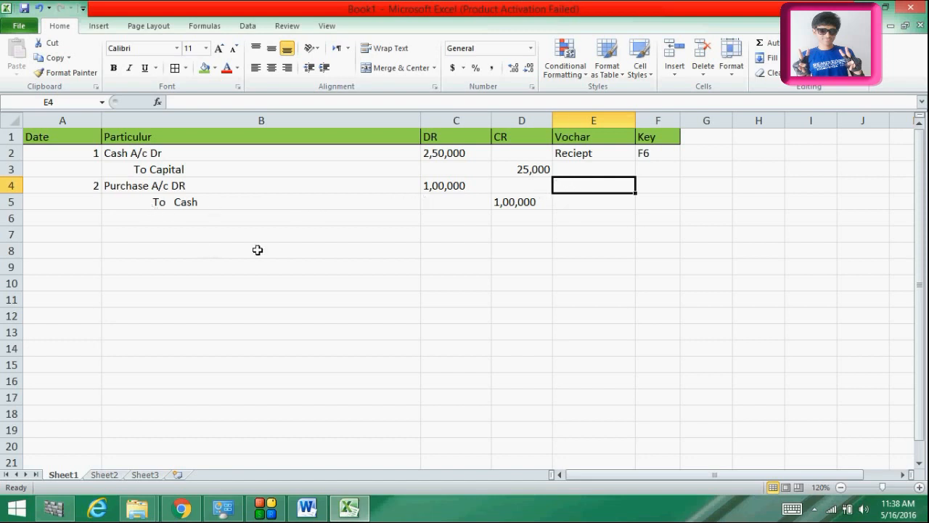
{"action": "double_click", "coordinate": [571, 183]}
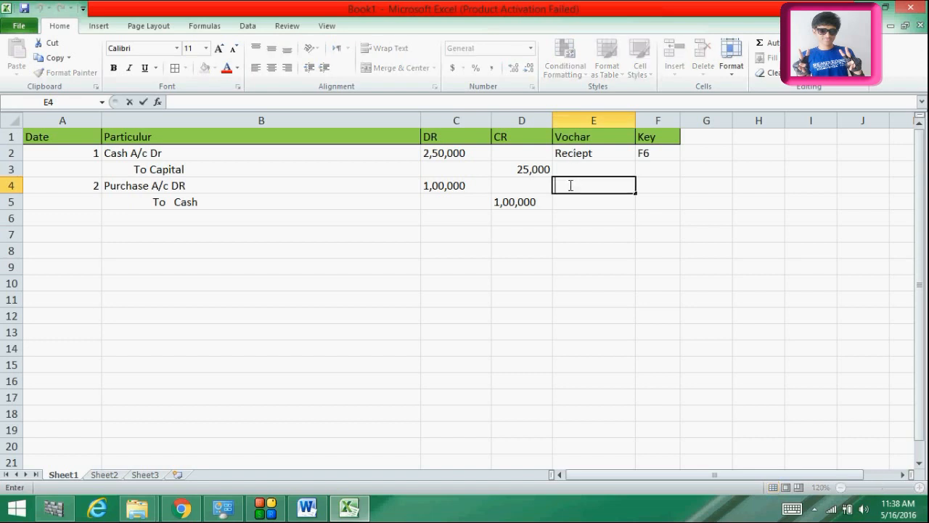
{"action": "left_click", "coordinate": [583, 239]}
{"action": "left_click", "coordinate": [580, 185]}
{"action": "double_click", "coordinate": [581, 186]}
{"action": "type", "text": "Purchase"}
{"action": "key", "text": "Return"}
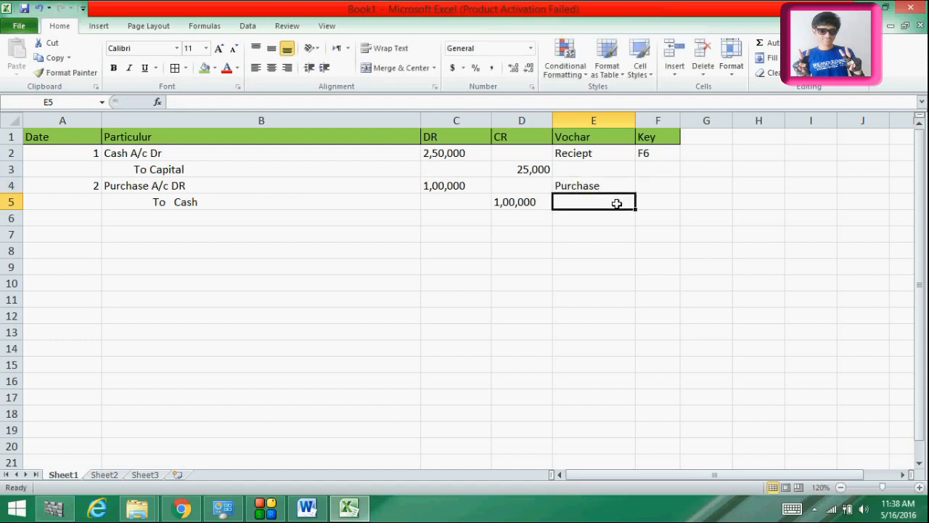
Enter "F9" as the second transaction's key in F4.
{"action": "left_click", "coordinate": [590, 186]}
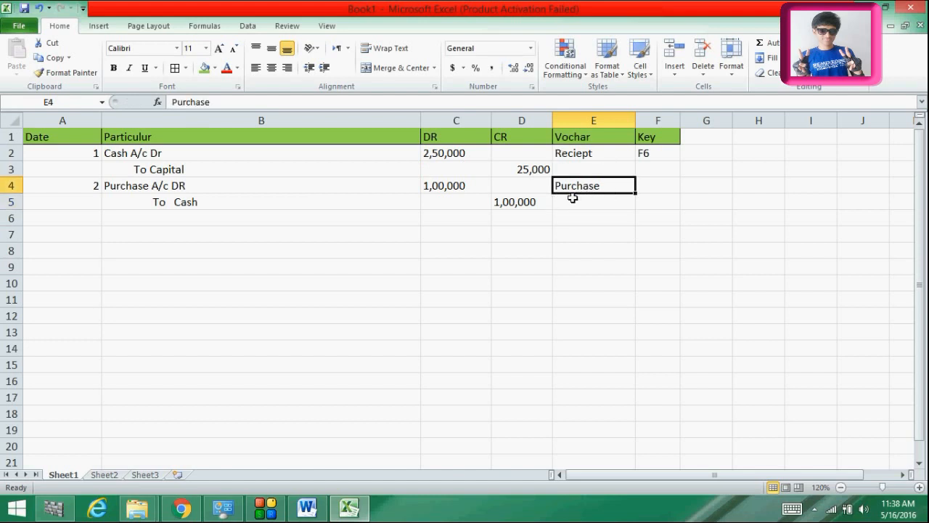
{"action": "left_click", "coordinate": [645, 185]}
{"action": "double_click", "coordinate": [646, 186]}
{"action": "type", "text": "F6"}
{"action": "key", "text": "BackSpace"}
{"action": "type", "text": "9"}
{"action": "key", "text": "Return"}
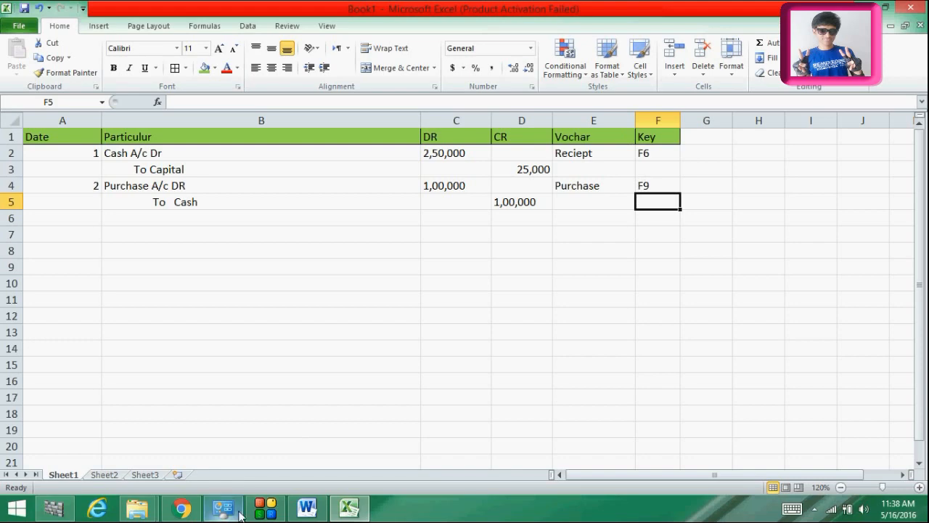
Check the next transaction in the Word document, return to Excel and number the third entry 3 in A6.
{"action": "left_click", "coordinate": [306, 508]}
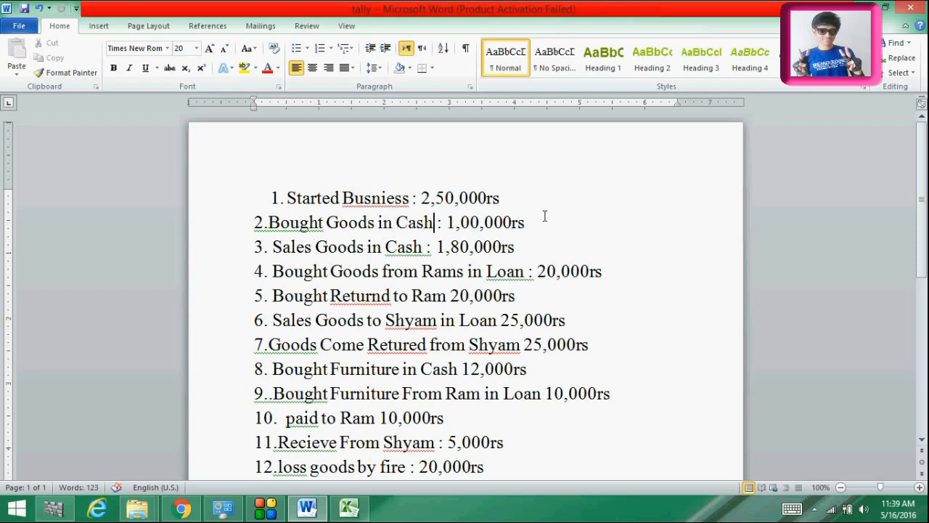
{"action": "key", "text": "alt+Tab"}
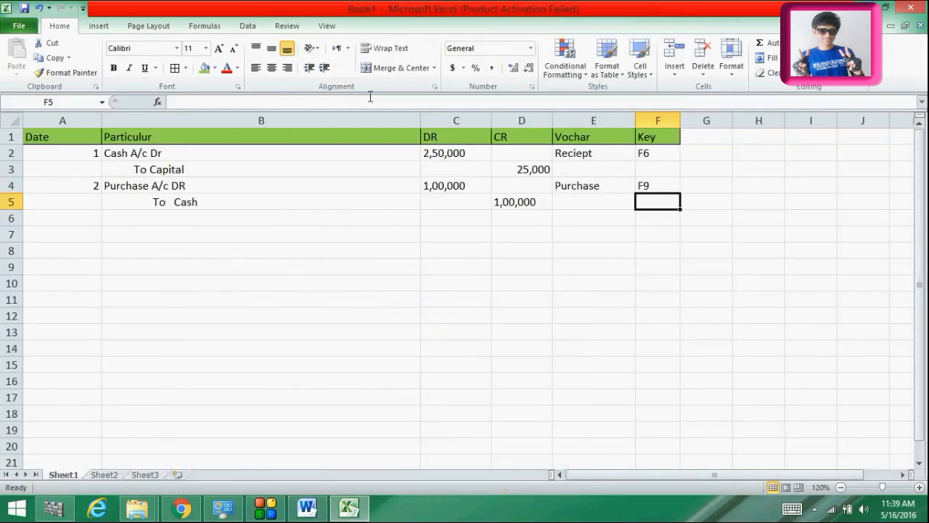
{"action": "left_click", "coordinate": [88, 215]}
{"action": "type", "text": "3."}
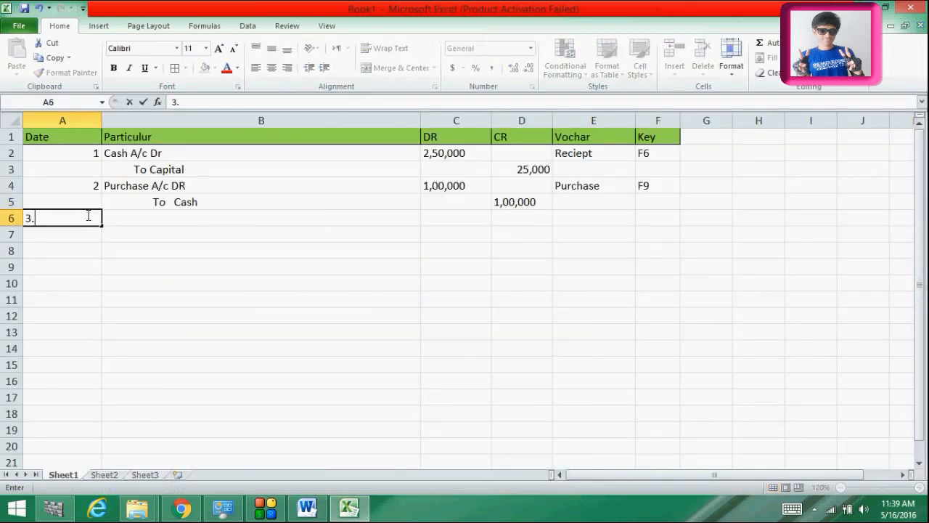
{"action": "left_click", "coordinate": [175, 216]}
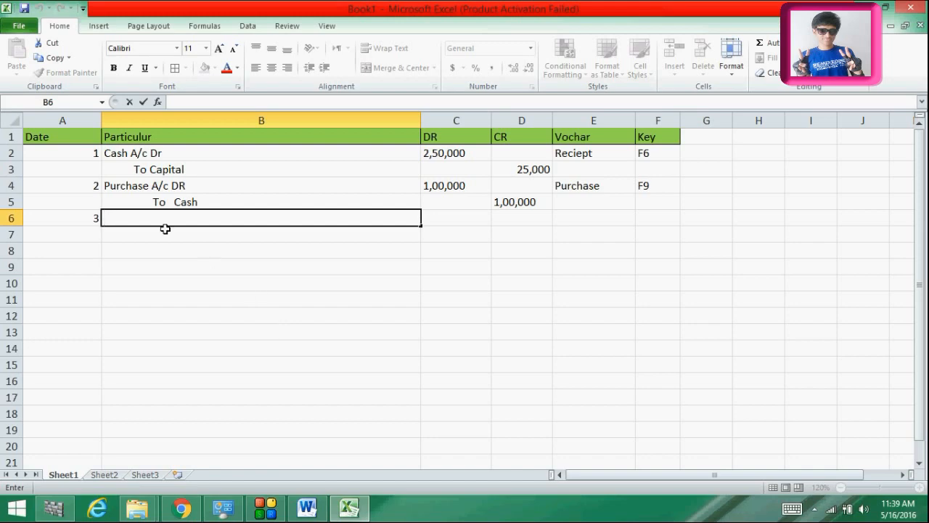
Consult the third transaction in the Word document and enter "Cash A/c Dr" as its debit line in cell B6 of the Excel journal.
{"action": "left_click", "coordinate": [195, 509]}
{"action": "left_click", "coordinate": [194, 510]}
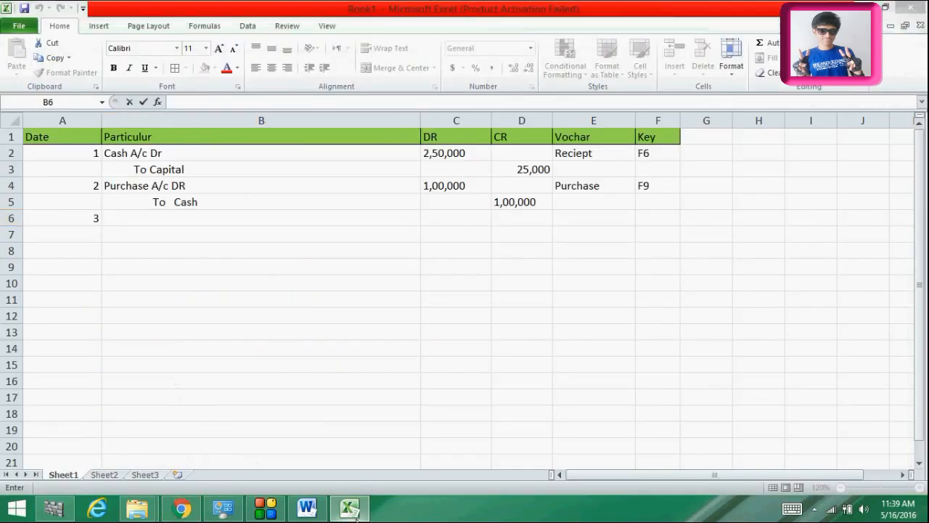
{"action": "left_click", "coordinate": [354, 511]}
{"action": "left_click", "coordinate": [319, 512]}
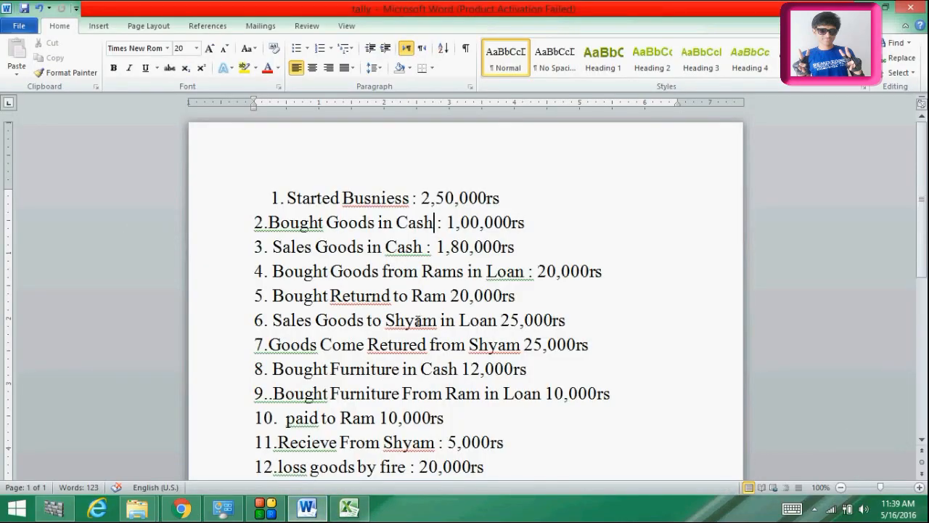
{"action": "left_click", "coordinate": [353, 512]}
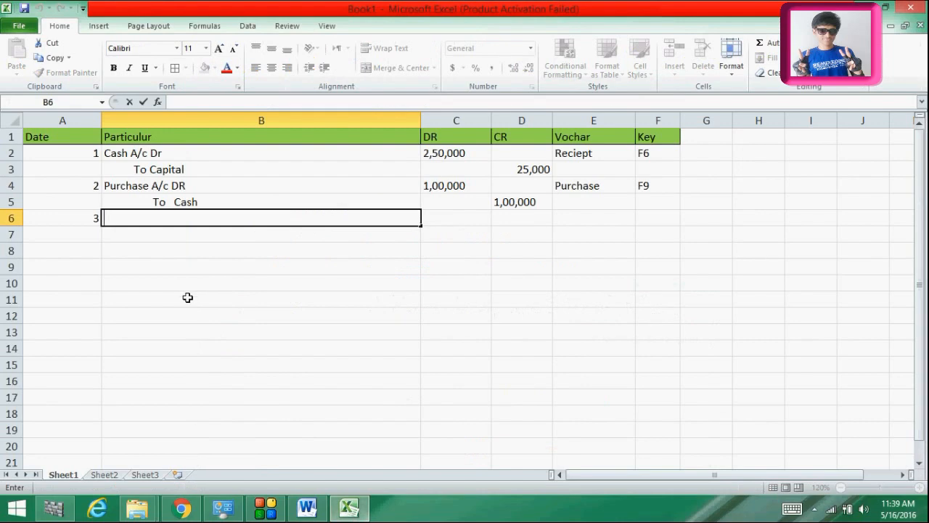
{"action": "type", "text": "Cash"}
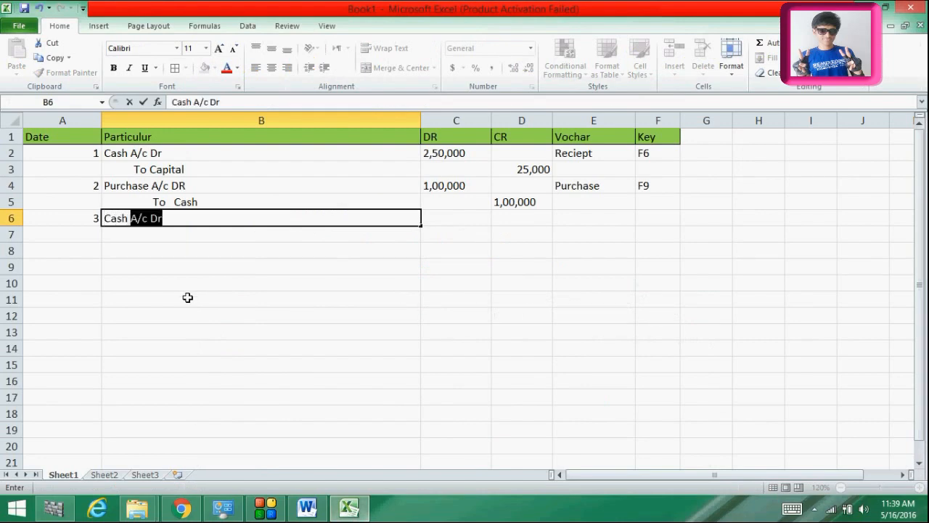
{"action": "left_click", "coordinate": [192, 221]}
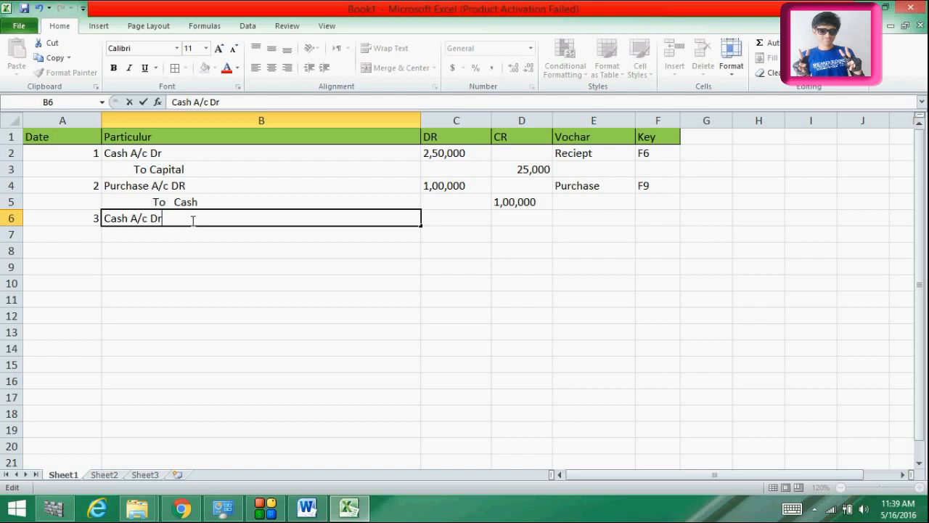
{"action": "key", "text": "Return"}
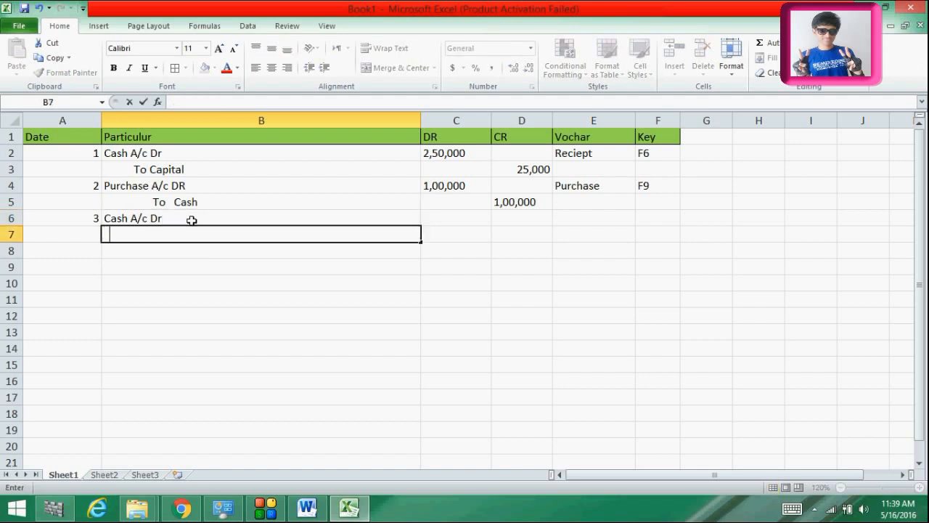
Enter the indented credit line "To Sales" for the third transaction in B7.
{"action": "type", "text": "To"}
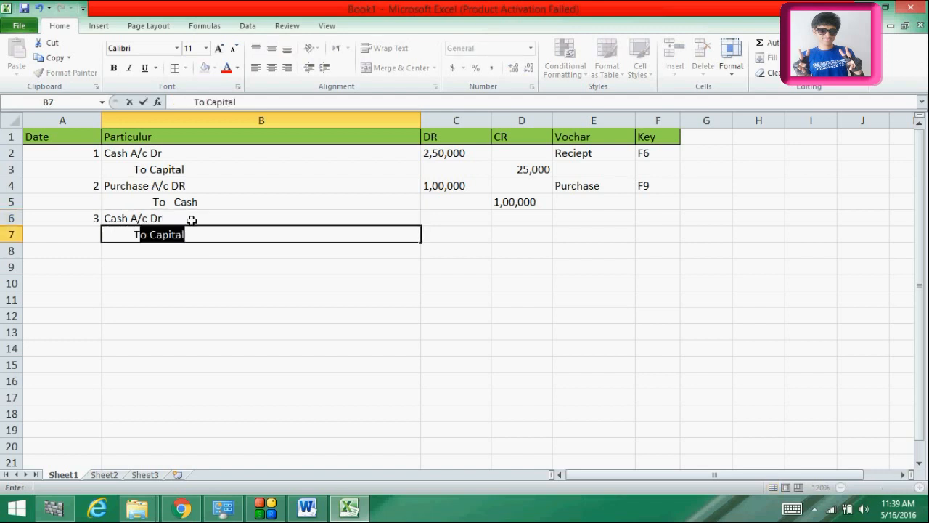
{"action": "type", "text": " Sales"}
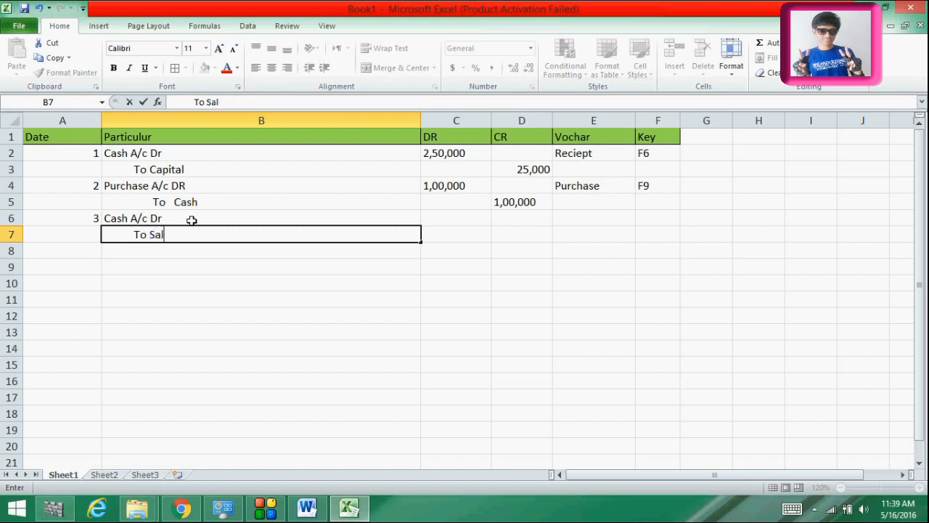
{"action": "left_click", "coordinate": [326, 268]}
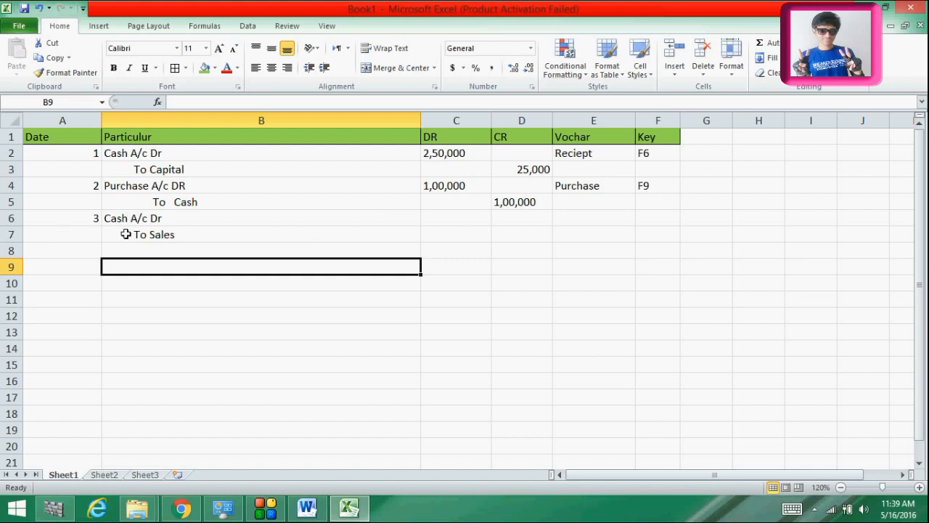
Enter 1,80,000 as the third transaction's debit in C6 and as its credit in D7.
{"action": "left_click", "coordinate": [455, 220]}
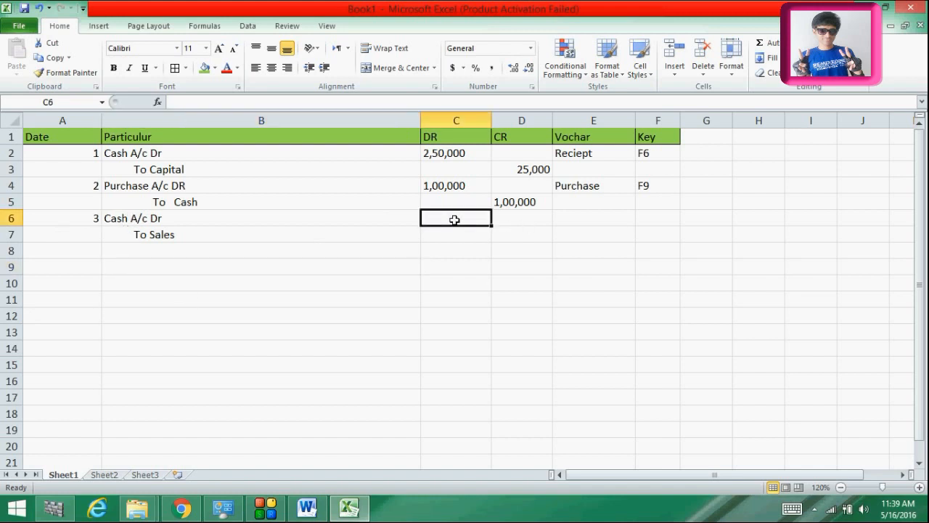
{"action": "type", "text": "1,80,000"}
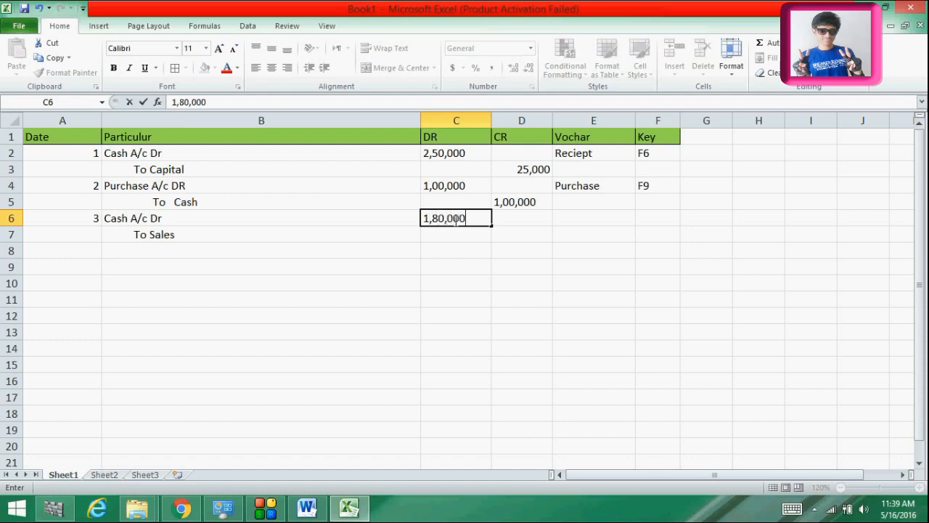
{"action": "left_click", "coordinate": [520, 238]}
{"action": "type", "text": "1,"}
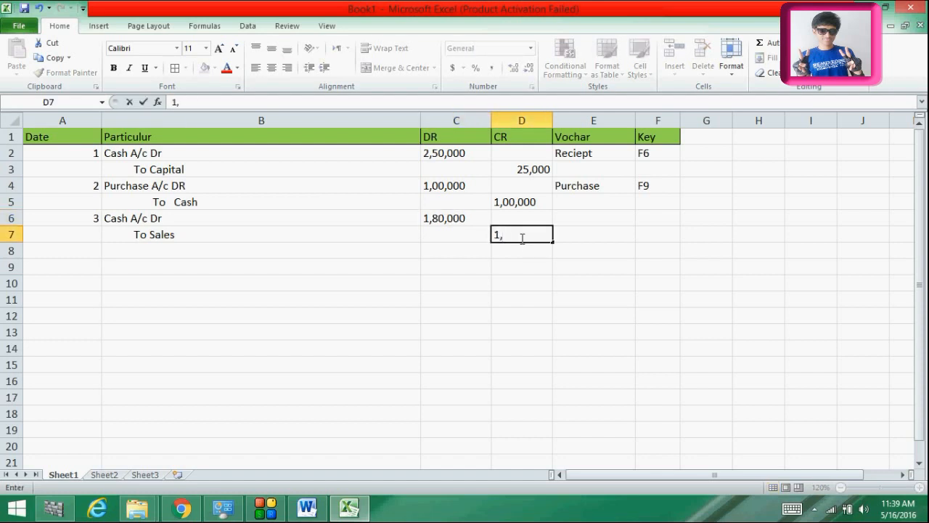
{"action": "type", "text": "80,000"}
Enter "Sales" as the third transaction's voucher type in E6 and "F8" as its key in F6.
{"action": "left_click", "coordinate": [581, 222]}
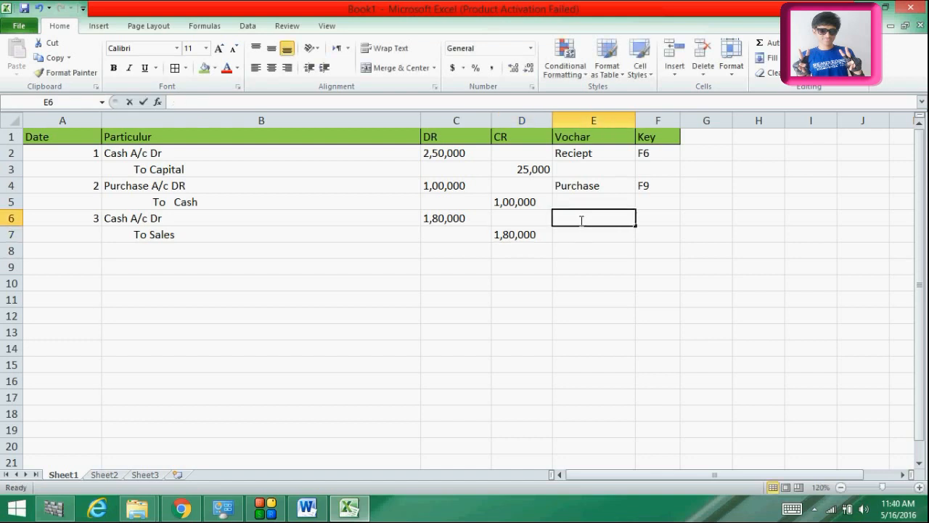
{"action": "type", "text": "Sales"}
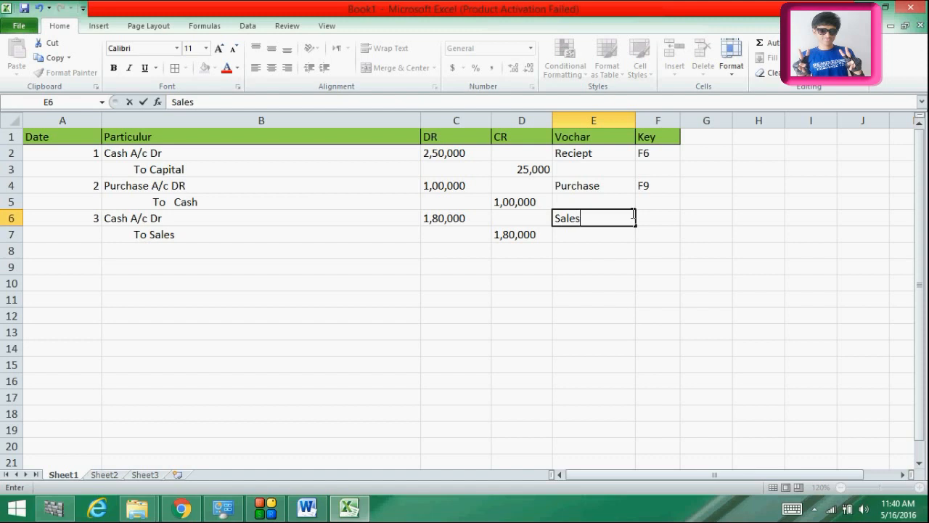
{"action": "left_click", "coordinate": [652, 220]}
{"action": "type", "text": "F"}
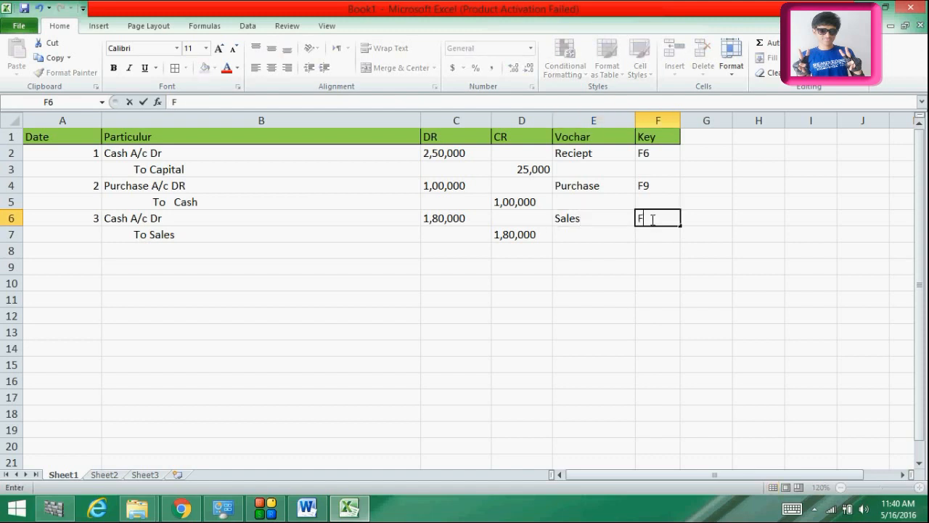
{"action": "type", "text": "8"}
{"action": "key", "text": "Return"}
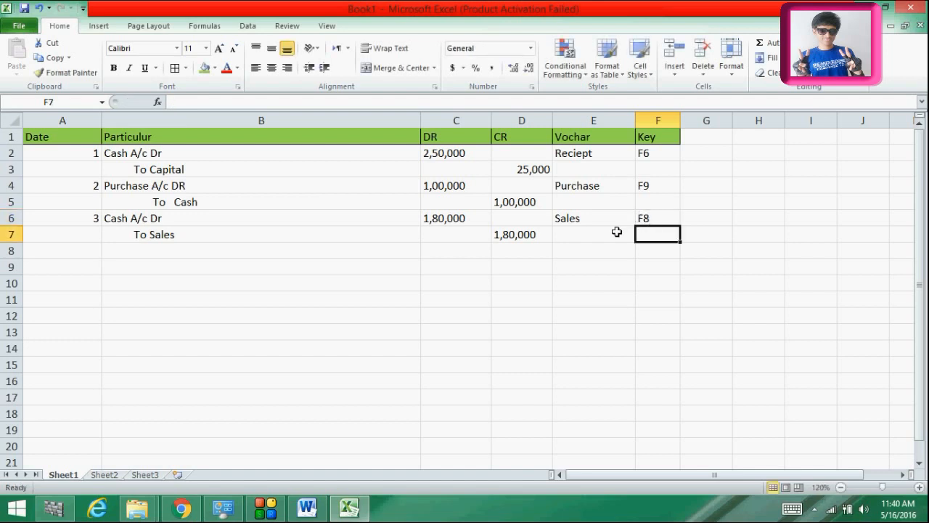
Number the fourth transaction 4 in cell A8 of the Date column.
{"action": "left_click", "coordinate": [585, 250]}
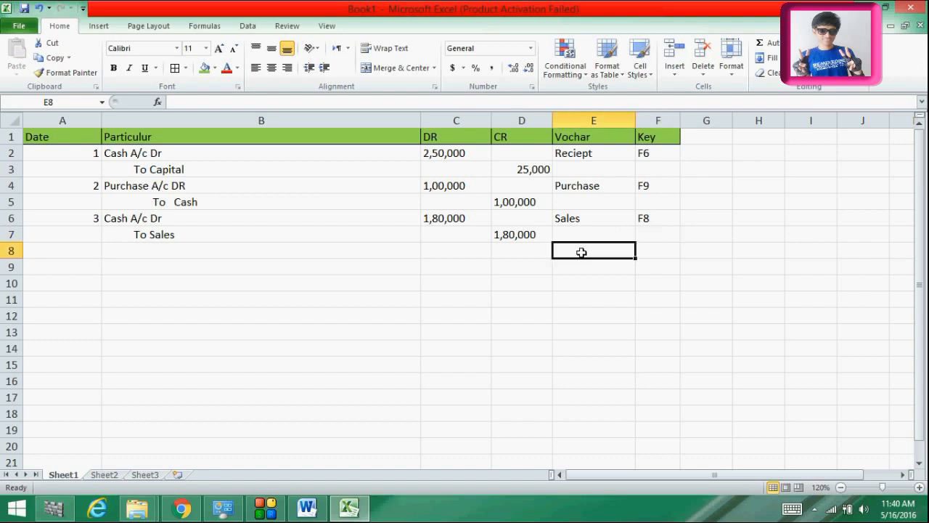
{"action": "left_click", "coordinate": [95, 247]}
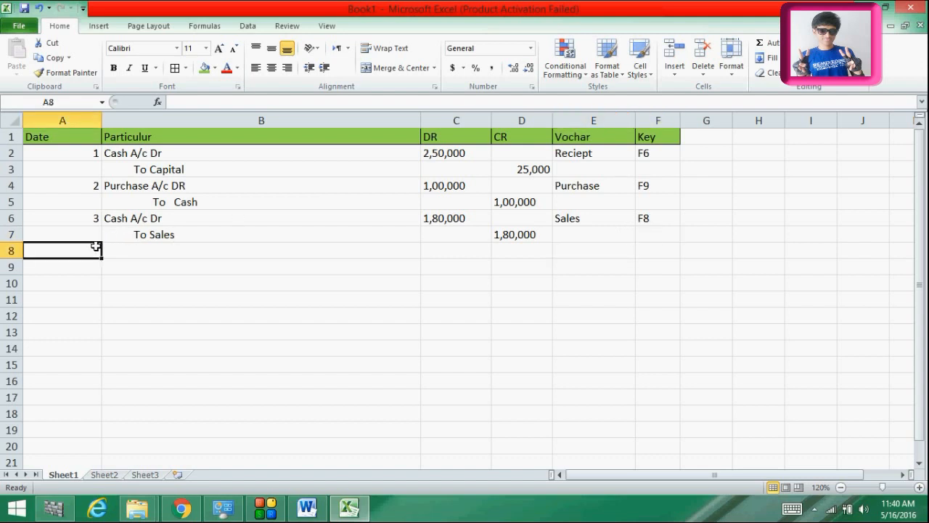
{"action": "type", "text": "4."}
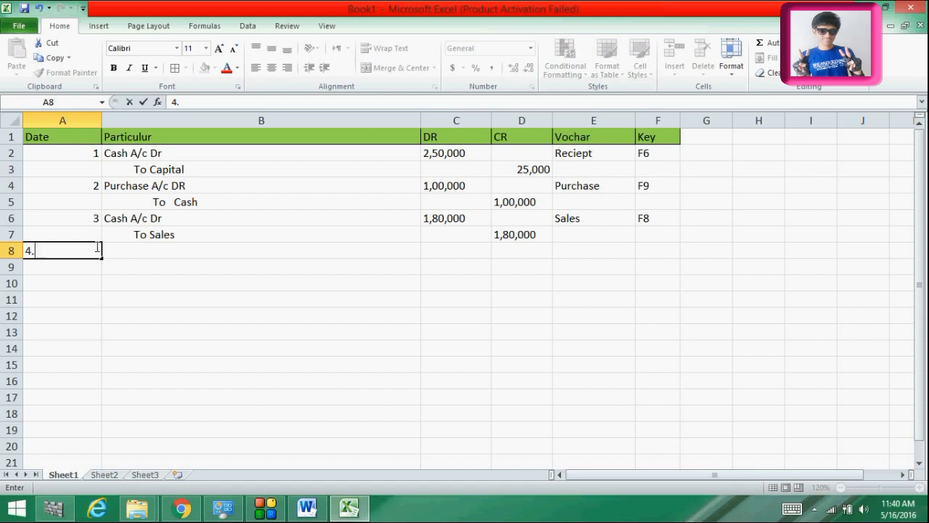
{"action": "key", "text": "BackSpace"}
{"action": "type", "text": "4"}
{"action": "left_click", "coordinate": [156, 248]}
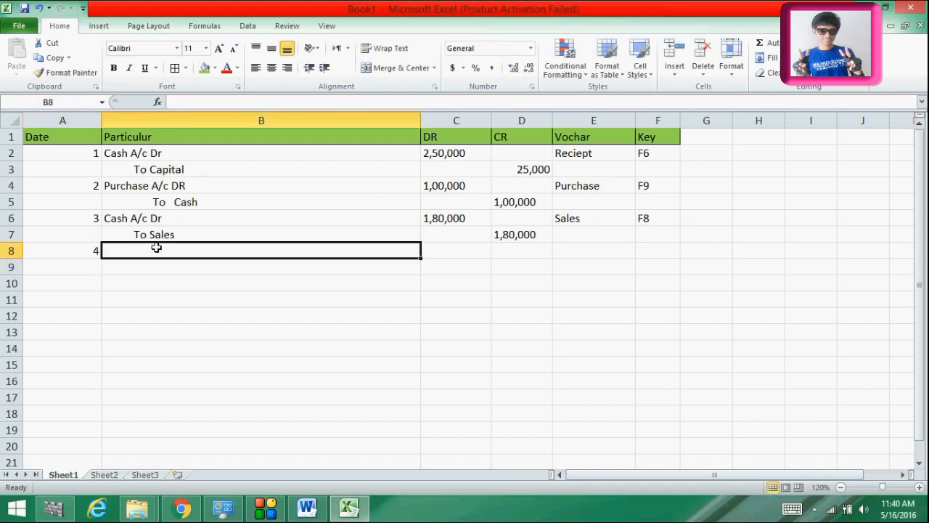
Close the open Google Chrome window.
{"action": "left_click", "coordinate": [183, 509]}
{"action": "left_click", "coordinate": [183, 509]}
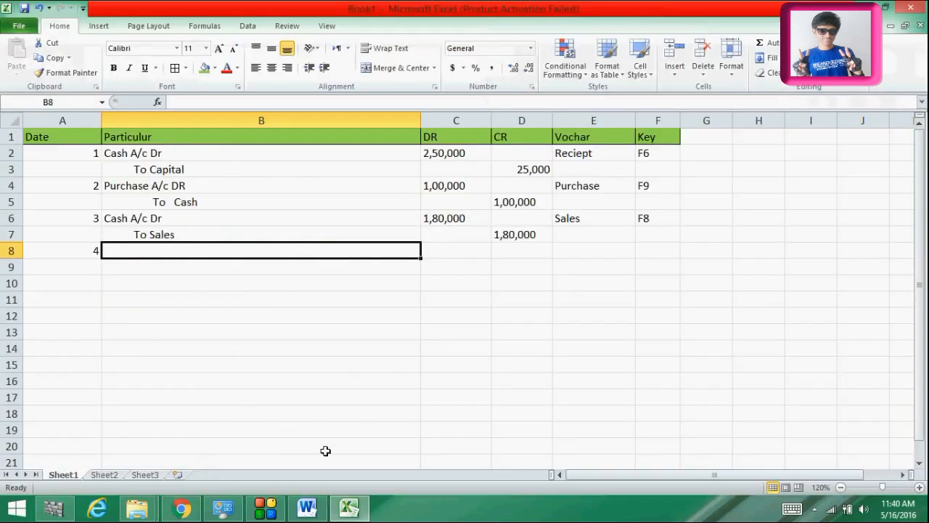
{"action": "right_click", "coordinate": [183, 508]}
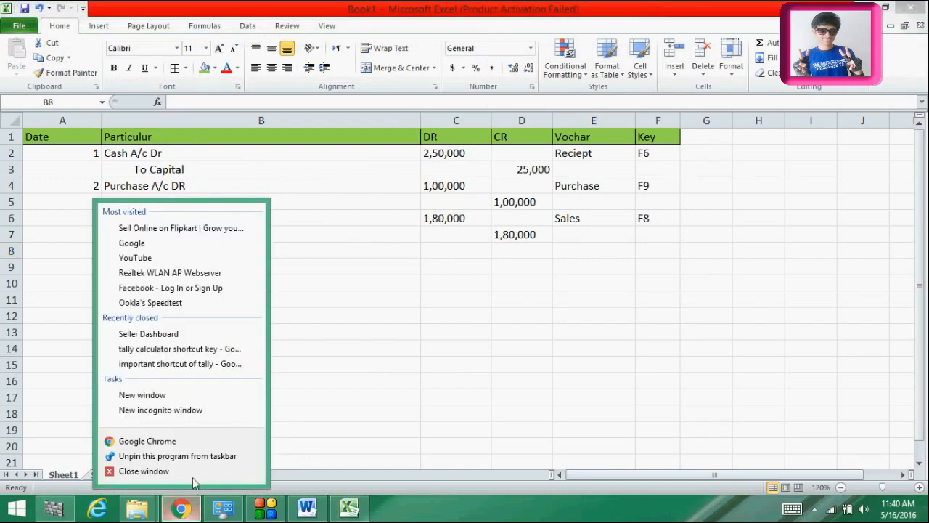
{"action": "left_click", "coordinate": [192, 471]}
Switch to the Word document and examine the fourth and fifth transactions, noting the supplier, payment terms and amounts.
{"action": "left_click", "coordinate": [307, 508]}
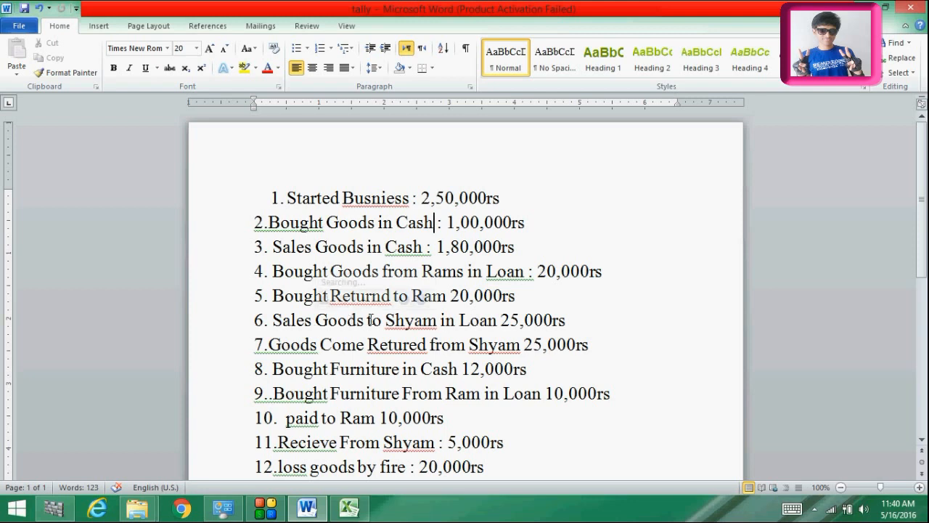
{"action": "left_click", "coordinate": [414, 320]}
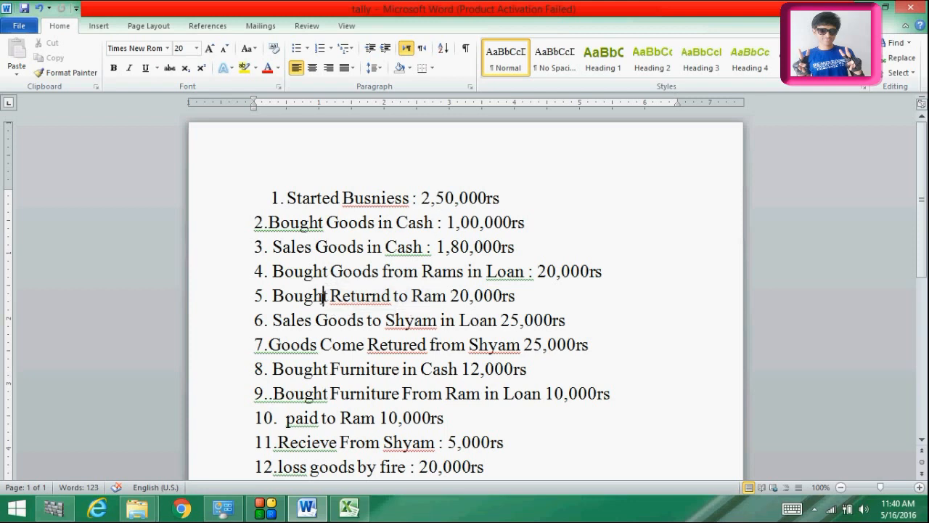
{"action": "left_click", "coordinate": [350, 508]}
{"action": "double_click", "coordinate": [199, 255]}
{"action": "left_click", "coordinate": [307, 508]}
{"action": "left_click", "coordinate": [350, 508]}
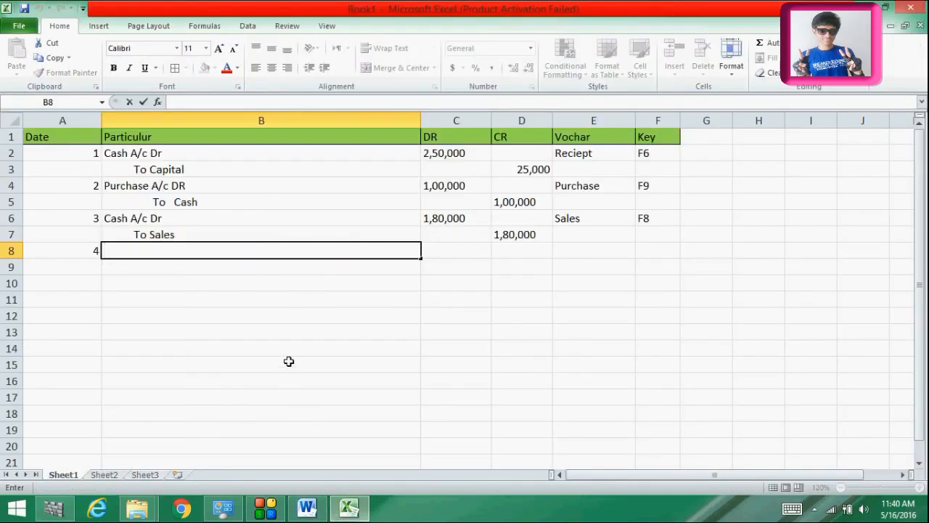
{"action": "left_click", "coordinate": [307, 508]}
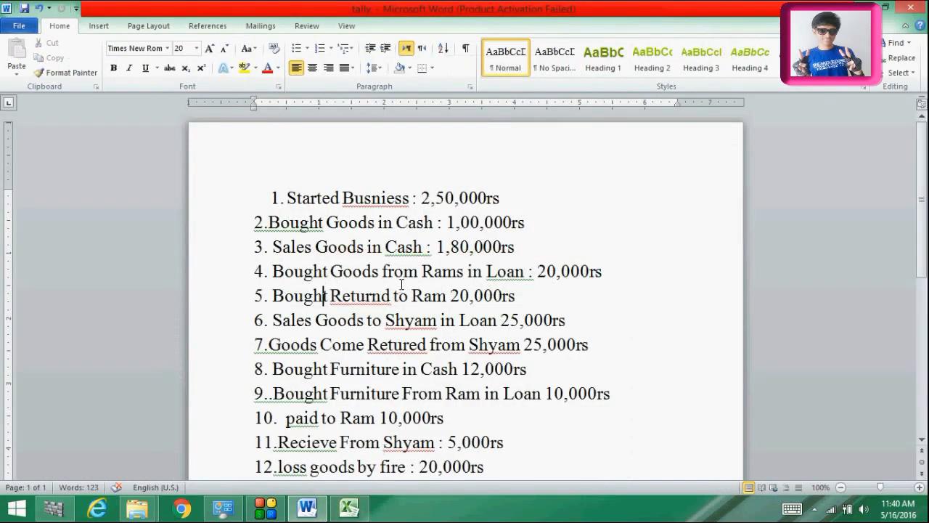
{"action": "left_click_drag", "start_coordinate": [412, 295], "coordinate": [432, 295]}
{"action": "left_click", "coordinate": [447, 295]}
{"action": "left_click", "coordinate": [412, 296]}
{"action": "left_click", "coordinate": [448, 296]}
{"action": "left_click", "coordinate": [412, 295]}
{"action": "left_click", "coordinate": [448, 296]}
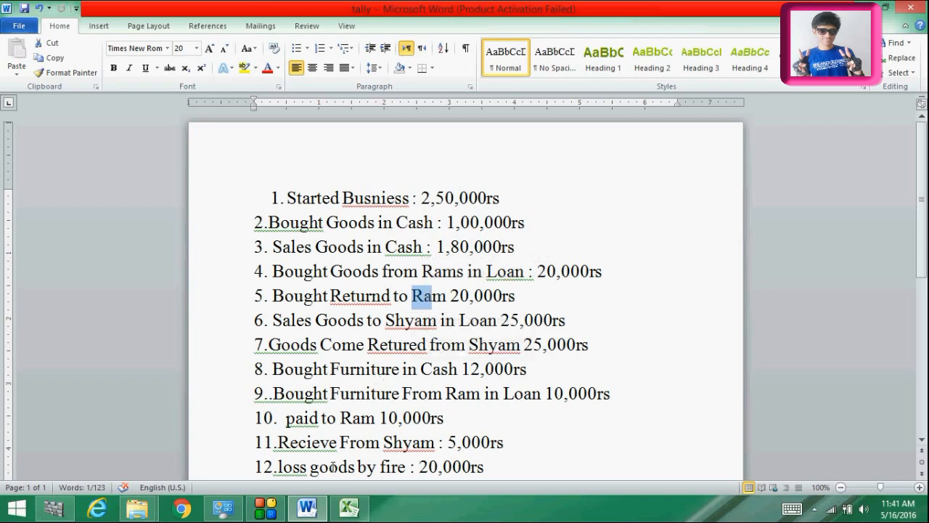
Switch to Excel and enter "Purchase A/c DR" as the fourth transaction's debit line in B8.
{"action": "left_click", "coordinate": [350, 509]}
{"action": "left_click", "coordinate": [187, 254]}
{"action": "type", "text": "Purcha"}
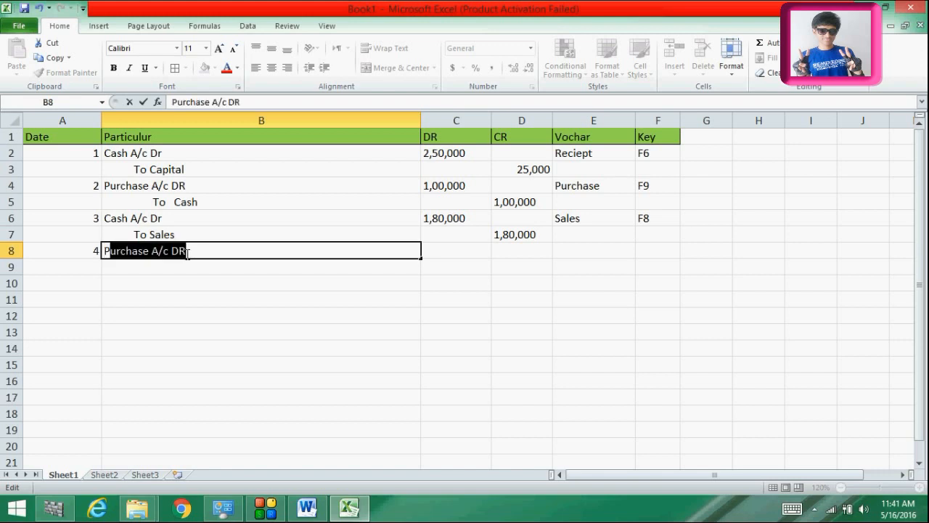
{"action": "type", "text": "se "}
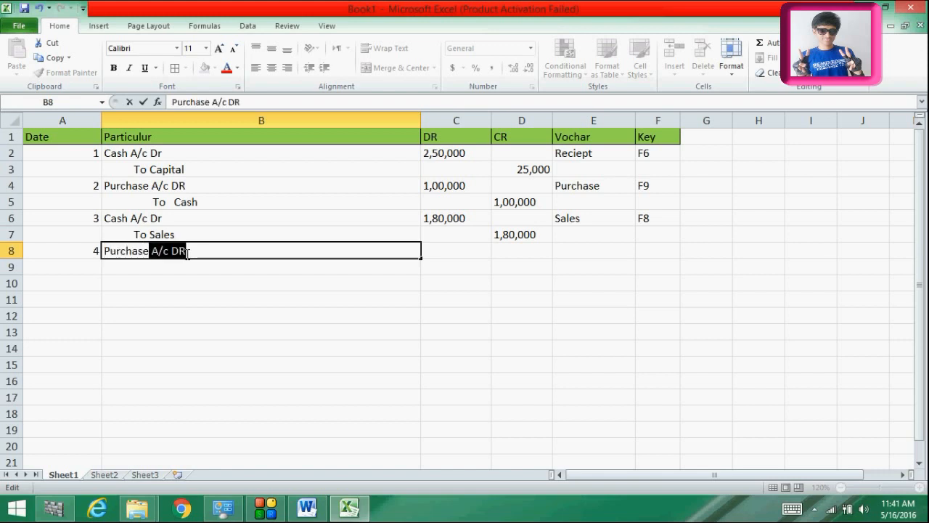
{"action": "type", "text": "A/c DR"}
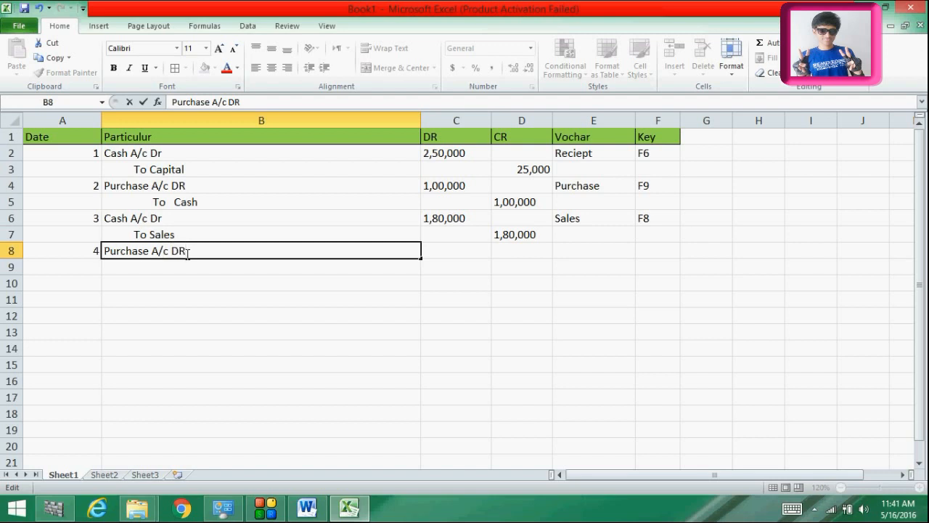
Enter the fourth transaction's indented credit line in B9 as "To" followed by the supplier's name from the Word document.
{"action": "double_click", "coordinate": [174, 268]}
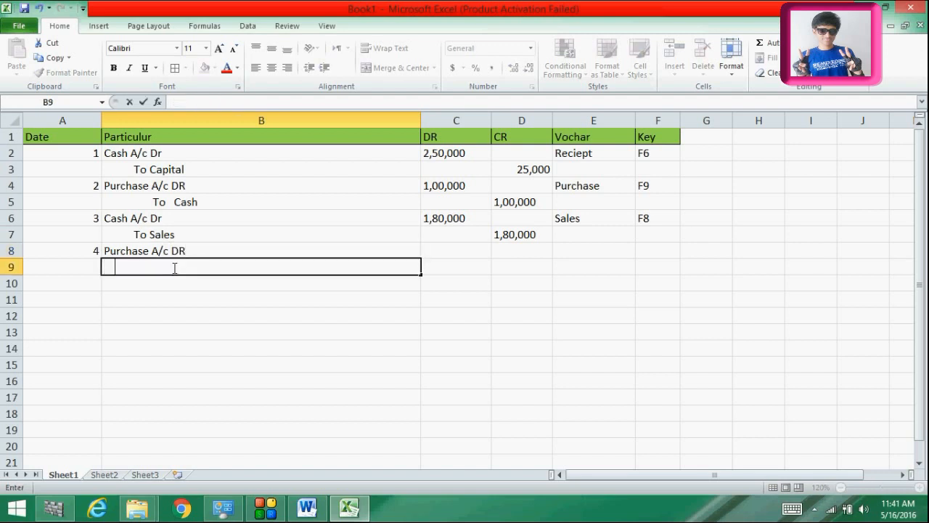
{"action": "type", "text": "Tp"}
{"action": "key", "text": "BackSpace"}
{"action": "type", "text": "o"}
{"action": "key", "text": "BackSpace"}
{"action": "left_click", "coordinate": [313, 502]}
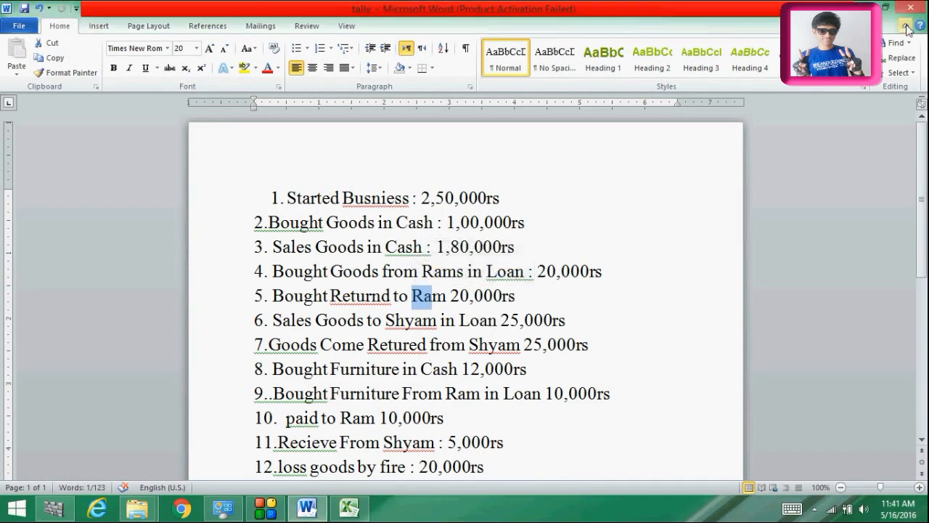
{"action": "left_click", "coordinate": [863, 5]}
{"action": "type", "text": "Ram"}
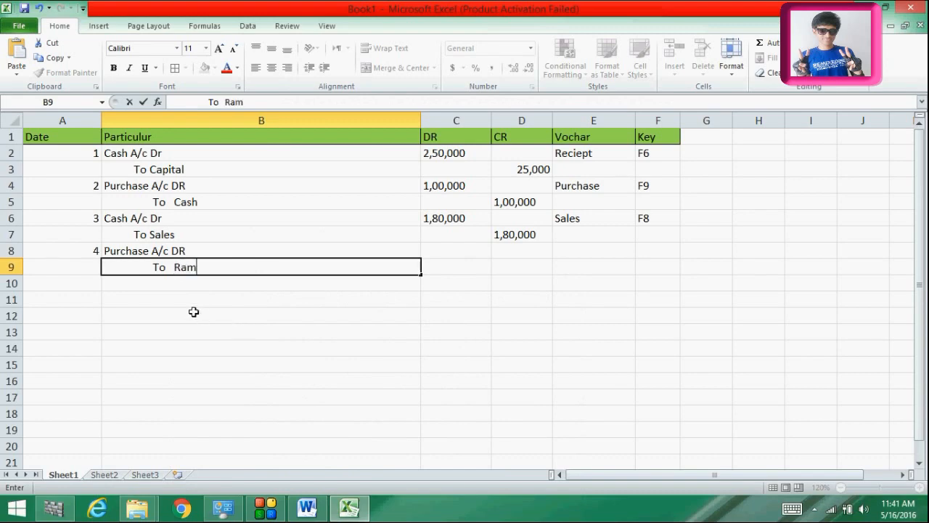
{"action": "left_click", "coordinate": [194, 311]}
{"action": "left_click", "coordinate": [198, 264]}
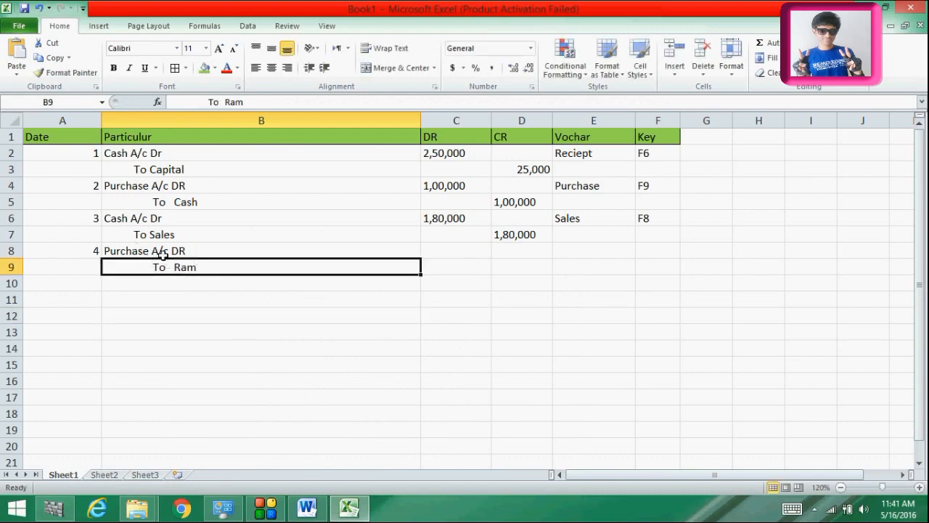
Check the fourth transaction's amount in Word, then enter 20,000rs as its debit in C8 and its credit in D9.
{"action": "left_click", "coordinate": [317, 514]}
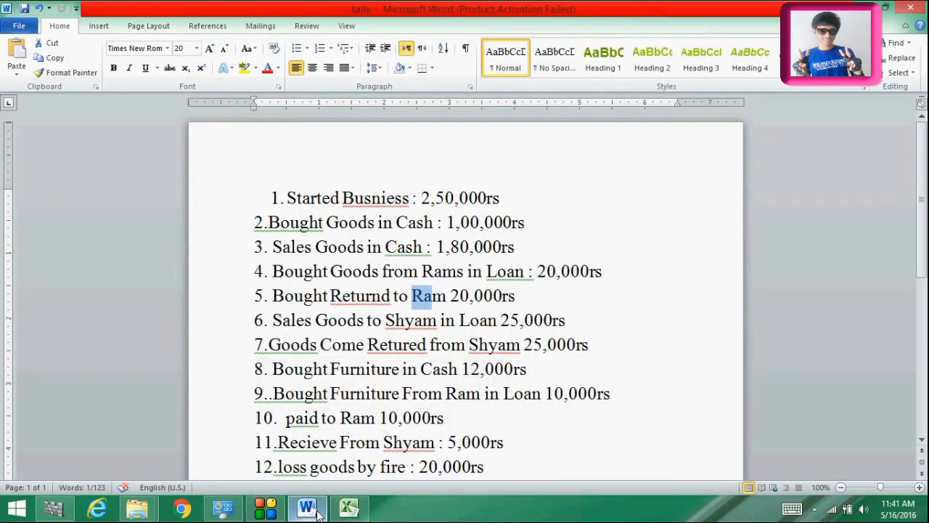
{"action": "left_click", "coordinate": [317, 514]}
{"action": "left_click", "coordinate": [464, 250]}
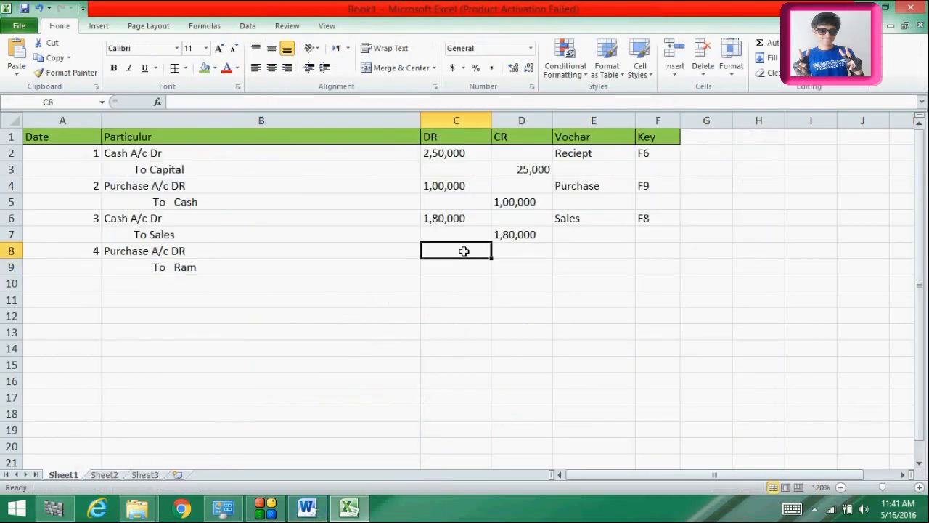
{"action": "type", "text": "20,000rs"}
{"action": "left_click", "coordinate": [511, 268]}
{"action": "type", "text": "20,000"}
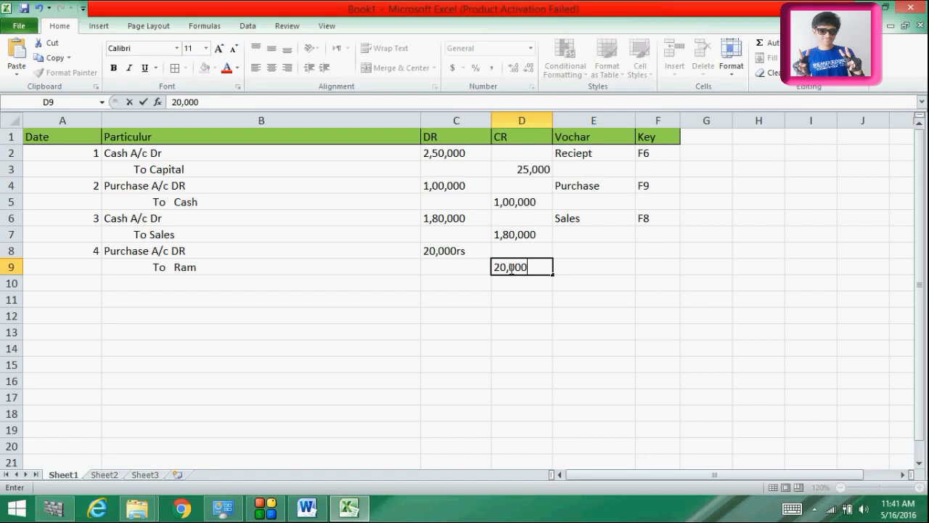
Enter "Purchase" as the fourth transaction's voucher type in E8 and "F9" as its key in F8.
{"action": "left_click", "coordinate": [573, 252]}
{"action": "key", "text": "BackSpace"}
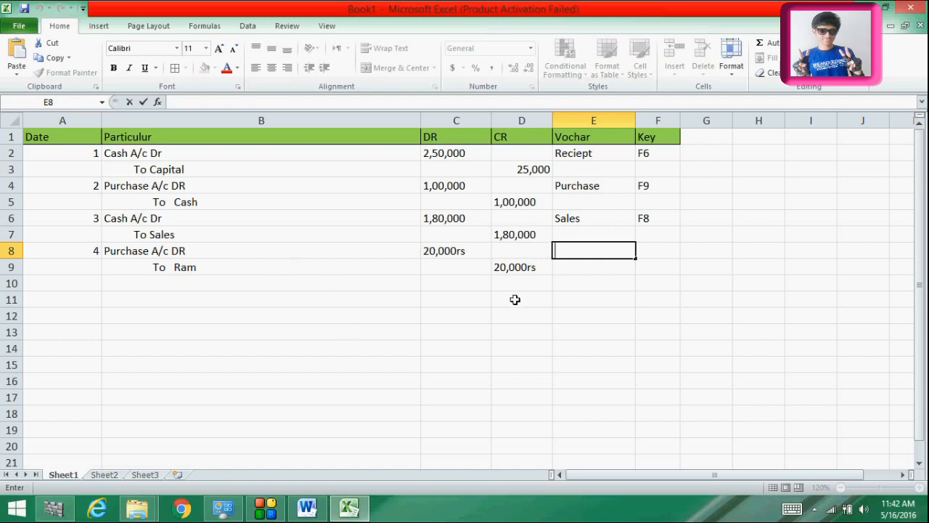
{"action": "type", "text": "Purch"}
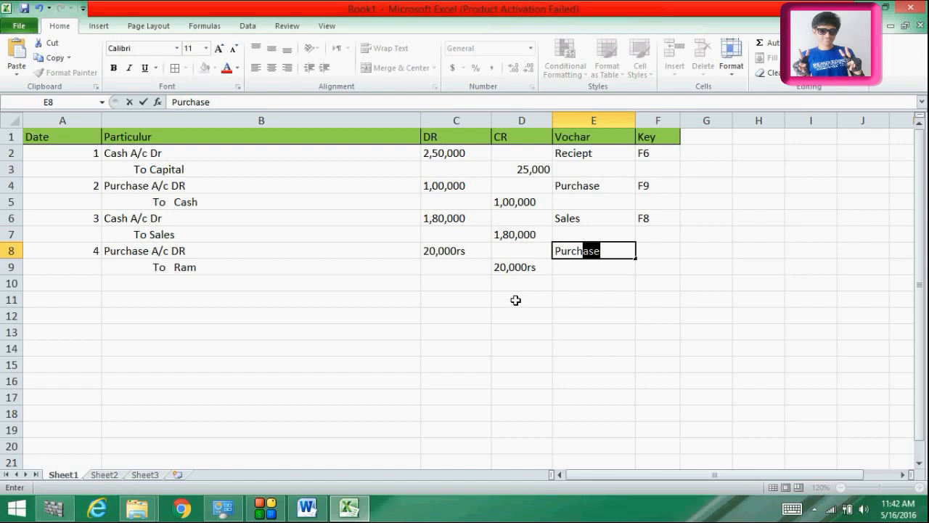
{"action": "key", "text": "Return"}
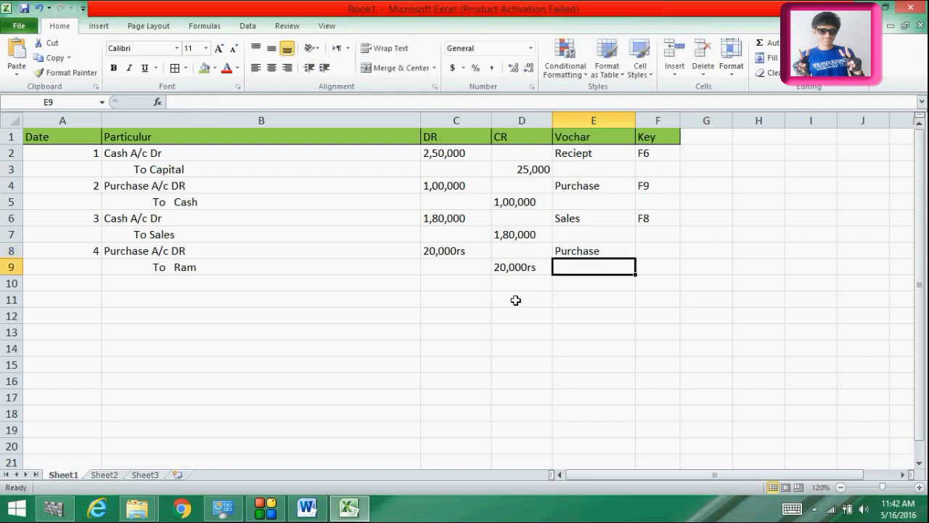
{"action": "left_click", "coordinate": [657, 249]}
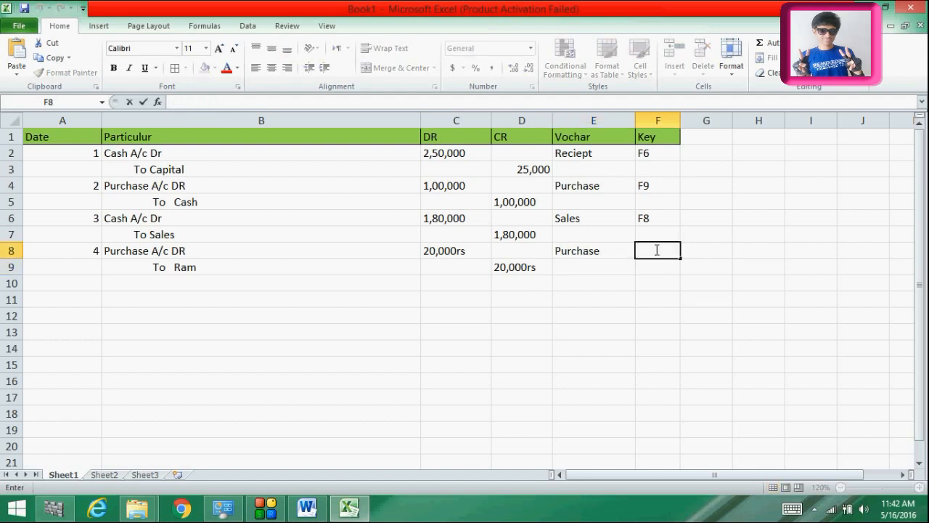
{"action": "type", "text": "F"}
{"action": "type", "text": "9"}
{"action": "key", "text": "Return"}
Number the fifth transaction 5 in cell A10 of the Date column.
{"action": "left_click", "coordinate": [95, 295]}
{"action": "double_click", "coordinate": [91, 286]}
{"action": "type", "text": "5."}
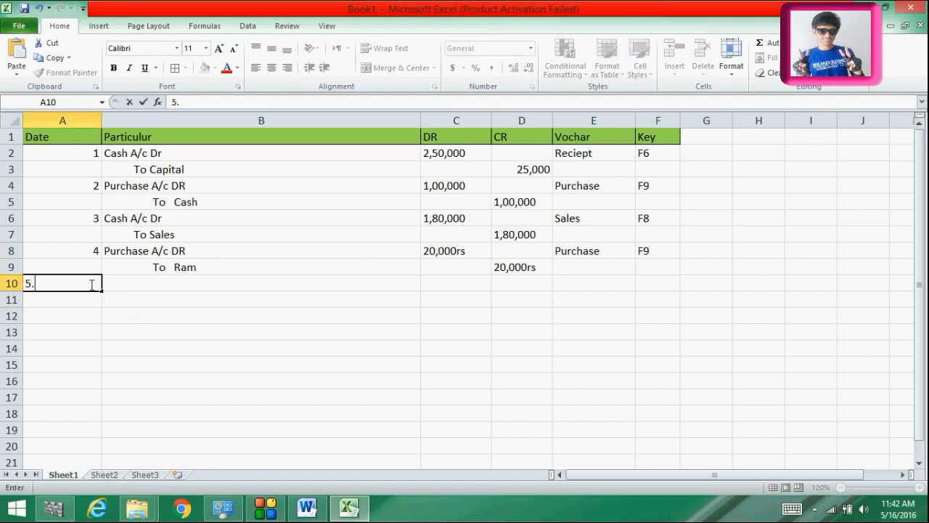
{"action": "double_click", "coordinate": [156, 284]}
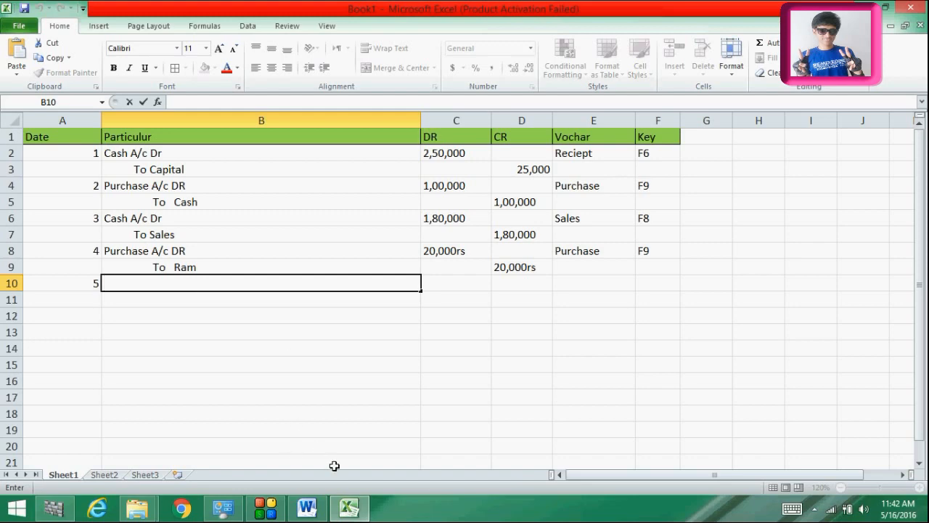
Examine the fifth transaction in the Word document, noting the returned goods, the supplier and the amount.
{"action": "mouse_move", "coordinate": [350, 512]}
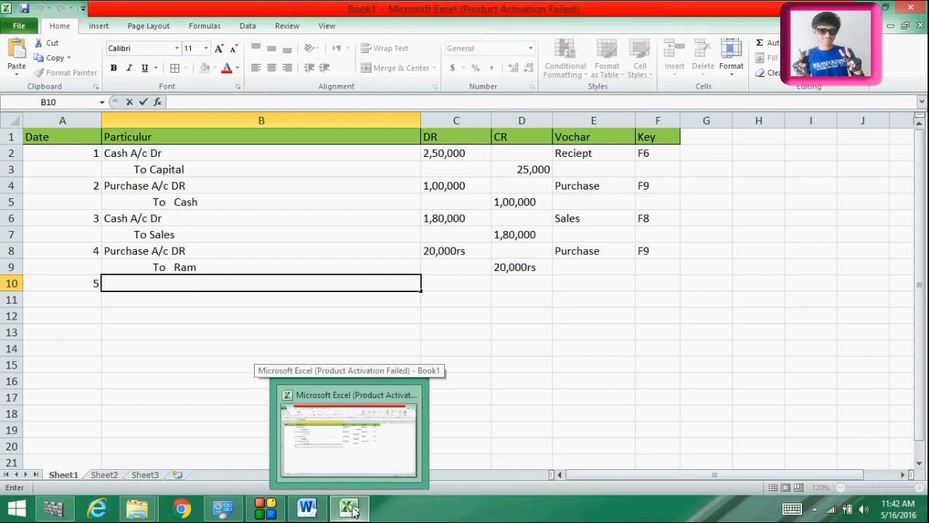
{"action": "left_click", "coordinate": [354, 512]}
{"action": "left_click", "coordinate": [352, 512]}
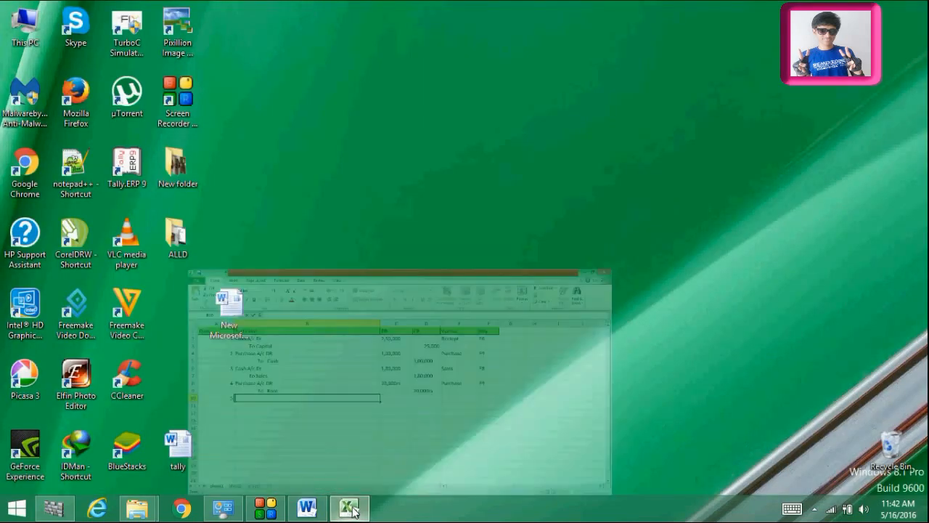
{"action": "left_click", "coordinate": [308, 511]}
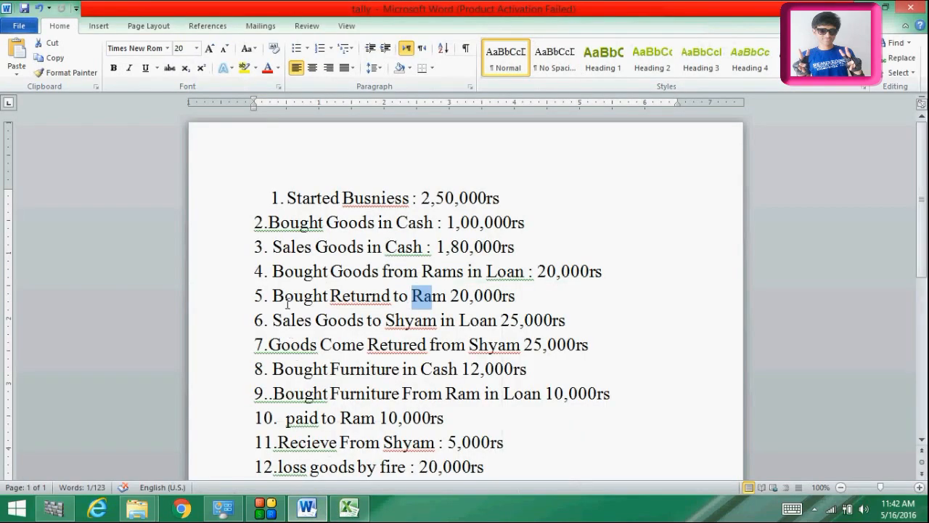
{"action": "left_click", "coordinate": [334, 294]}
{"action": "double_click", "coordinate": [334, 293]}
{"action": "left_click", "coordinate": [412, 296]}
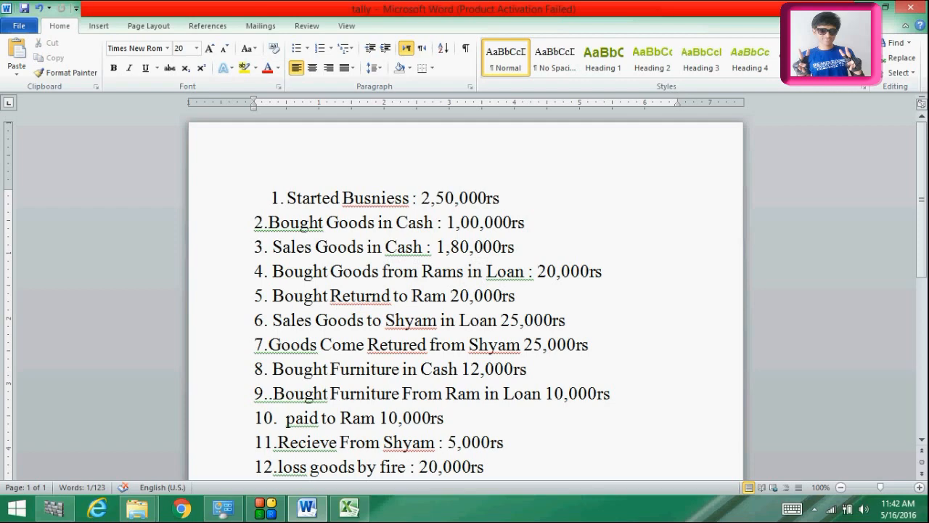
{"action": "double_click", "coordinate": [455, 295]}
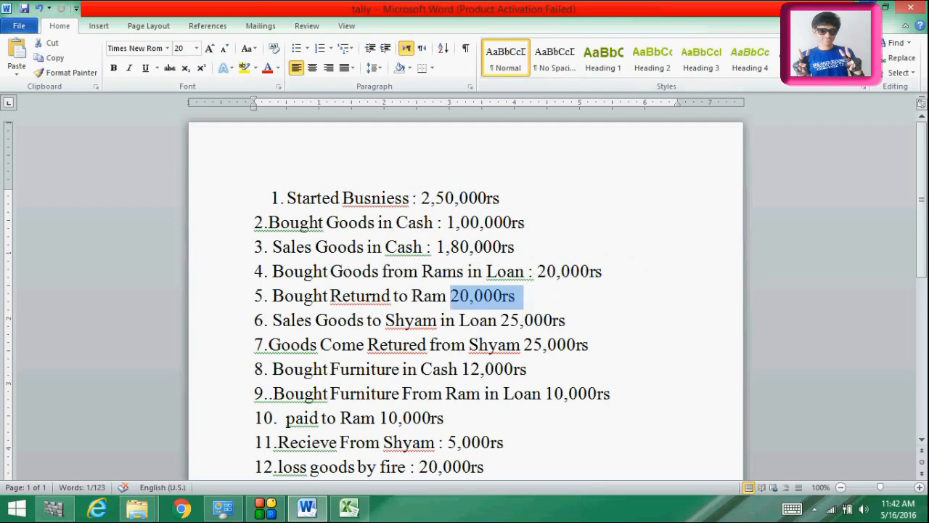
{"action": "key", "text": "alt+Tab"}
Enter the fifth transaction's debit line in B10 as the supplier's name followed by "a/c DR".
{"action": "left_click", "coordinate": [125, 286]}
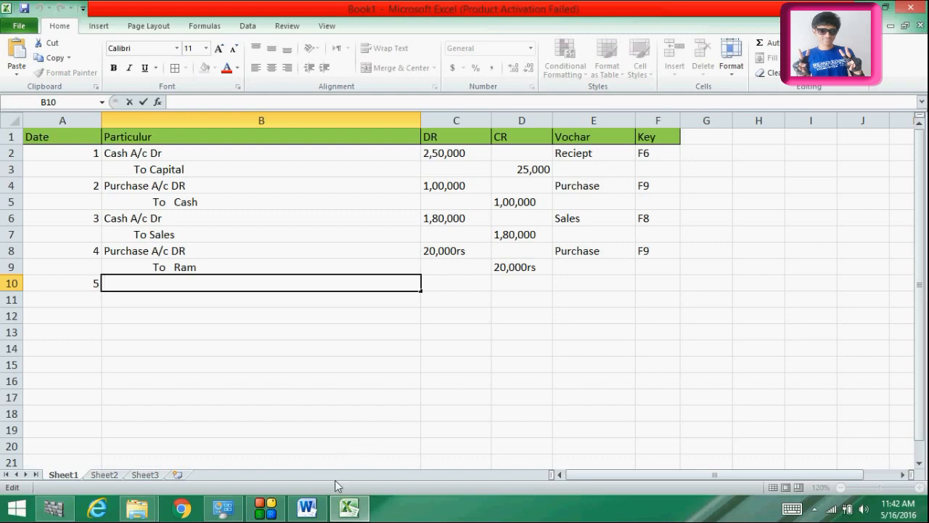
{"action": "left_click", "coordinate": [311, 509]}
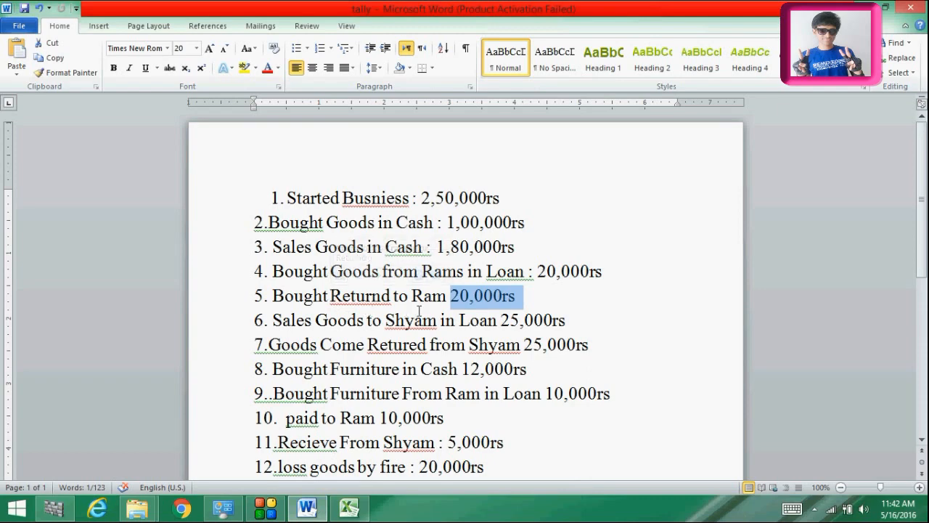
{"action": "key", "text": "alt+Tab"}
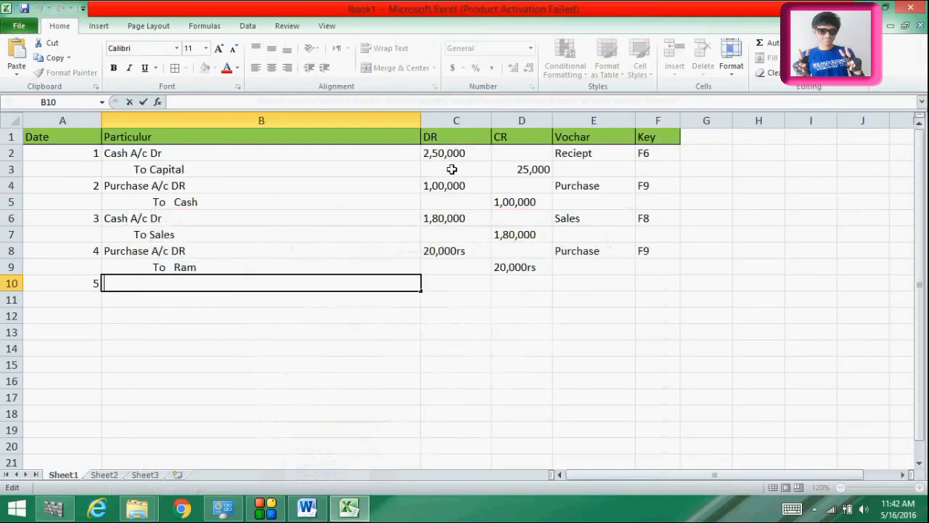
{"action": "type", "text": "Ram "}
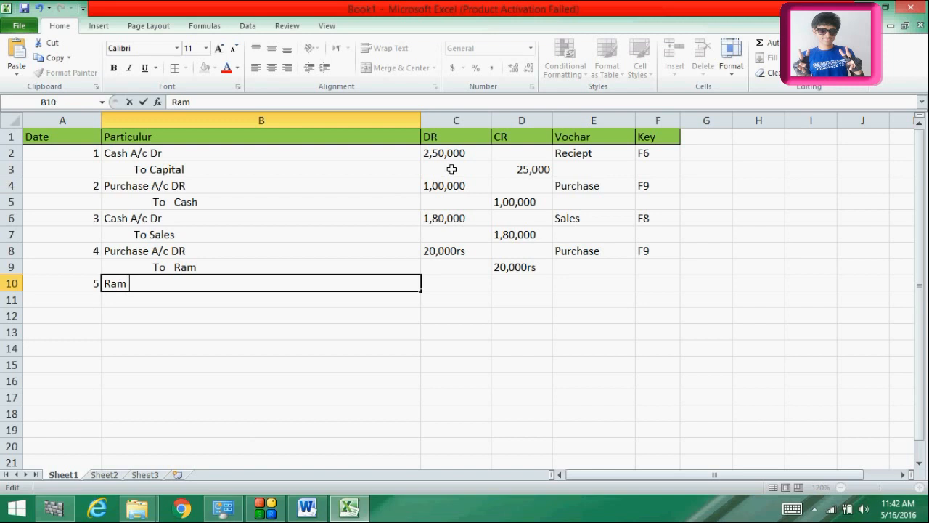
{"action": "type", "text": "a/c DR"}
{"action": "key", "text": "Return"}
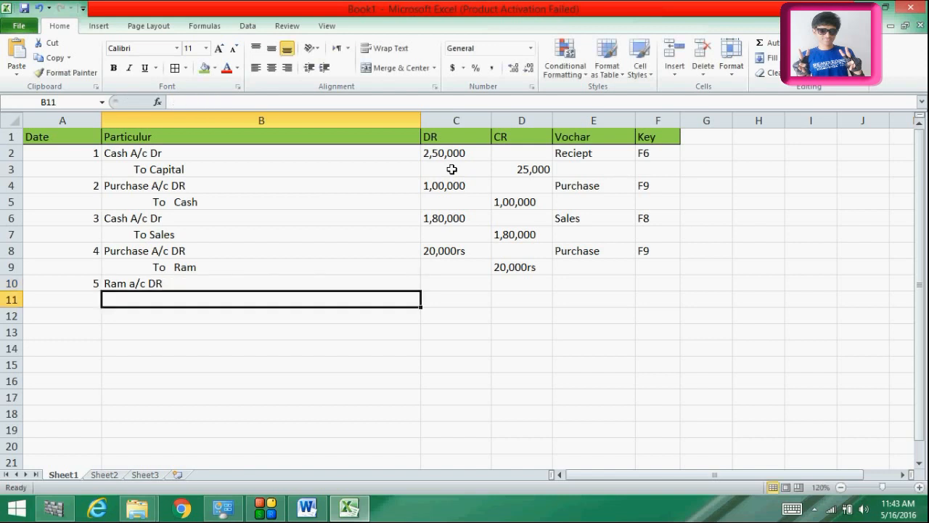
Enter the indented credit line "To Purchase" for the fifth transaction in B11.
{"action": "type", "text": "to"}
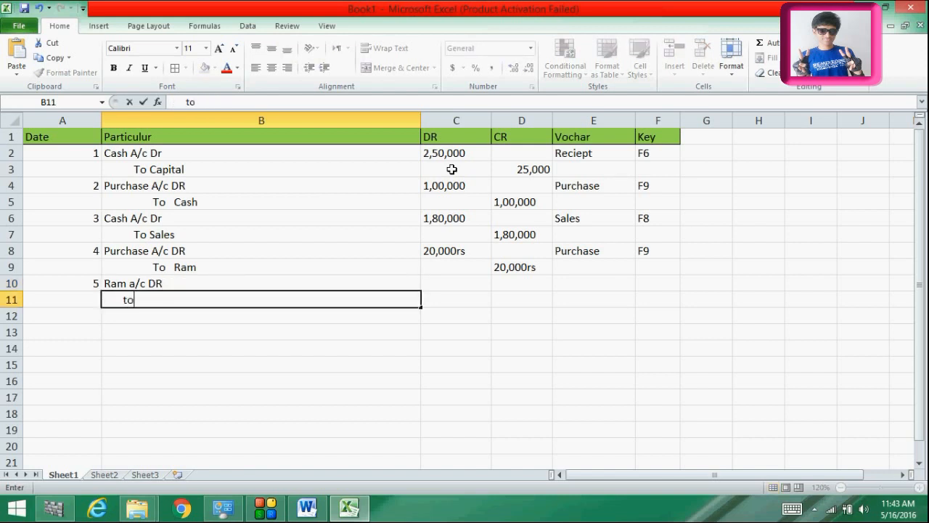
{"action": "key", "text": "BackSpace"}
{"action": "key", "text": "BackSpace"}
{"action": "type", "text": "To Purchase"}
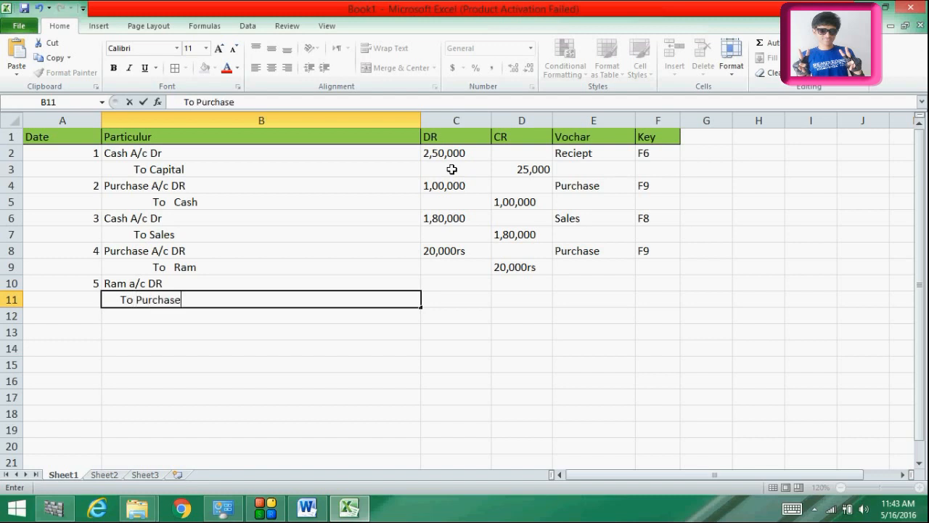
Complete the fifth transaction's credit line in B11 as "To Purchase Return" and capitalise the A of "A/c" in B10.
{"action": "type", "text": " Return"}
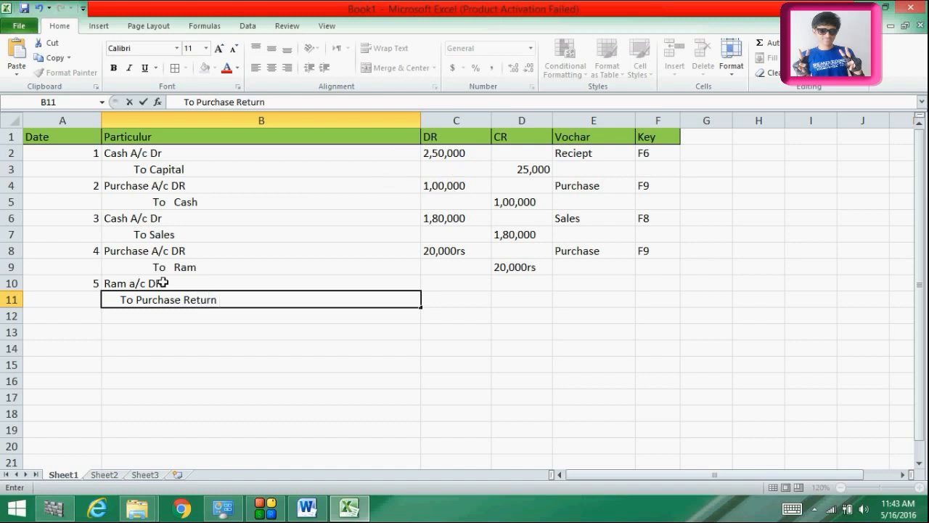
{"action": "left_click", "coordinate": [135, 283]}
{"action": "double_click", "coordinate": [136, 283]}
{"action": "key", "text": "BackSpace"}
{"action": "type", "text": "A"}
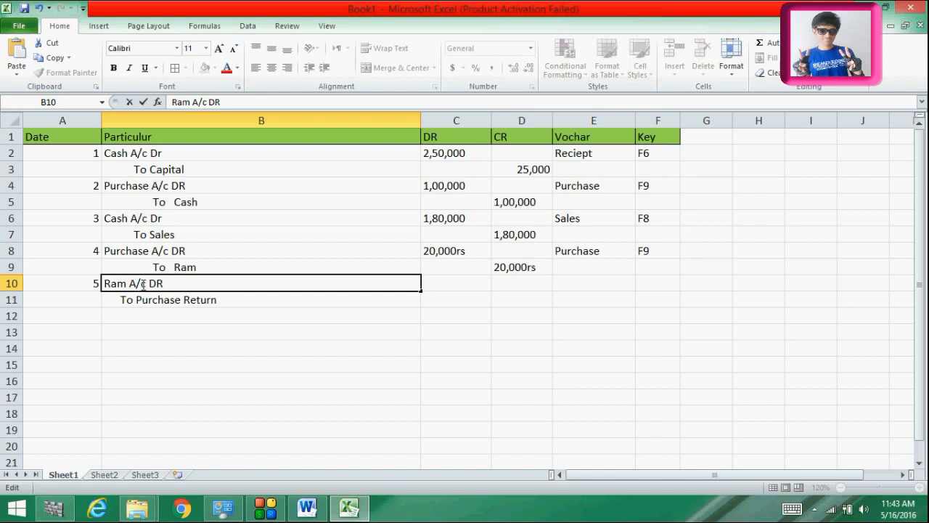
Indent the "To Purchase Return" credit line in B11 slightly further.
{"action": "left_click", "coordinate": [124, 321]}
{"action": "left_click", "coordinate": [91, 320]}
{"action": "left_click", "coordinate": [123, 299]}
{"action": "double_click", "coordinate": [123, 299]}
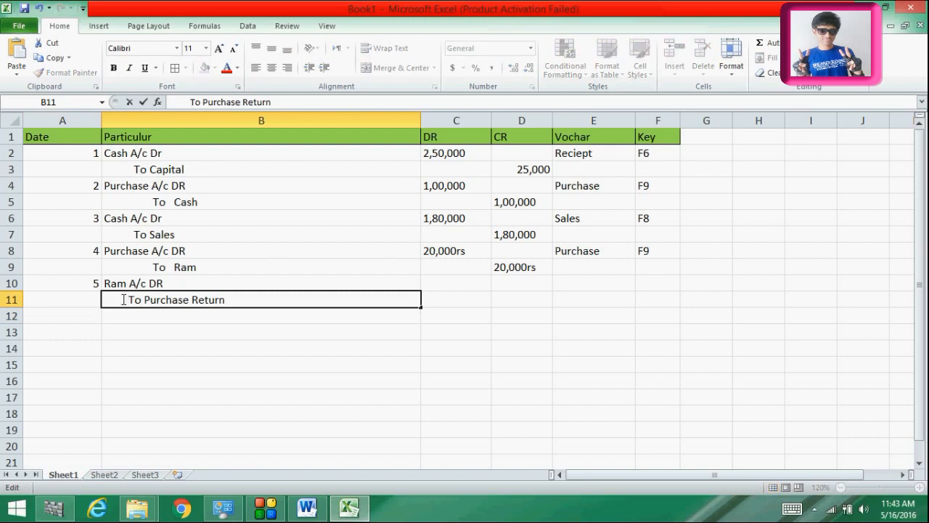
Enter 20,000 in the DR cell C10 and in the CR cell D10 for the fifth transaction.
{"action": "left_click_drag", "start_coordinate": [453, 271], "coordinate": [451, 284]}
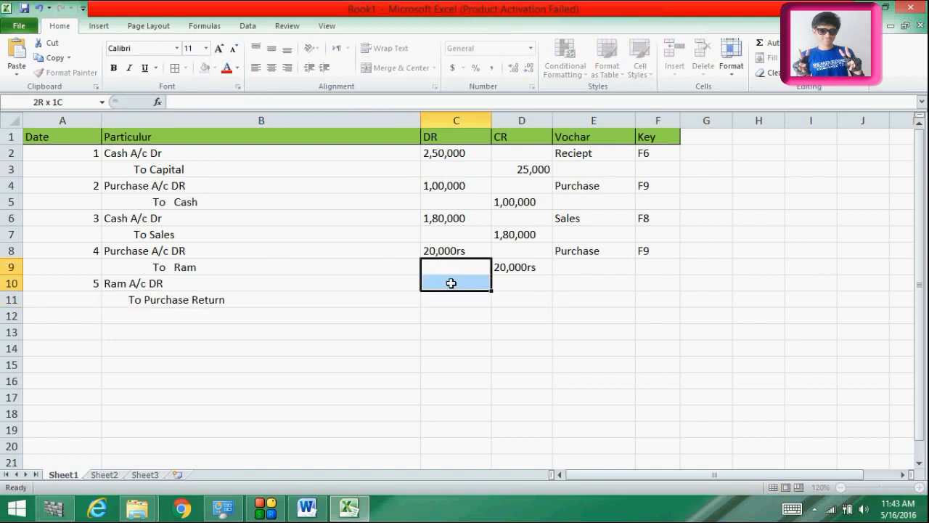
{"action": "left_click", "coordinate": [450, 284]}
{"action": "type", "text": "20,000"}
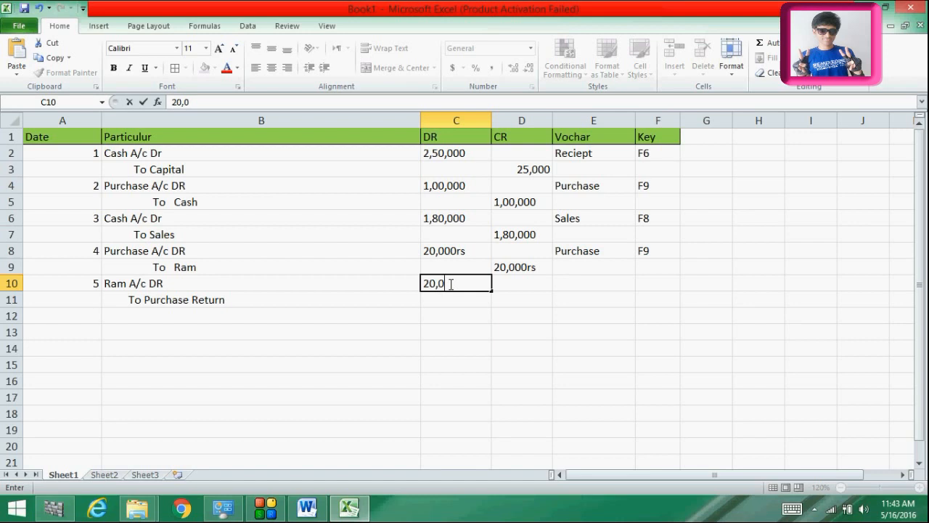
{"action": "left_click", "coordinate": [517, 287]}
{"action": "type", "text": "20,000"}
{"action": "left_click", "coordinate": [568, 281]}
Remove the "rs" suffix from the fourth transaction's credit amount in D9 and debit amount in C8.
{"action": "left_click", "coordinate": [536, 267]}
{"action": "double_click", "coordinate": [538, 267]}
{"action": "key", "text": "BackSpace"}
{"action": "key", "text": "BackSpace"}
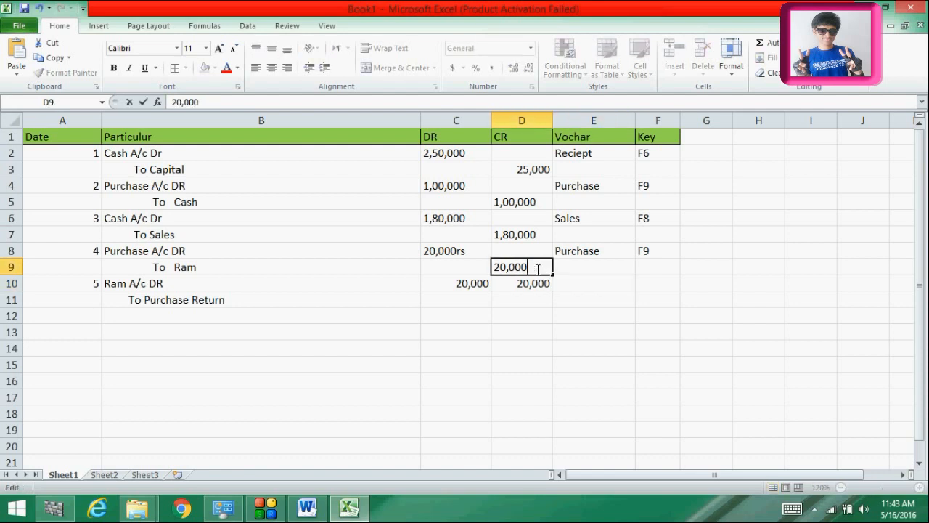
{"action": "left_click", "coordinate": [469, 249]}
{"action": "double_click", "coordinate": [468, 248]}
{"action": "key", "text": "BackSpace"}
{"action": "key", "text": "BackSpace"}
{"action": "left_click", "coordinate": [586, 283]}
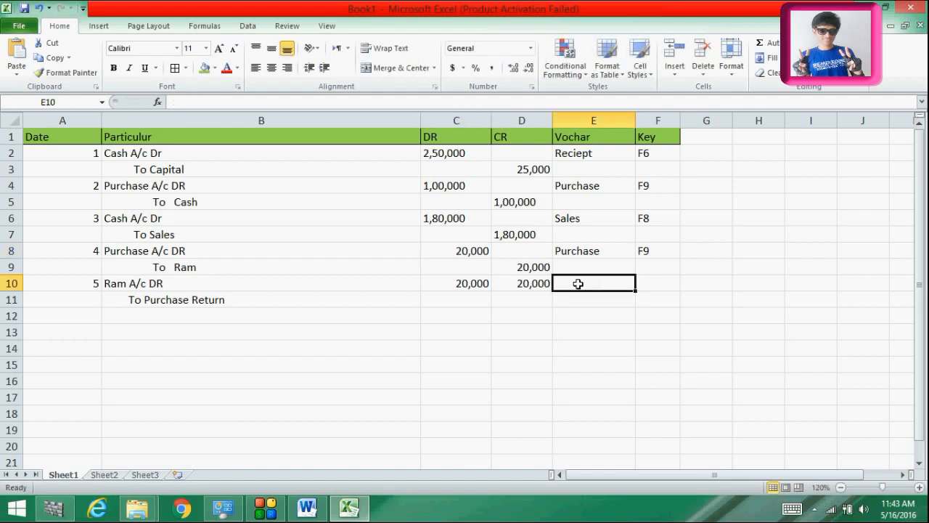
Clear the credit amount in D10 and enter 20,000 in D11, beside the "To Purchase Return" line.
{"action": "left_click", "coordinate": [546, 267]}
{"action": "double_click", "coordinate": [546, 267]}
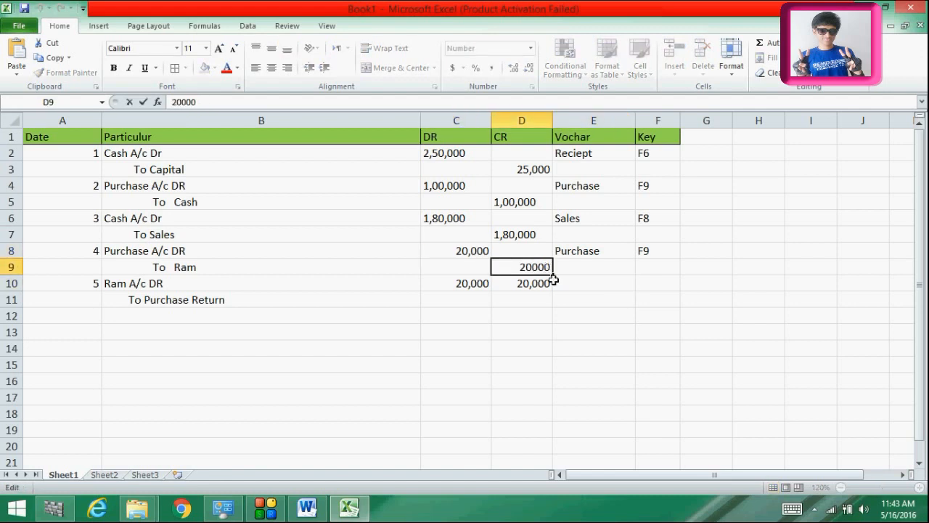
{"action": "double_click", "coordinate": [546, 283]}
{"action": "key", "text": "BackSpace"}
{"action": "key", "text": "BackSpace"}
{"action": "key", "text": "BackSpace"}
{"action": "key", "text": "BackSpace"}
{"action": "key", "text": "BackSpace"}
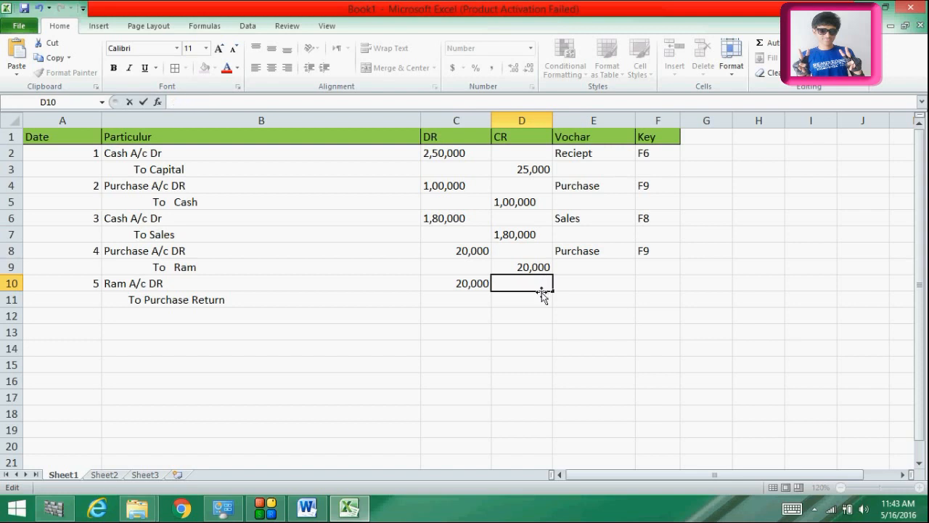
{"action": "left_click", "coordinate": [537, 301]}
{"action": "type", "text": "20,000"}
{"action": "left_click", "coordinate": [571, 278]}
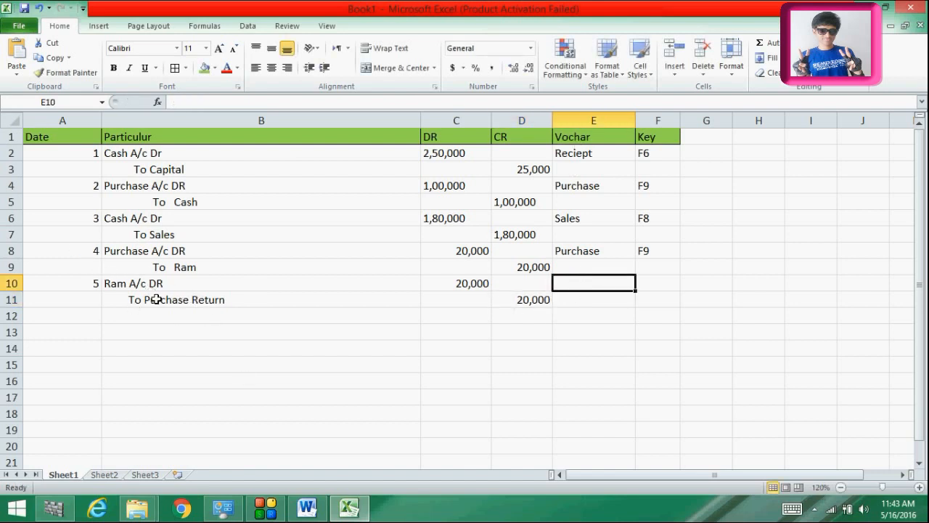
{"action": "double_click", "coordinate": [573, 283]}
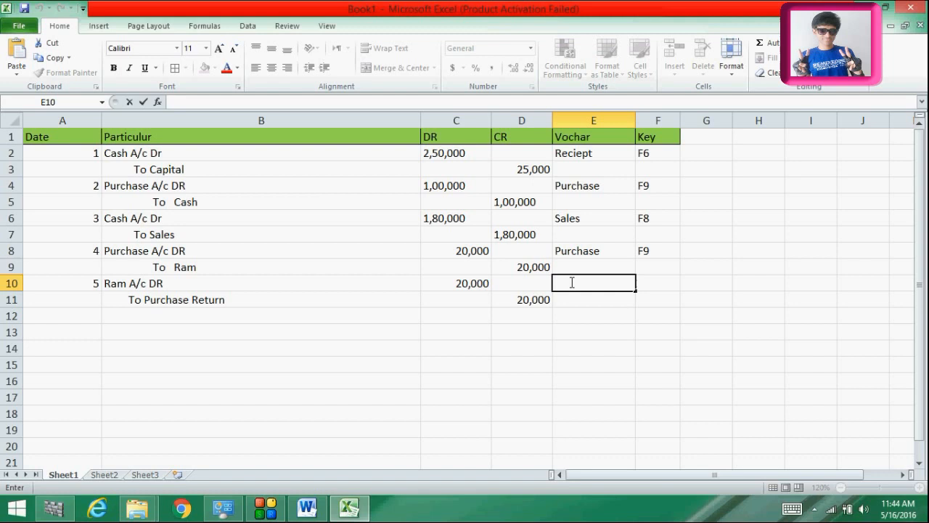
{"action": "type", "text": "Purch"}
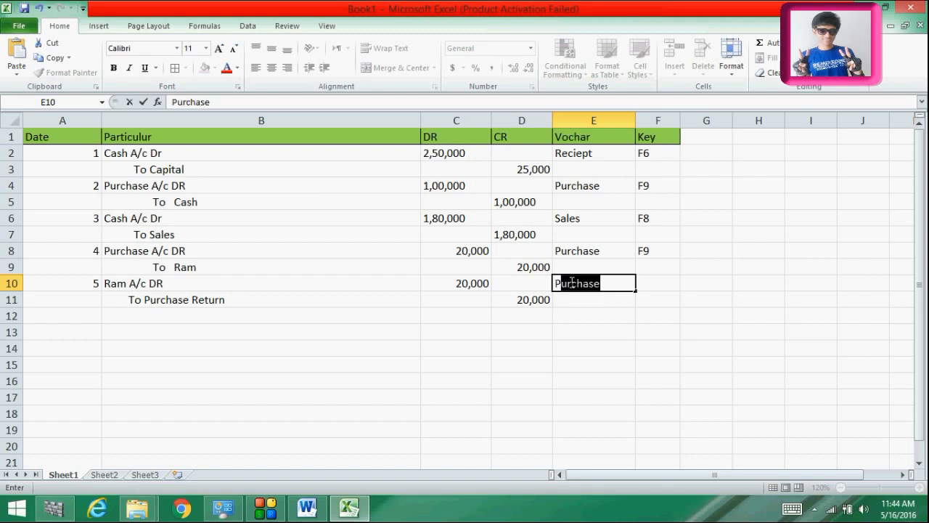
{"action": "type", "text": "ase"}
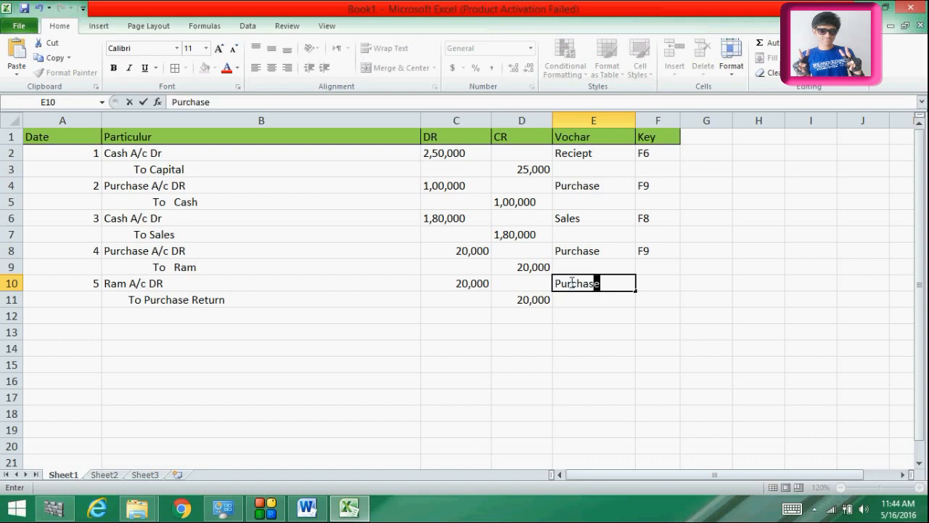
{"action": "key", "text": "BackSpace"}
{"action": "key", "text": "BackSpace"}
{"action": "key", "text": "BackSpace"}
{"action": "key", "text": "BackSpace"}
{"action": "key", "text": "BackSpace"}
{"action": "key", "text": "BackSpace"}
{"action": "key", "text": "BackSpace"}
{"action": "key", "text": "BackSpace"}
Enter "Debit Note" as the fifth transaction's voucher type in E10.
{"action": "type", "text": "Debit"}
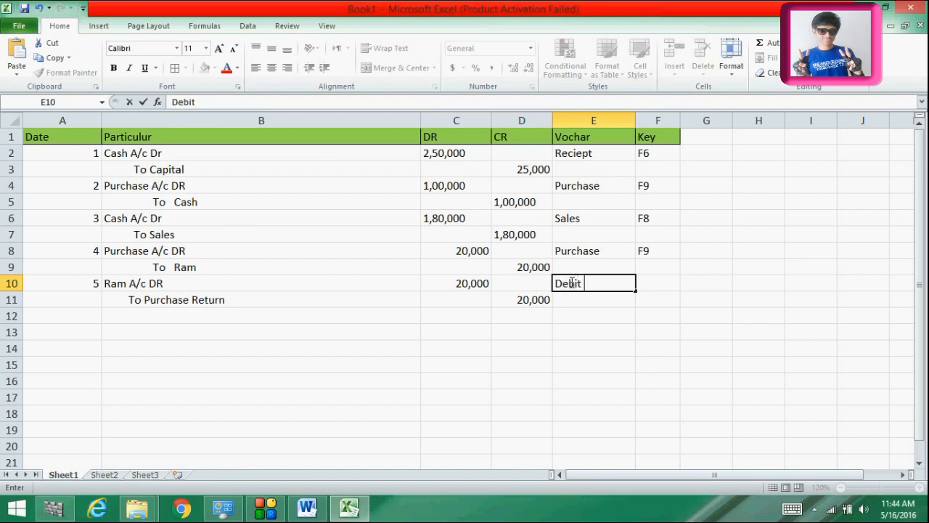
{"action": "type", "text": " Note"}
Enter "CTRL + F8" as the fifth transaction's key in F10, widening column F to fit it.
{"action": "double_click", "coordinate": [648, 280]}
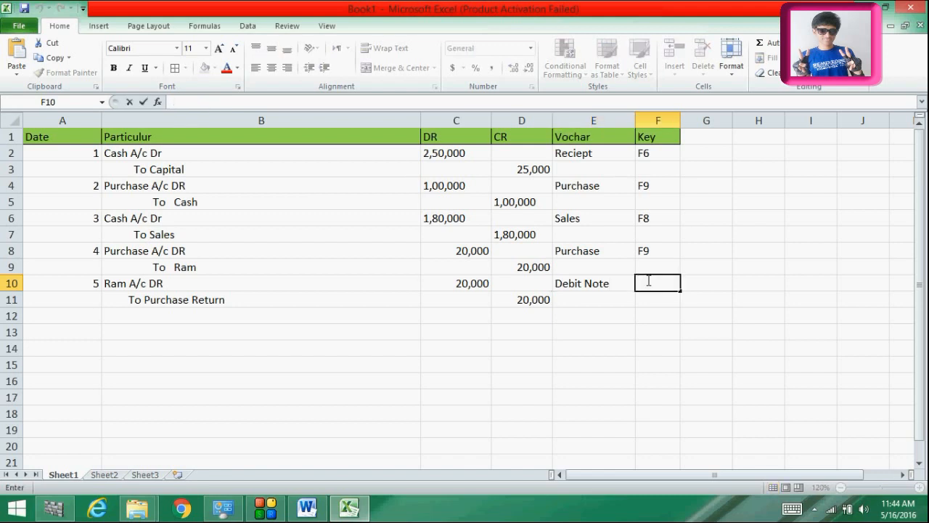
{"action": "type", "text": "CTRL"}
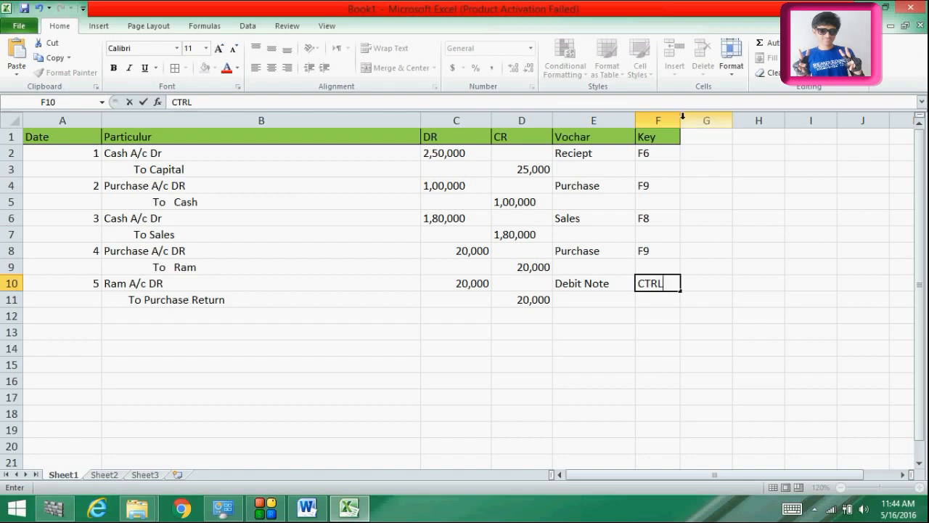
{"action": "left_click", "coordinate": [708, 152]}
{"action": "left_click_drag", "start_coordinate": [680, 120], "coordinate": [708, 120]}
{"action": "left_click", "coordinate": [668, 283]}
{"action": "double_click", "coordinate": [675, 283]}
{"action": "type", "text": "+ F"}
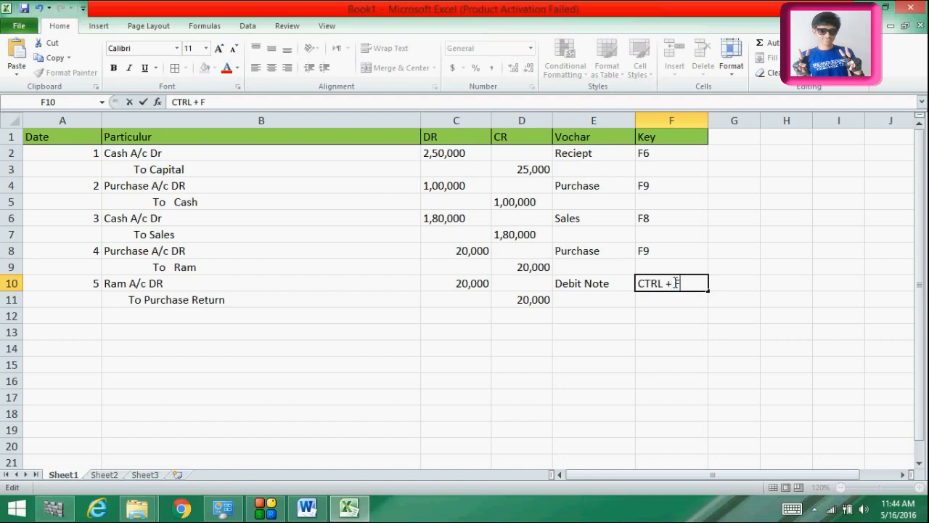
{"action": "type", "text": "8"}
{"action": "key", "text": "Return"}
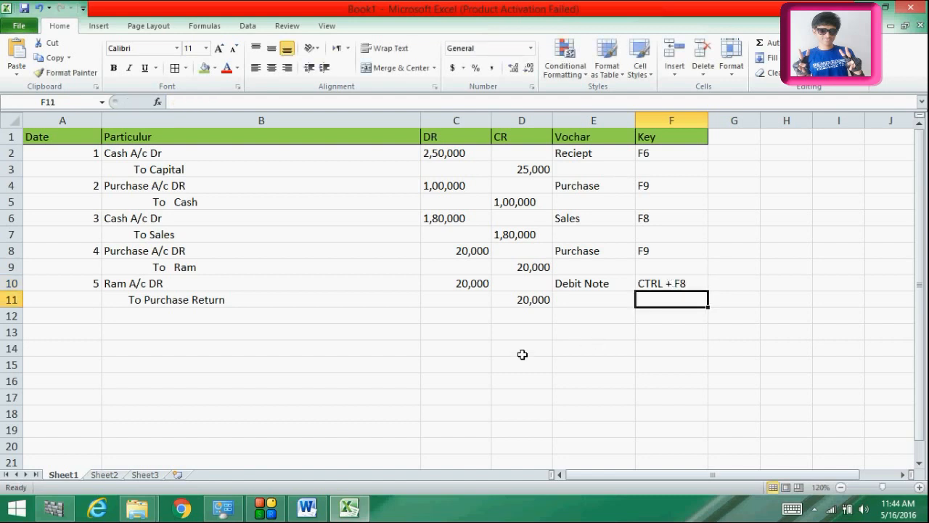
Rename the "Key" column header in F1 to "Keys".
{"action": "double_click", "coordinate": [657, 135]}
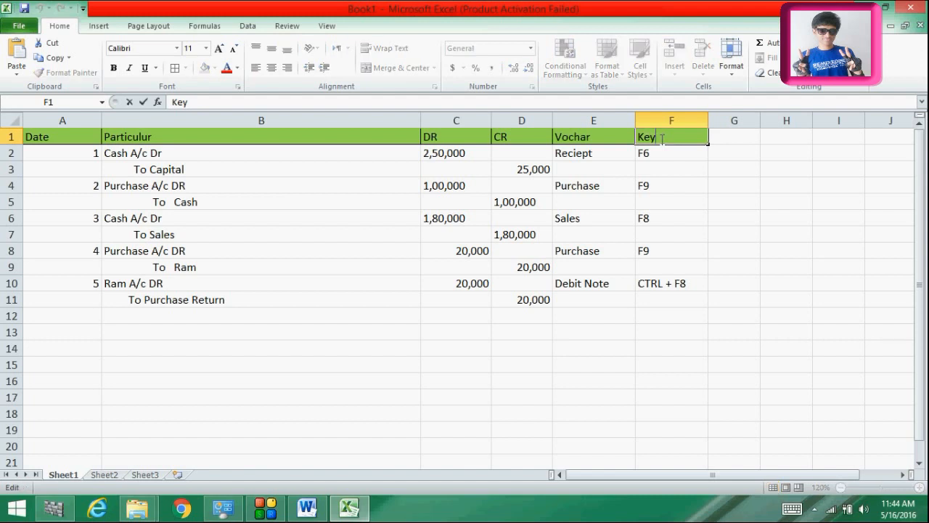
{"action": "type", "text": "s"}
{"action": "left_click", "coordinate": [607, 392]}
Check the sixth transaction in the Word document and number it 6 in cell A12 of the Excel sheet.
{"action": "left_click", "coordinate": [49, 320]}
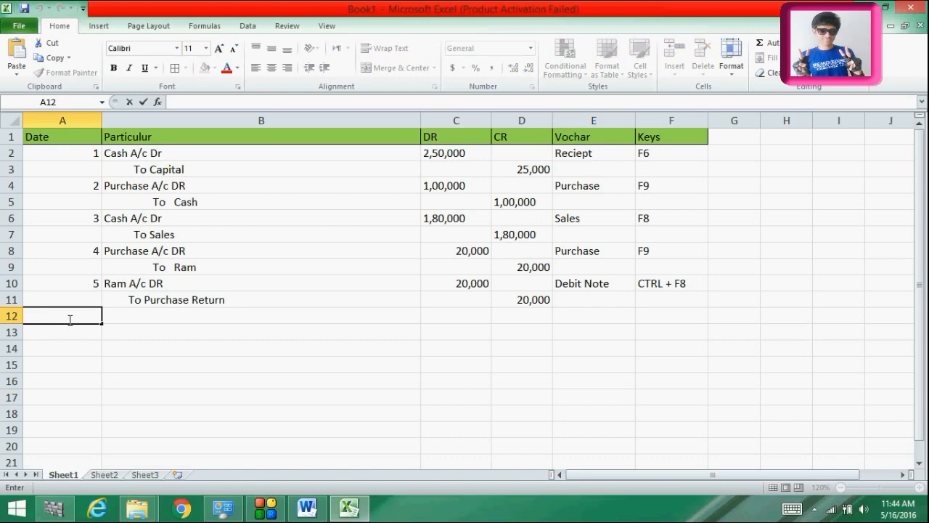
{"action": "left_click", "coordinate": [307, 508]}
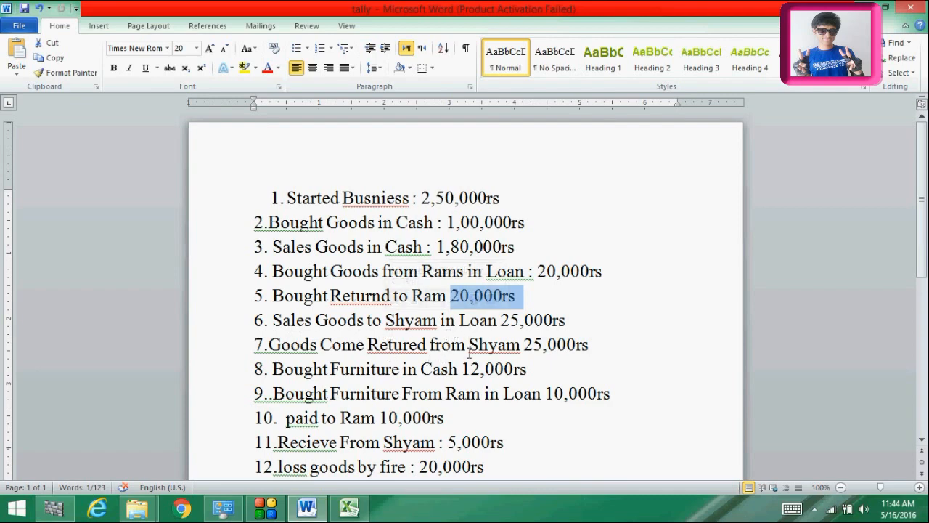
{"action": "left_click", "coordinate": [528, 371]}
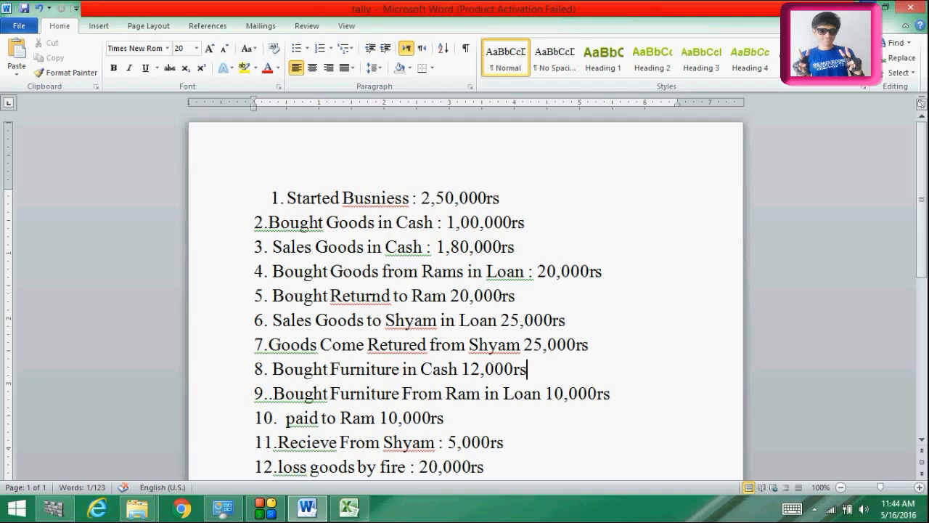
{"action": "left_click", "coordinate": [868, 5]}
{"action": "type", "text": "6"}
Enter the sixth transaction's debit line in B12 as the customer's name followed by "A/c DR".
{"action": "left_click", "coordinate": [134, 318]}
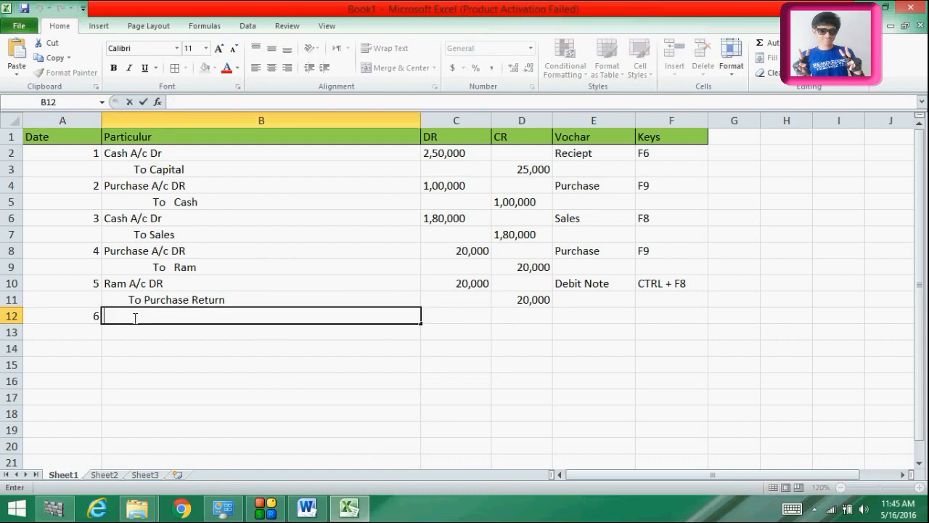
{"action": "type", "text": "Sha"}
{"action": "type", "text": "y"}
{"action": "key", "text": "BackSpace"}
{"action": "key", "text": "BackSpace"}
{"action": "type", "text": "yam ac"}
{"action": "key", "text": "BackSpace"}
{"action": "key", "text": "BackSpace"}
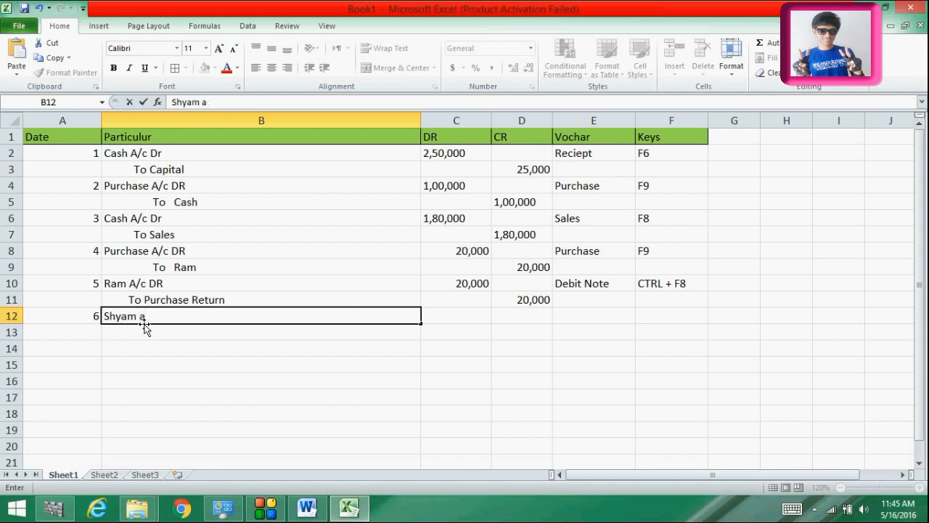
{"action": "type", "text": "A/c DR"}
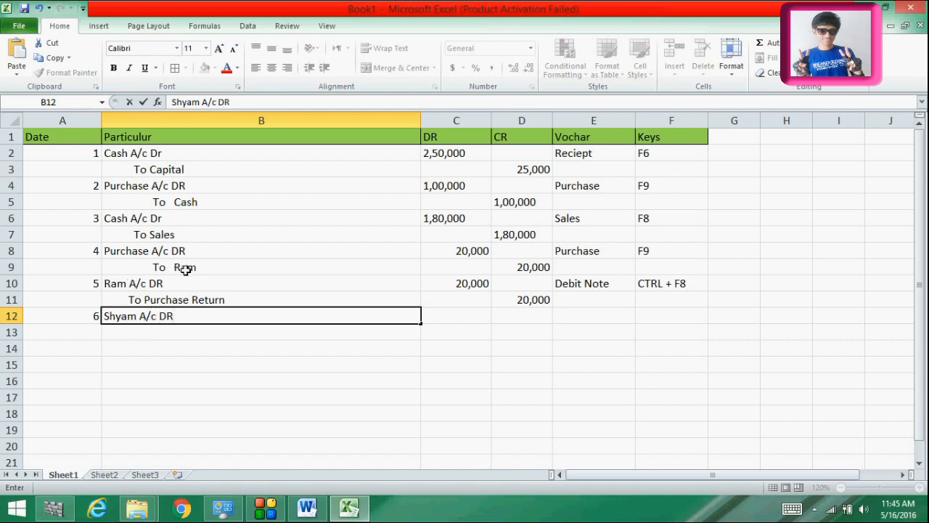
{"action": "left_click", "coordinate": [156, 316]}
{"action": "key", "text": "BackSpace"}
{"action": "type", "text": "C"}
{"action": "key", "text": "BackSpace"}
{"action": "type", "text": "c"}
Enter the indented credit line "To Sales" for the sixth transaction in B13.
{"action": "key", "text": "Return"}
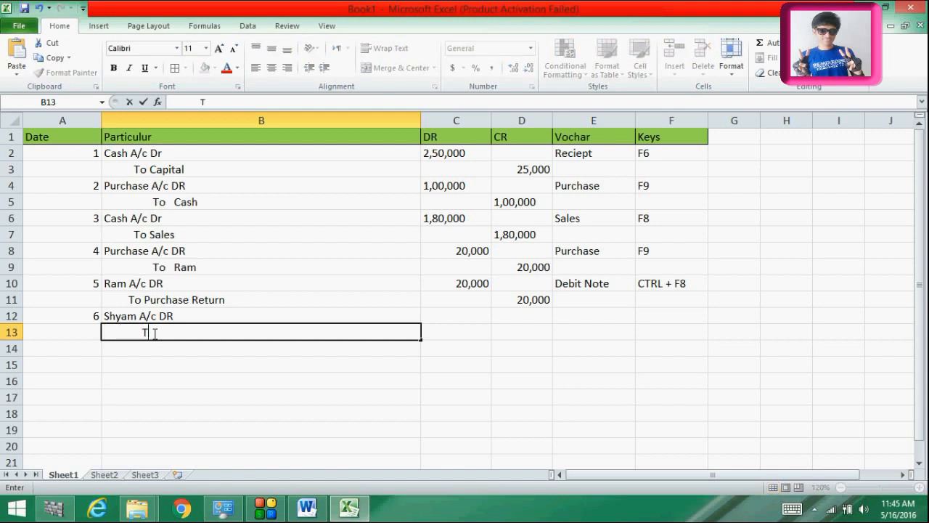
{"action": "type", "text": "o  Sales"}
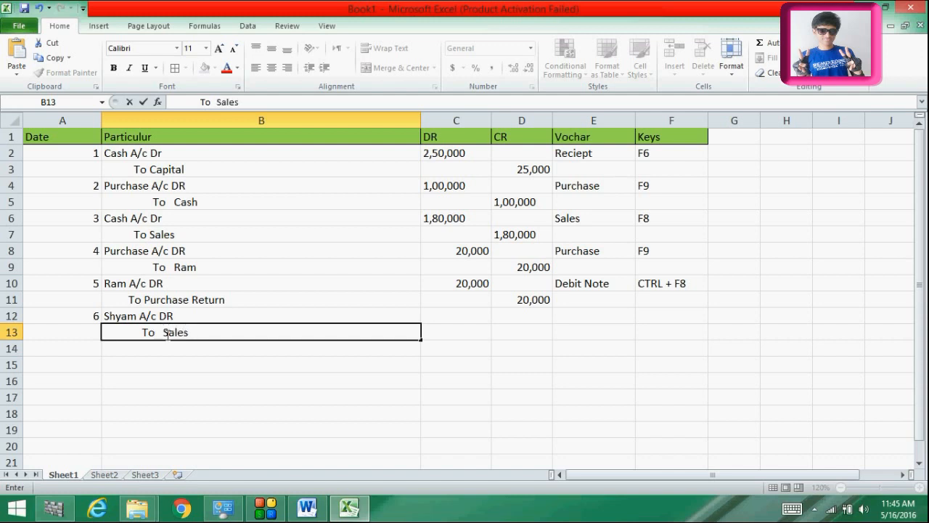
{"action": "left_click", "coordinate": [222, 392]}
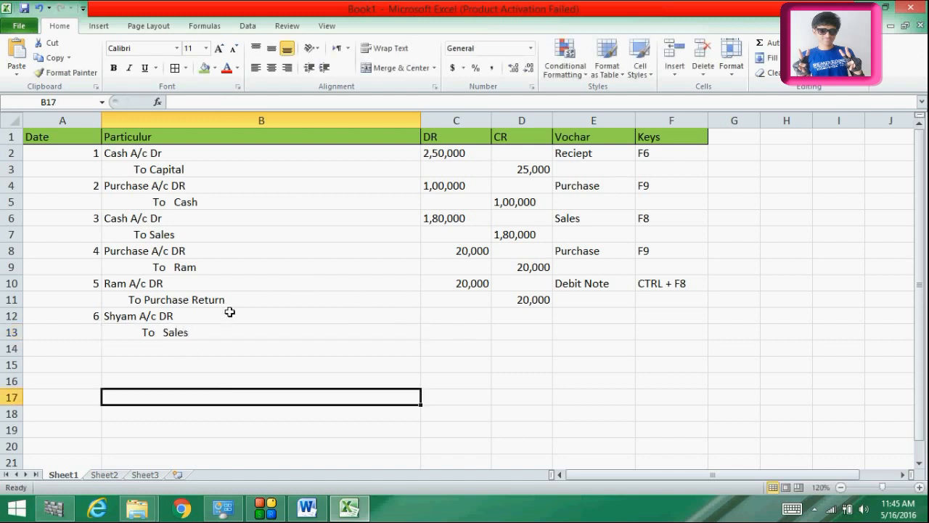
Look up the sixth transaction's amount in the Word document and enter 25,000 as debit in C12 and as credit in D13.
{"action": "left_click", "coordinate": [438, 332]}
{"action": "left_click", "coordinate": [436, 320]}
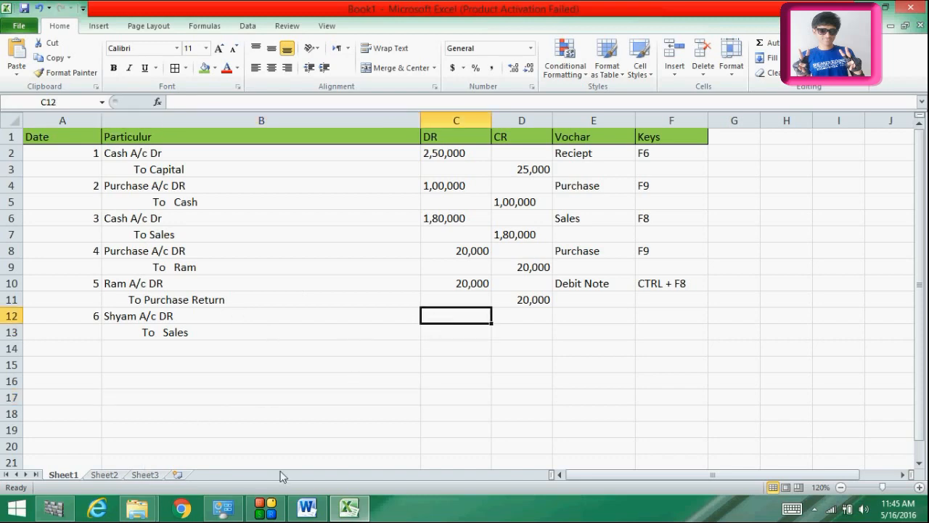
{"action": "left_click", "coordinate": [308, 509]}
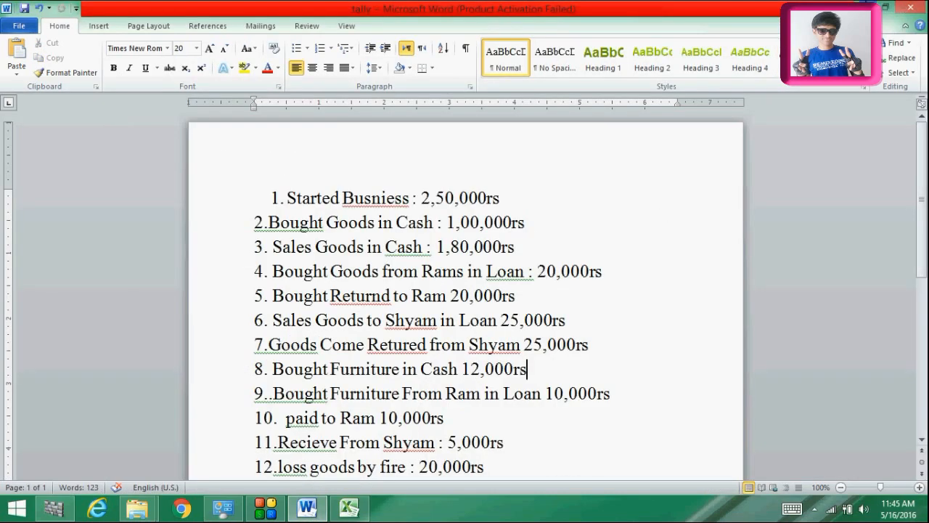
{"action": "left_click", "coordinate": [862, 7]}
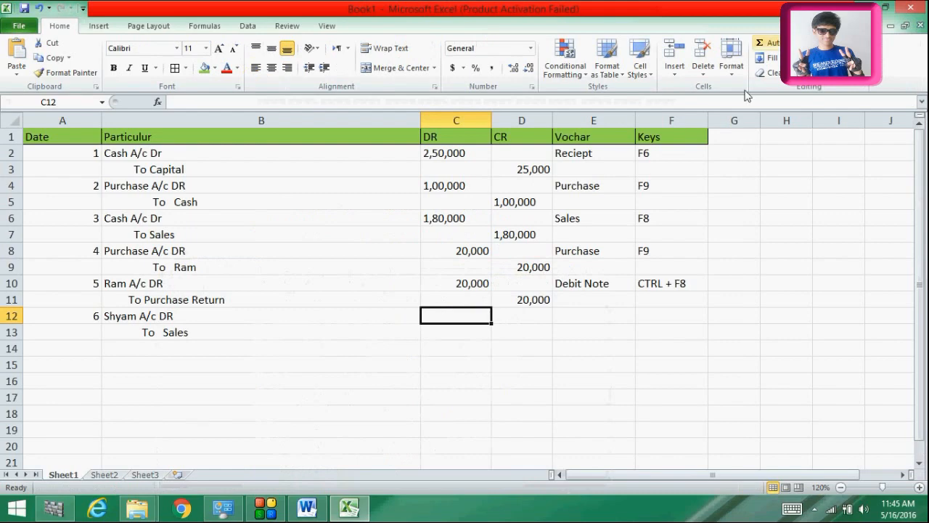
{"action": "double_click", "coordinate": [460, 313]}
{"action": "type", "text": "2"}
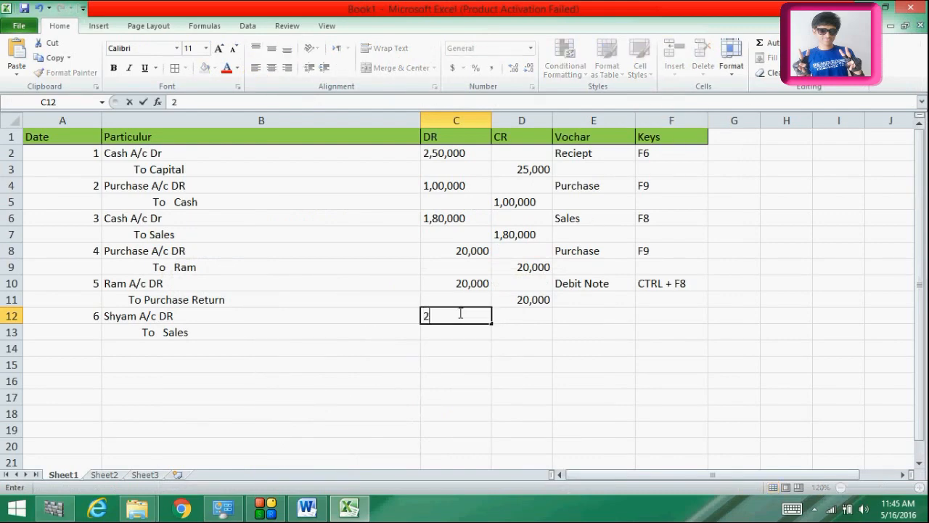
{"action": "type", "text": "5,000"}
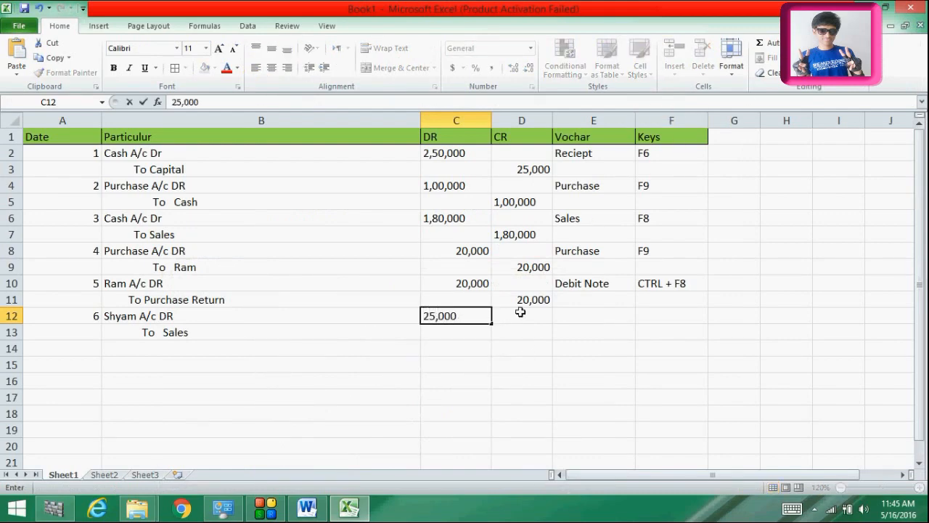
{"action": "left_click", "coordinate": [519, 328]}
{"action": "type", "text": "25,000"}
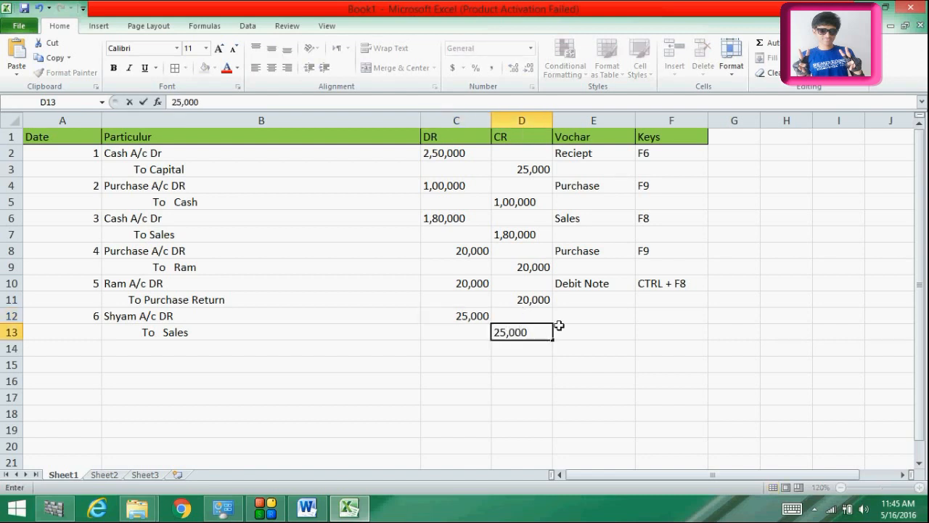
Enter the sixth transaction's voucher type "Sales" in E12 and its key "F8" in F12.
{"action": "left_click", "coordinate": [148, 333]}
{"action": "left_click", "coordinate": [565, 330]}
{"action": "left_click", "coordinate": [572, 310]}
{"action": "type", "text": "Sa"}
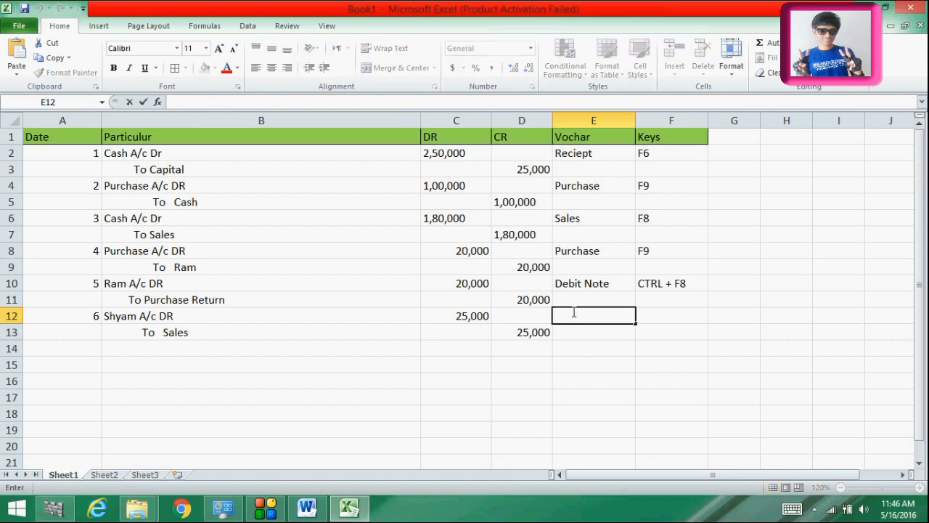
{"action": "type", "text": "les"}
{"action": "left_click", "coordinate": [683, 313]}
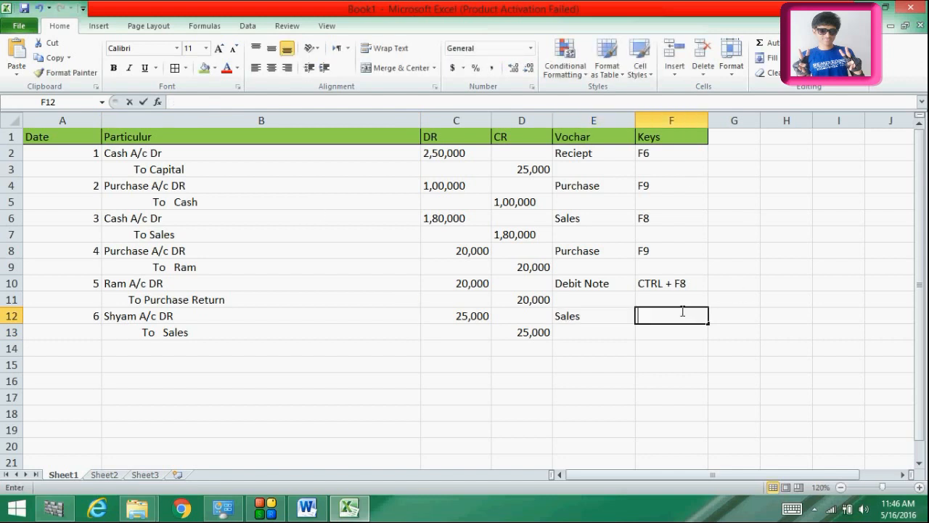
{"action": "type", "text": "F8"}
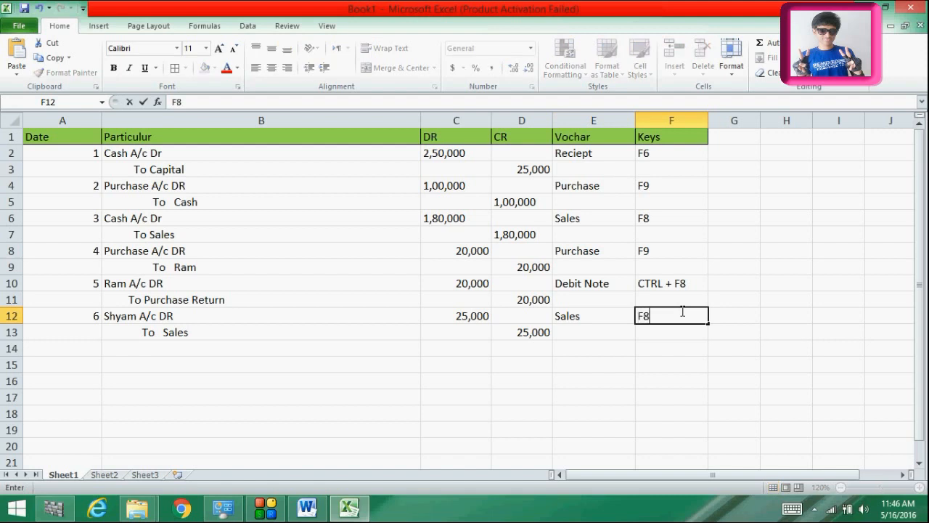
{"action": "key", "text": "Return"}
{"action": "key", "text": "Return"}
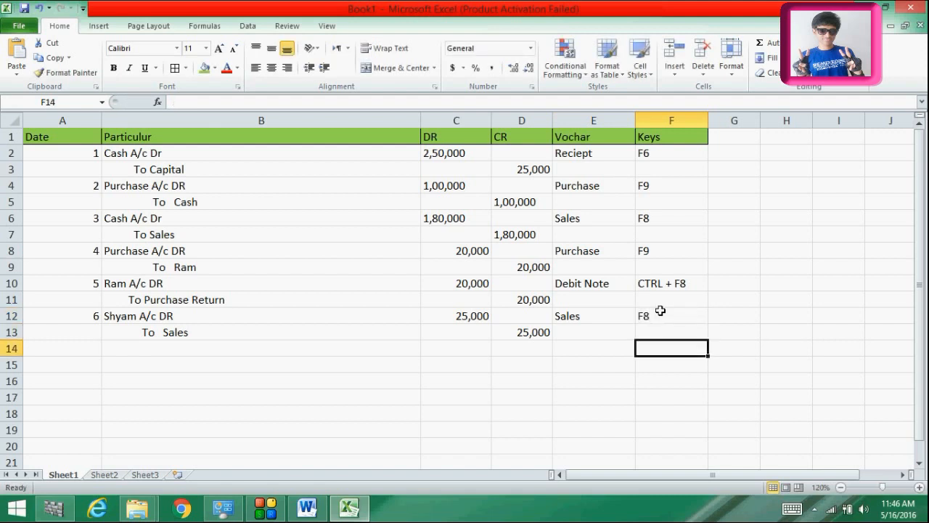
Number the seventh transaction 7 in cell A14.
{"action": "left_click", "coordinate": [82, 341]}
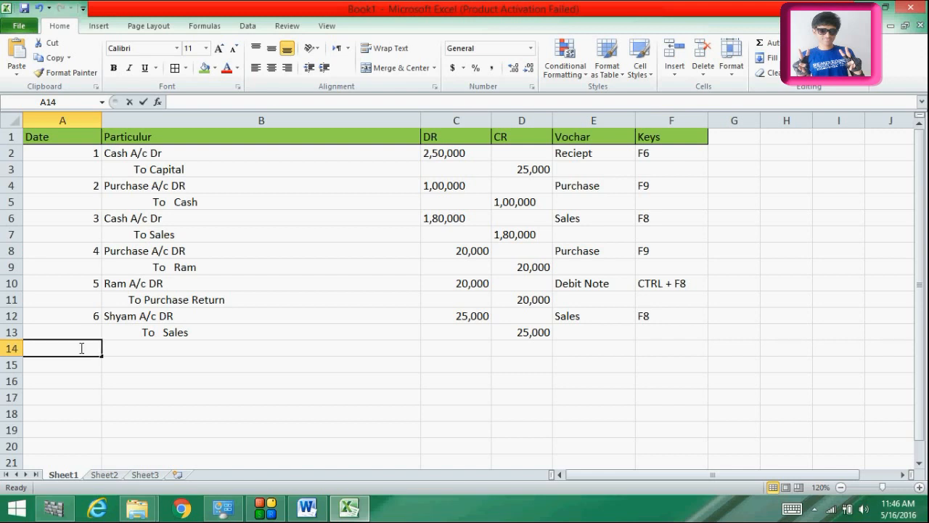
{"action": "type", "text": "7"}
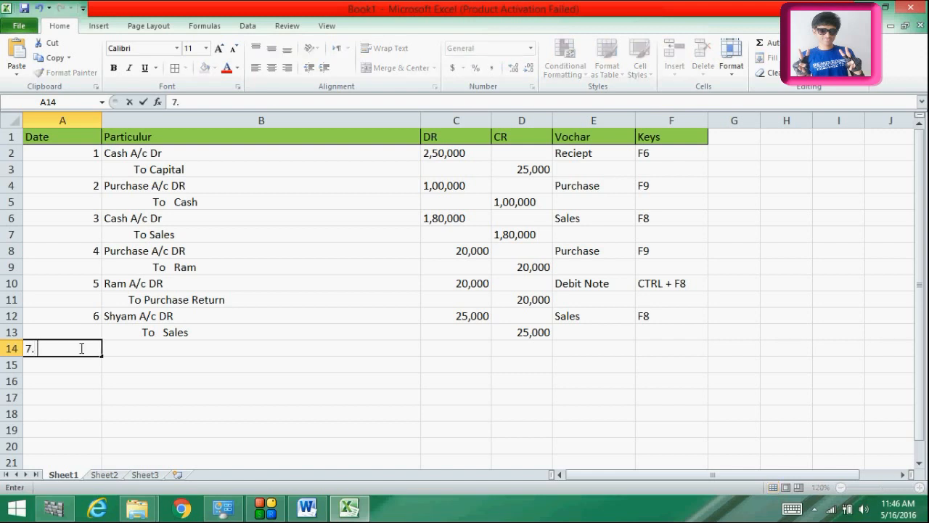
{"action": "type", "text": "."}
{"action": "left_click", "coordinate": [114, 349]}
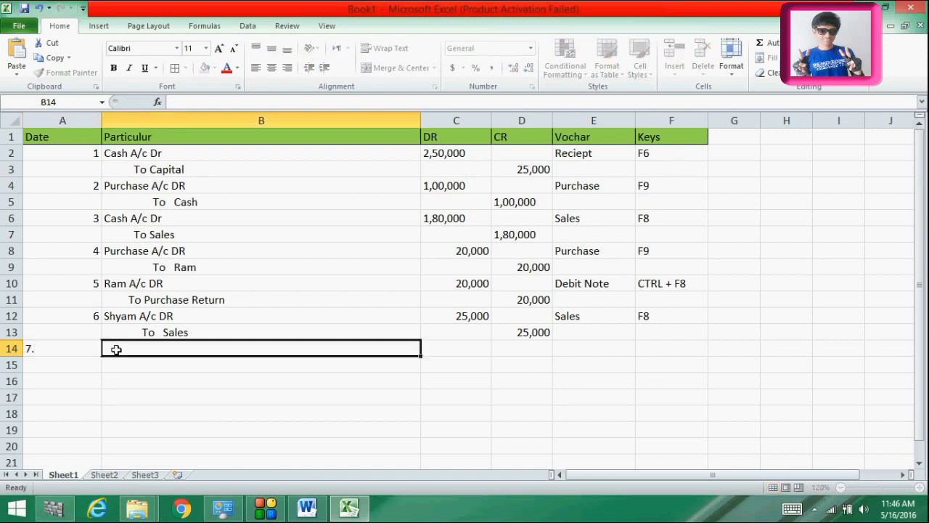
Review the Debit Note row's voucher type and key, and launch Tally.ERP 9 from the desktop.
{"action": "left_click", "coordinate": [648, 319]}
{"action": "left_click", "coordinate": [664, 282]}
{"action": "left_click", "coordinate": [558, 281]}
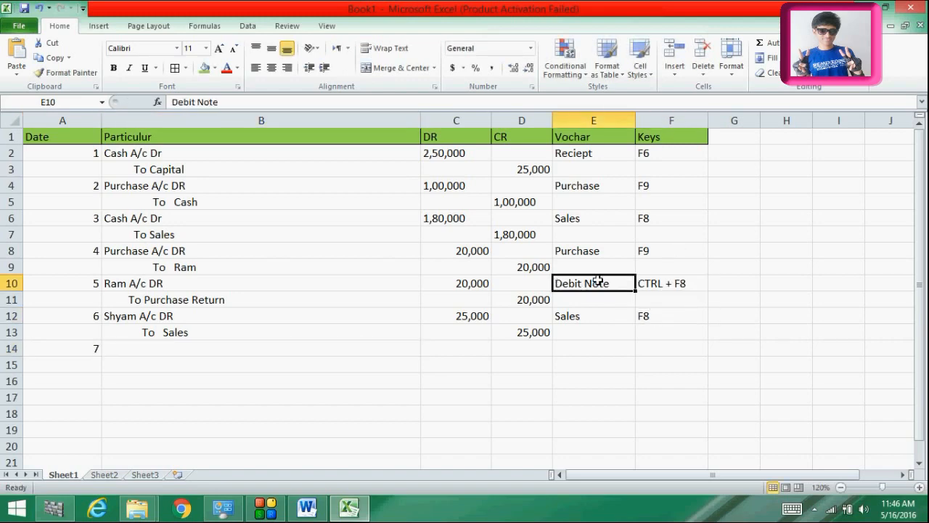
{"action": "left_click_drag", "start_coordinate": [601, 286], "coordinate": [588, 295]}
{"action": "left_click", "coordinate": [588, 296]}
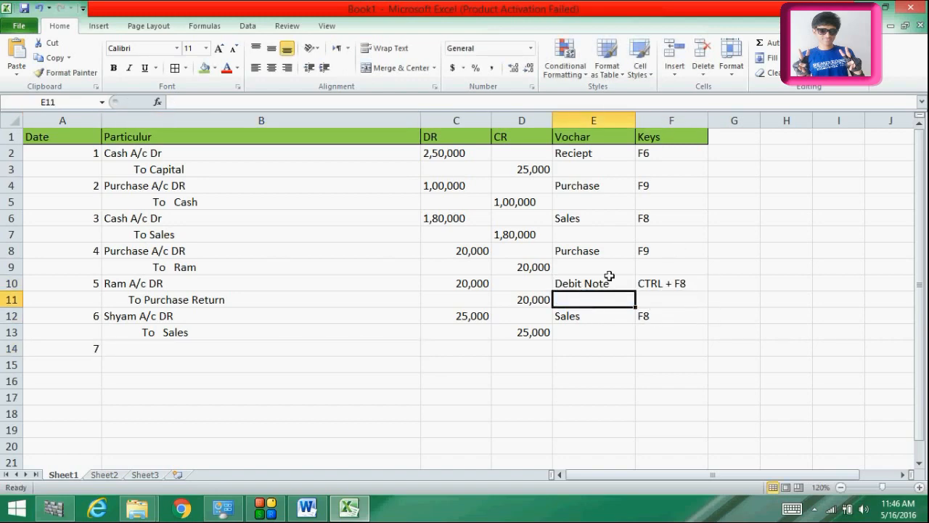
{"action": "left_click", "coordinate": [609, 281]}
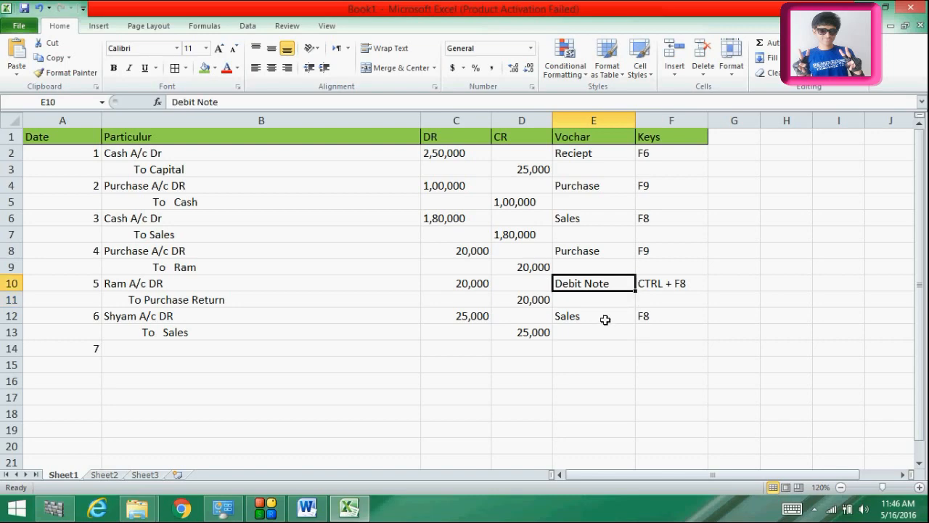
{"action": "left_click", "coordinate": [866, 7]}
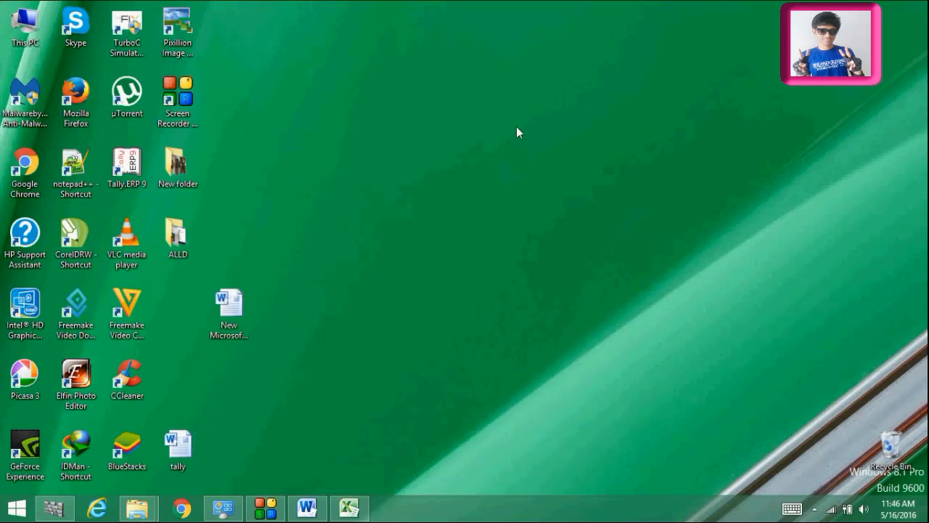
{"action": "double_click", "coordinate": [132, 165]}
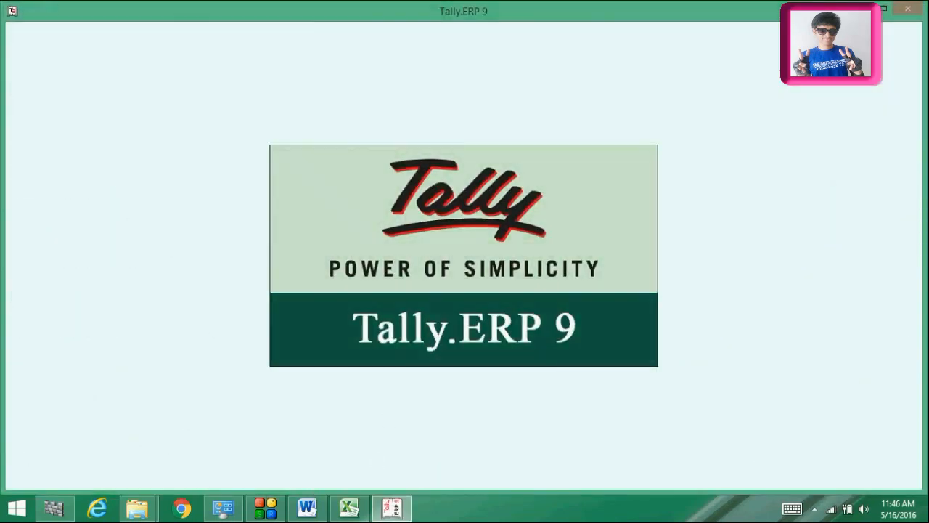
{"action": "left_click", "coordinate": [349, 509]}
{"action": "left_click", "coordinate": [306, 508]}
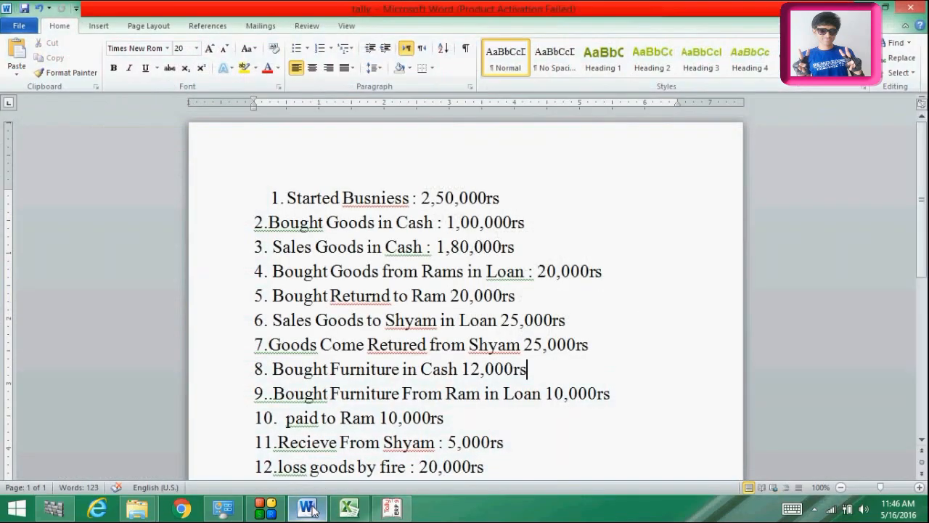
{"action": "left_click", "coordinate": [349, 508]}
{"action": "left_click", "coordinate": [587, 330]}
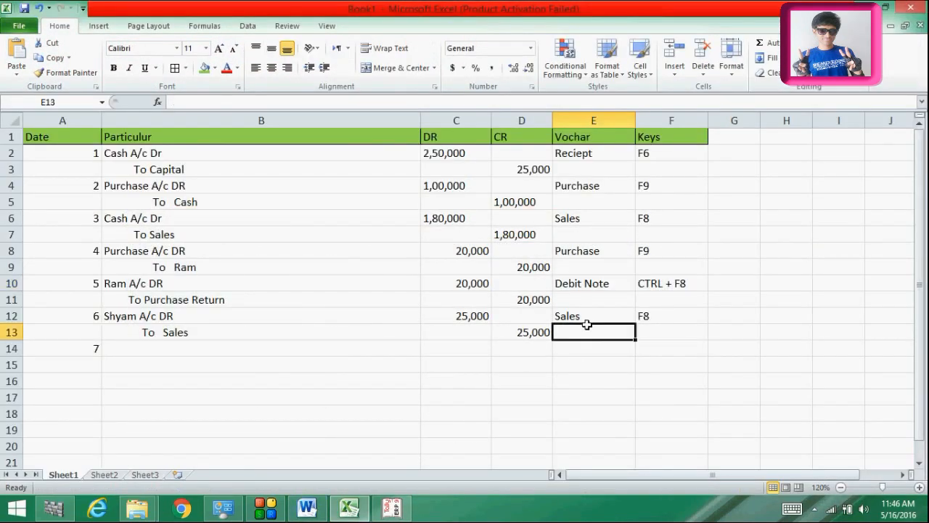
{"action": "left_click", "coordinate": [160, 353]}
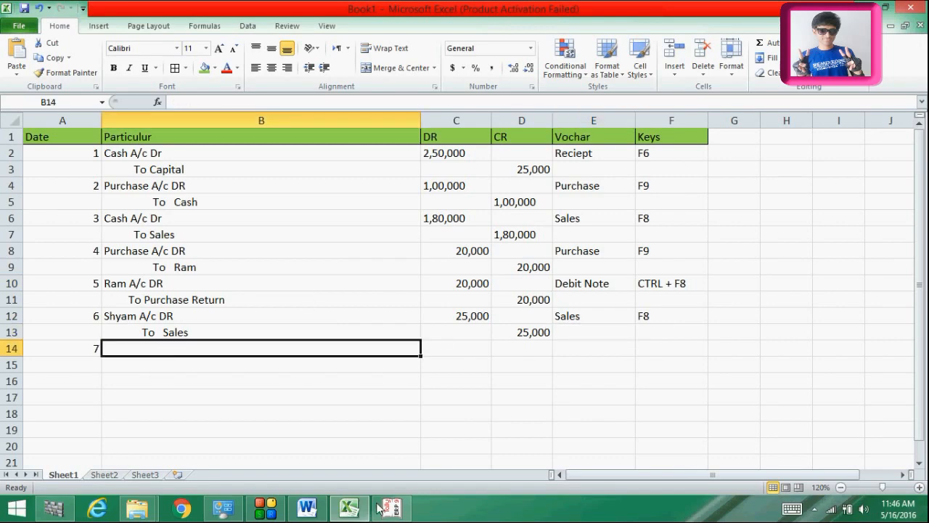
Switch to Tally.ERP 9 and start it in Educational Mode with the Silver Edition, ending at the Gateway of Tally.
{"action": "left_click", "coordinate": [392, 508]}
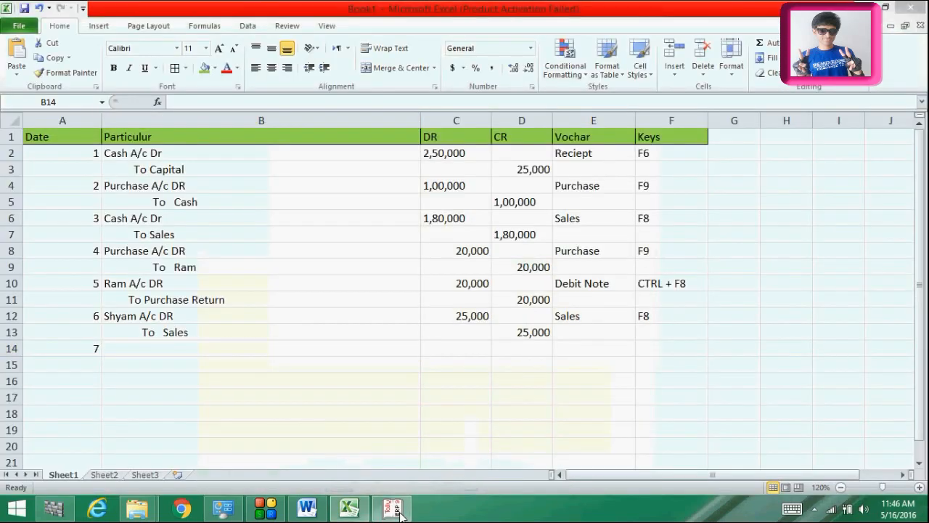
{"action": "key", "text": "Down"}
{"action": "key", "text": "Down"}
{"action": "key", "text": "Down"}
{"action": "key", "text": "Down"}
{"action": "key", "text": "Down"}
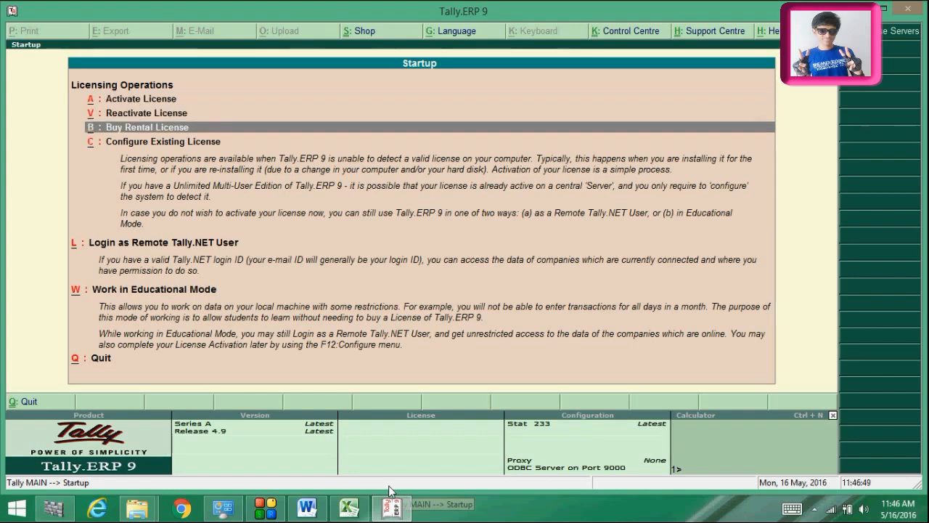
{"action": "key", "text": "Down"}
{"action": "key", "text": "Up"}
{"action": "key", "text": "Return"}
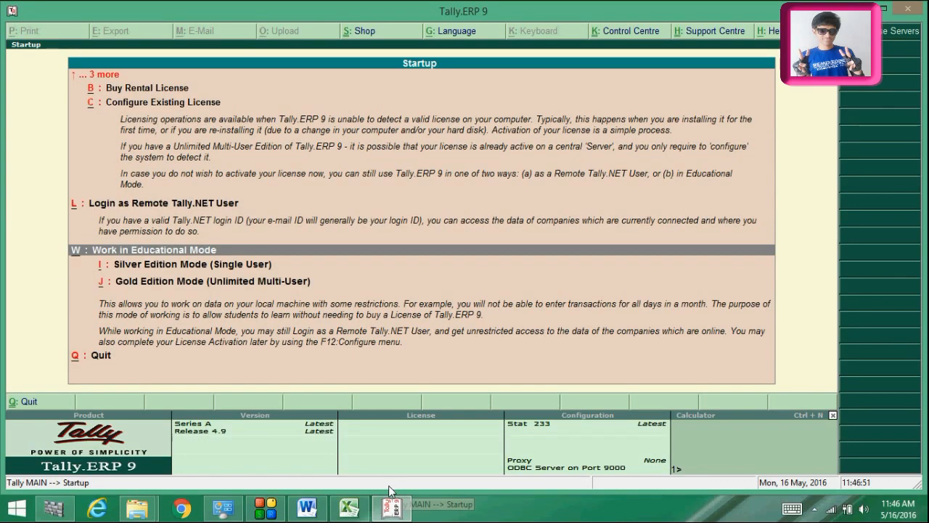
{"action": "key", "text": "Down"}
{"action": "key", "text": "Return"}
{"action": "key", "text": "Return"}
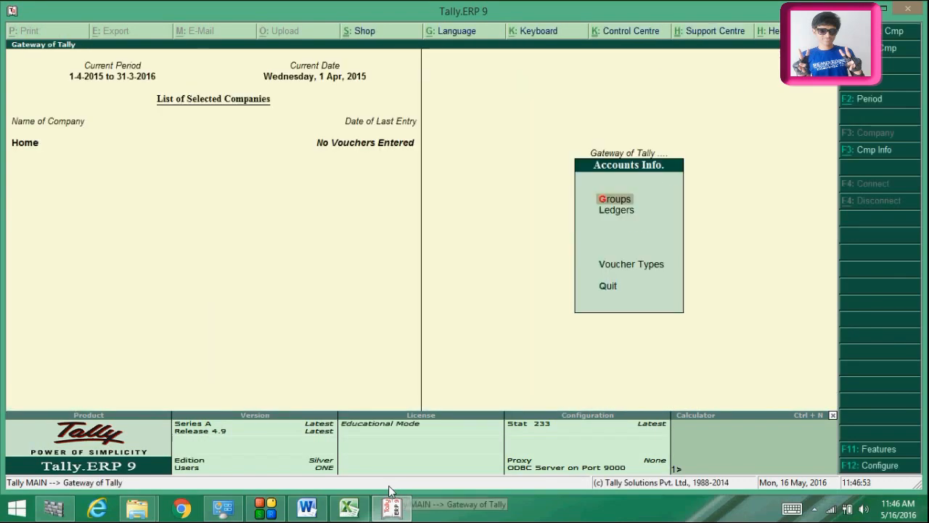
{"action": "key", "text": "Escape"}
Open Accounting Vouchers from the Gateway of Tally and check which key belongs to the Debit Note.
{"action": "key", "text": "Down"}
{"action": "key", "text": "Down"}
{"action": "key", "text": "Down"}
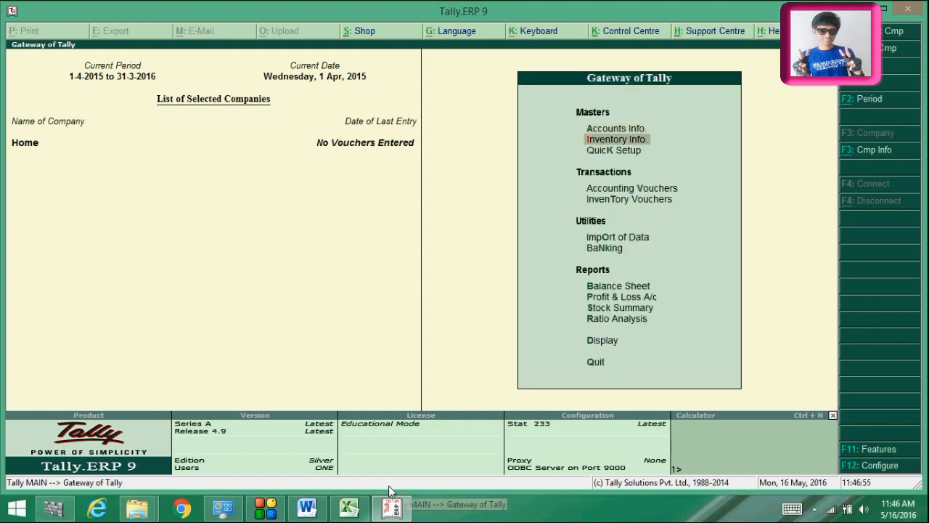
{"action": "key", "text": "Return"}
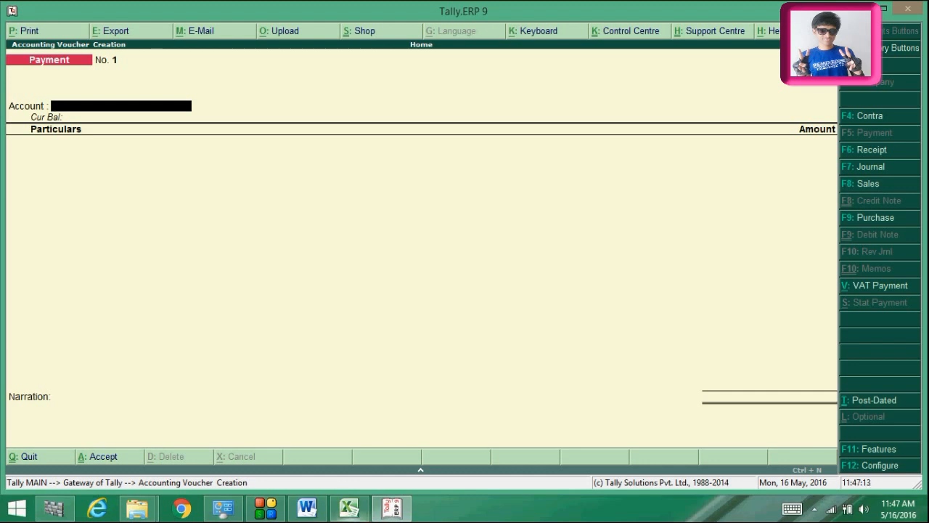
Switch to the Excel sheet and correct the Debit Note key in F10 to "CTRL + F9".
{"action": "left_click", "coordinate": [393, 511]}
{"action": "left_click", "coordinate": [686, 286]}
{"action": "key", "text": "Return"}
{"action": "left_click", "coordinate": [686, 286]}
{"action": "key", "text": "Return"}
{"action": "double_click", "coordinate": [686, 286]}
{"action": "key", "text": "BackSpace"}
{"action": "type", "text": "9"}
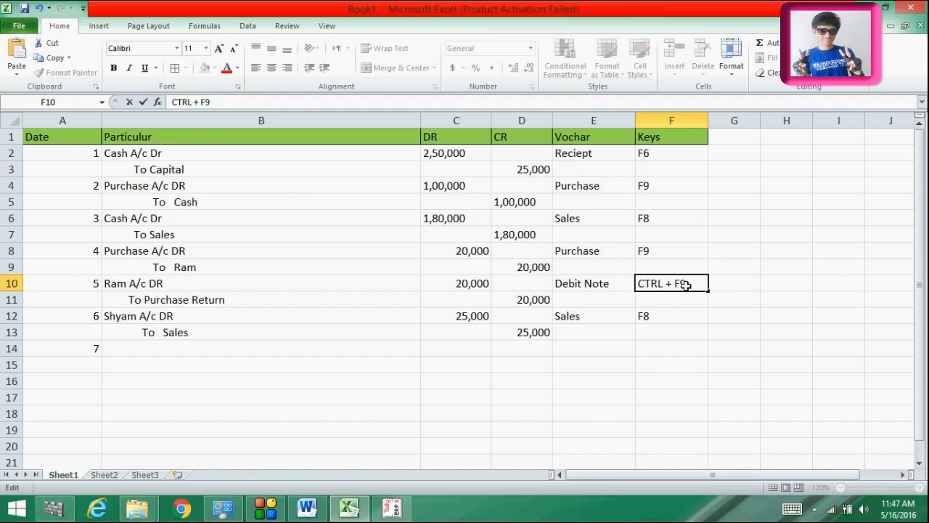
{"action": "key", "text": "Return"}
{"action": "key", "text": "Return"}
{"action": "key", "text": "Return"}
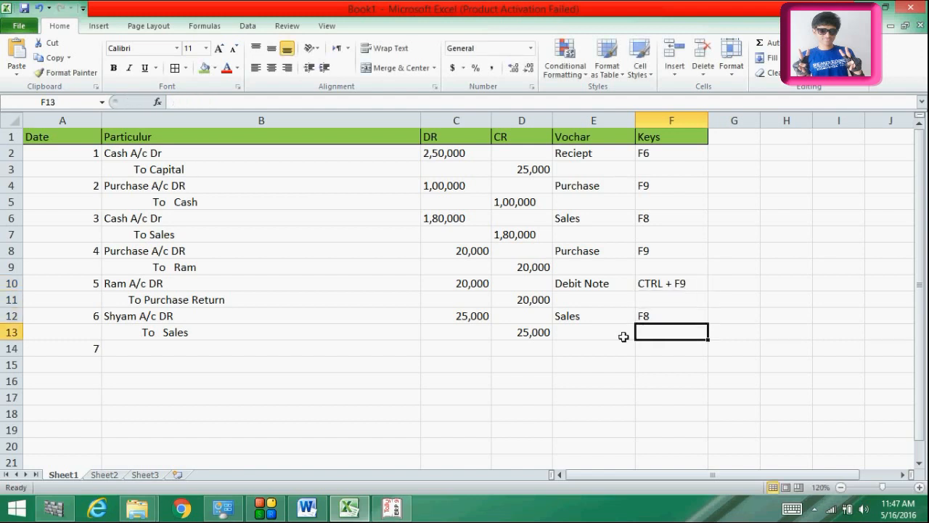
{"action": "left_click", "coordinate": [571, 298]}
{"action": "left_click", "coordinate": [596, 284]}
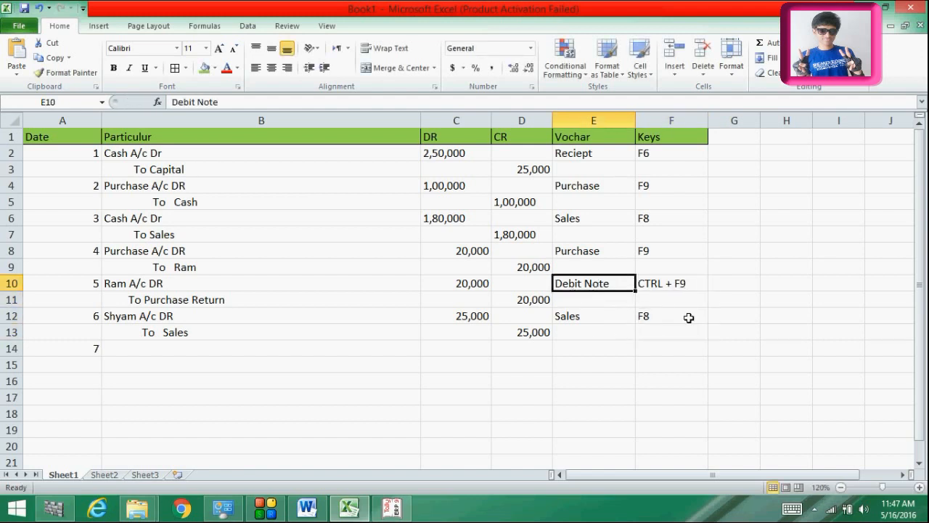
{"action": "left_click", "coordinate": [690, 278]}
{"action": "left_click", "coordinate": [546, 345]}
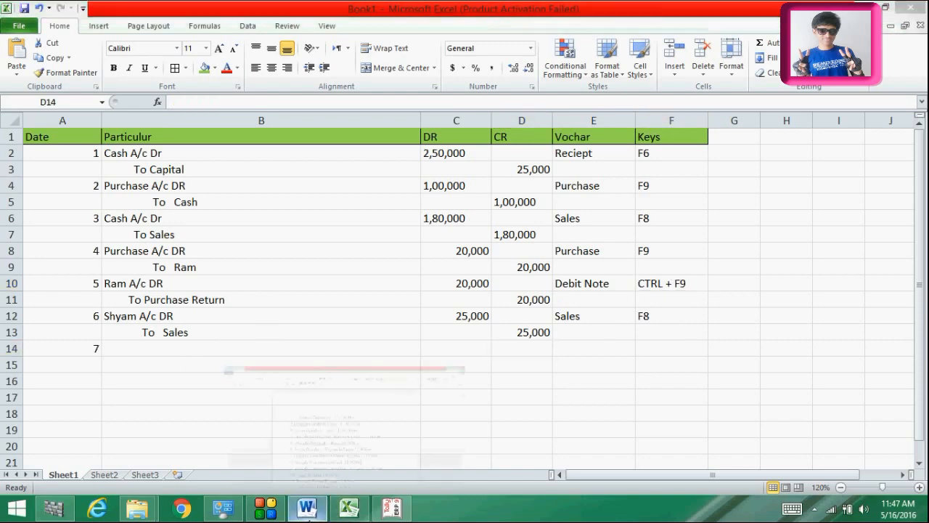
Look up the seventh transaction in the Word document and highlight its word "Goods" in yellow.
{"action": "left_click", "coordinate": [306, 508]}
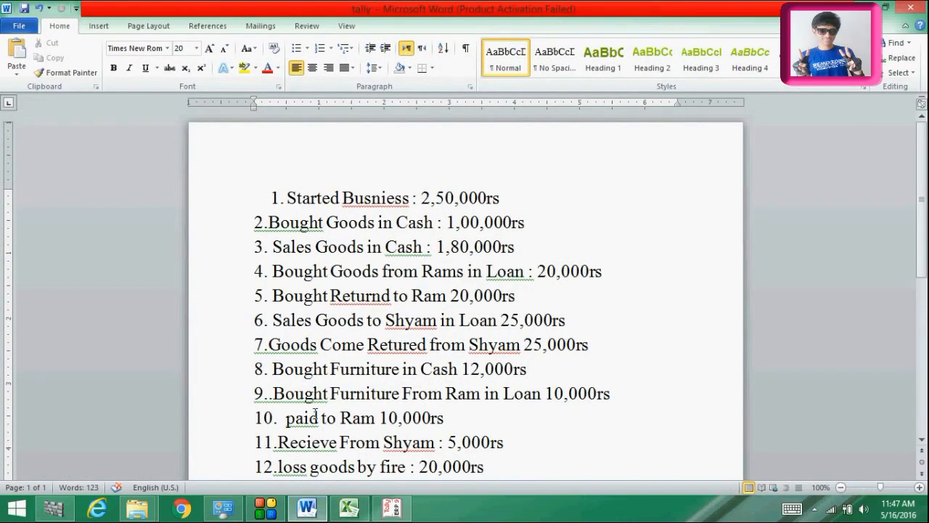
{"action": "left_click", "coordinate": [321, 344]}
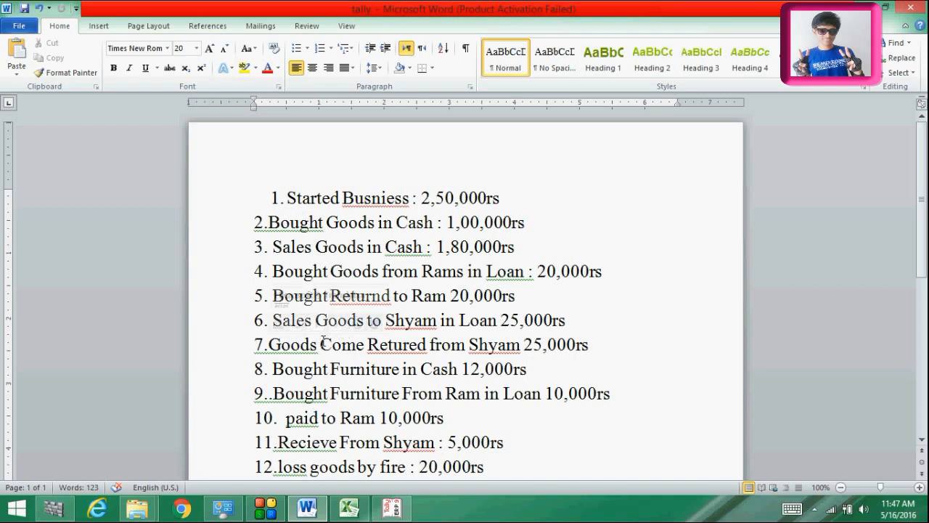
{"action": "double_click", "coordinate": [353, 344]}
{"action": "left_click_drag", "start_coordinate": [266, 344], "coordinate": [319, 344]}
{"action": "left_click", "coordinate": [373, 326]}
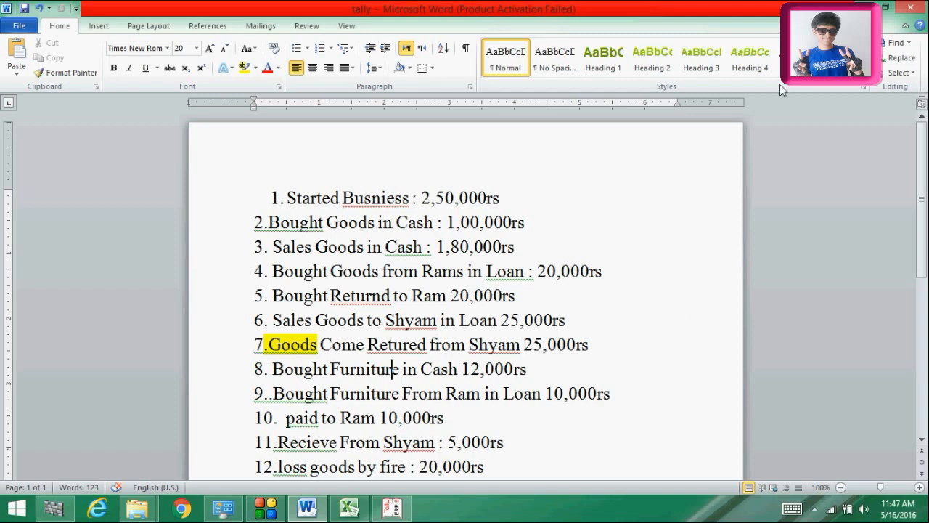
Switch to the Excel sheet and enter the seventh transaction's debit line "Sales Return A/c DR" in B14.
{"action": "key", "text": "alt+Tab"}
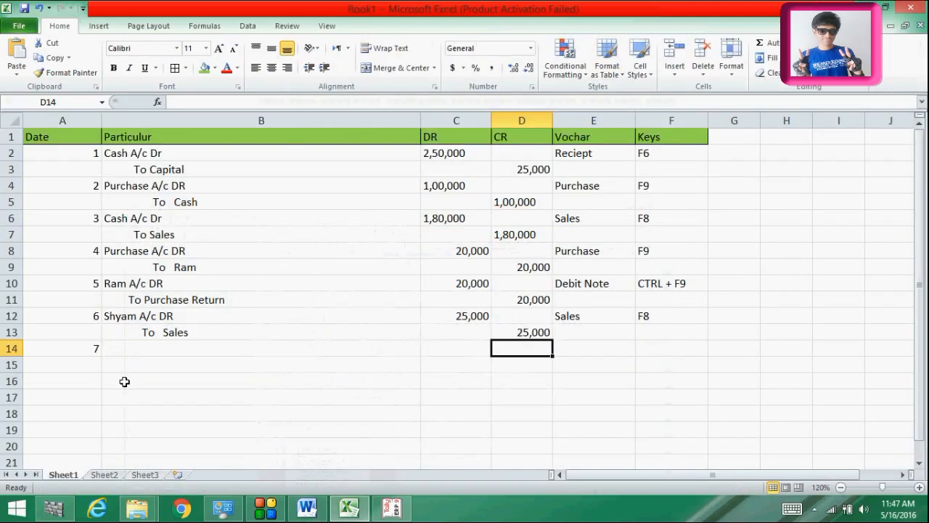
{"action": "left_click", "coordinate": [125, 348]}
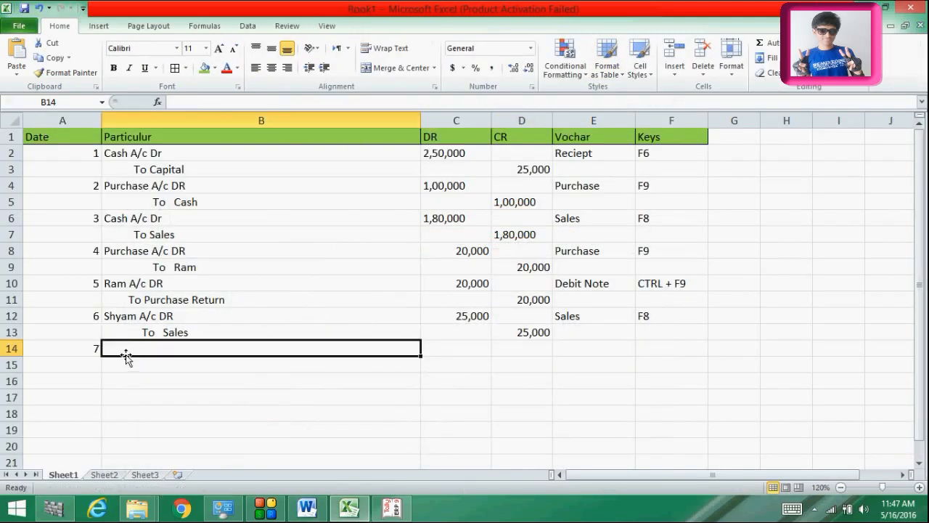
{"action": "type", "text": "Sales R"}
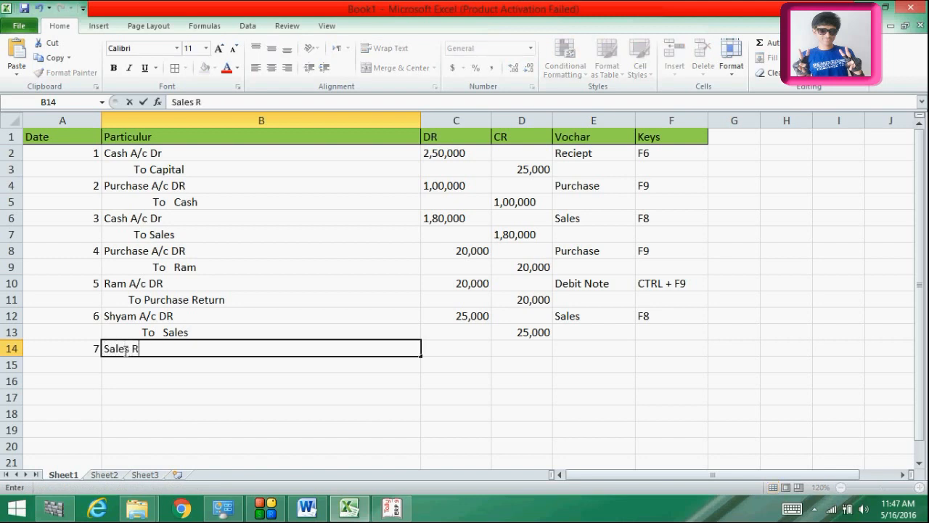
{"action": "type", "text": "eturn A/c DR"}
{"action": "key", "text": "Return"}
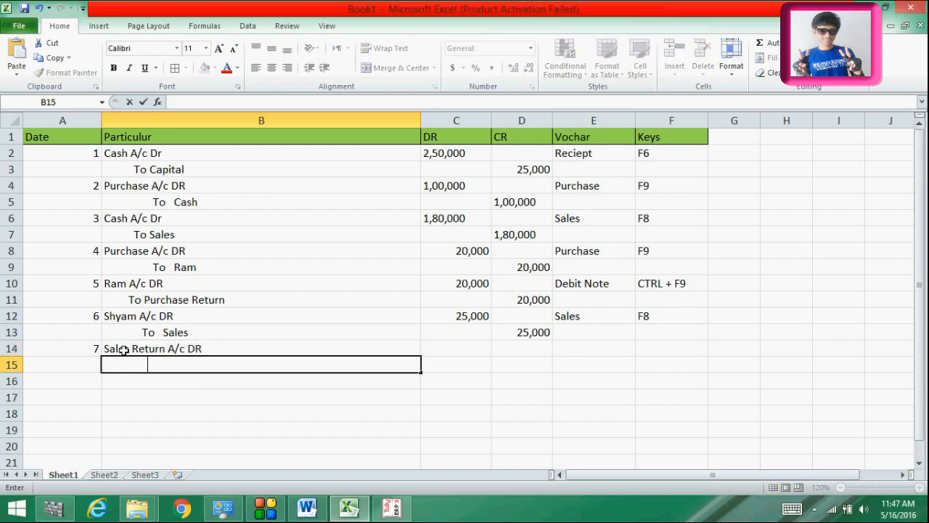
Enter the seventh transaction's indented credit line in B15 as "To" followed by the customer's name.
{"action": "type", "text": "To"}
{"action": "key", "text": "alt"}
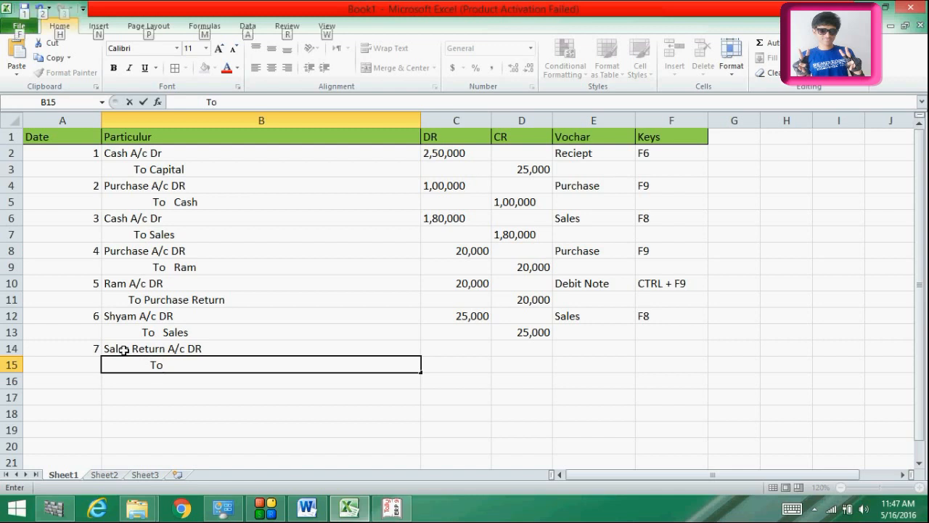
{"action": "key", "text": "shift+Up"}
{"action": "type", "text": "hay"}
{"action": "key", "text": "BackSpace"}
{"action": "key", "text": "BackSpace"}
{"action": "key", "text": "BackSpace"}
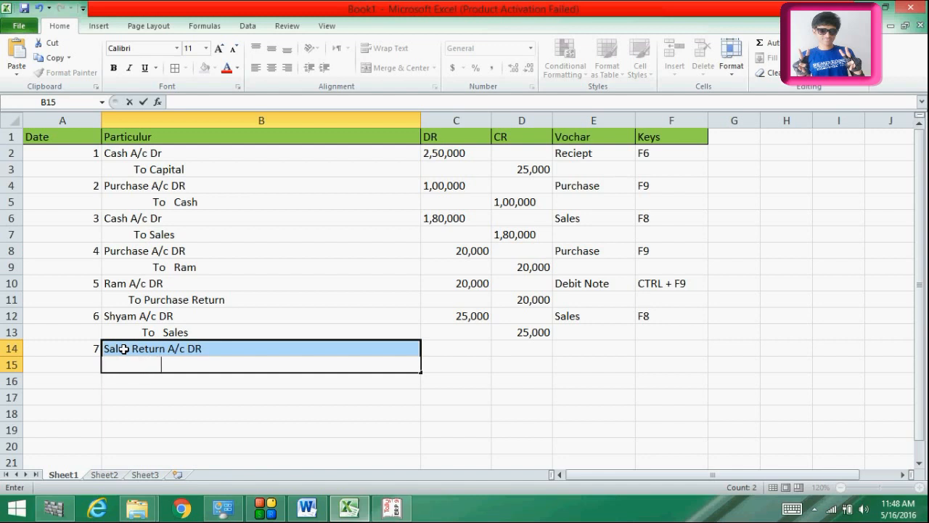
{"action": "type", "text": "o    Shyam"}
{"action": "key", "text": "Return"}
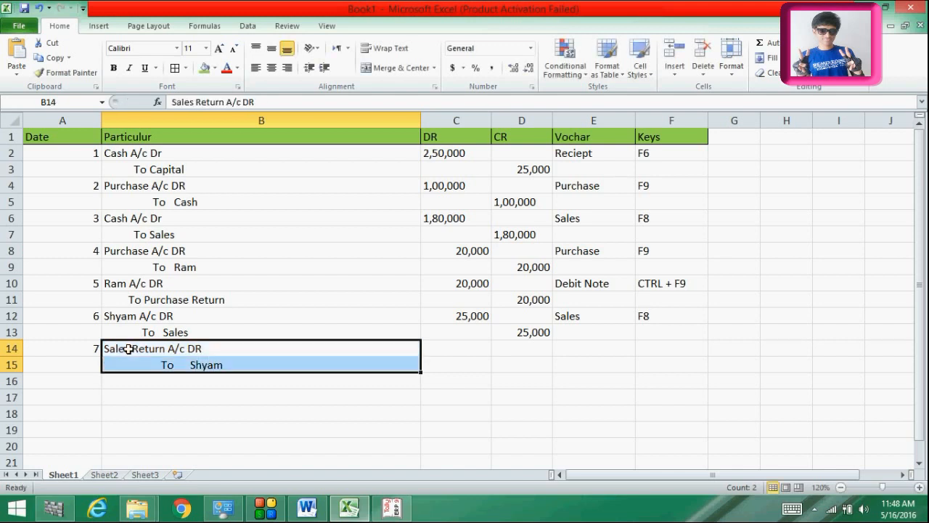
Enter 25,000 as the seventh transaction's debit amount in C14 and credit amount in D15.
{"action": "left_click", "coordinate": [450, 351]}
{"action": "type", "text": "25,0"}
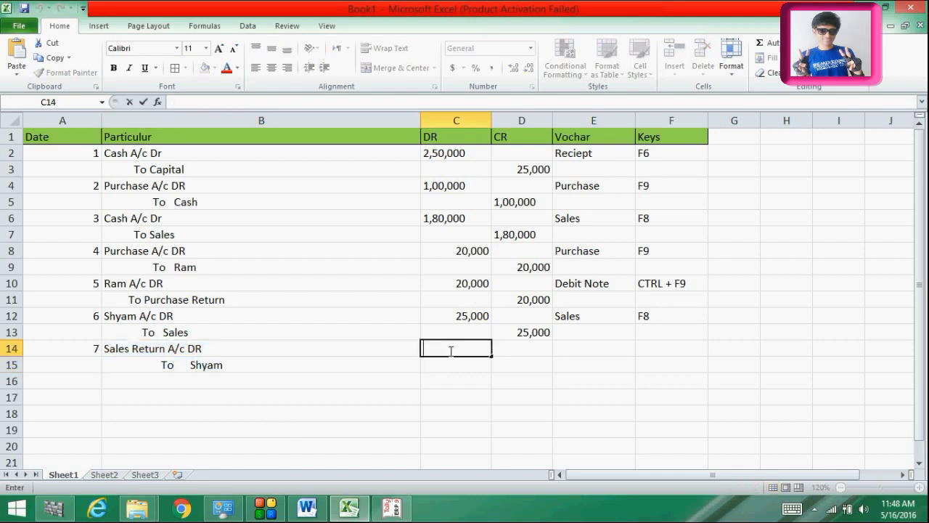
{"action": "type", "text": "00"}
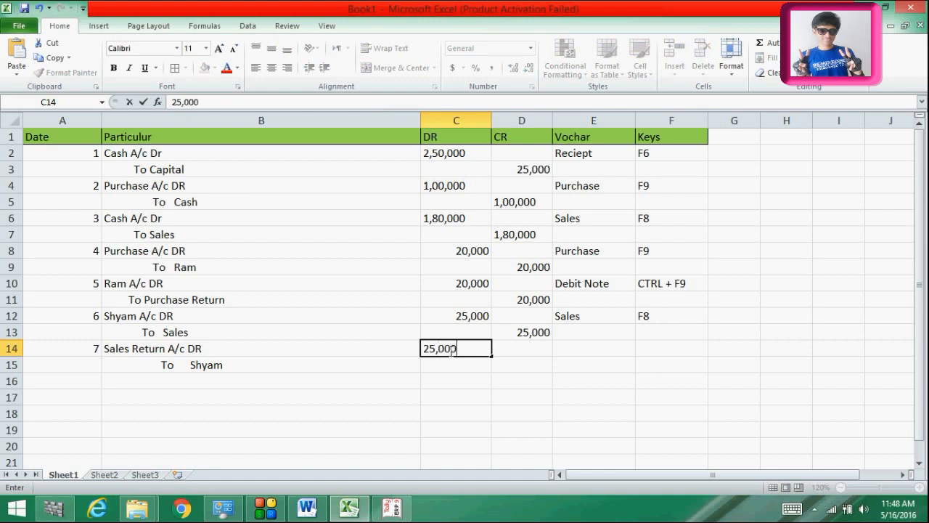
{"action": "left_click", "coordinate": [519, 362]}
{"action": "type", "text": "25"}
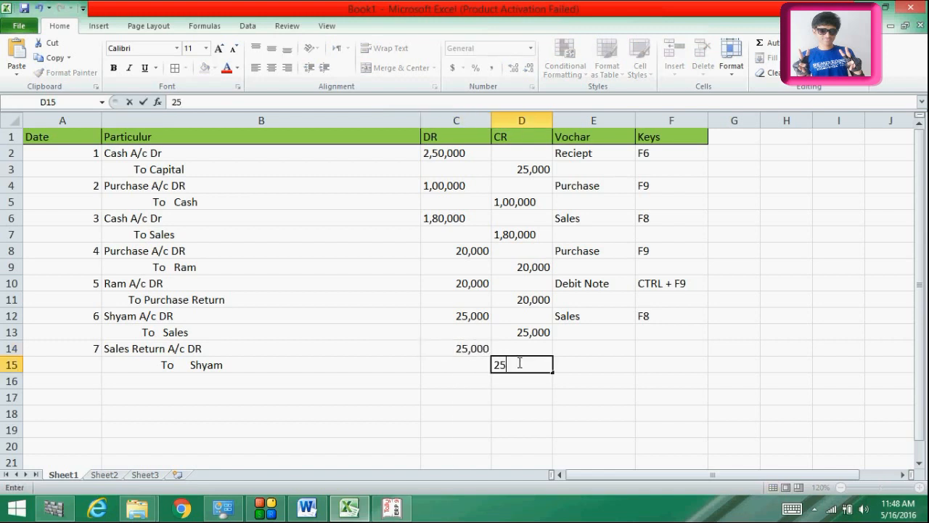
{"action": "type", "text": ",000"}
Record the seventh transaction's voucher type as "Credit Note" in E14 and its key as "CTRL + F8" in F14.
{"action": "left_click", "coordinate": [596, 350]}
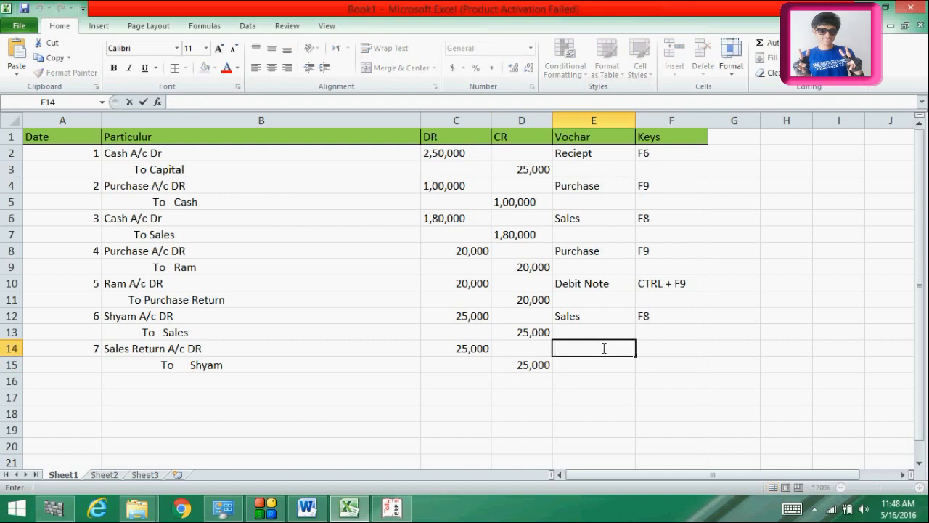
{"action": "type", "text": "Credit Note"}
{"action": "left_click", "coordinate": [669, 350]}
{"action": "type", "text": "C"}
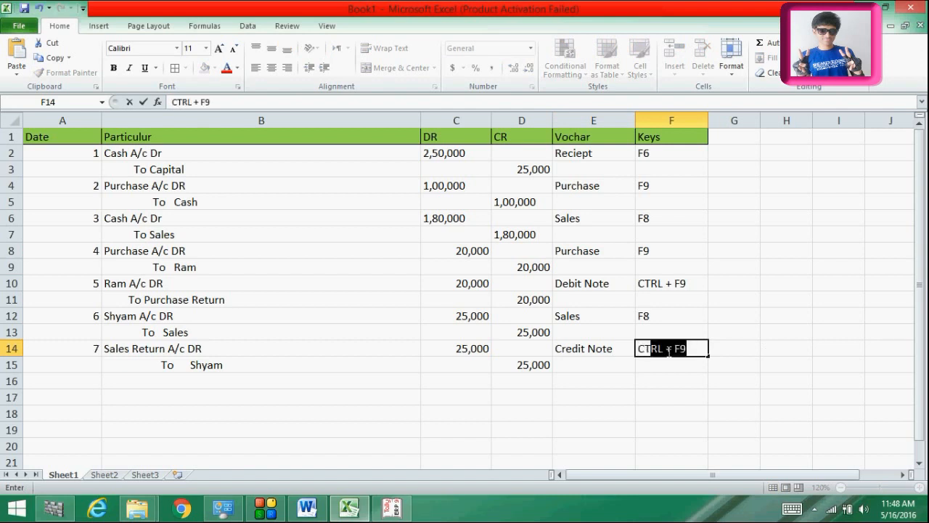
{"action": "type", "text": "TR"}
{"action": "left_click", "coordinate": [690, 347]}
{"action": "key", "text": "BackSpace"}
{"action": "type", "text": "8"}
{"action": "key", "text": "Return"}
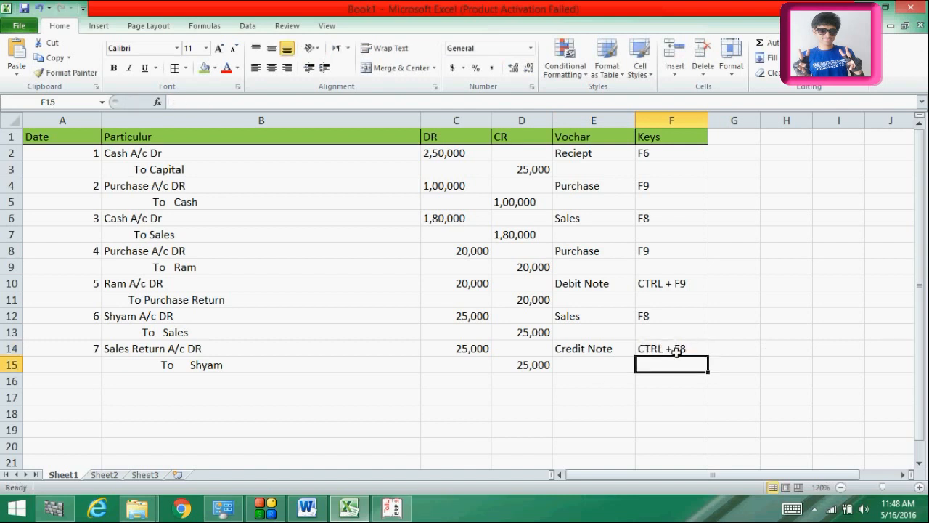
Switch to the Word document and read the eighth transaction's item, payment method and amount.
{"action": "left_click", "coordinate": [89, 387]}
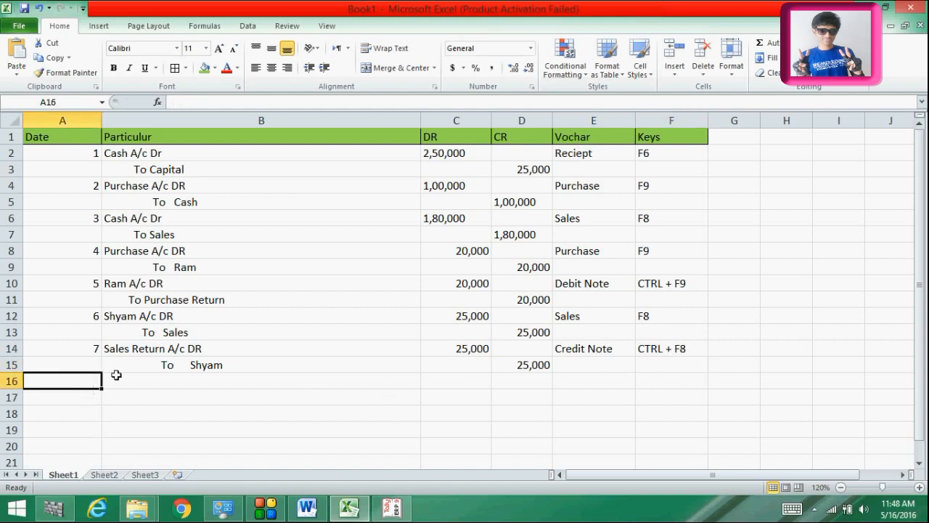
{"action": "left_click", "coordinate": [349, 508]}
{"action": "left_click", "coordinate": [355, 509]}
{"action": "left_click", "coordinate": [306, 509]}
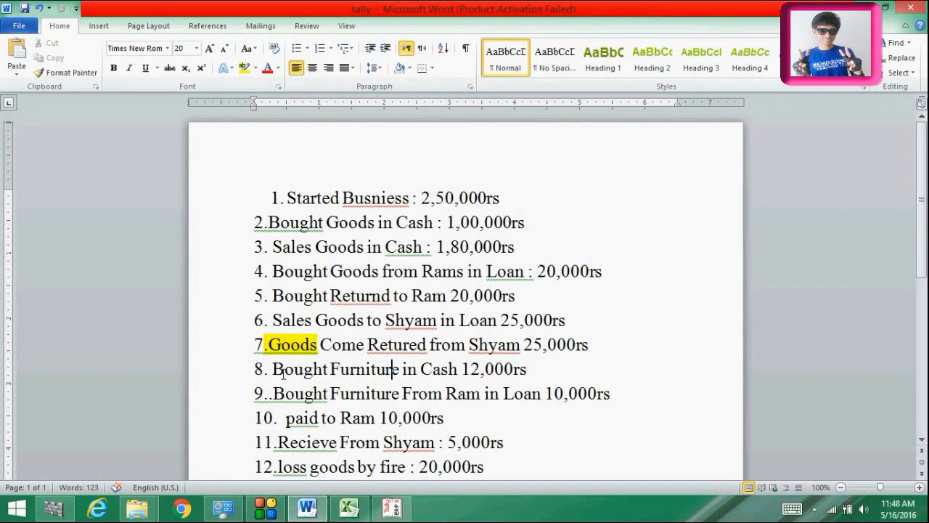
{"action": "left_click_drag", "start_coordinate": [331, 368], "coordinate": [367, 344]}
{"action": "left_click", "coordinate": [421, 369]}
{"action": "left_click_drag", "start_coordinate": [490, 383], "coordinate": [543, 374]}
{"action": "left_click", "coordinate": [556, 374]}
Switch to the Excel sheet and number the new entry 8 in A16.
{"action": "key", "text": "alt+Tab"}
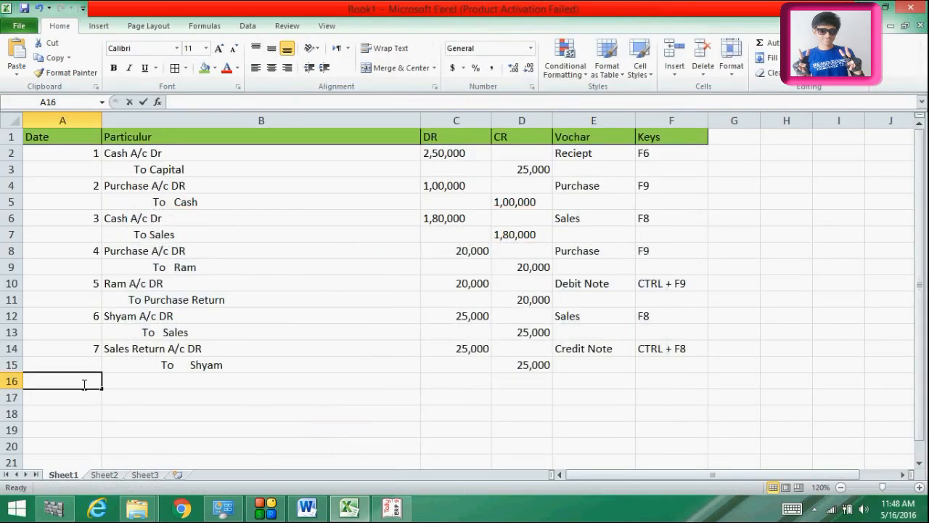
{"action": "type", "text": "8."}
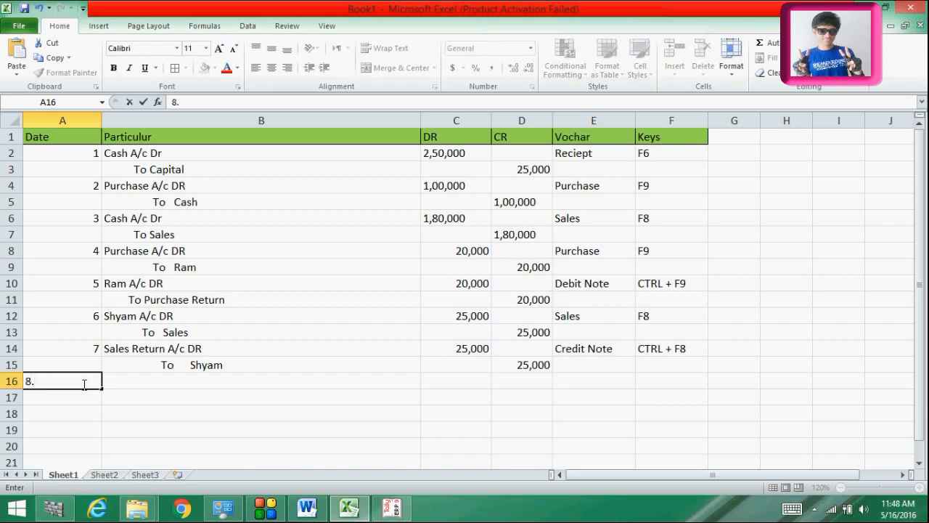
{"action": "key", "text": "Return"}
Enter the eighth transaction's debit line "Funiture A/c DR" in B16 and its indented credit line "To Cash" in B17.
{"action": "left_click", "coordinate": [132, 378]}
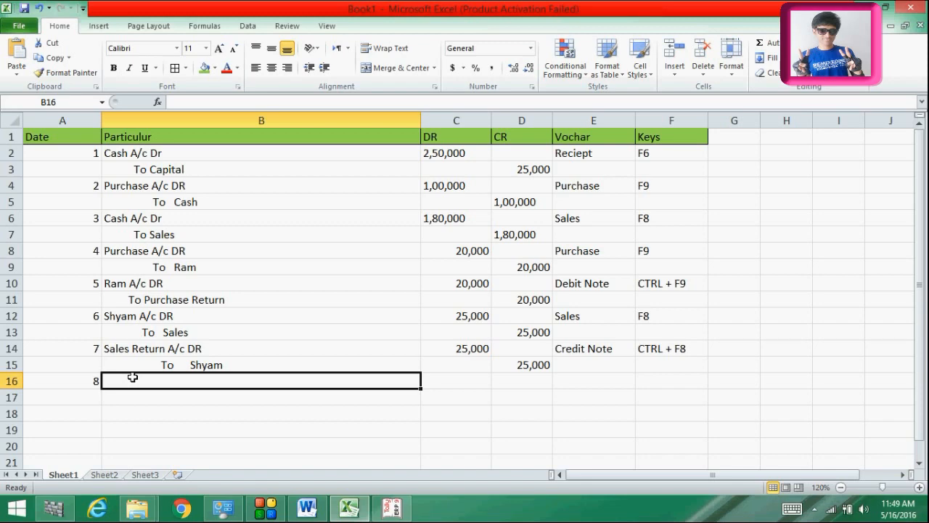
{"action": "left_click_drag", "start_coordinate": [132, 377], "coordinate": [364, 427]}
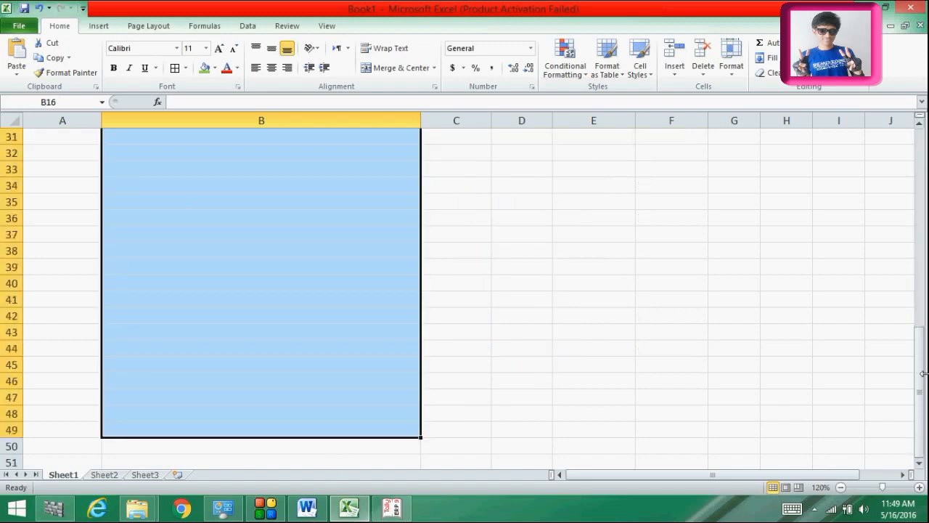
{"action": "left_click_drag", "start_coordinate": [922, 373], "coordinate": [922, 211]}
{"action": "left_click", "coordinate": [248, 297]}
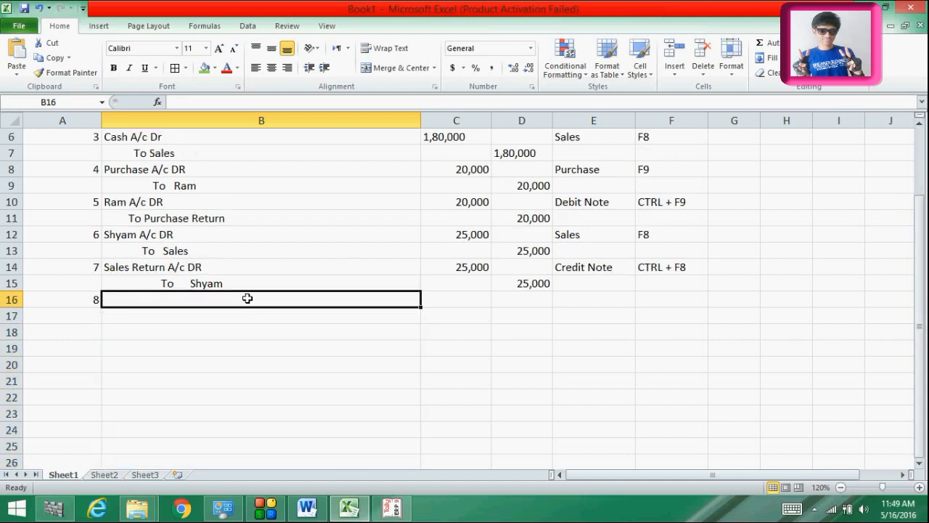
{"action": "double_click", "coordinate": [228, 303]}
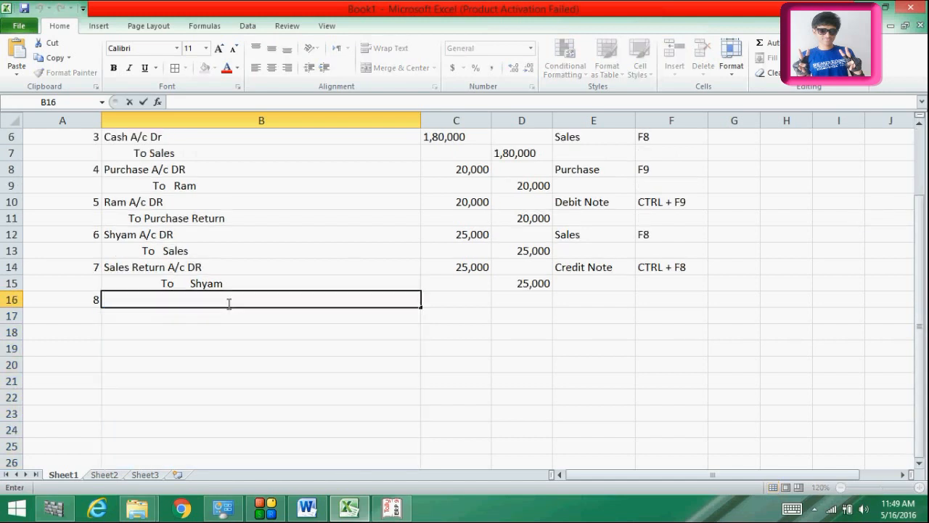
{"action": "type", "text": "Funiture "}
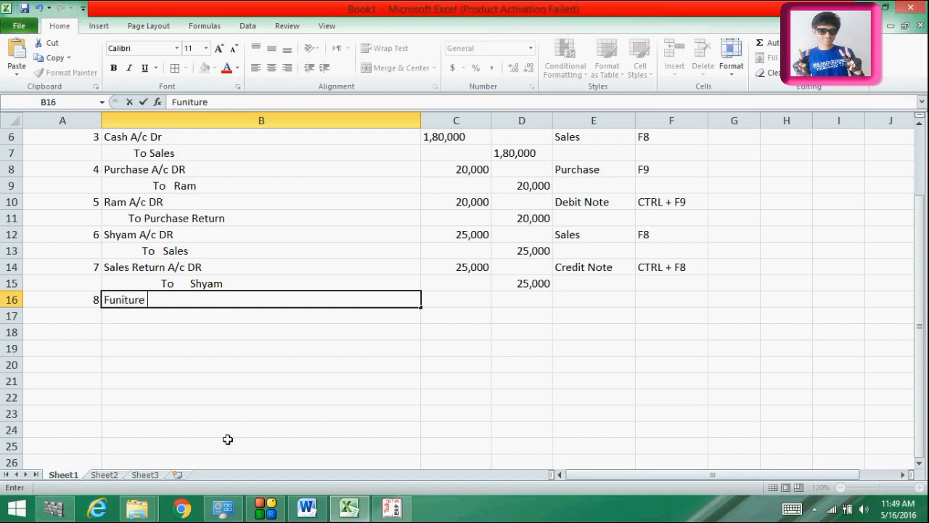
{"action": "type", "text": "A/C"}
{"action": "key", "text": "BackSpace"}
{"action": "key", "text": "BackSpace"}
{"action": "type", "text": "/c D"}
{"action": "key", "text": "Return"}
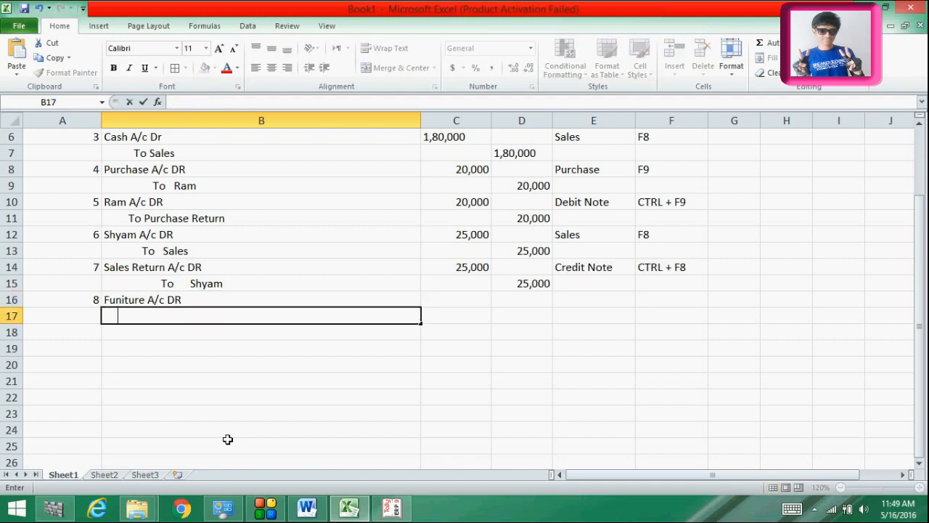
{"action": "type", "text": "To Cash"}
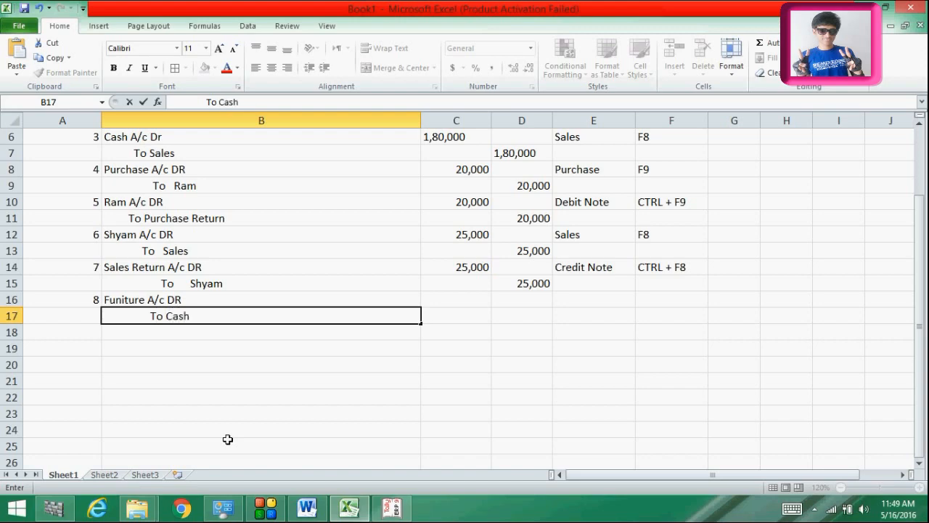
Check the eighth transaction's amount in Word, then enter 12,000 in Excel as debit in C16 and credit in D17.
{"action": "left_click", "coordinate": [307, 508]}
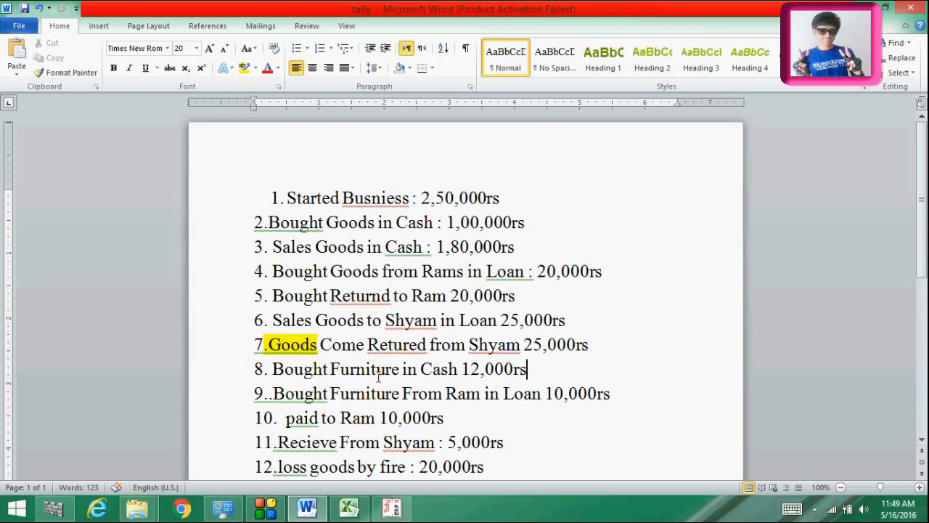
{"action": "key", "text": "alt+Tab"}
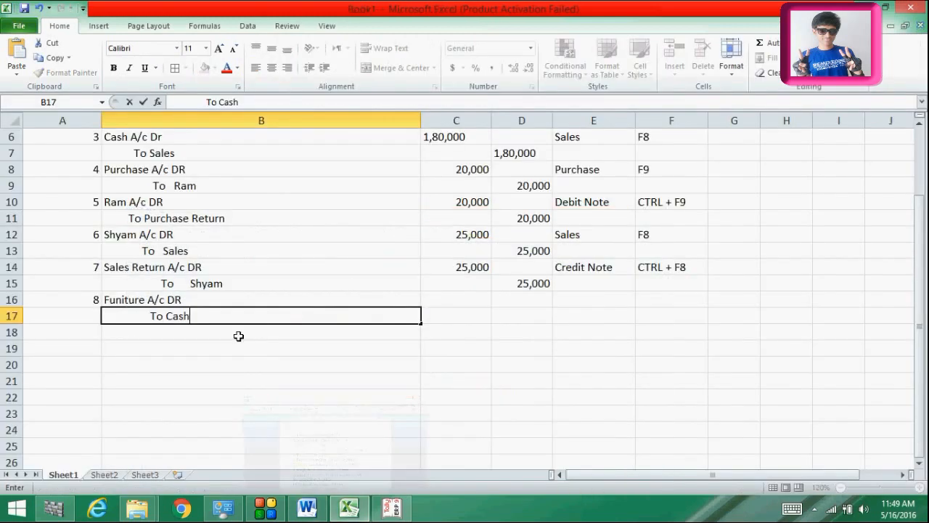
{"action": "left_click", "coordinate": [465, 292]}
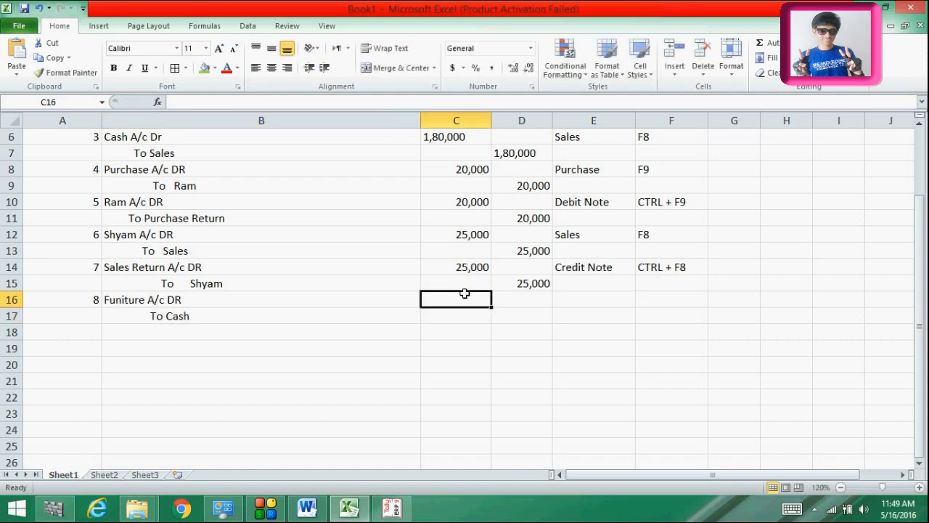
{"action": "key", "text": "alt+Tab"}
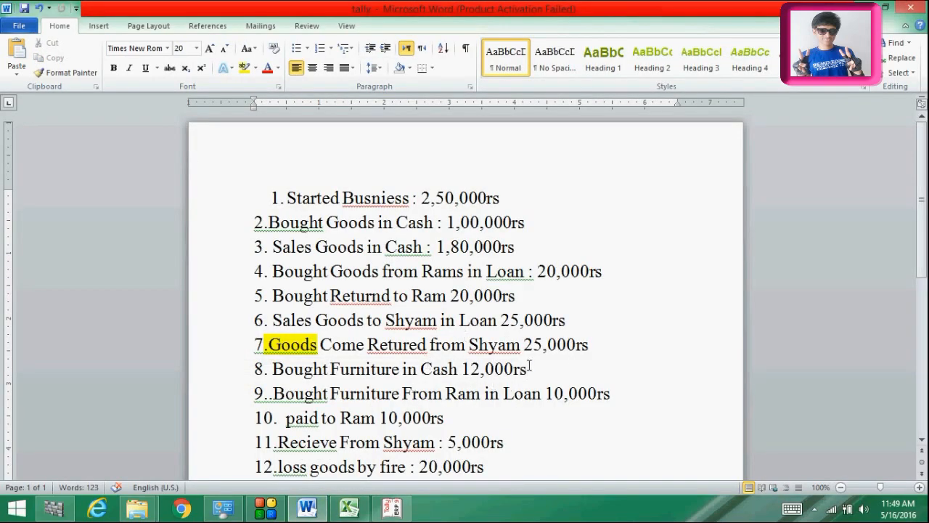
{"action": "key", "text": "alt+Tab"}
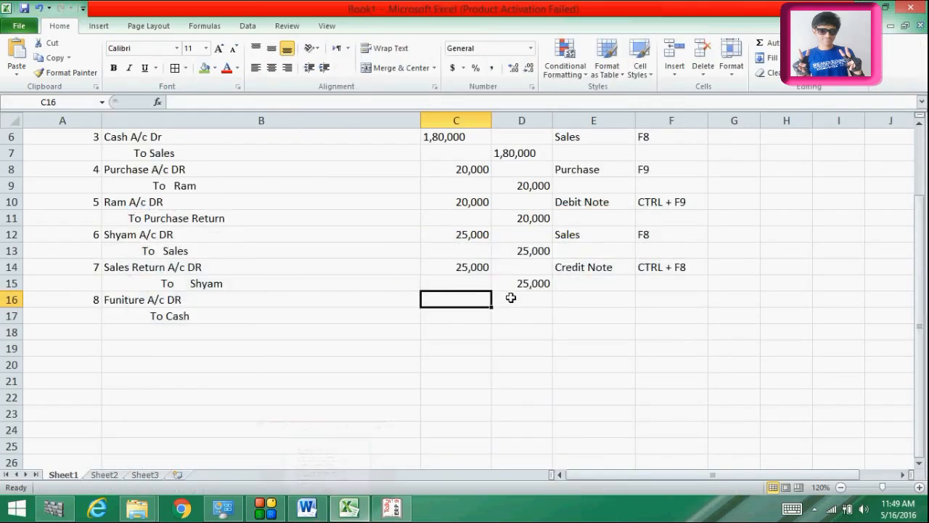
{"action": "type", "text": "12,000"}
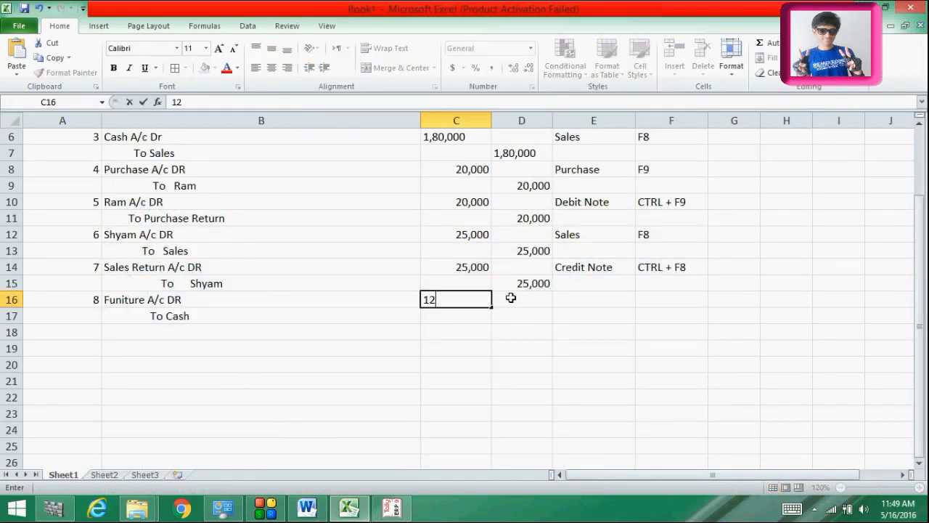
{"action": "left_click", "coordinate": [523, 324]}
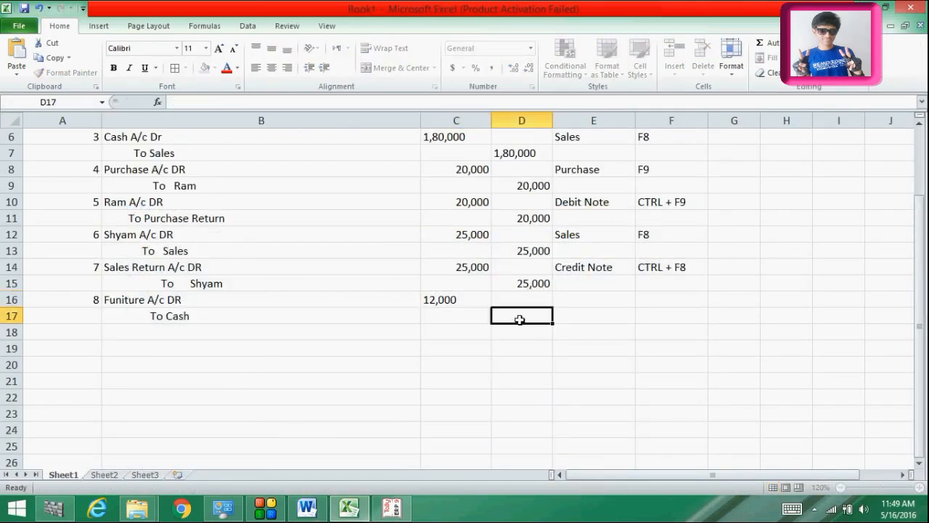
{"action": "type", "text": "12,000"}
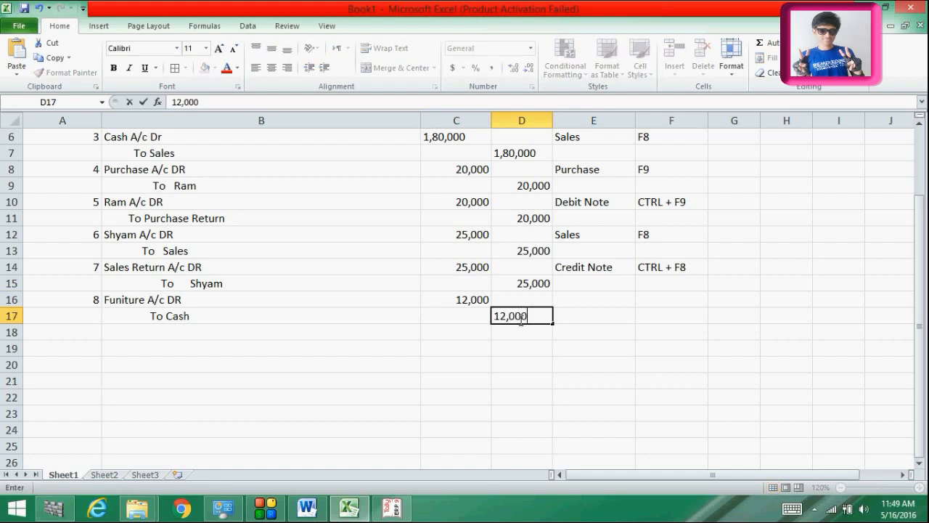
Record the eighth transaction's voucher type as "Jounral" in E16 and its key as "F7" in F16, rechecking the transaction in Word.
{"action": "left_click", "coordinate": [590, 297]}
{"action": "type", "text": "Jounral"}
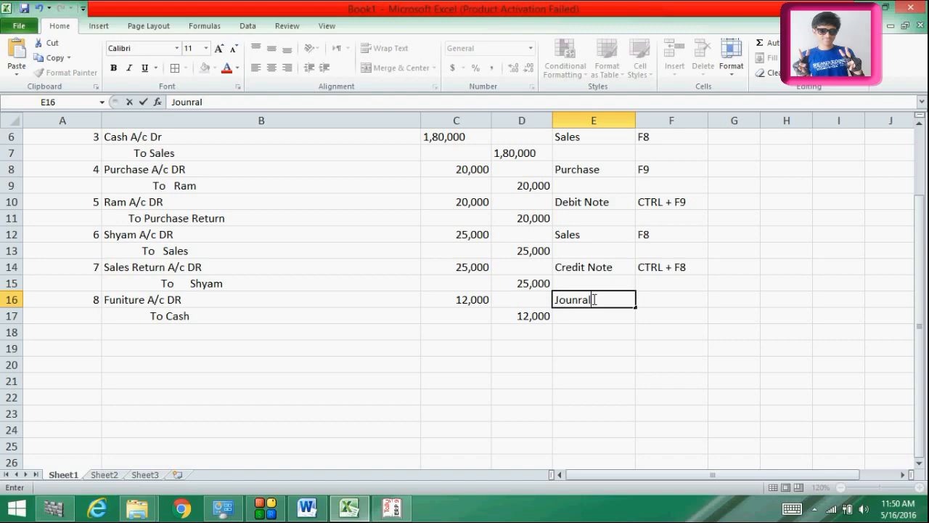
{"action": "left_click", "coordinate": [668, 299]}
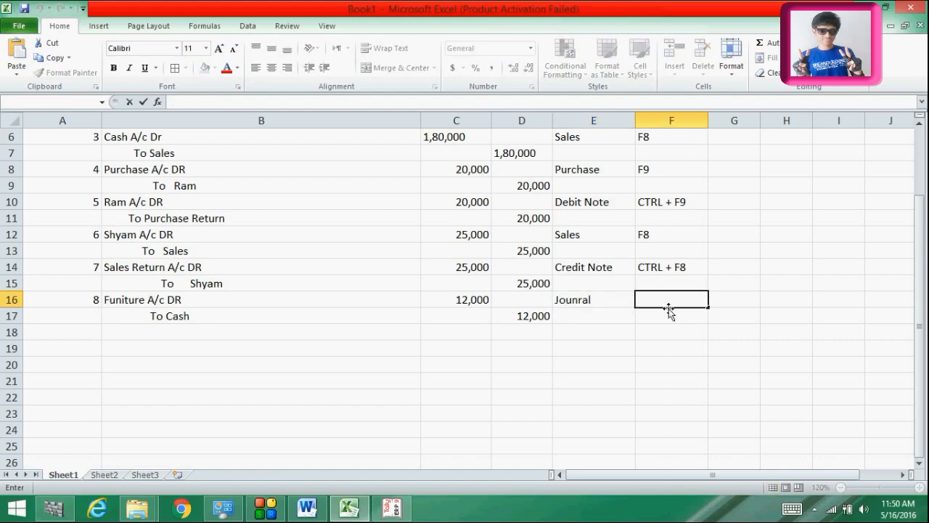
{"action": "left_click", "coordinate": [350, 509]}
{"action": "left_click", "coordinate": [351, 512]}
{"action": "left_click", "coordinate": [307, 508]}
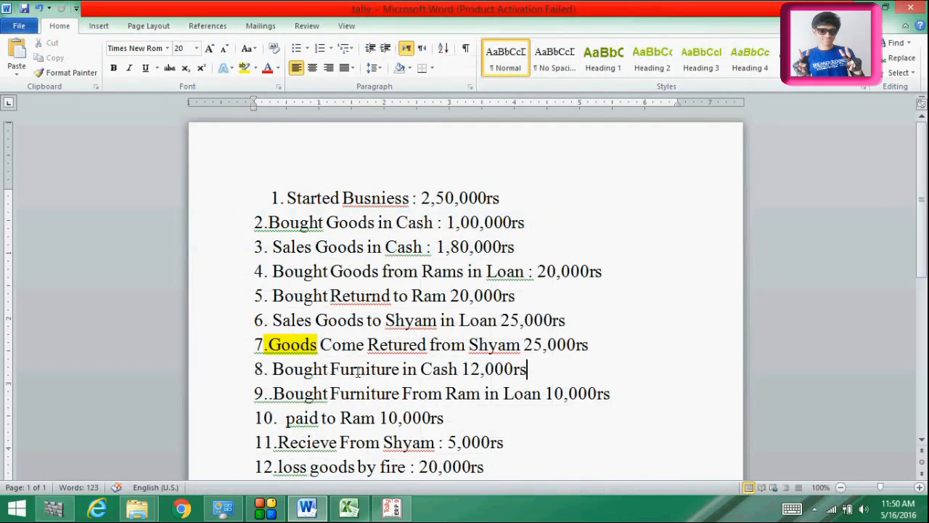
{"action": "left_click", "coordinate": [865, 8]}
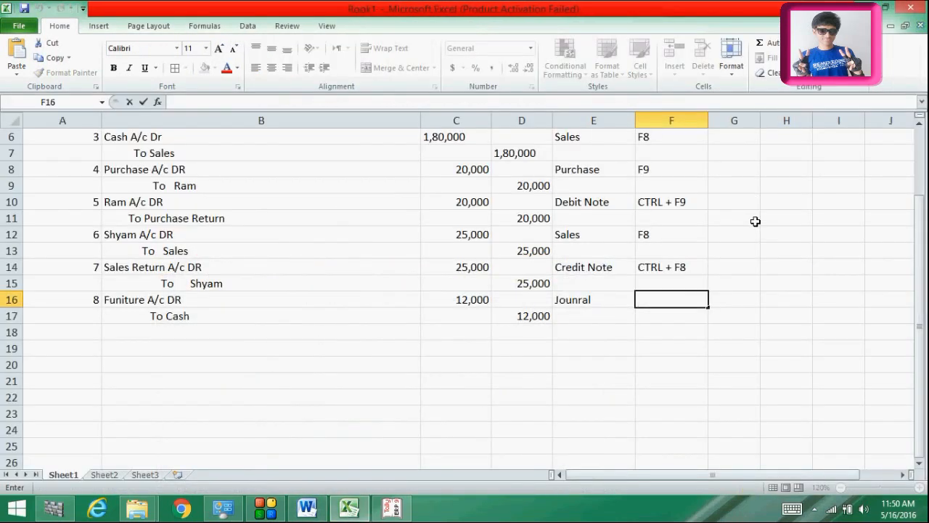
{"action": "type", "text": "F"}
{"action": "key", "text": "Home"}
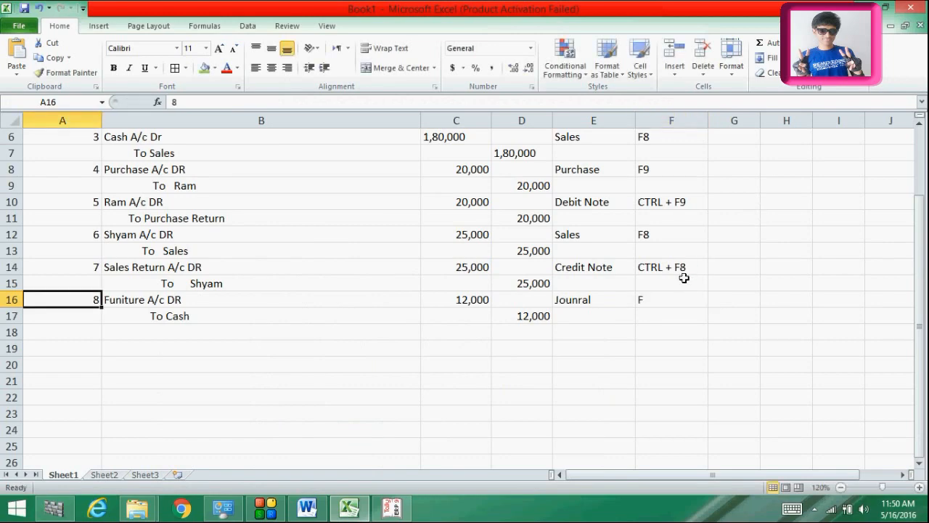
{"action": "double_click", "coordinate": [665, 296]}
{"action": "type", "text": "7"}
{"action": "key", "text": "Return"}
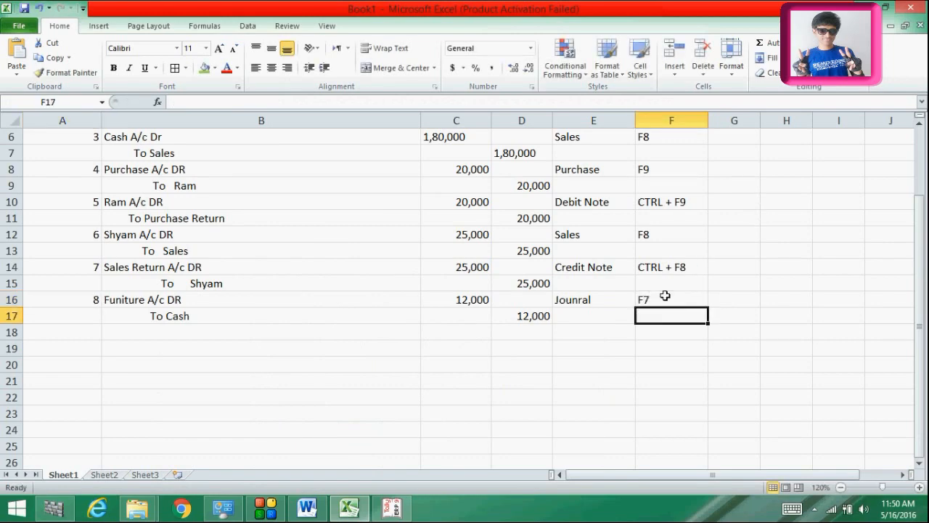
Number the next journal entry 9 in A18.
{"action": "key", "text": "Return"}
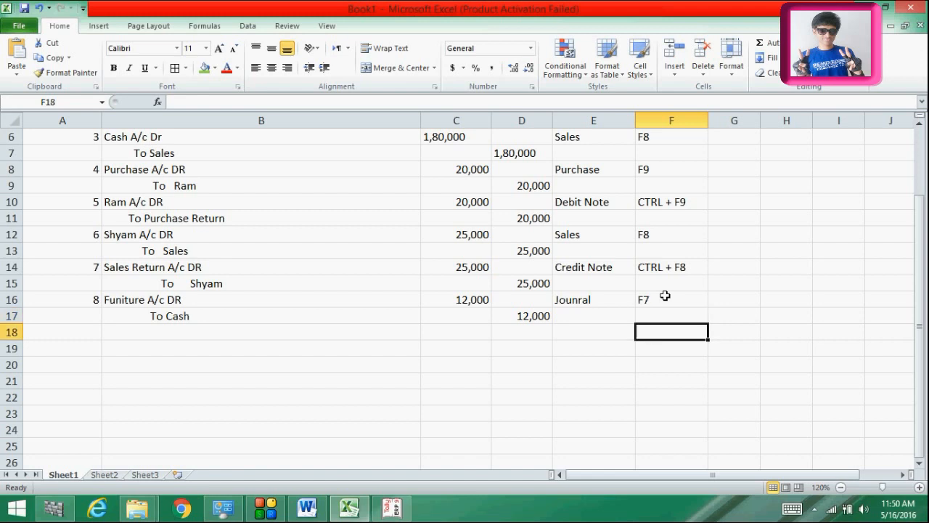
{"action": "key", "text": "Left"}
{"action": "key", "text": "Left"}
{"action": "key", "text": "Left"}
{"action": "key", "text": "Left"}
{"action": "key", "text": "Left"}
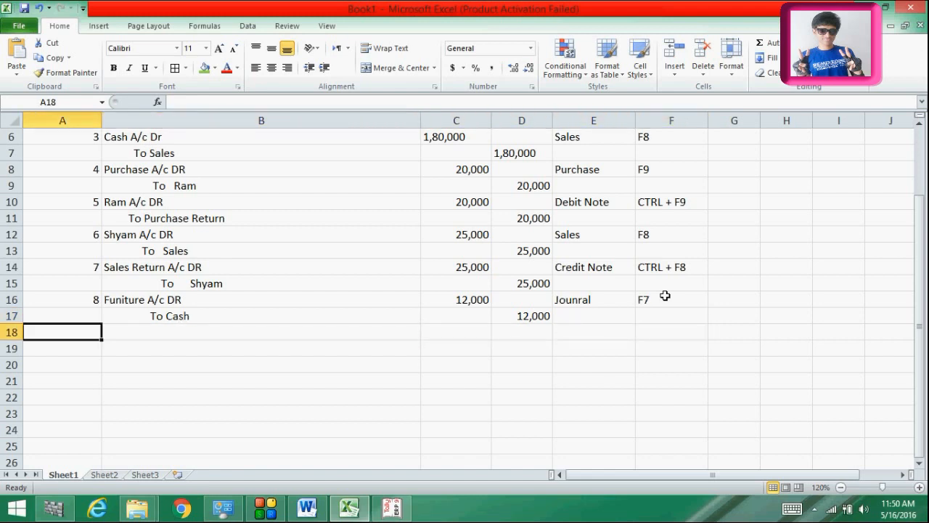
{"action": "type", "text": "9"}
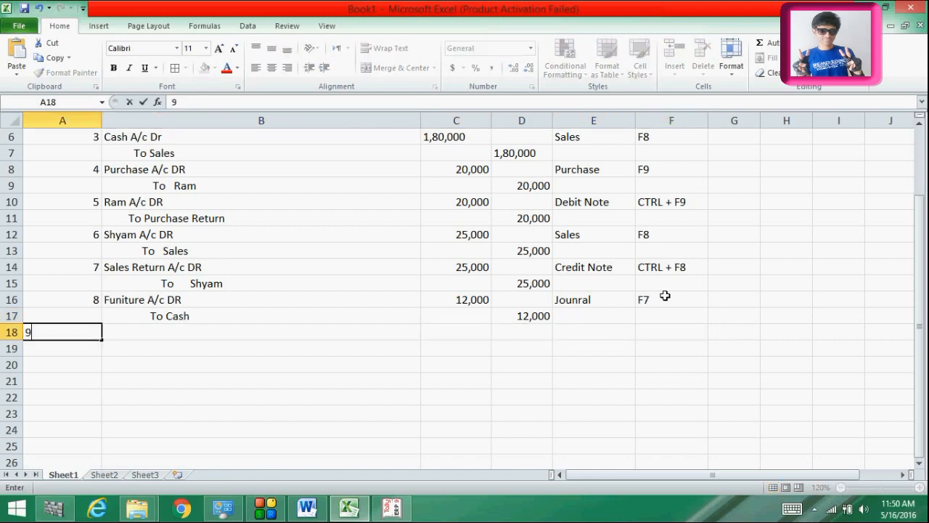
{"action": "key", "text": "Return"}
Check the ninth transaction in Word, then enter its debit line "Funiture A/c DR" in B18 and an indented "To" line with the supplier's name in B19.
{"action": "left_click", "coordinate": [156, 334]}
{"action": "left_click", "coordinate": [349, 510]}
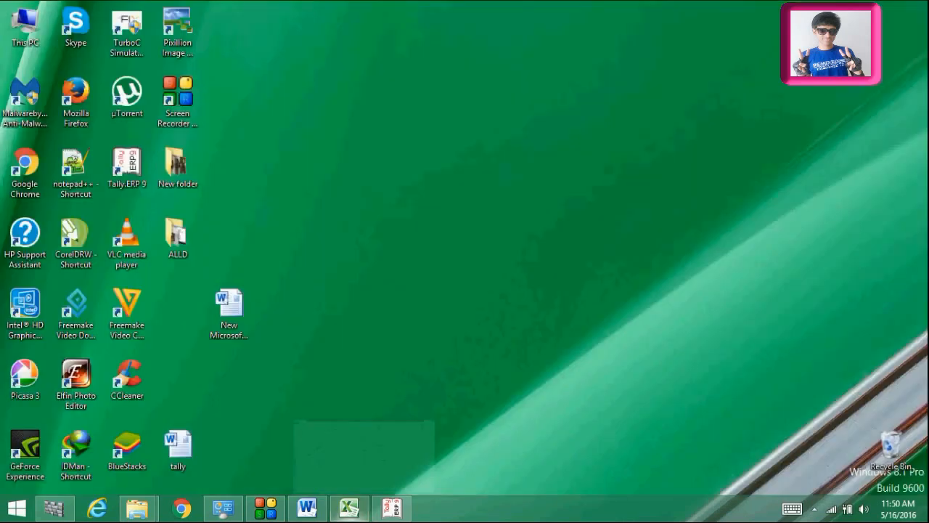
{"action": "left_click", "coordinate": [344, 516]}
{"action": "left_click", "coordinate": [309, 513]}
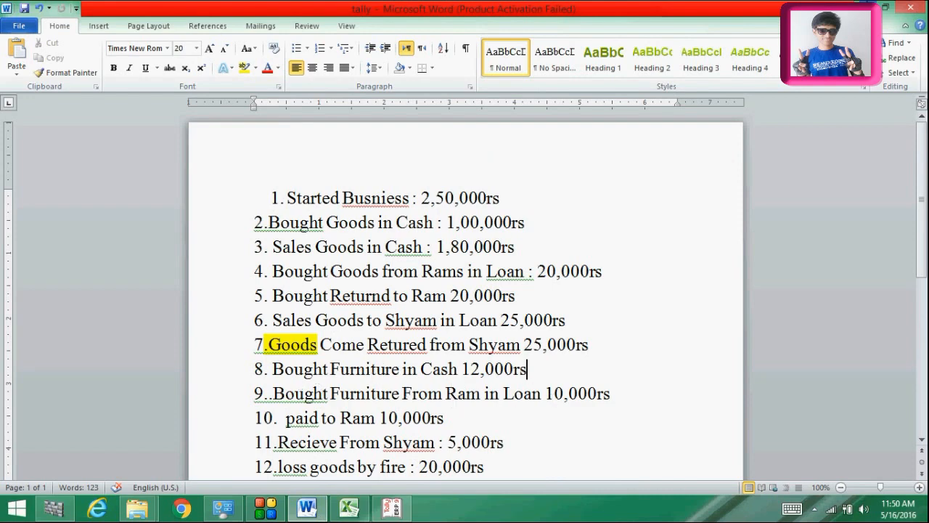
{"action": "left_click", "coordinate": [864, 7]}
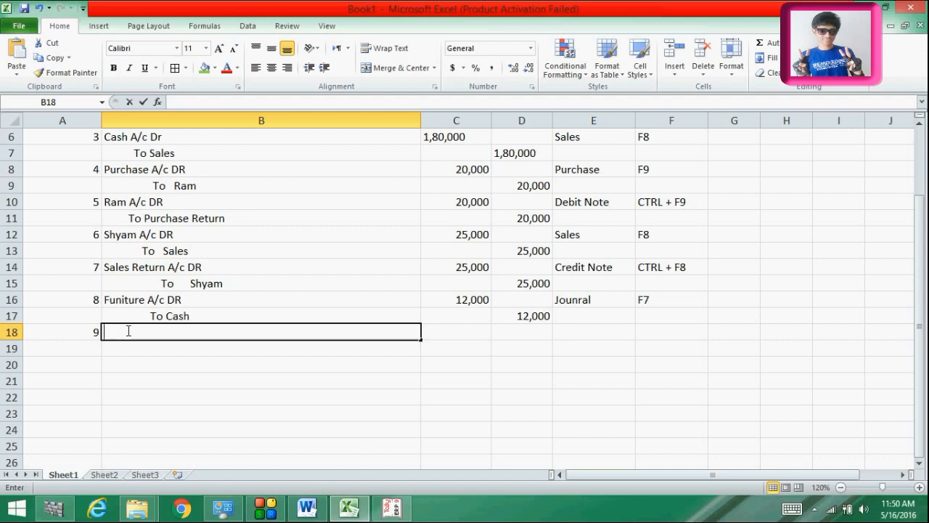
{"action": "double_click", "coordinate": [129, 332]}
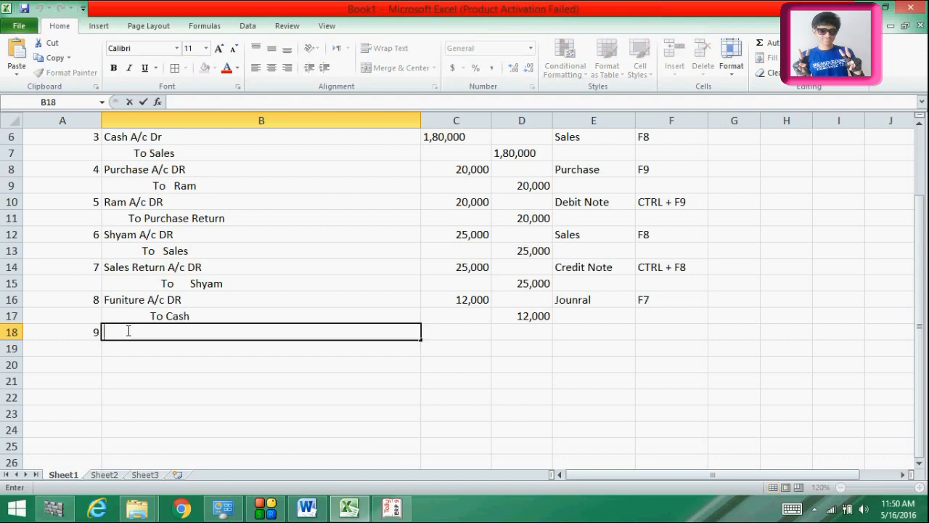
{"action": "type", "text": "Funiture A/c DR"}
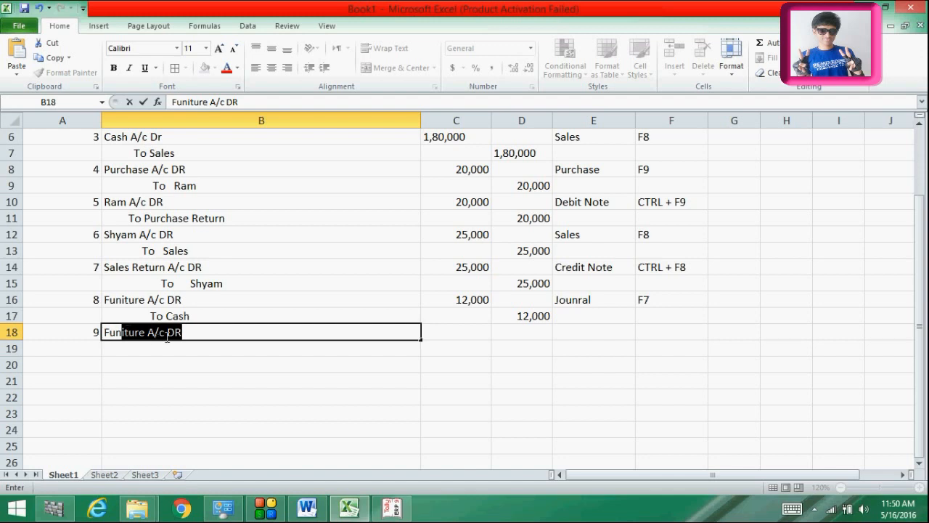
{"action": "left_click", "coordinate": [185, 333]}
{"action": "key", "text": "Return"}
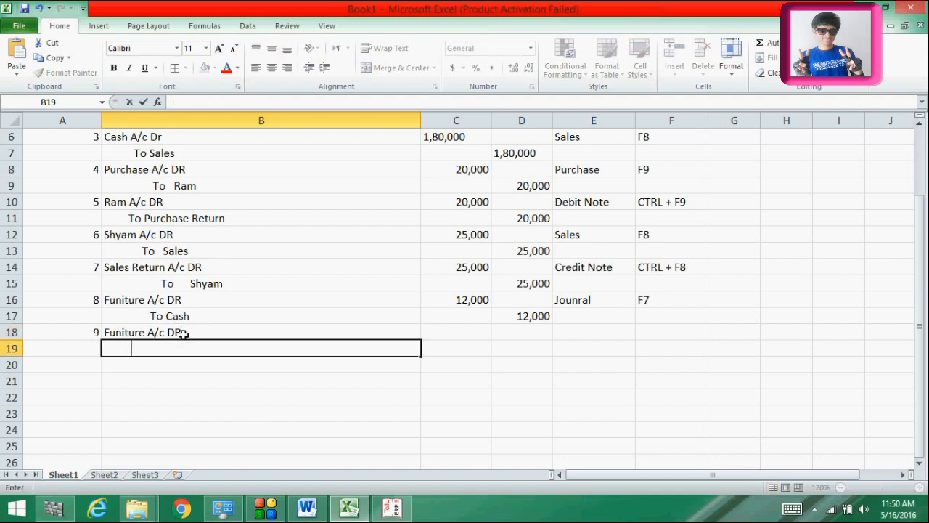
{"action": "type", "text": "To "}
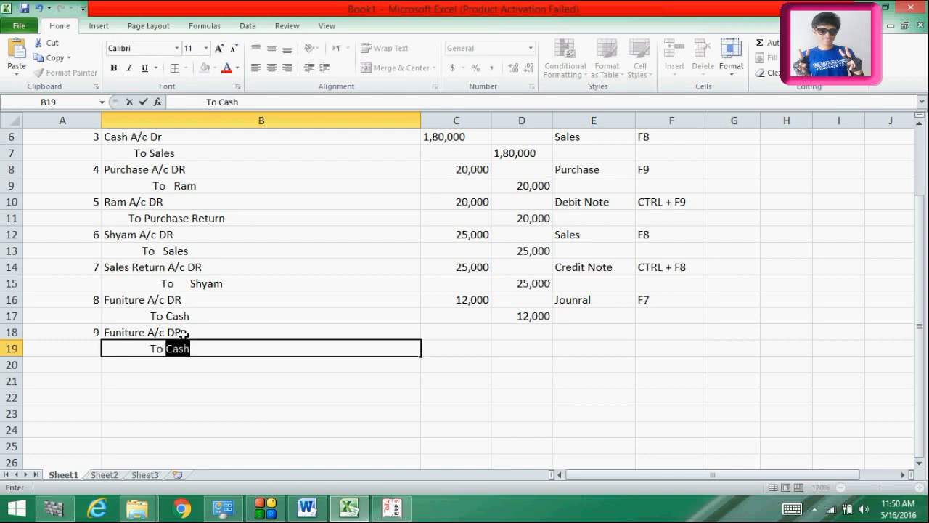
{"action": "type", "text": "Ram"}
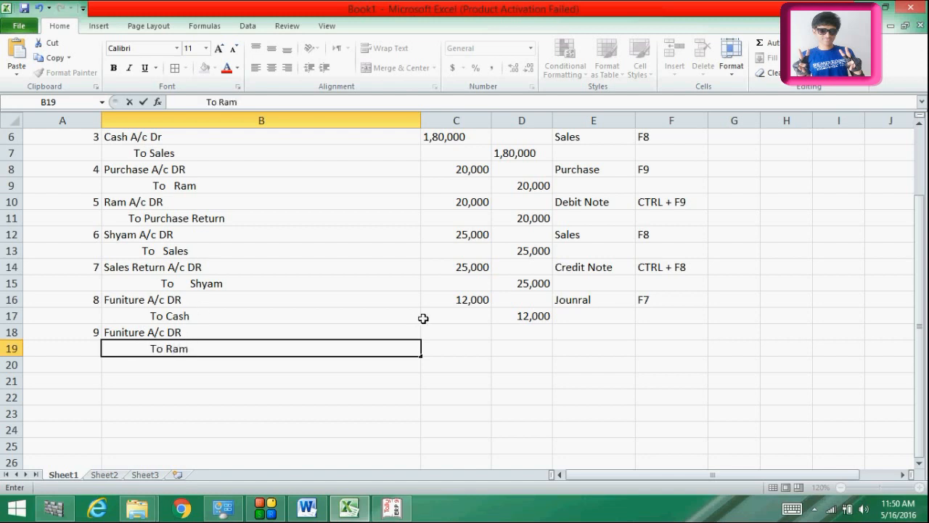
Enter the ninth transaction's amount, 10,000, as debit in C18 and credit in D19.
{"action": "left_click", "coordinate": [447, 335]}
{"action": "left_click", "coordinate": [450, 394]}
{"action": "type", "text": "1"}
{"action": "key", "text": "BackSpace"}
{"action": "double_click", "coordinate": [459, 330]}
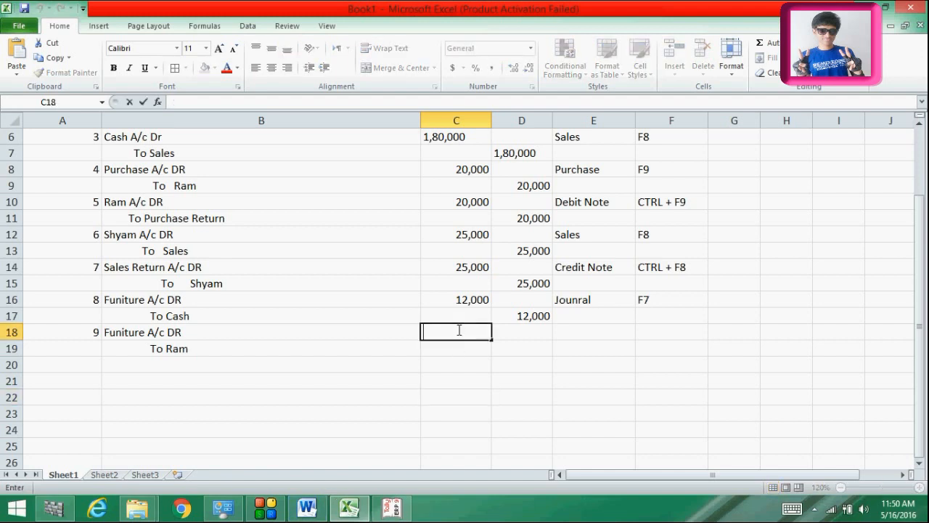
{"action": "type", "text": "10,000"}
{"action": "left_click", "coordinate": [521, 346]}
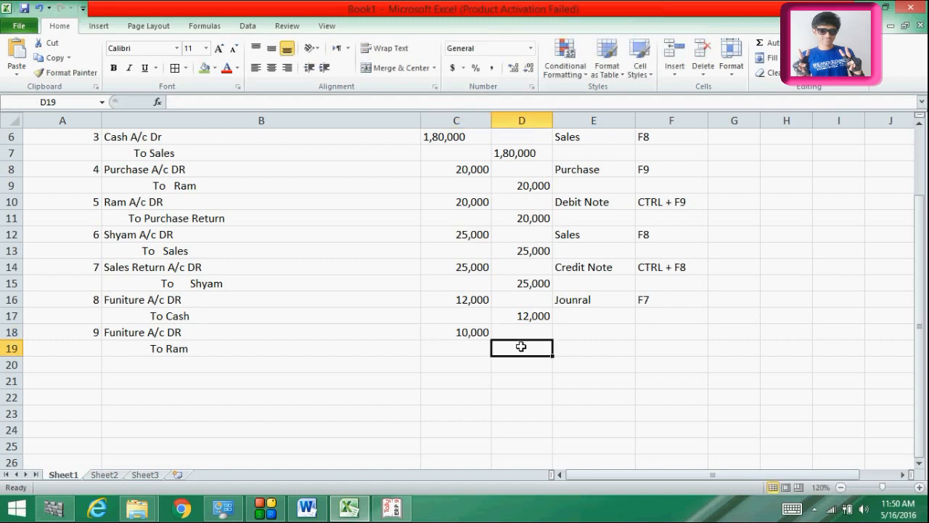
{"action": "type", "text": "10,000"}
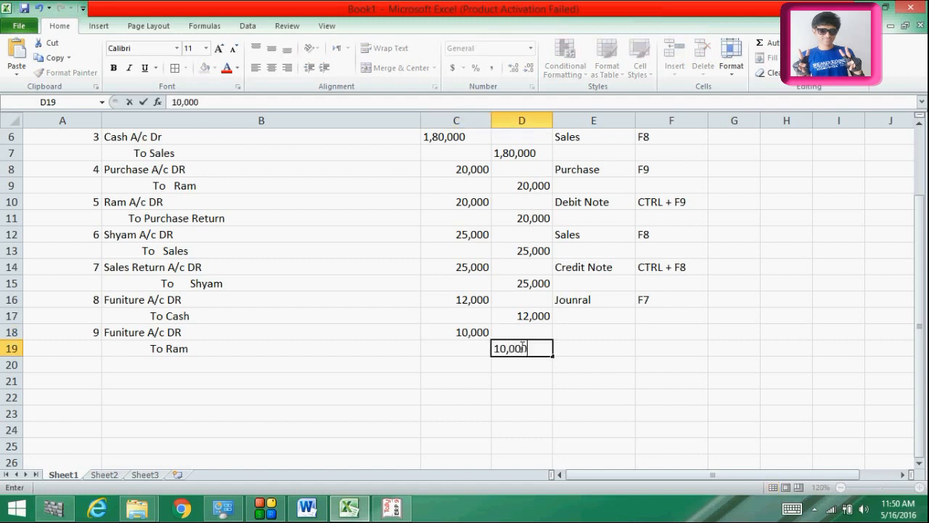
Record the ninth transaction's voucher type as "Jounral" in E18 and its key as "F7" in F18.
{"action": "left_click", "coordinate": [572, 335]}
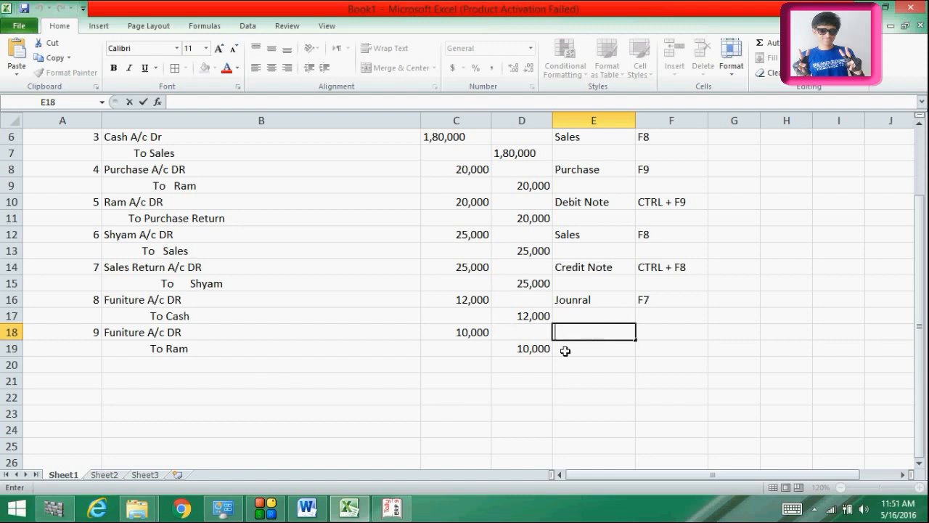
{"action": "type", "text": "Jounral"}
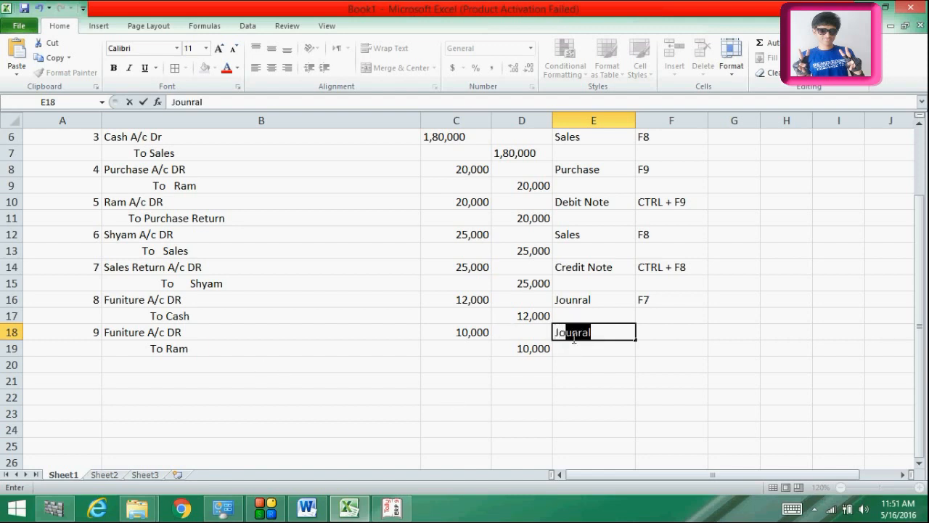
{"action": "key", "text": "Return"}
{"action": "double_click", "coordinate": [645, 334]}
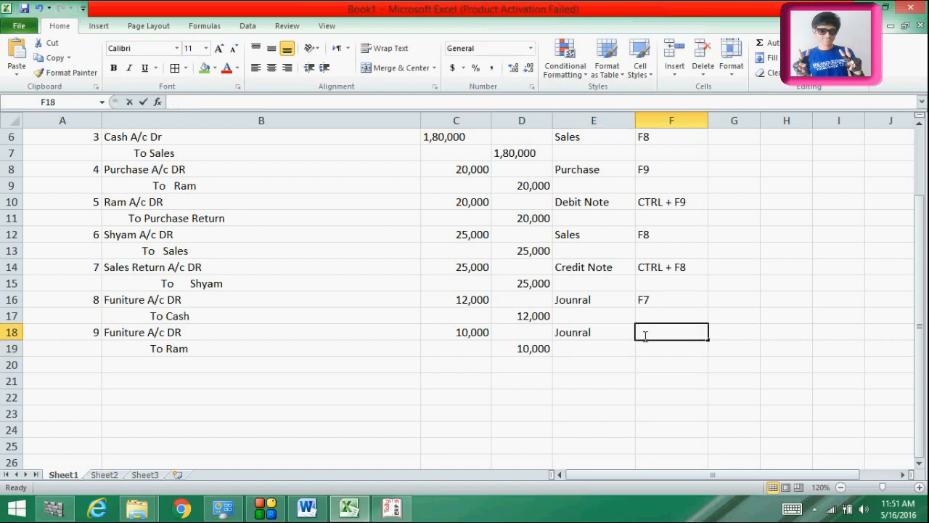
{"action": "type", "text": "F"}
{"action": "key", "text": "Home"}
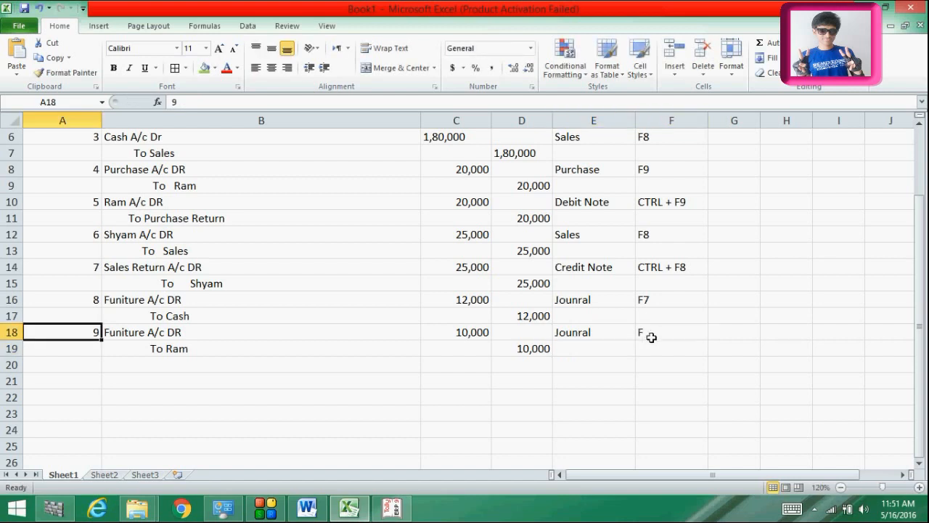
{"action": "double_click", "coordinate": [655, 335]}
{"action": "type", "text": "7"}
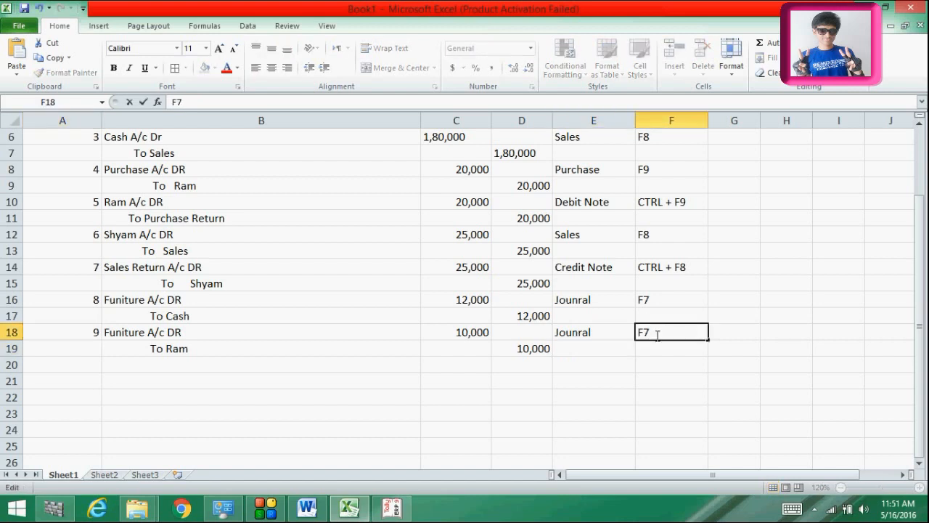
{"action": "key", "text": "Return"}
{"action": "key", "text": "Return"}
Number the next journal entry 10 in A20.
{"action": "left_click", "coordinate": [99, 365]}
{"action": "type", "text": "10"}
{"action": "key", "text": "Return"}
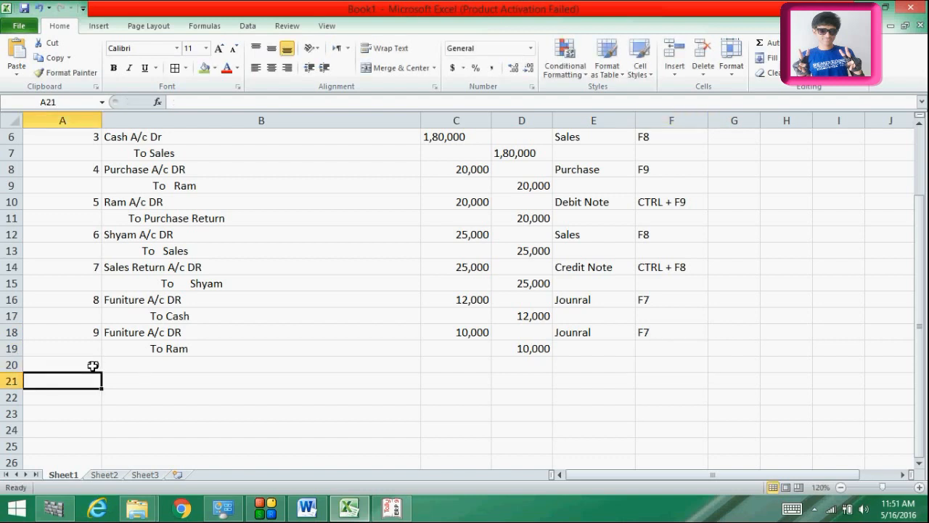
Check the tenth transaction in Word, then enter the supplier's "A/c DR" debit line in B20 and the indented credit line "To Cash" in B21.
{"action": "left_click", "coordinate": [129, 367]}
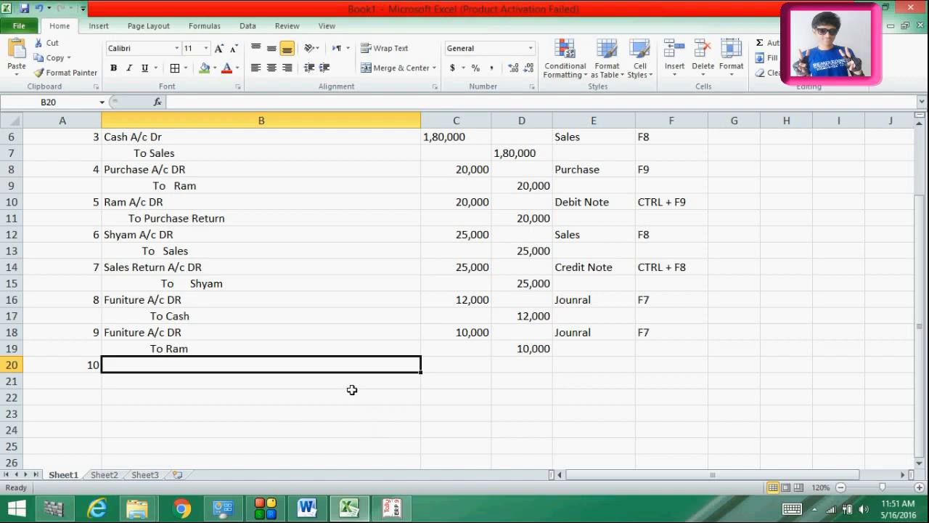
{"action": "left_click", "coordinate": [180, 375]}
{"action": "left_click", "coordinate": [176, 366]}
{"action": "left_click", "coordinate": [306, 509]}
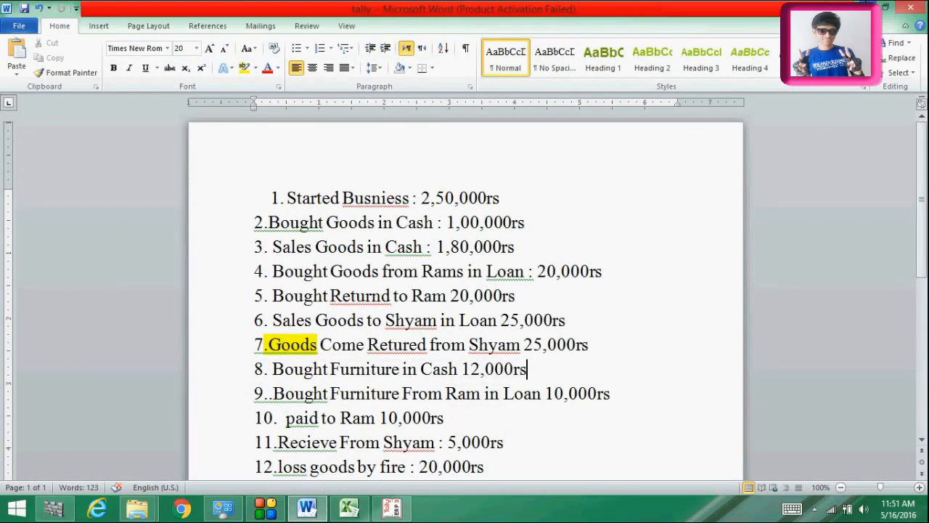
{"action": "left_click", "coordinate": [864, 6]}
{"action": "double_click", "coordinate": [222, 366]}
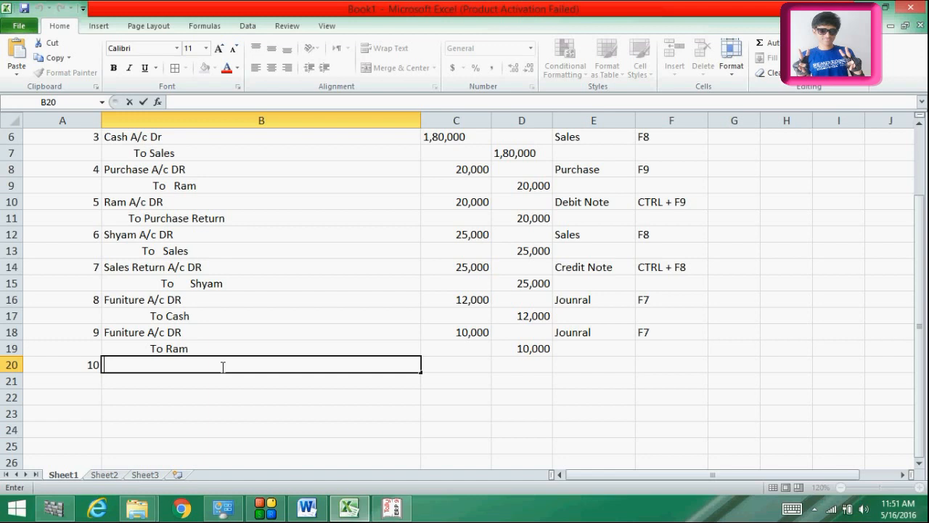
{"action": "type", "text": "Ram A/c DR"}
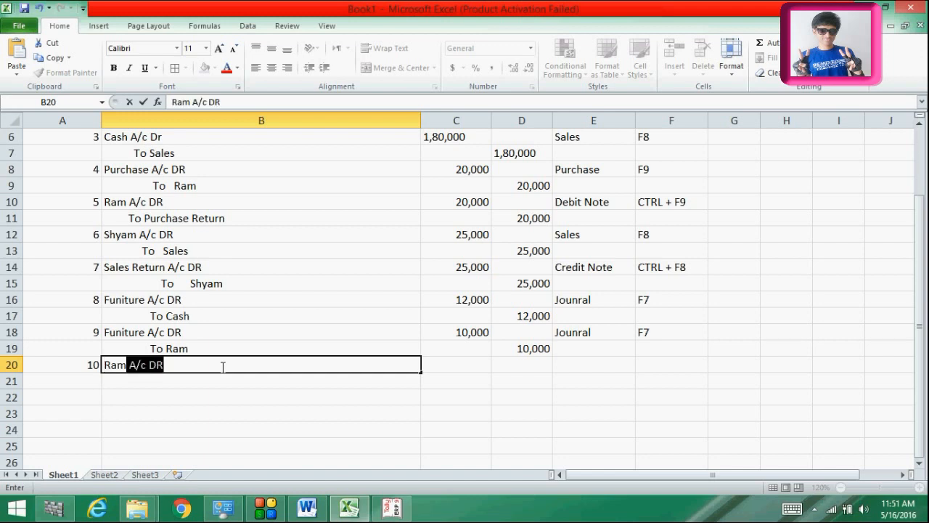
{"action": "left_click", "coordinate": [223, 366]}
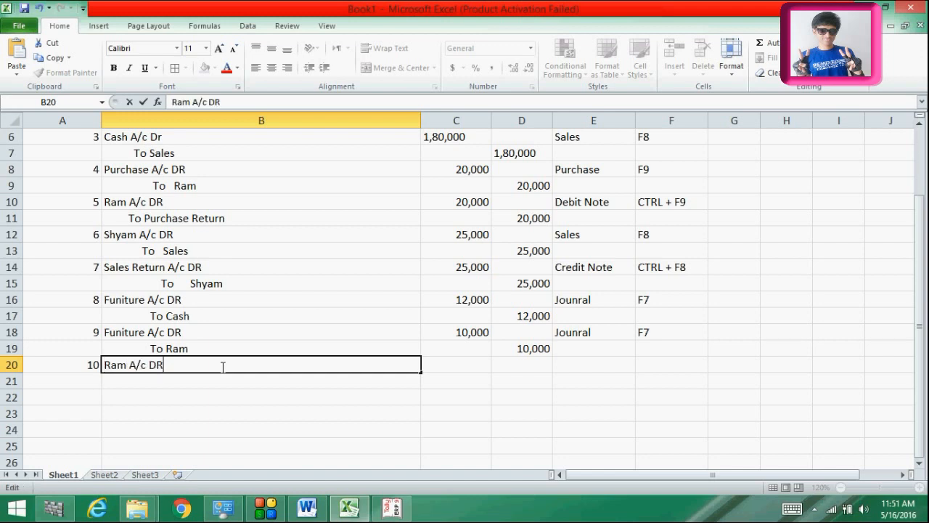
{"action": "key", "text": "Return"}
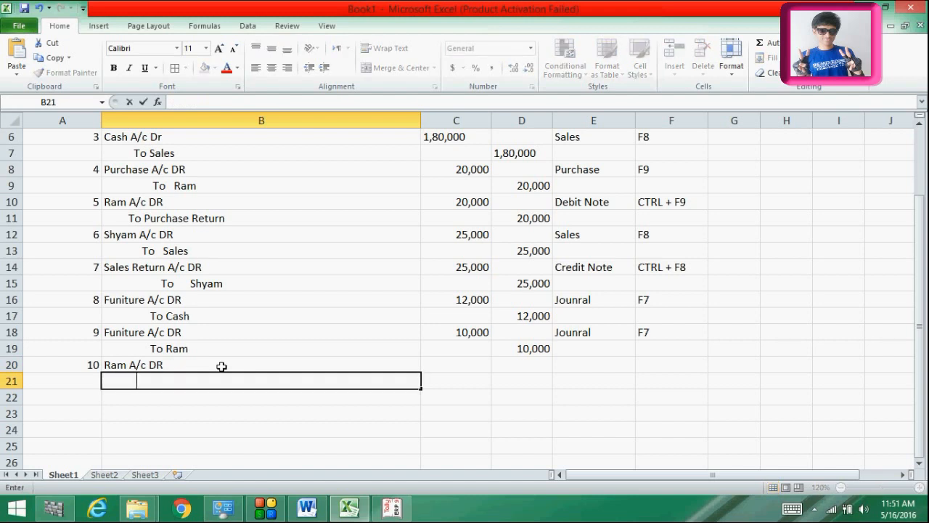
{"action": "type", "text": "to Cash"}
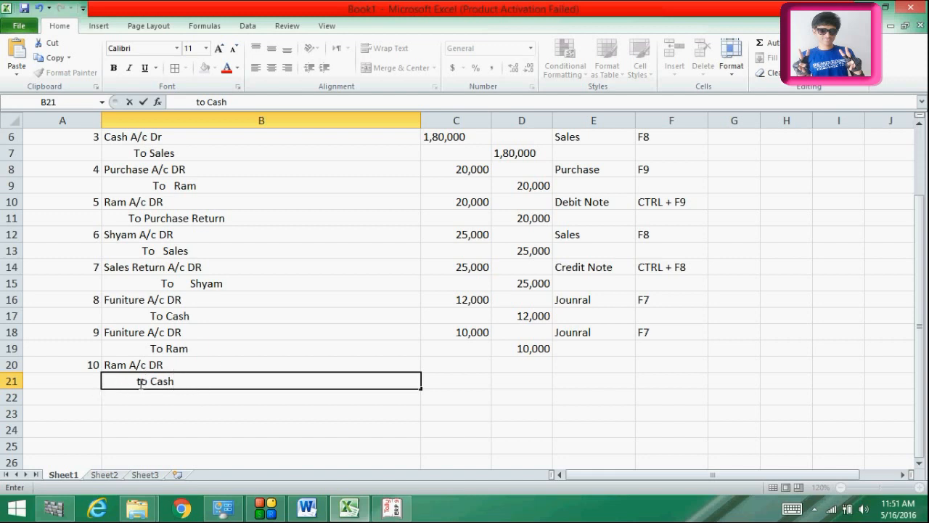
{"action": "key", "text": "BackSpace"}
{"action": "type", "text": "T"}
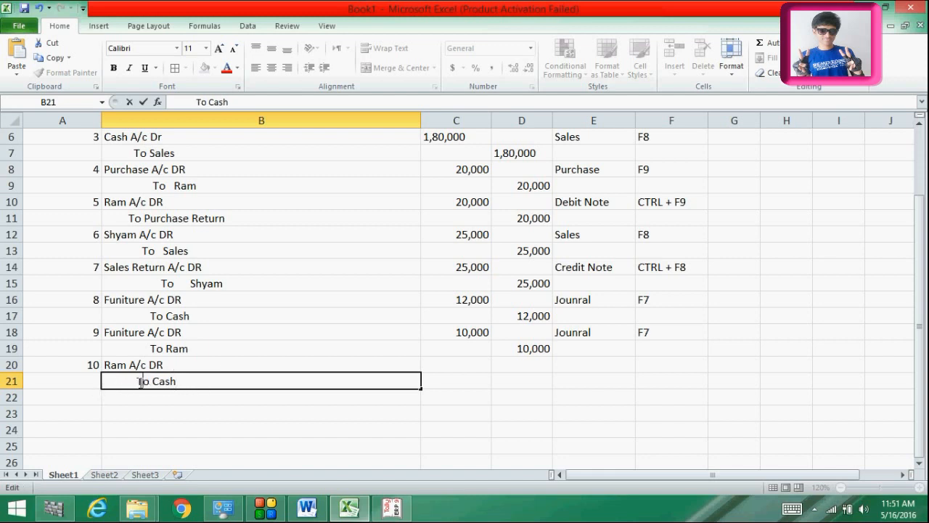
Recheck the tenth transaction's amount in Word, then enter 10,000 in Excel as debit in C20 and credit in D21.
{"action": "left_click", "coordinate": [310, 508]}
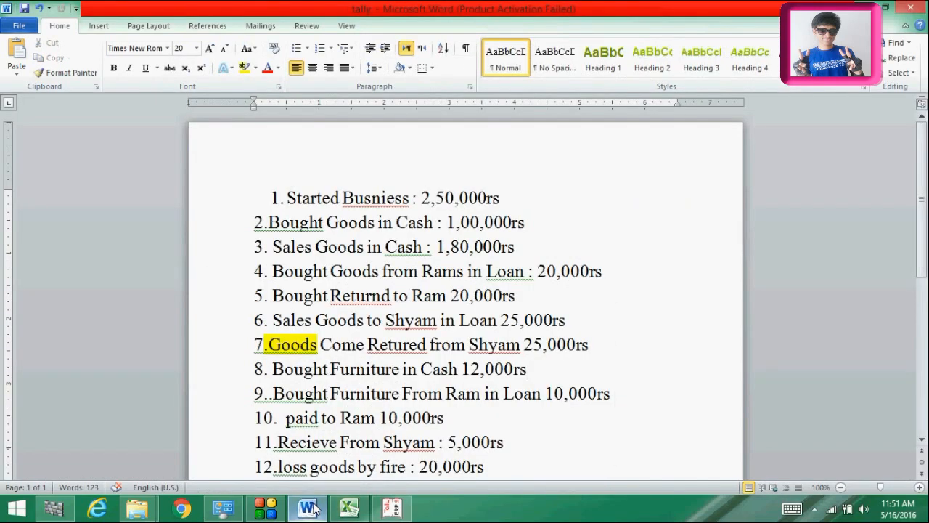
{"action": "left_click", "coordinate": [312, 508]}
{"action": "left_click", "coordinate": [445, 364]}
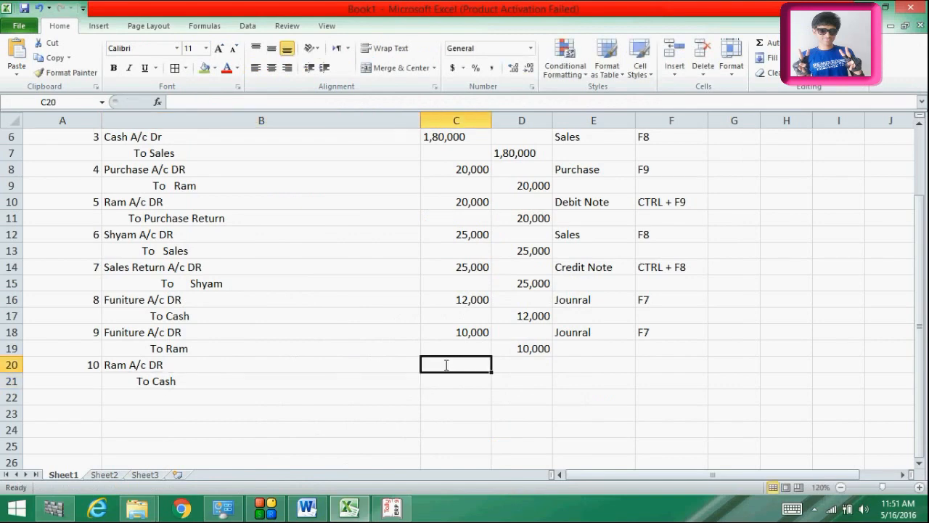
{"action": "type", "text": "10,000"}
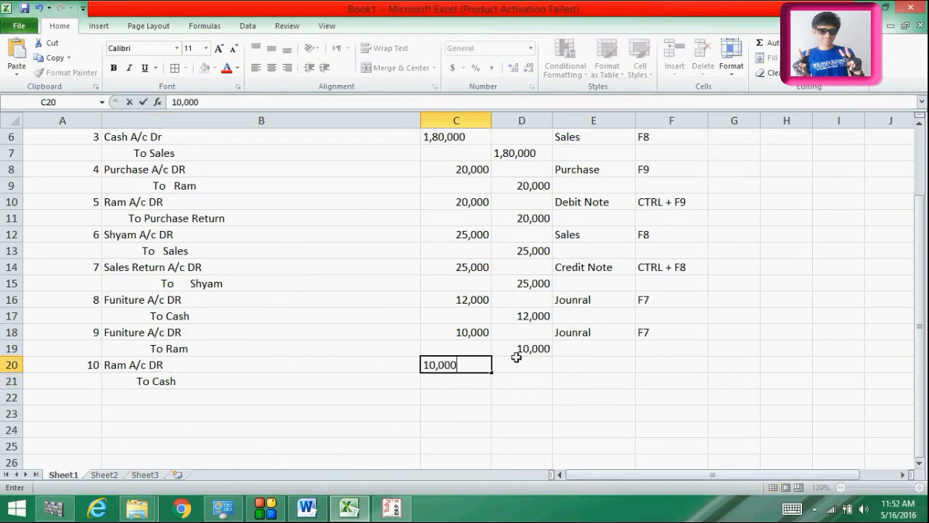
{"action": "left_click", "coordinate": [519, 380]}
{"action": "type", "text": "1"}
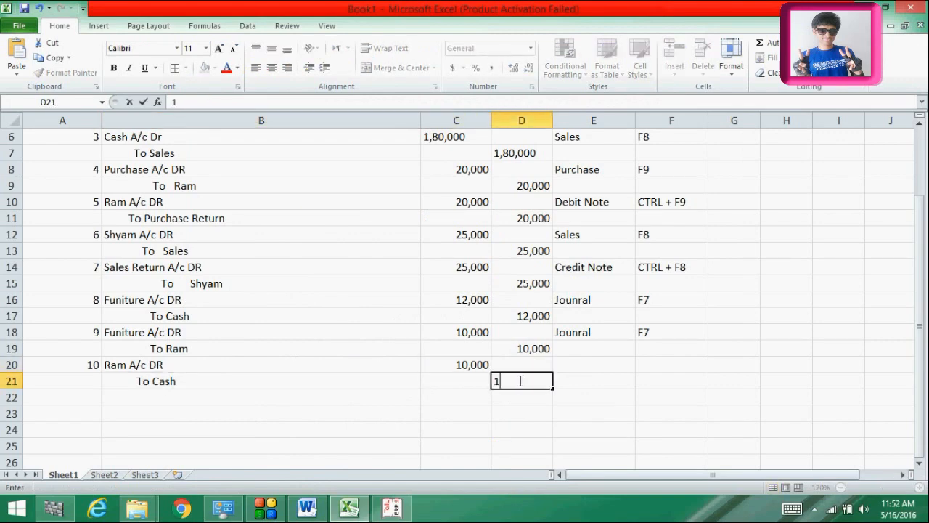
{"action": "type", "text": "0,000"}
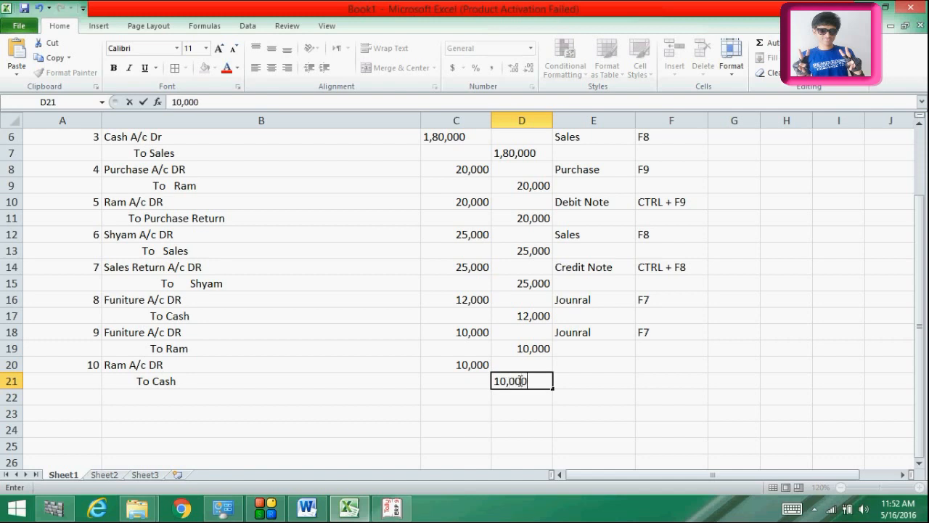
Record the tenth transaction's voucher type as "Payment" in E20 and its key as "F5" in F20.
{"action": "left_click", "coordinate": [581, 363]}
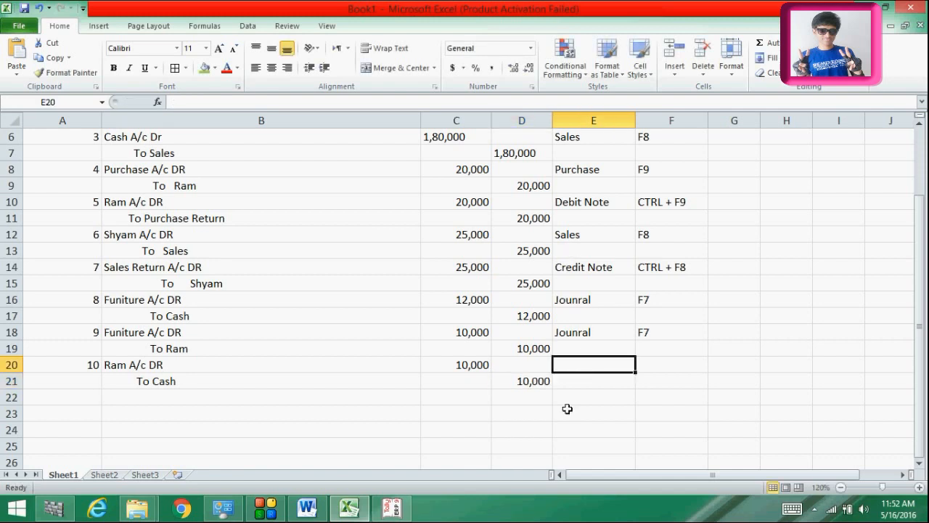
{"action": "double_click", "coordinate": [578, 366]}
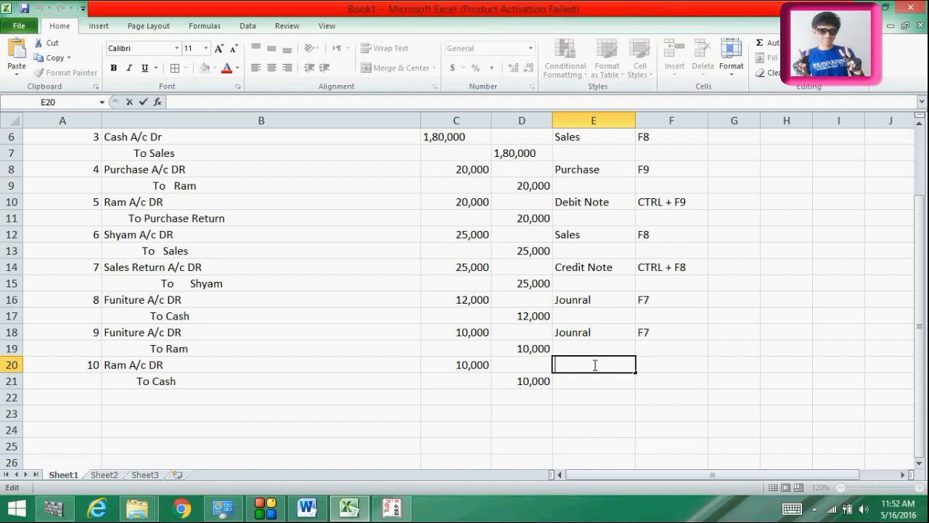
{"action": "type", "text": "Payment"}
{"action": "key", "text": "Return"}
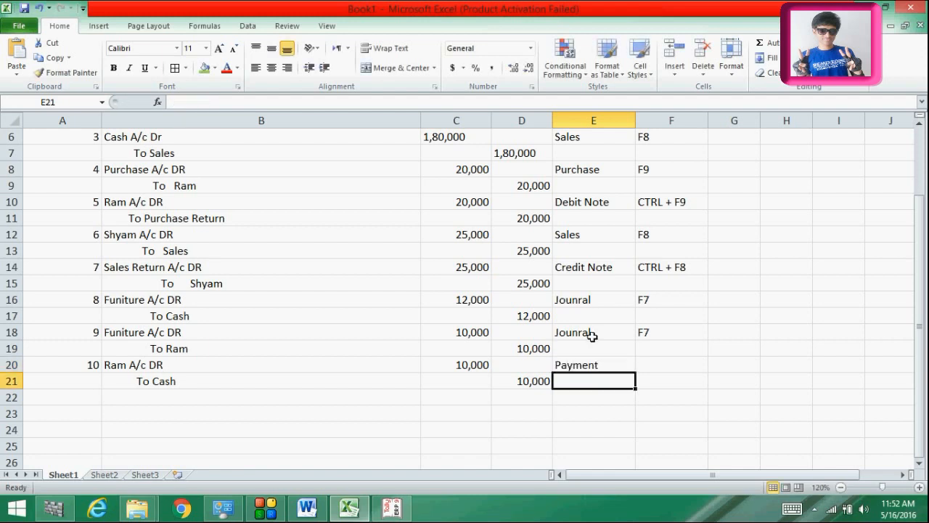
{"action": "left_click", "coordinate": [663, 363]}
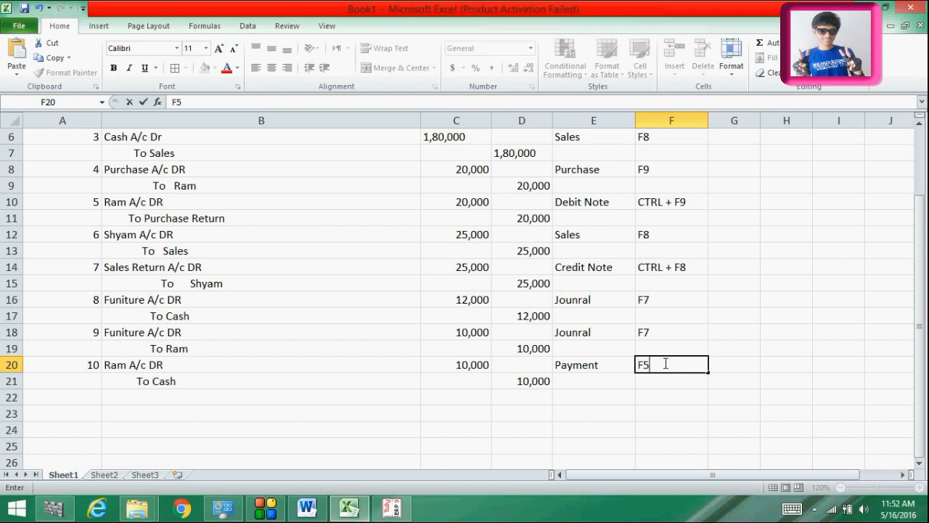
Enter F5 as the key for payment entry 10 in F20, and number the next entry 11 in A22.
{"action": "type", "text": "F5"}
{"action": "key", "text": "Return"}
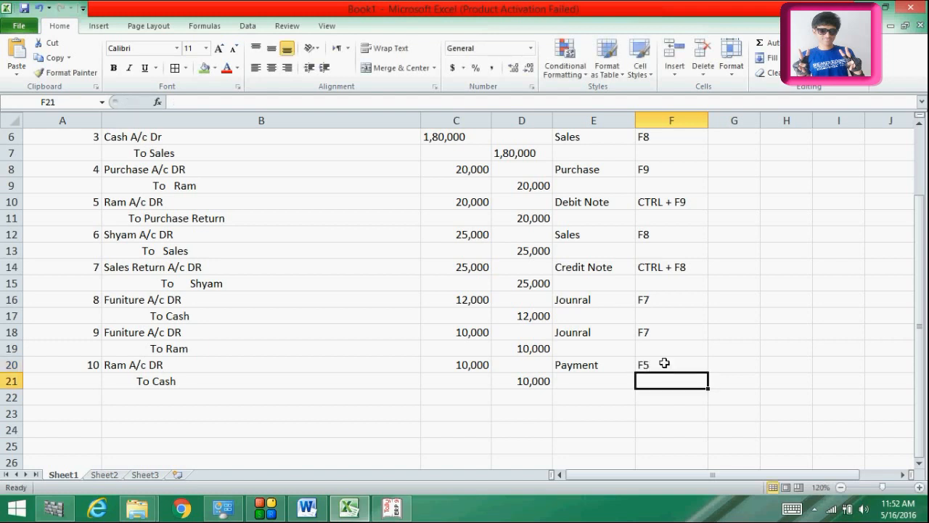
{"action": "left_click", "coordinate": [93, 396]}
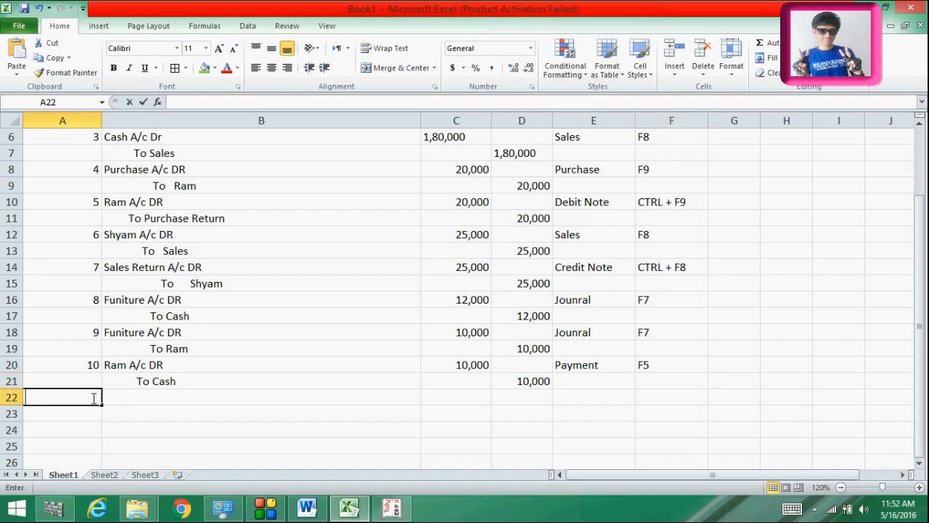
{"action": "type", "text": "11"}
{"action": "key", "text": "Return"}
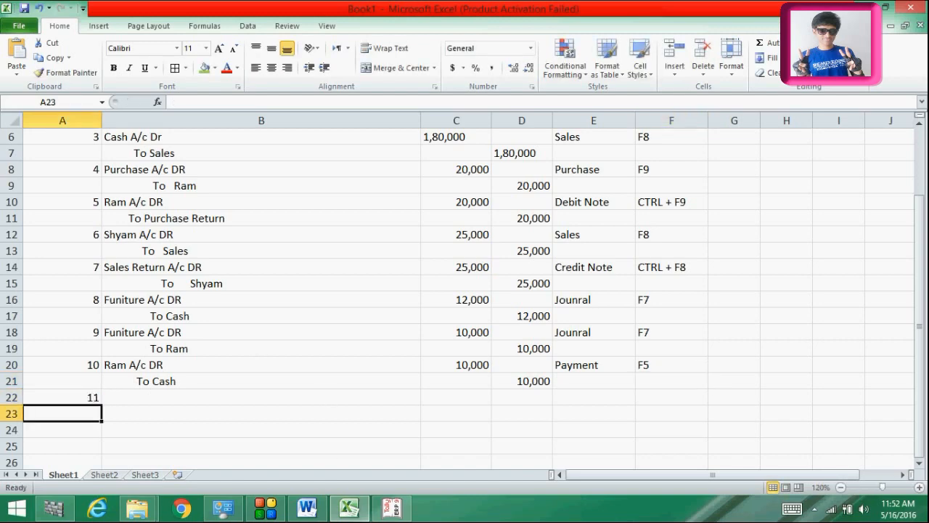
Check transaction 11 in the Word document, and enter Cash A/c Dr in B22 with an indented To Shyam in B23 of the workbook.
{"action": "left_click", "coordinate": [344, 518]}
{"action": "left_click", "coordinate": [347, 510]}
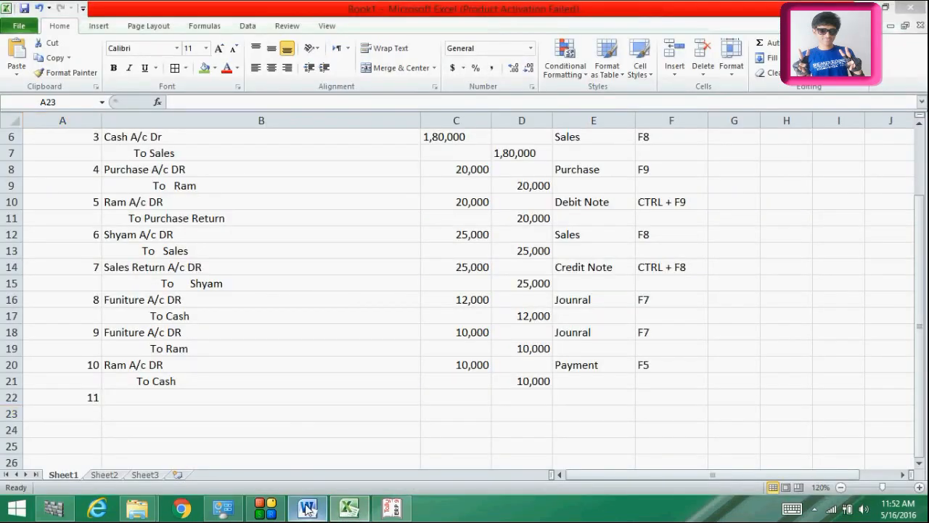
{"action": "left_click", "coordinate": [307, 508]}
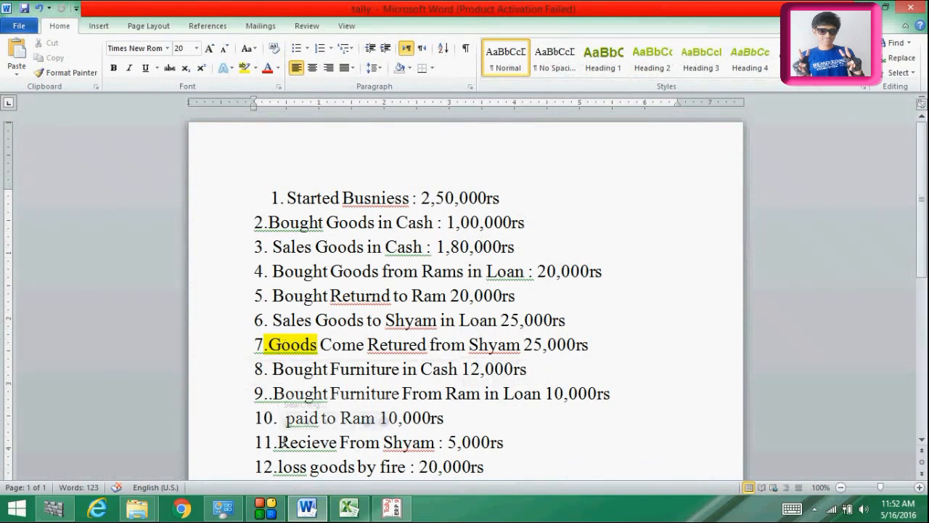
{"action": "left_click_drag", "start_coordinate": [278, 443], "coordinate": [320, 442]}
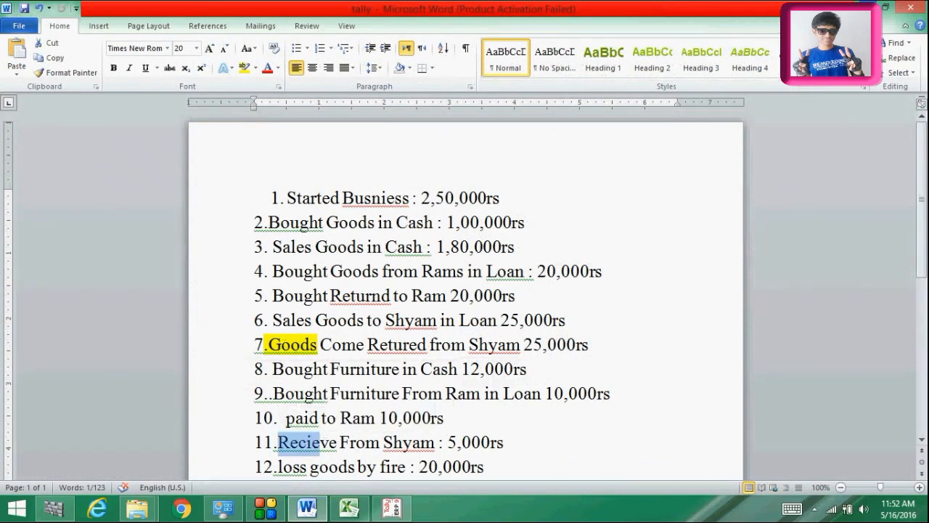
{"action": "key", "text": "alt+Tab"}
{"action": "double_click", "coordinate": [118, 400]}
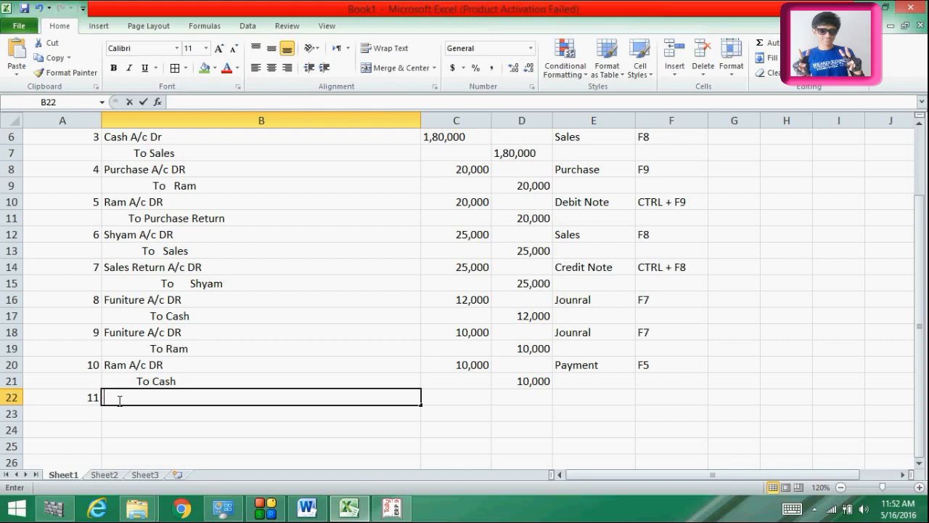
{"action": "type", "text": "Cash"}
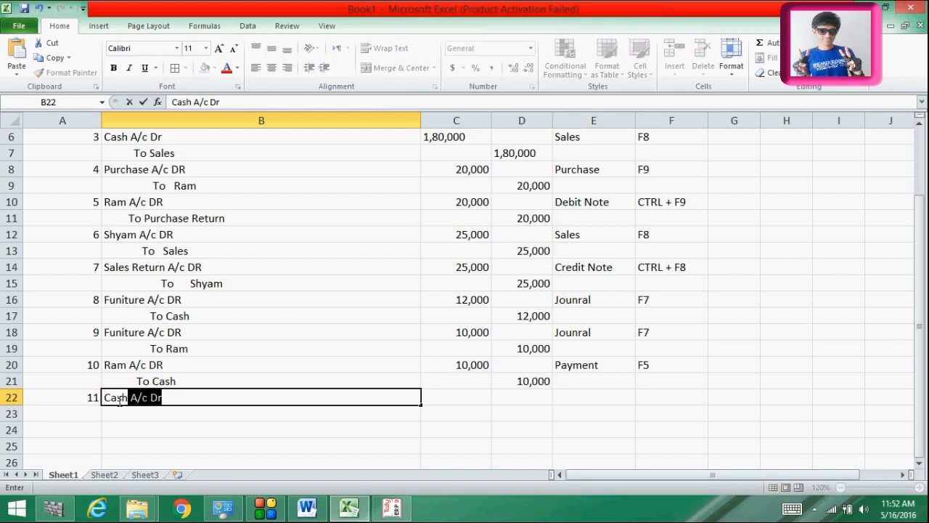
{"action": "key", "text": "Return"}
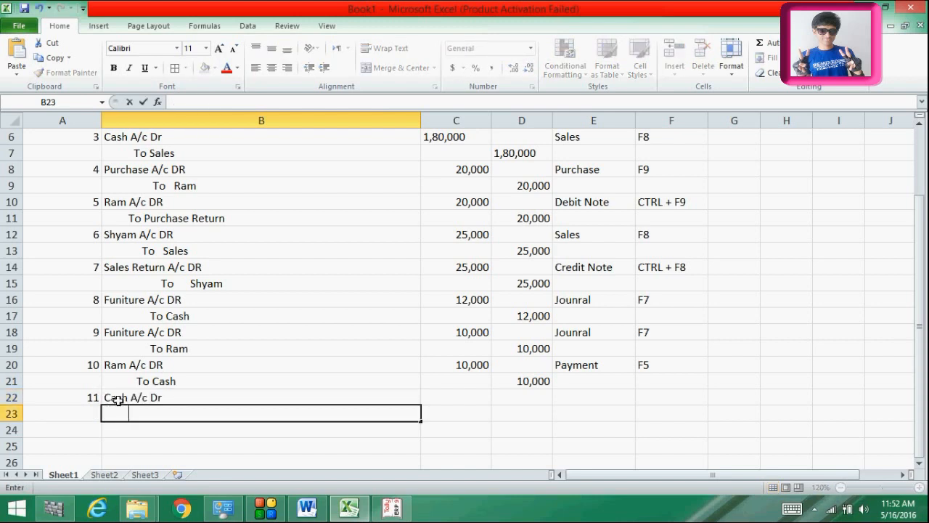
{"action": "type", "text": "To S"}
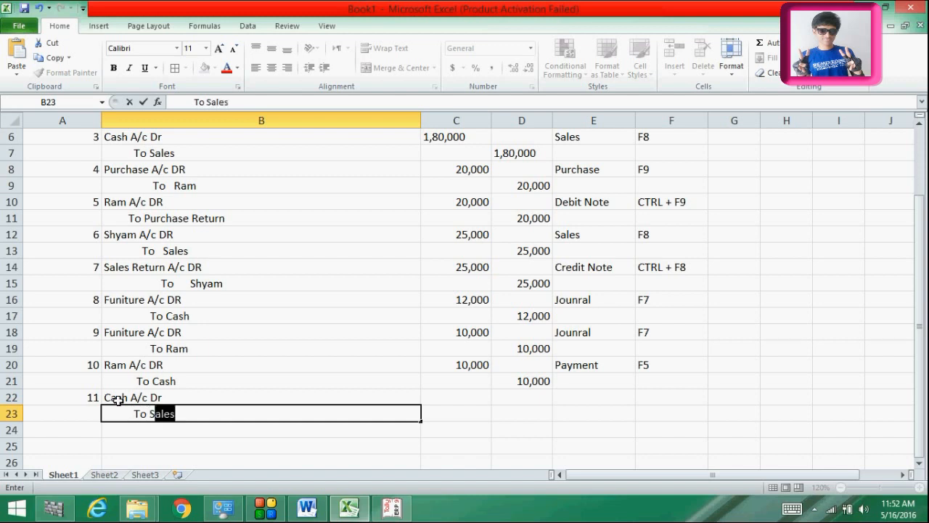
{"action": "type", "text": "hyam"}
{"action": "key", "text": "Return"}
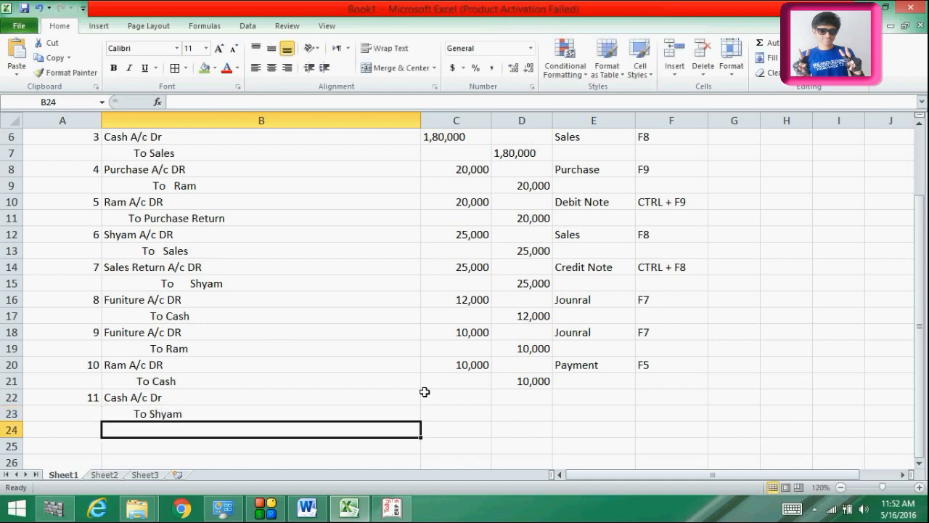
Check transaction 11's amount in the Word document, and record 5,000 as the debit in C22 and the credit in D23.
{"action": "left_click", "coordinate": [456, 393]}
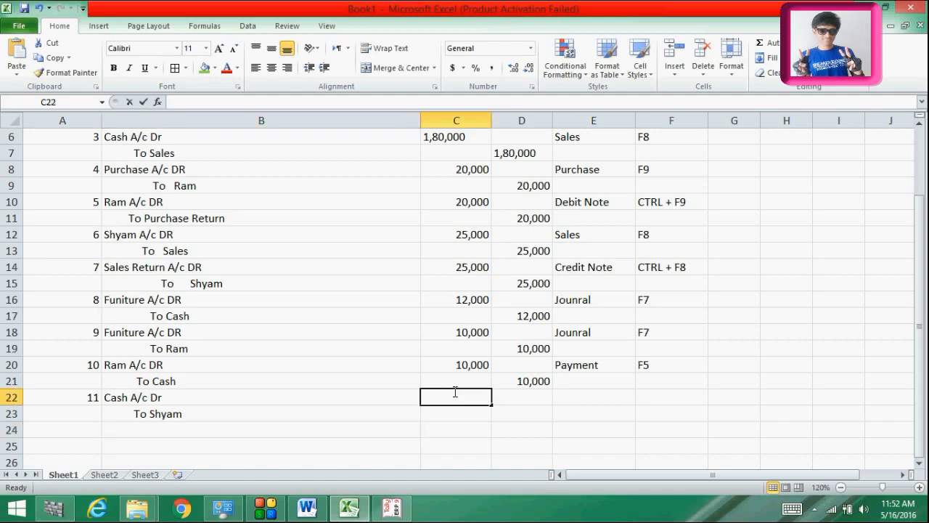
{"action": "left_click", "coordinate": [311, 509]}
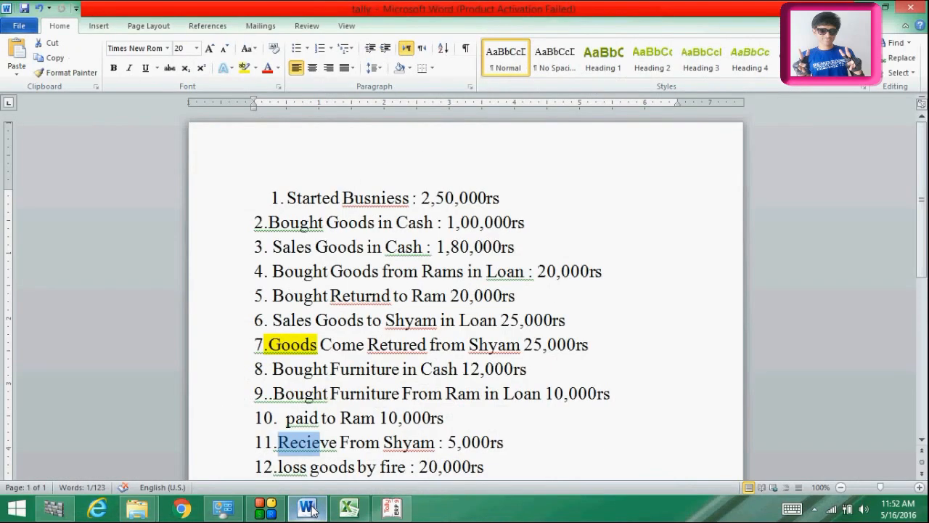
{"action": "left_click", "coordinate": [349, 508]}
{"action": "type", "text": "50,000"}
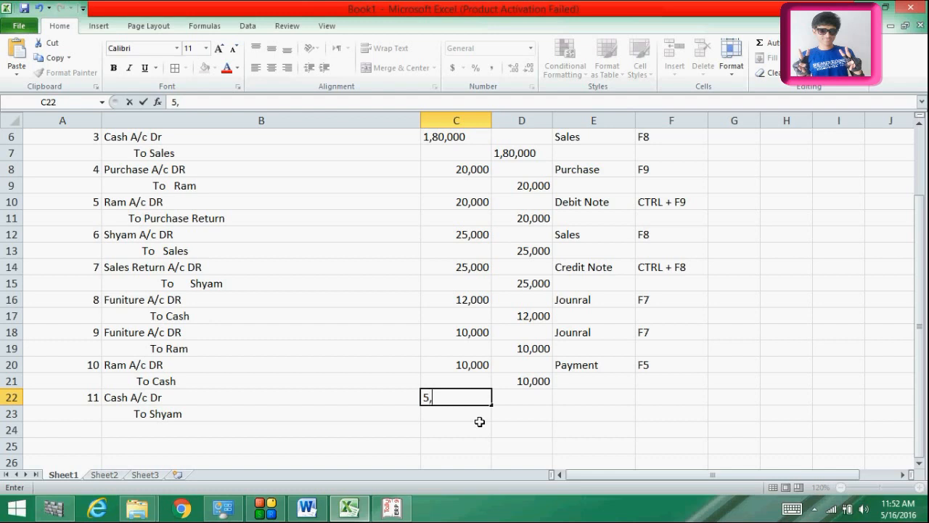
{"action": "key", "text": "Return"}
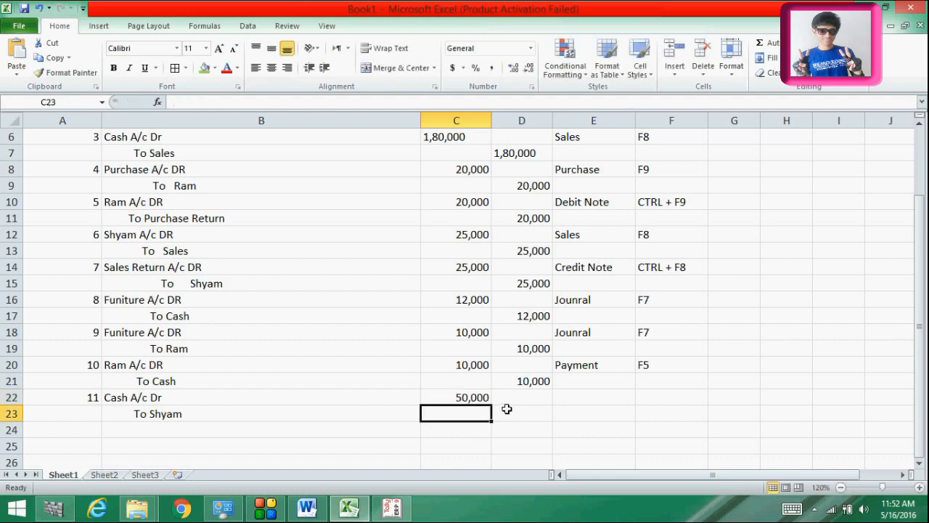
{"action": "double_click", "coordinate": [482, 398]}
{"action": "key", "text": "BackSpace"}
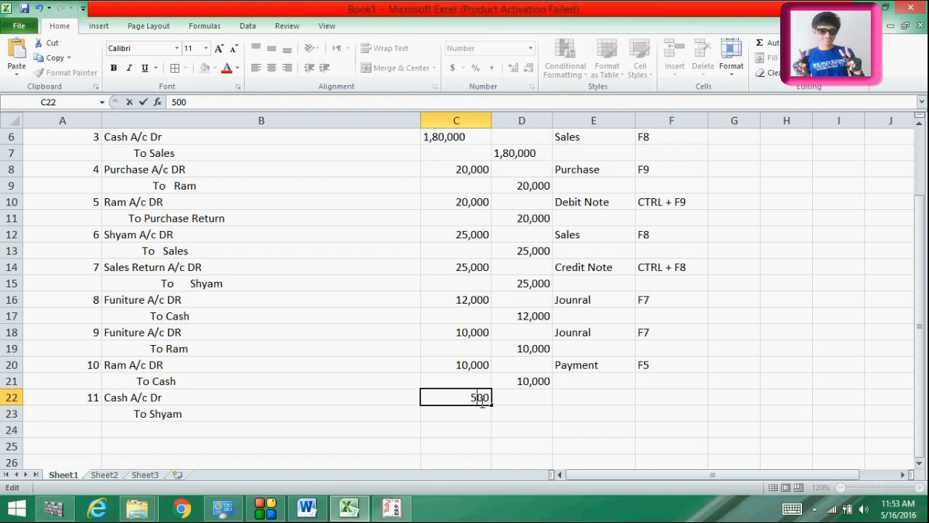
{"action": "type", "text": ",0"}
{"action": "key", "text": "Return"}
{"action": "left_click", "coordinate": [520, 408]}
{"action": "type", "text": "5,000"}
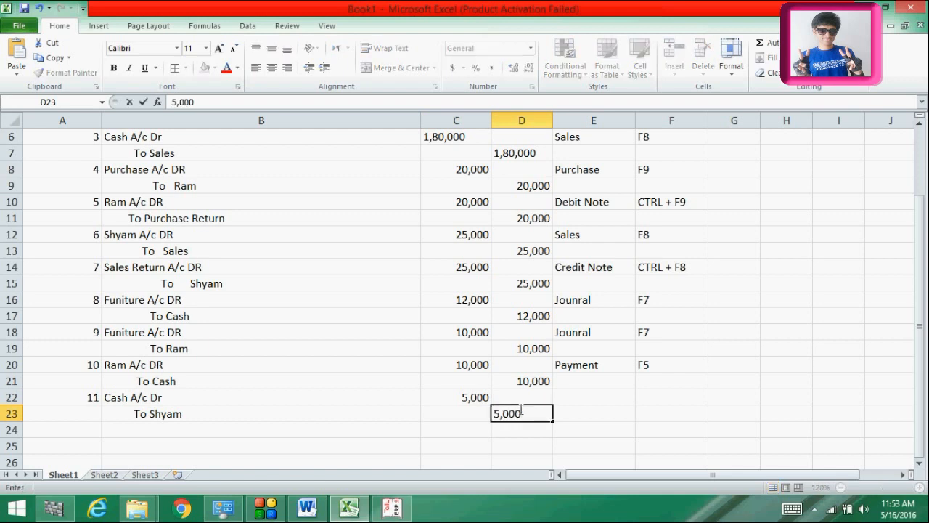
{"action": "key", "text": "Return"}
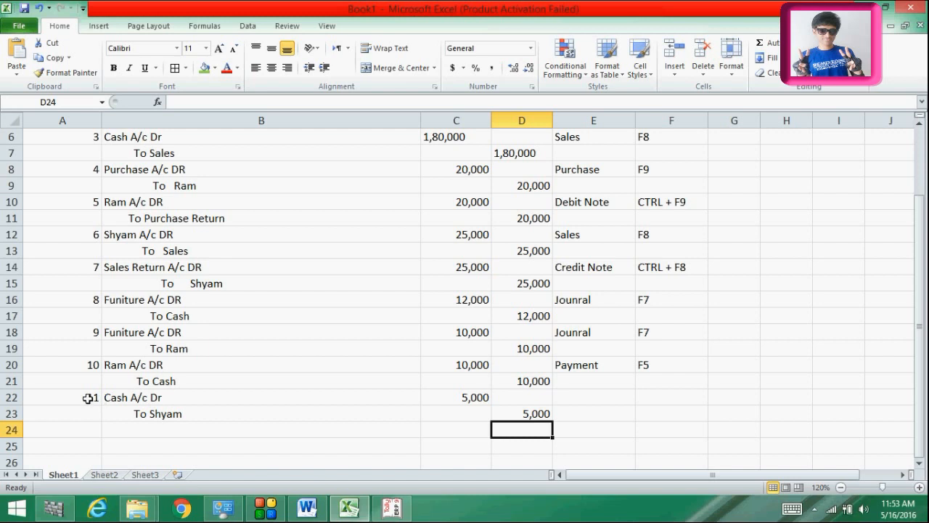
Enter Reciept as the voucher type of entry 11 in E22.
{"action": "left_click", "coordinate": [575, 397]}
{"action": "type", "text": "R"}
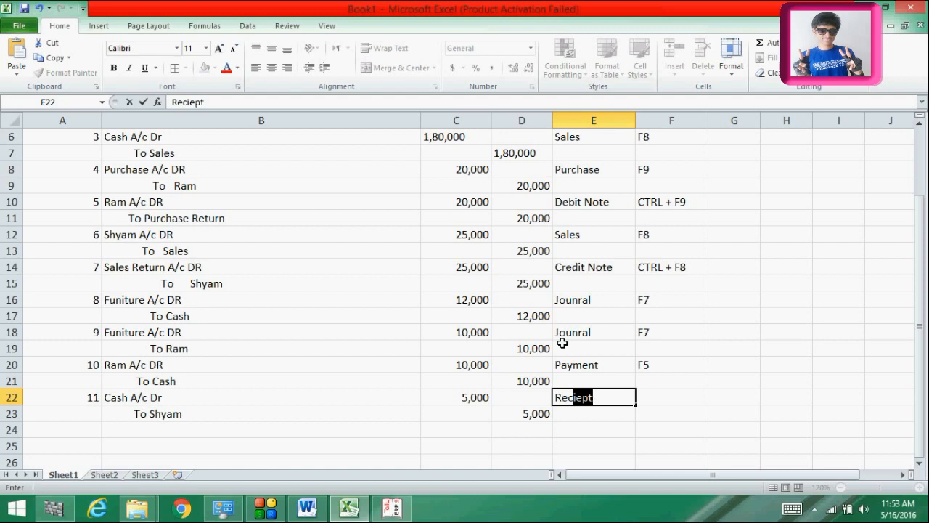
{"action": "type", "text": "ec"}
{"action": "key", "text": "Return"}
Examine the header row from Date to Keys at the start of the journal sheet.
{"action": "left_click", "coordinate": [660, 417]}
{"action": "double_click", "coordinate": [658, 414]}
{"action": "left_click_drag", "start_coordinate": [921, 224], "coordinate": [917, 164]}
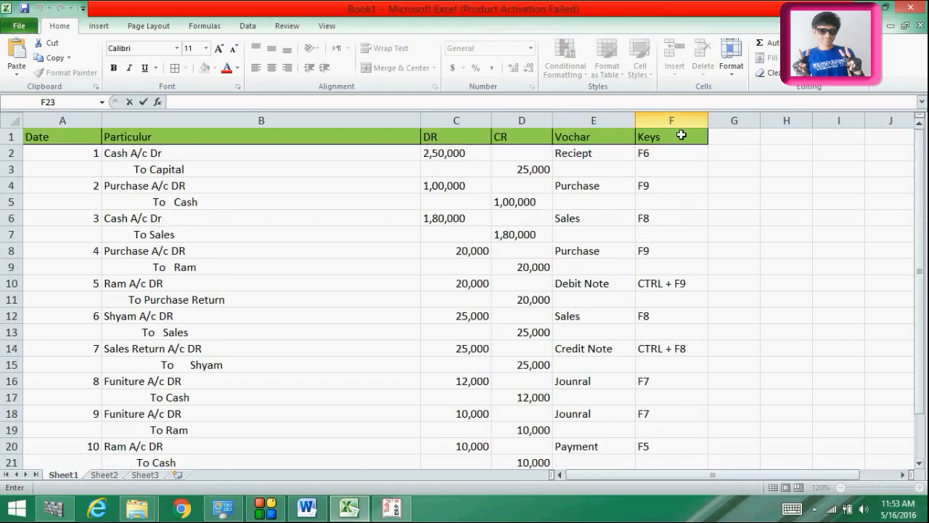
{"action": "left_click_drag", "start_coordinate": [679, 135], "coordinate": [279, 140]}
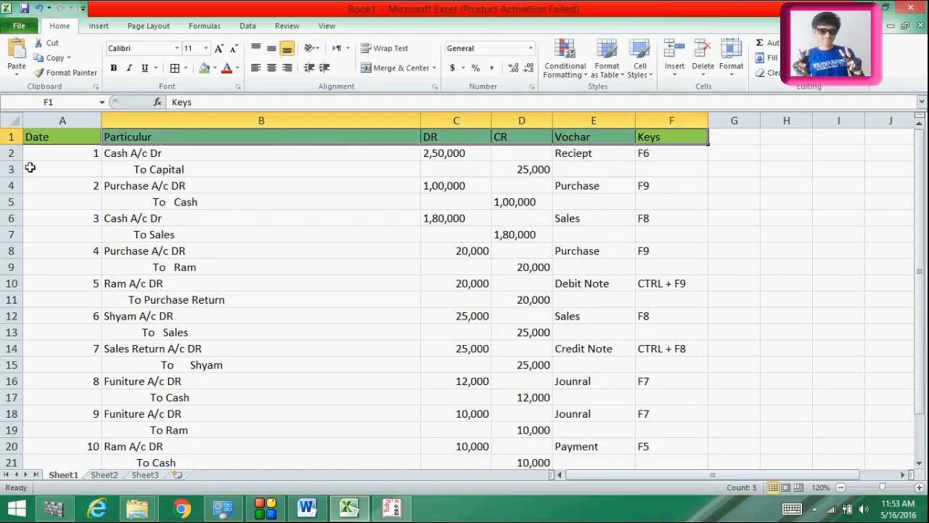
{"action": "left_click_drag", "start_coordinate": [31, 137], "coordinate": [682, 131]}
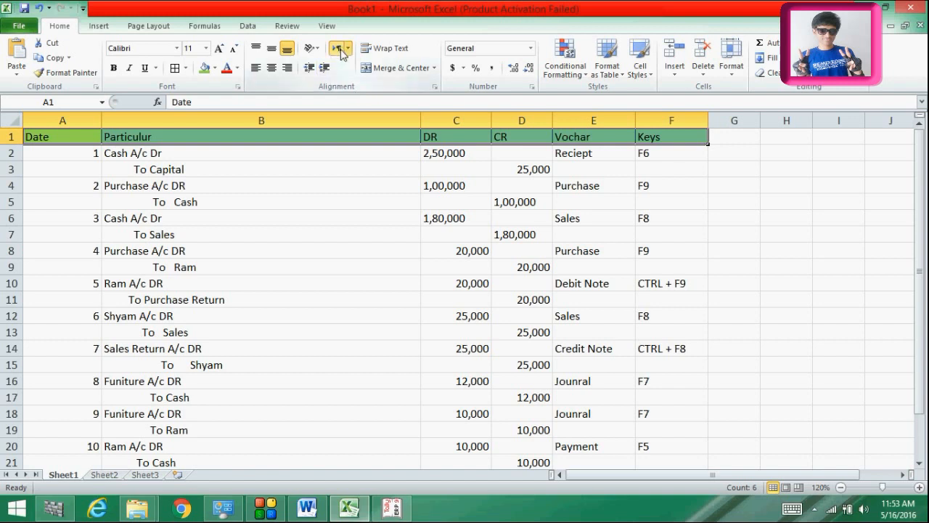
{"action": "left_click", "coordinate": [327, 232]}
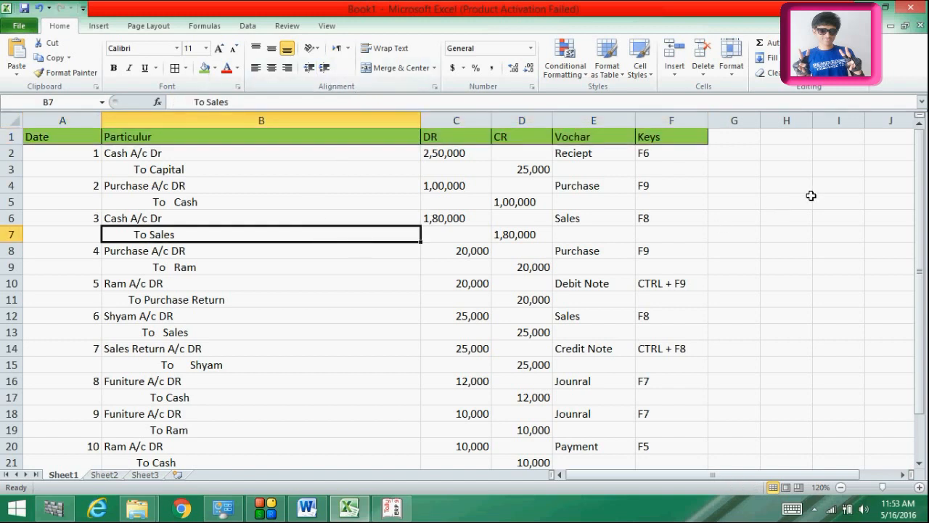
{"action": "left_click", "coordinate": [11, 136]}
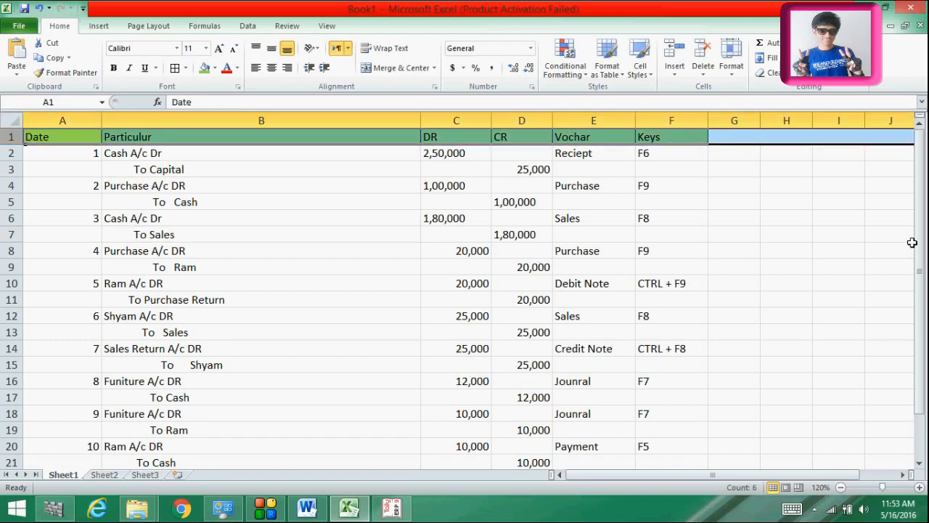
{"action": "left_click_drag", "start_coordinate": [922, 211], "coordinate": [923, 226]}
{"action": "left_click", "coordinate": [825, 234]}
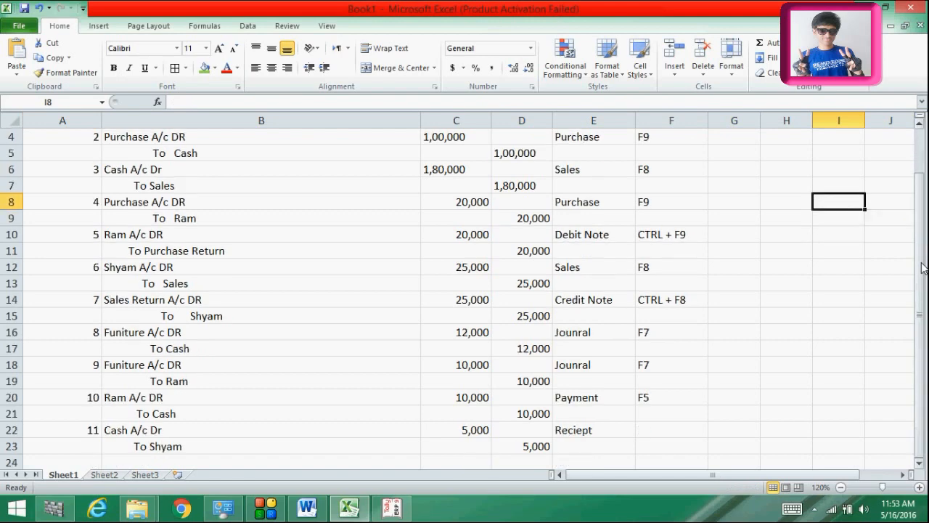
Enter F6 as the key for the Reciept voucher of entry 11 in F22.
{"action": "left_click", "coordinate": [569, 450]}
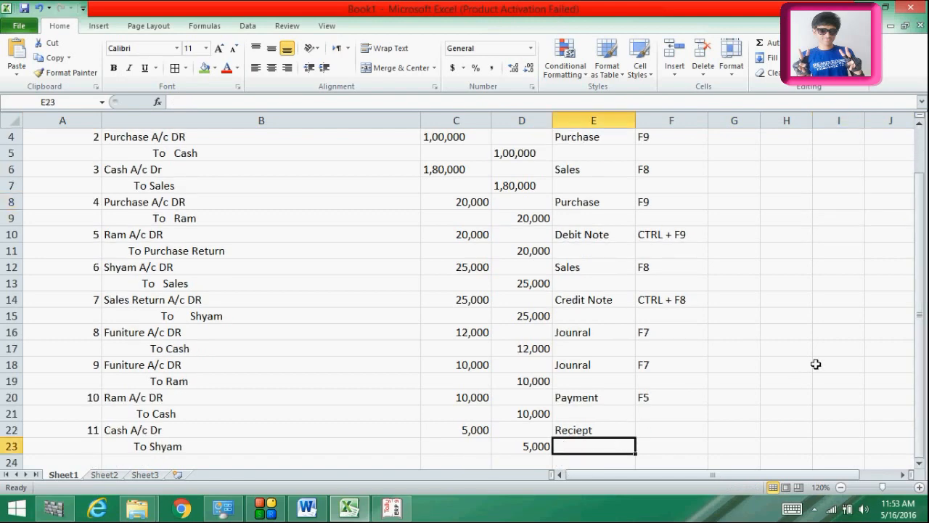
{"action": "left_click_drag", "start_coordinate": [924, 289], "coordinate": [924, 301]}
{"action": "left_click", "coordinate": [649, 432]}
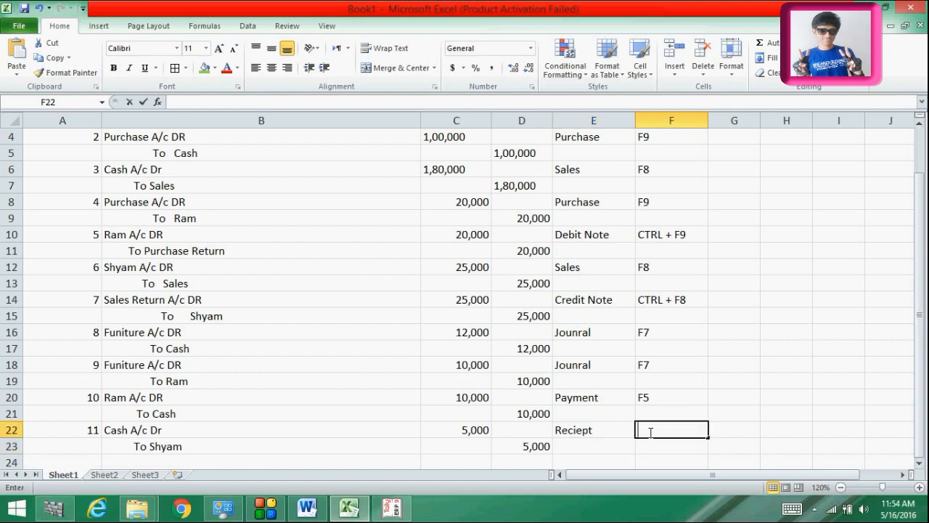
{"action": "type", "text": "F"}
{"action": "key", "text": "Tab"}
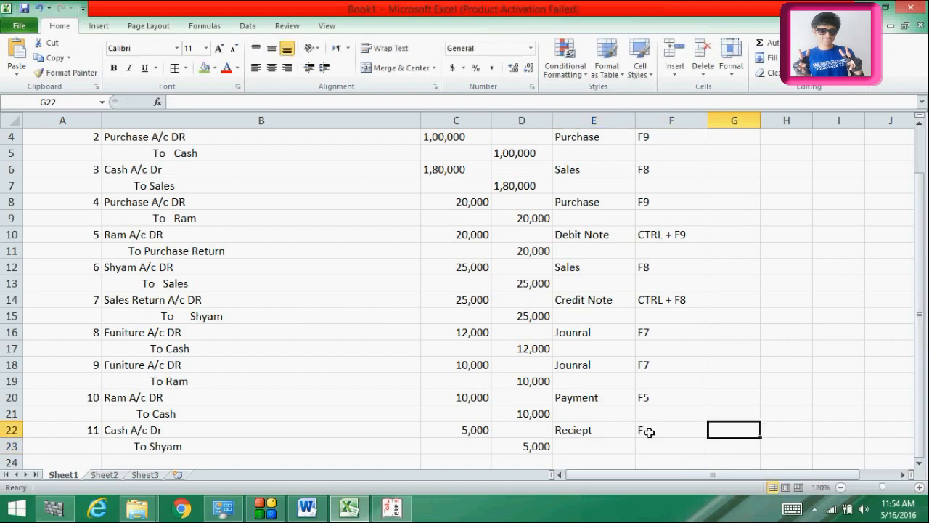
{"action": "double_click", "coordinate": [654, 432]}
{"action": "key", "text": "Return"}
{"action": "key", "text": "Return"}
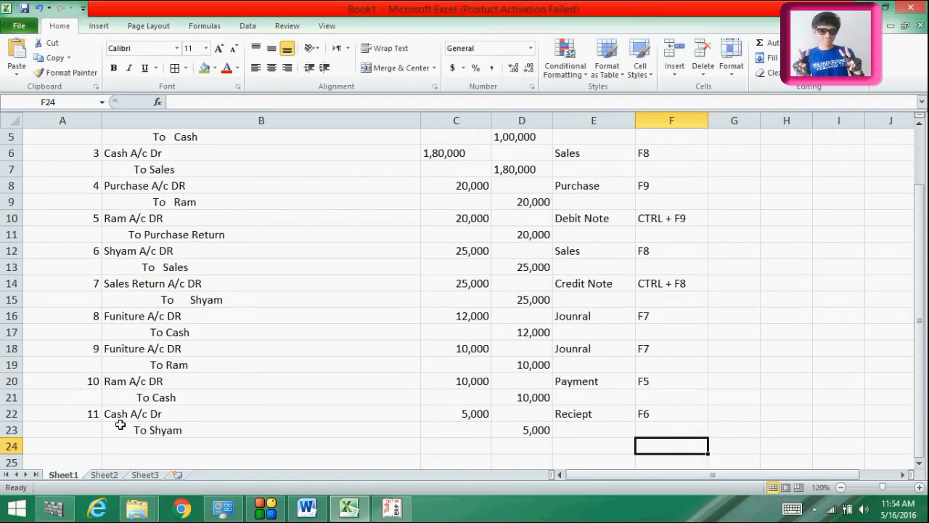
Number the next journal entry 12 in A24 and select its particulars cell B24.
{"action": "left_click", "coordinate": [97, 445]}
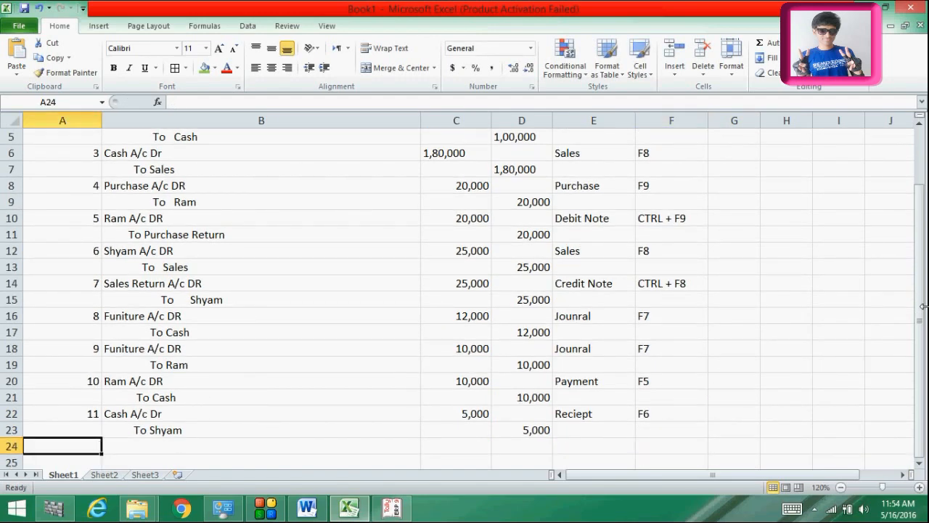
{"action": "type", "text": "12"}
{"action": "left_click", "coordinate": [133, 446]}
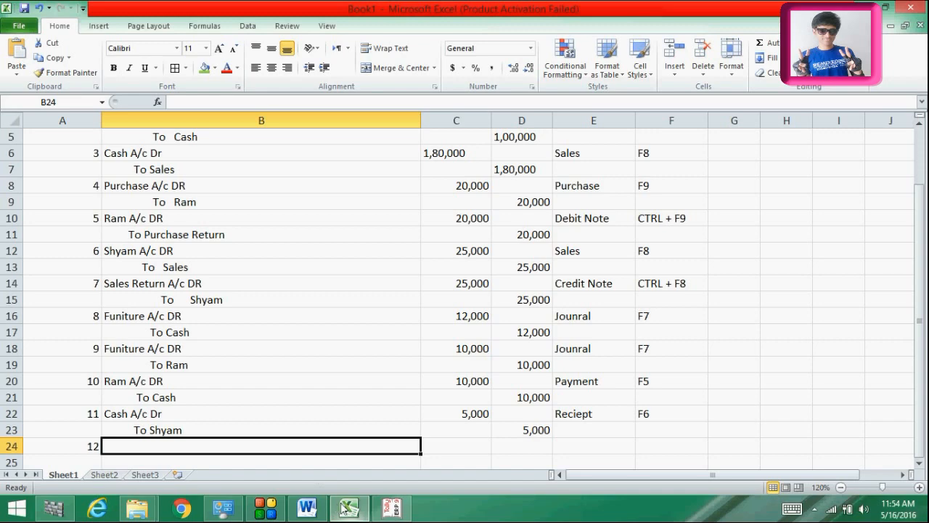
{"action": "left_click", "coordinate": [343, 506]}
{"action": "left_click", "coordinate": [347, 508]}
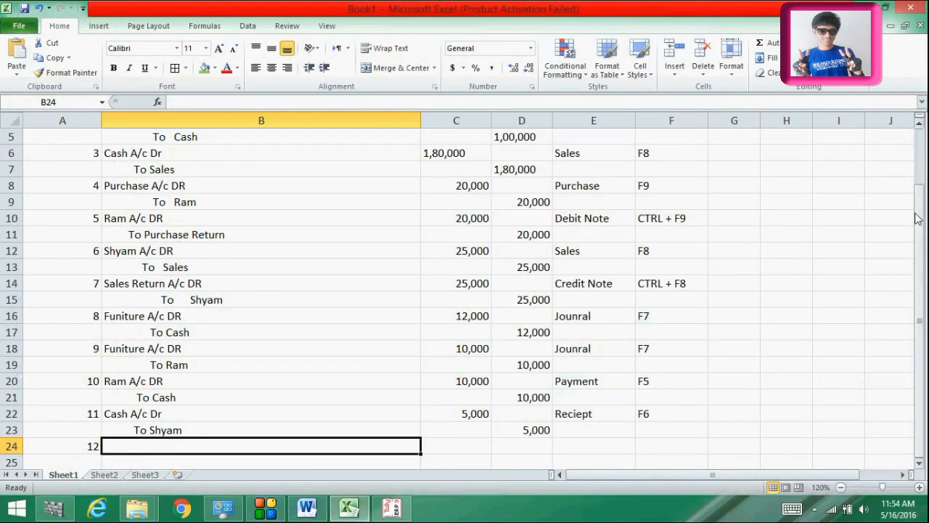
{"action": "left_click_drag", "start_coordinate": [925, 207], "coordinate": [922, 124]}
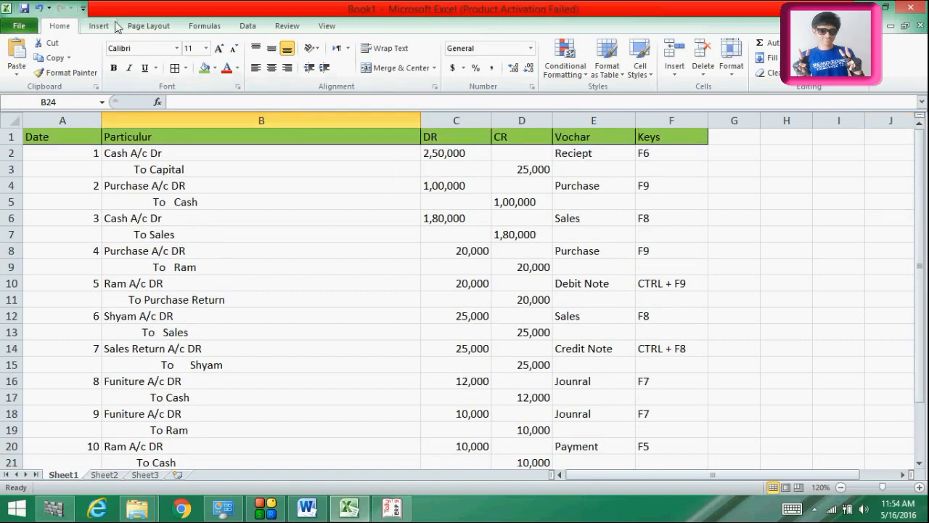
{"action": "left_click", "coordinate": [248, 26]}
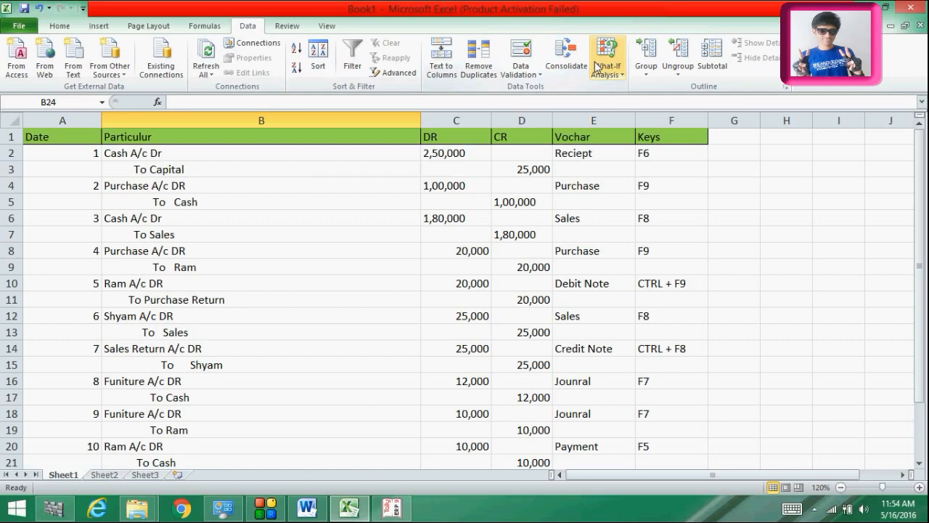
{"action": "left_click", "coordinate": [289, 26]}
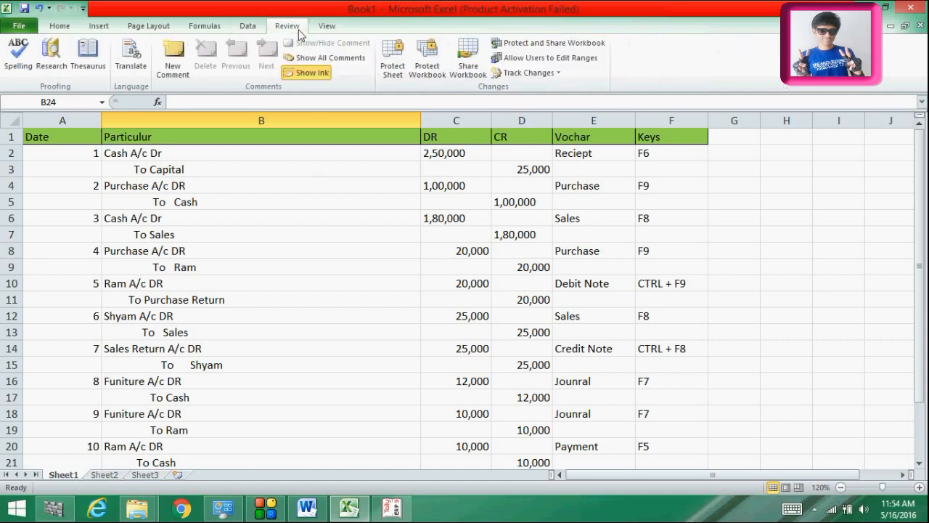
Freeze the top row of the journal sheet so the headings stay visible while scrolling to entry 12.
{"action": "left_click", "coordinate": [320, 28]}
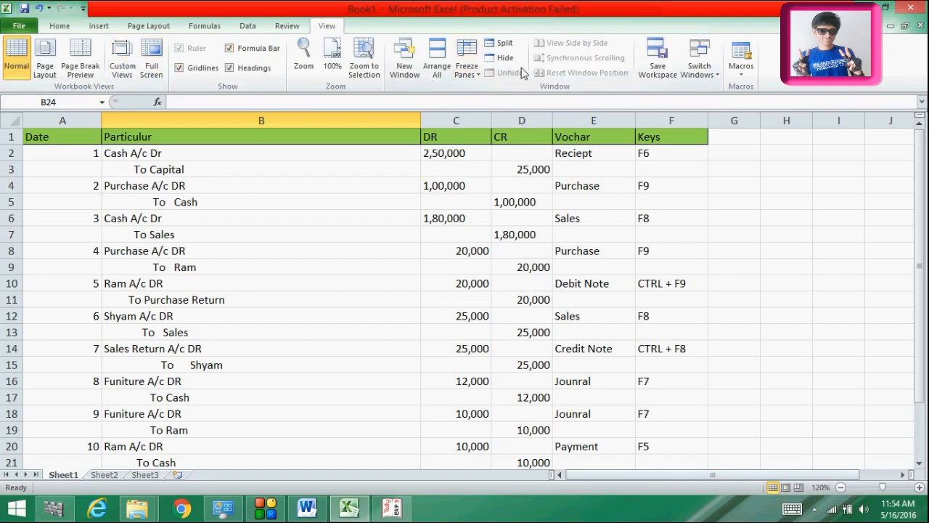
{"action": "left_click", "coordinate": [466, 64]}
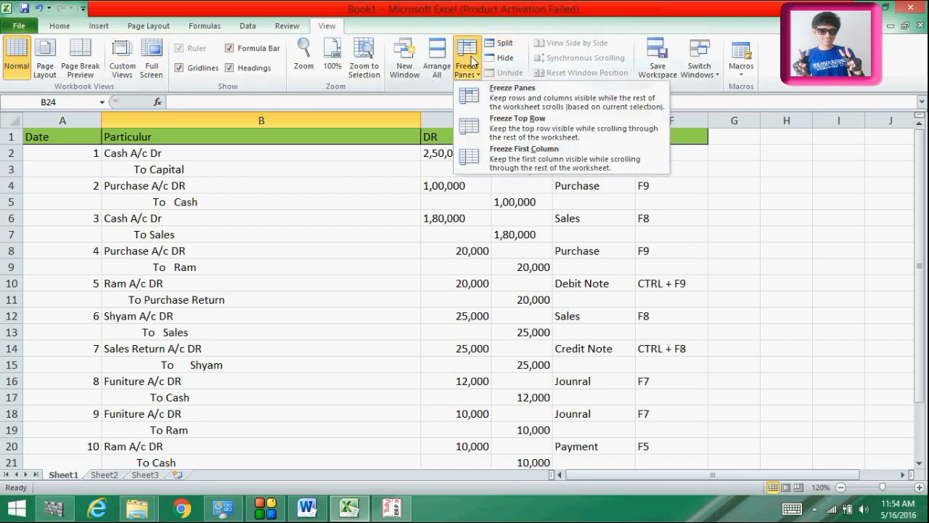
{"action": "left_click", "coordinate": [494, 117]}
{"action": "left_click_drag", "start_coordinate": [923, 138], "coordinate": [922, 228]}
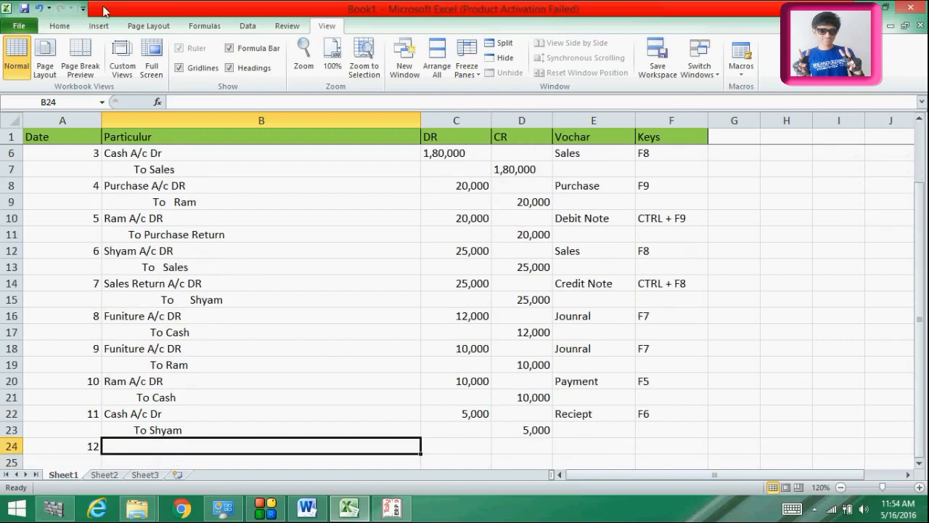
{"action": "left_click", "coordinate": [59, 25]}
Select B24 for entry 12, then switch to the Word document and read the transactions from number 12 onward.
{"action": "left_click", "coordinate": [161, 433]}
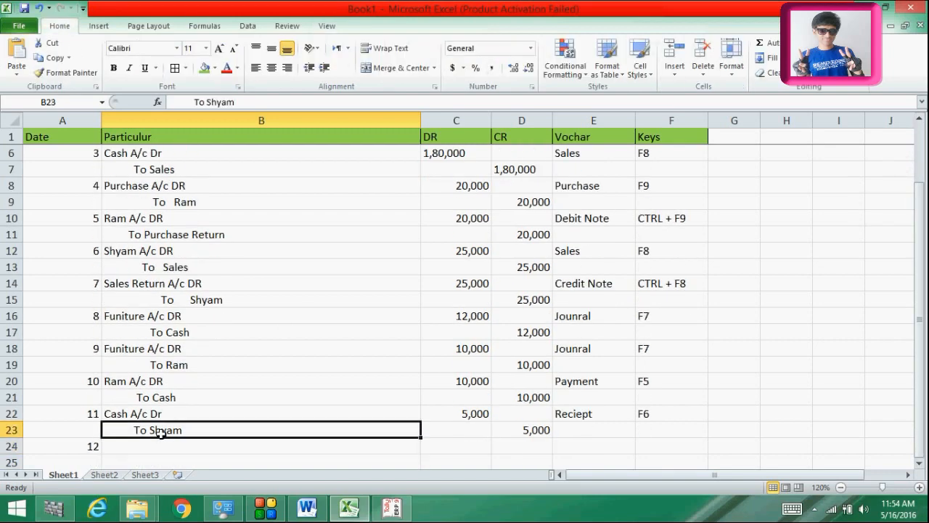
{"action": "left_click", "coordinate": [183, 450]}
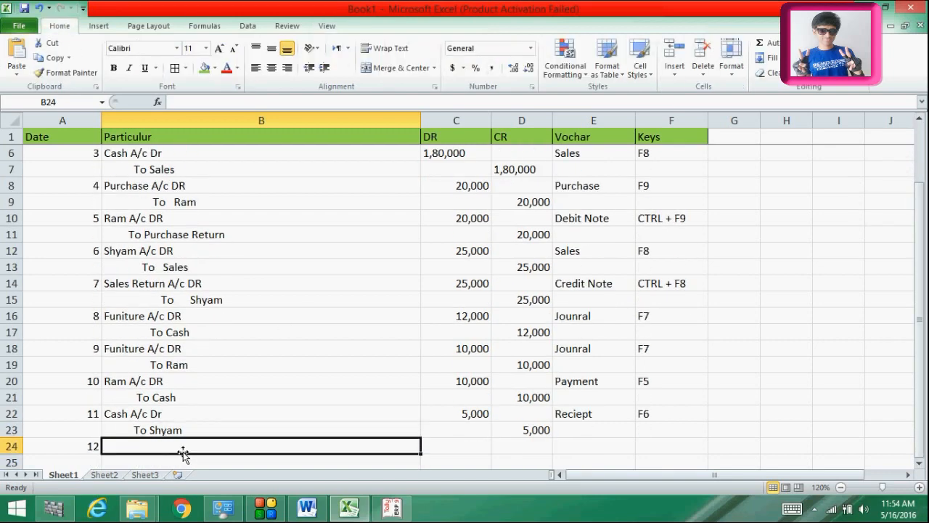
{"action": "left_click", "coordinate": [306, 507]}
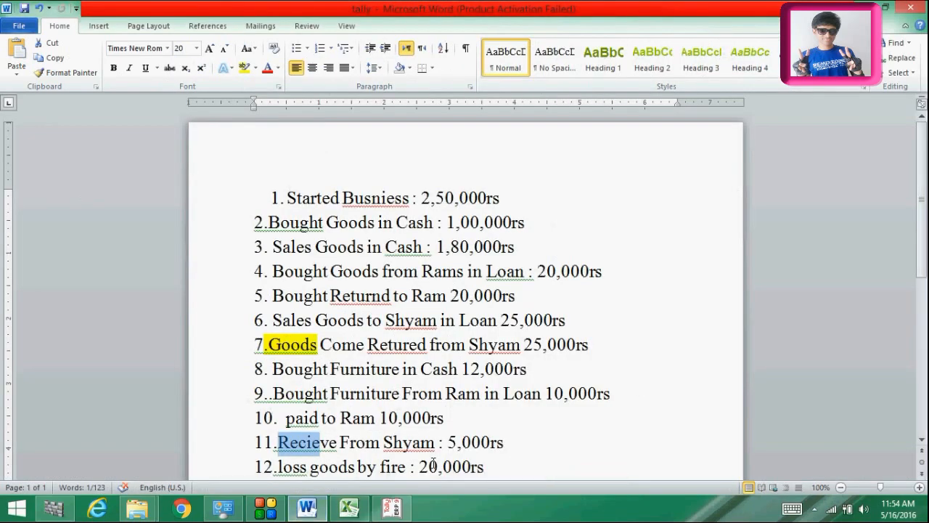
{"action": "left_click", "coordinate": [349, 507]}
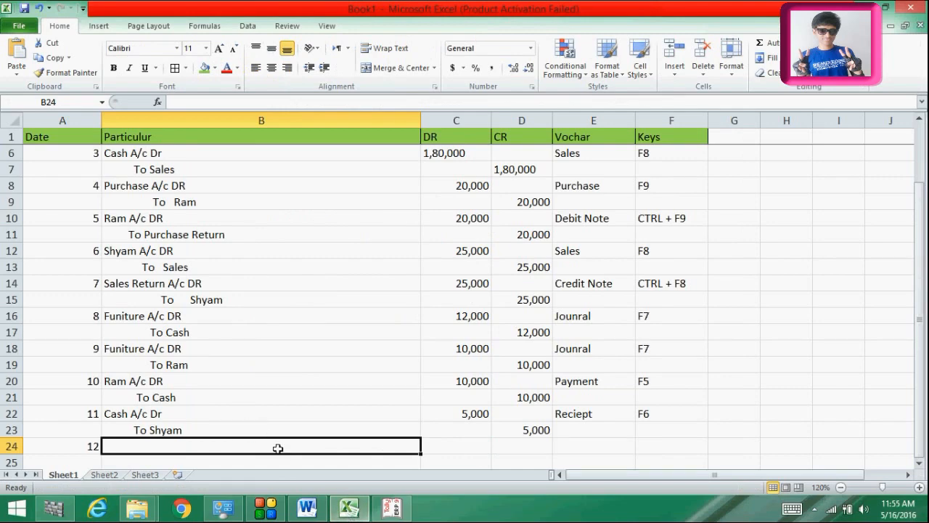
{"action": "left_click", "coordinate": [349, 508]}
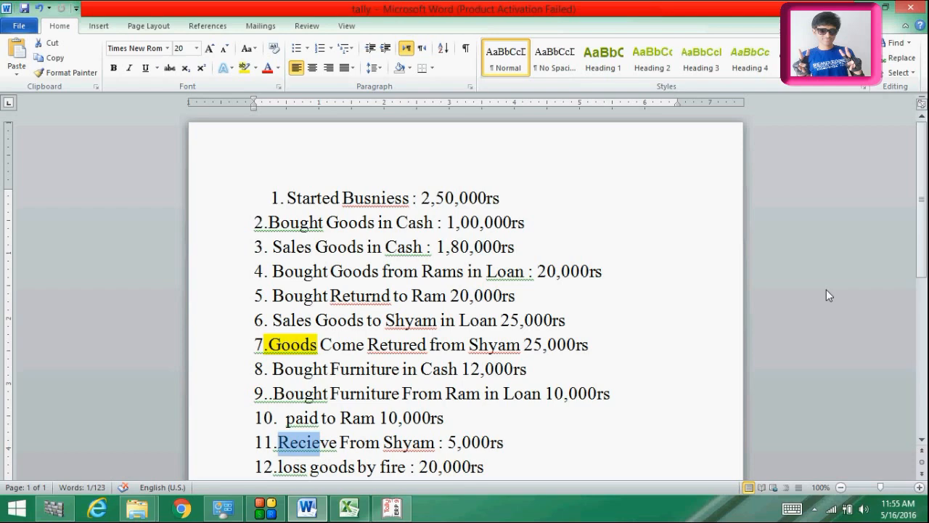
{"action": "scroll", "coordinate": [911, 261], "scroll_direction": "down", "scroll_amount": 1}
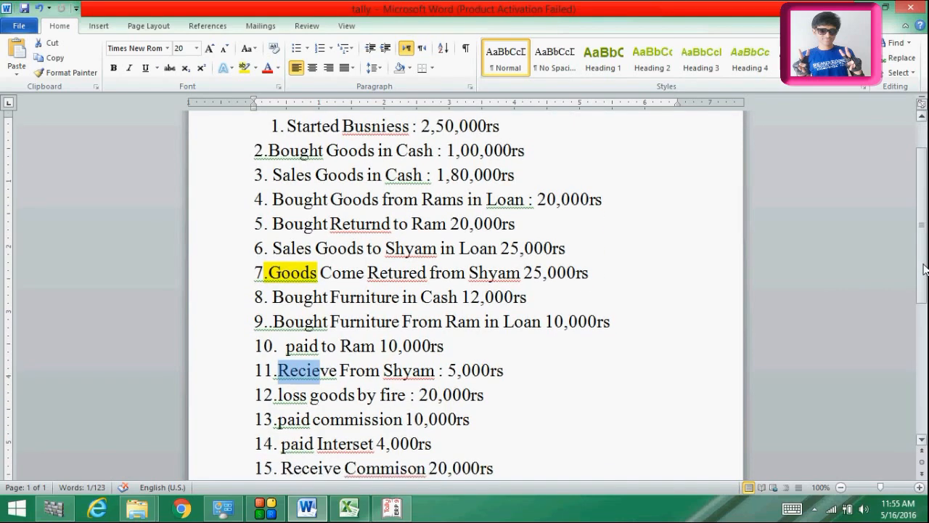
{"action": "left_click_drag", "start_coordinate": [924, 269], "coordinate": [924, 284]}
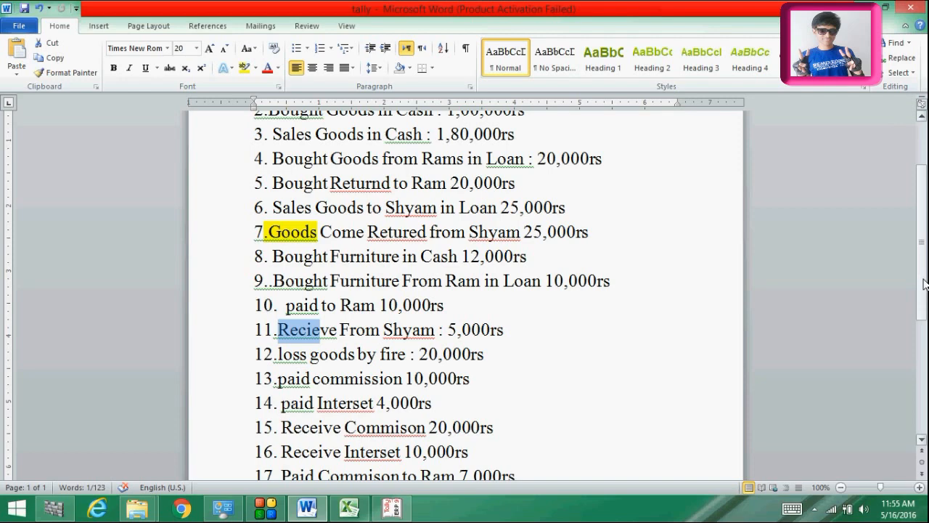
Switch to Excel and enter Loss by Fire A/C Dr as the debit particulars of entry 12 in B24.
{"action": "left_click", "coordinate": [349, 508]}
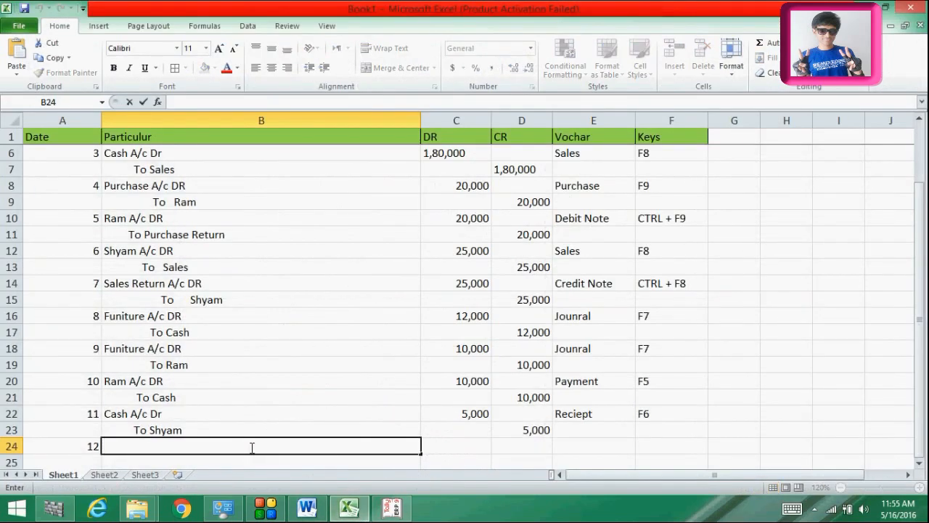
{"action": "key", "text": "BackSpace"}
{"action": "key", "text": "BackSpace"}
{"action": "type", "text": "oss by Fir"}
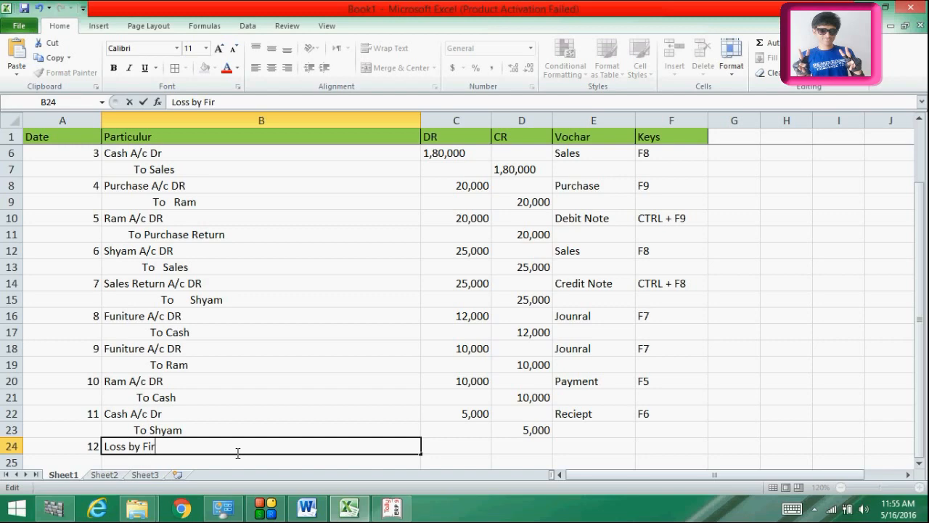
{"action": "type", "text": "e A/C DR"}
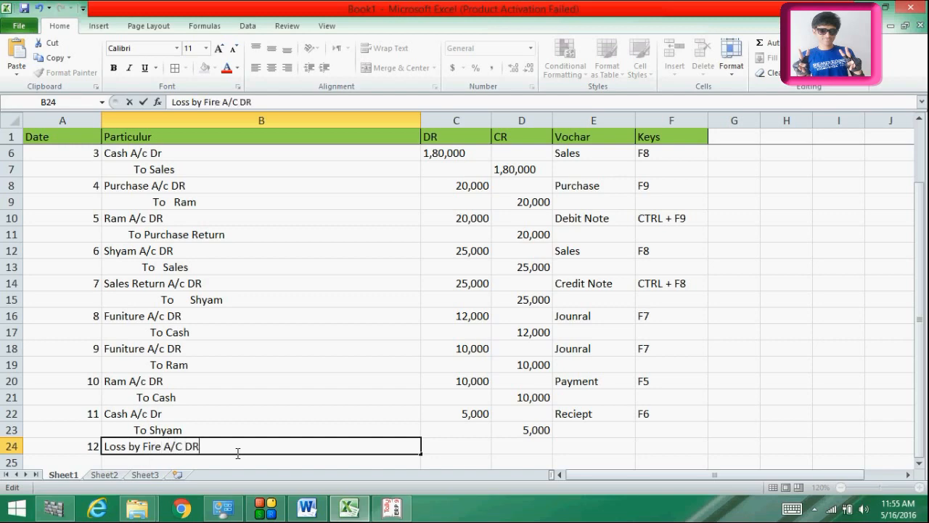
{"action": "key", "text": "Return"}
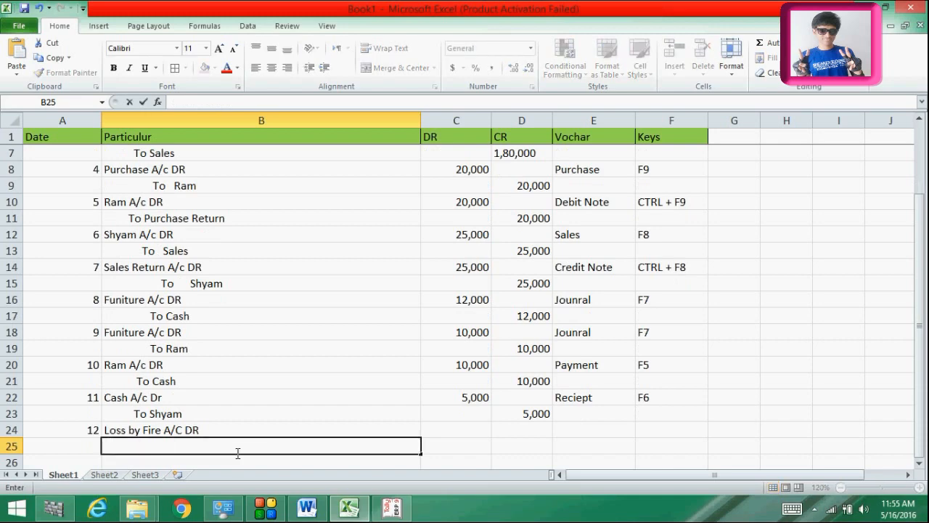
{"action": "left_click", "coordinate": [210, 431]}
{"action": "double_click", "coordinate": [211, 431]}
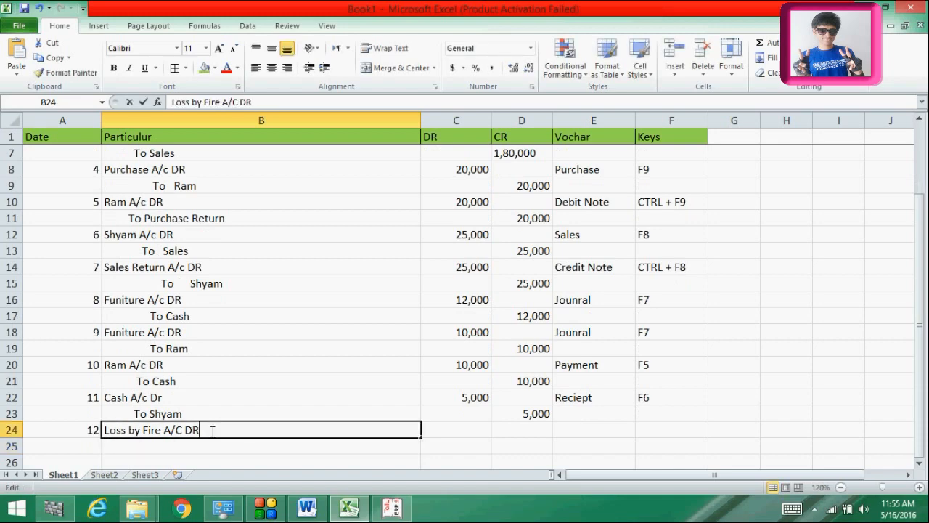
{"action": "key", "text": "BackSpace"}
{"action": "key", "text": "Return"}
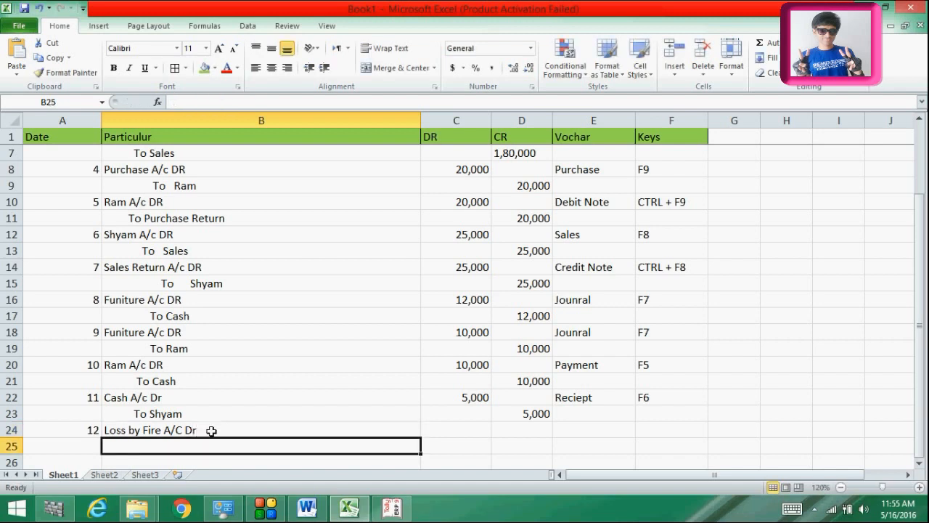
Enter an indented To Purchase as the credit line of entry 12 in B25.
{"action": "double_click", "coordinate": [196, 447]}
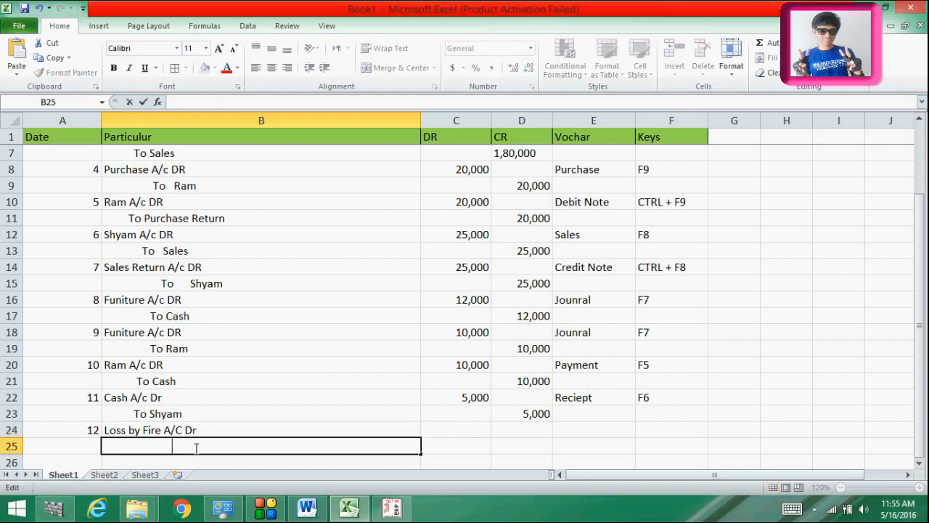
{"action": "type", "text": "TO Purchase"}
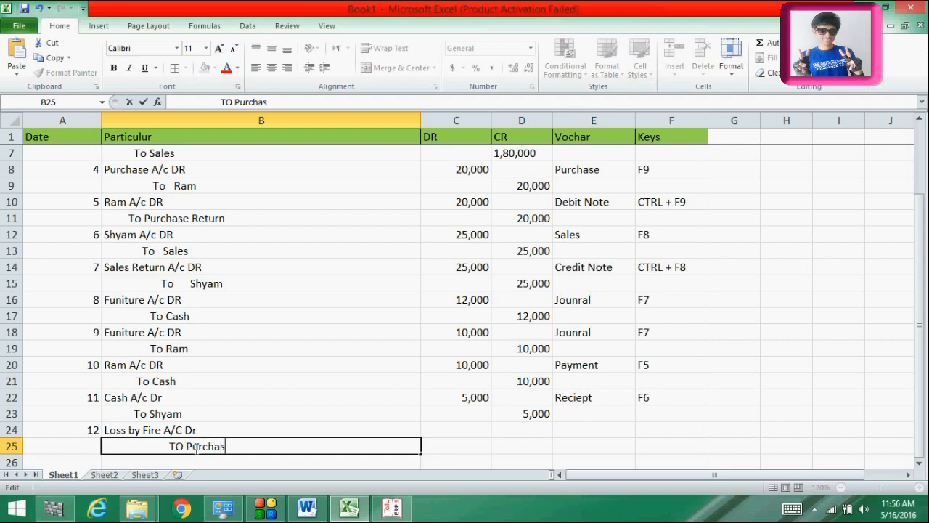
{"action": "left_click", "coordinate": [184, 446]}
{"action": "key", "text": "BackSpace"}
{"action": "type", "text": "o"}
{"action": "left_click", "coordinate": [245, 450]}
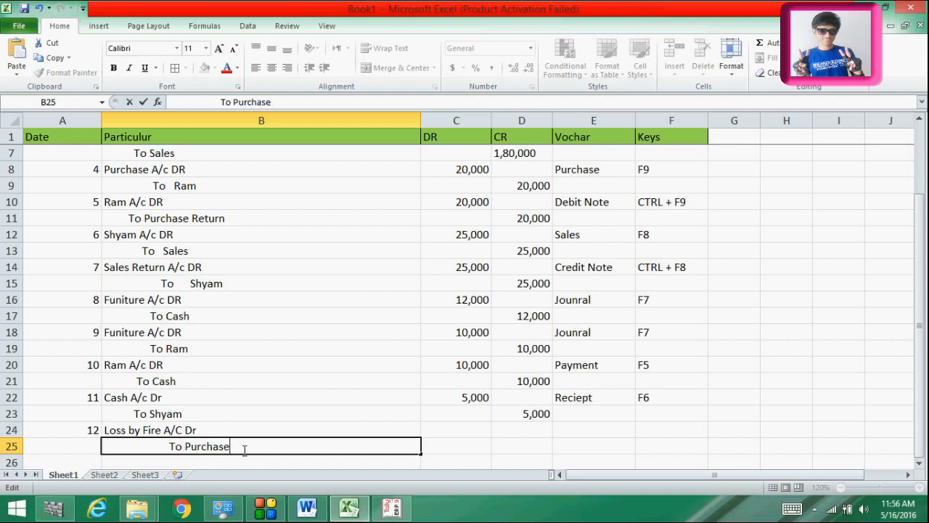
Check transaction 12 in the Word document and enter 20,000 as its debit in C24 and credit in D25.
{"action": "left_click", "coordinate": [313, 508]}
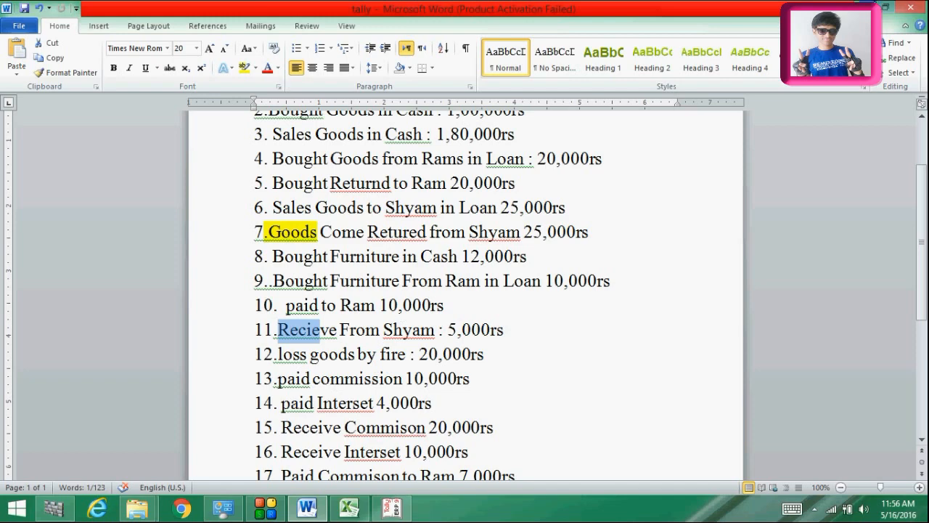
{"action": "key", "text": "alt+Tab"}
{"action": "left_click", "coordinate": [476, 431]}
{"action": "type", "text": "20,000"}
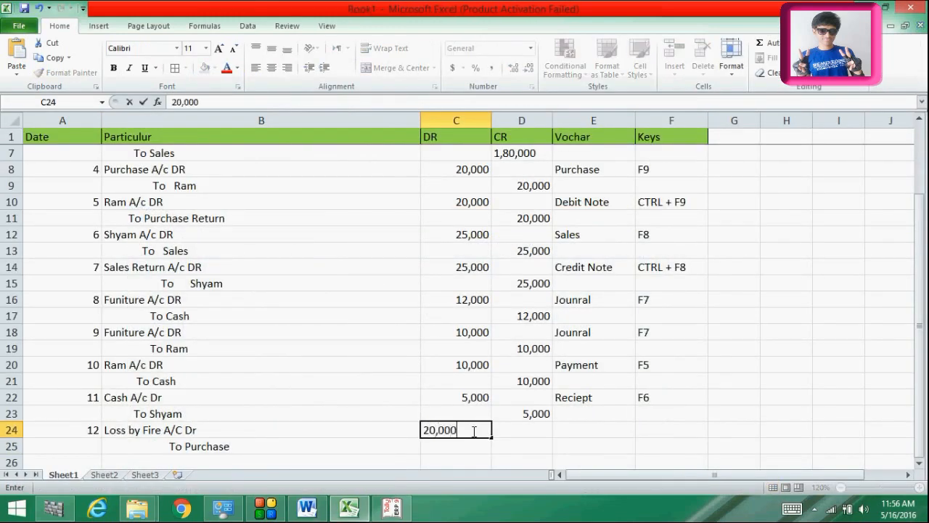
{"action": "left_click", "coordinate": [528, 443]}
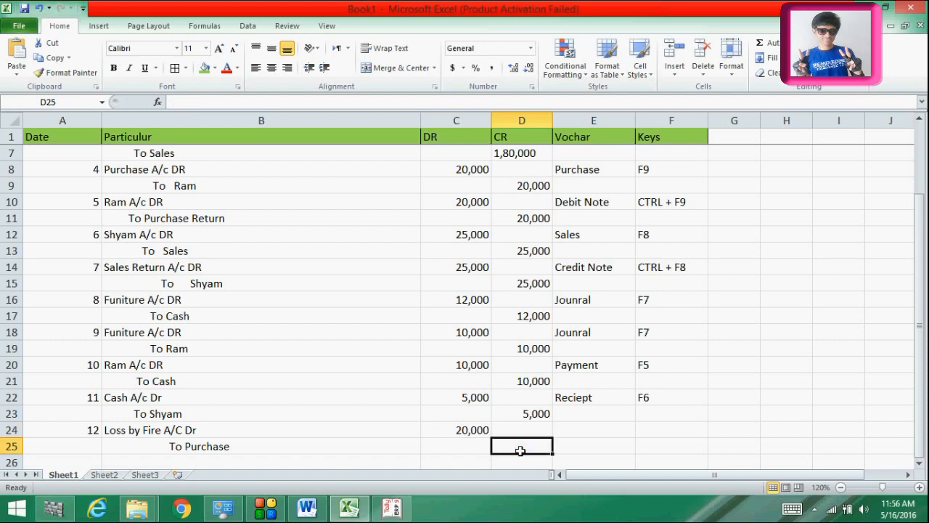
{"action": "type", "text": "20,000"}
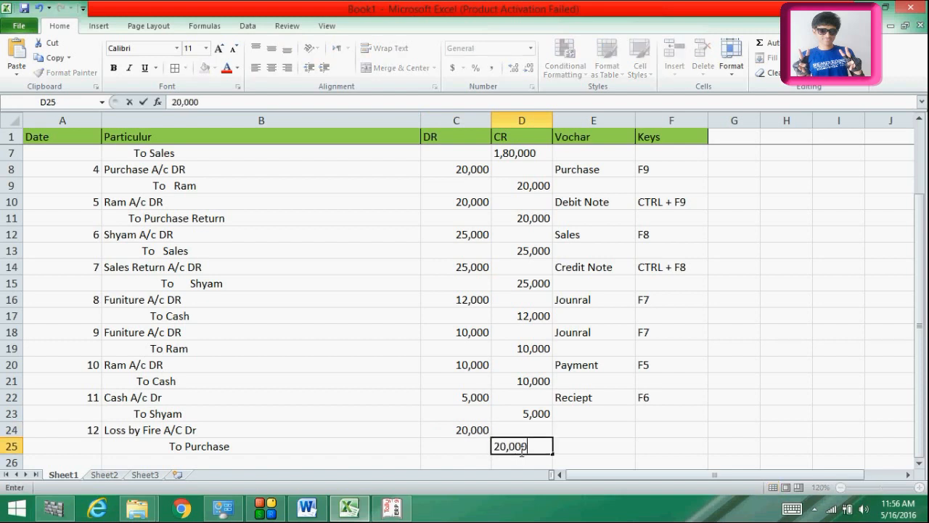
Enter Jounral as the voucher type of entry 12 in E24 and F7 as its key in F24.
{"action": "left_click", "coordinate": [587, 428]}
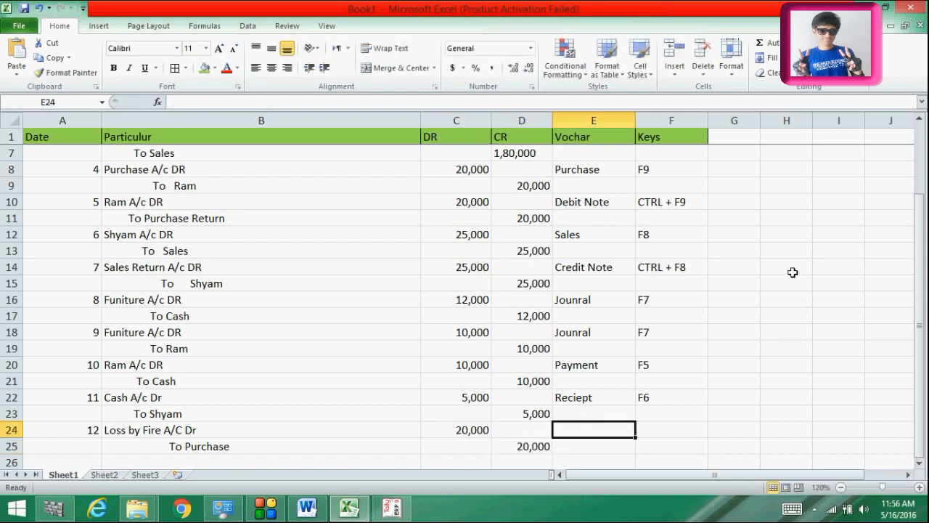
{"action": "left_click_drag", "start_coordinate": [922, 227], "coordinate": [922, 270]}
{"action": "type", "text": "Jounral"}
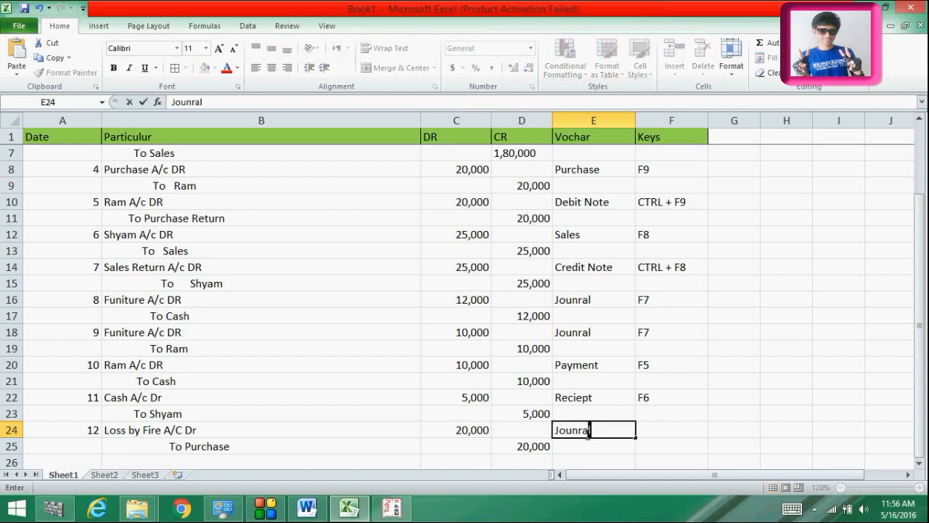
{"action": "left_click", "coordinate": [647, 429]}
{"action": "type", "text": "F"}
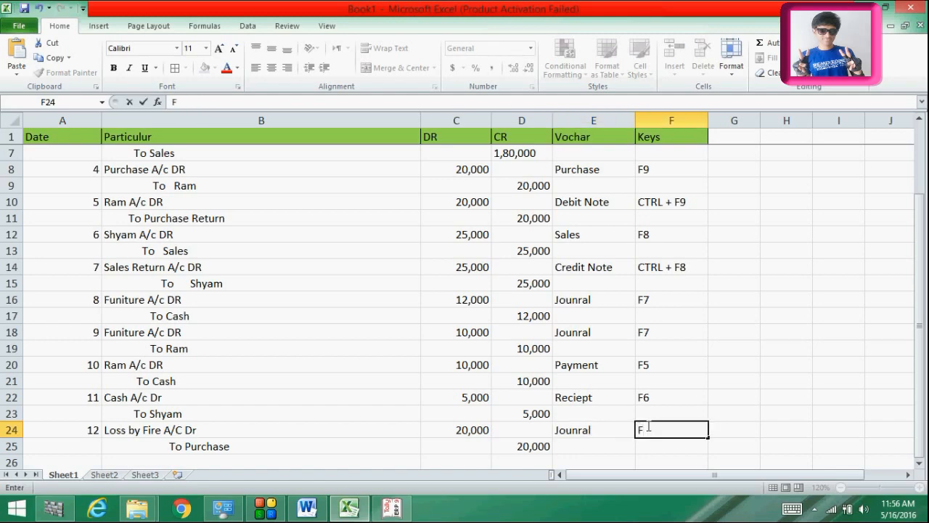
{"action": "type", "text": "7"}
{"action": "key", "text": "Return"}
{"action": "key", "text": "Return"}
{"action": "key", "text": "Return"}
{"action": "key", "text": "Return"}
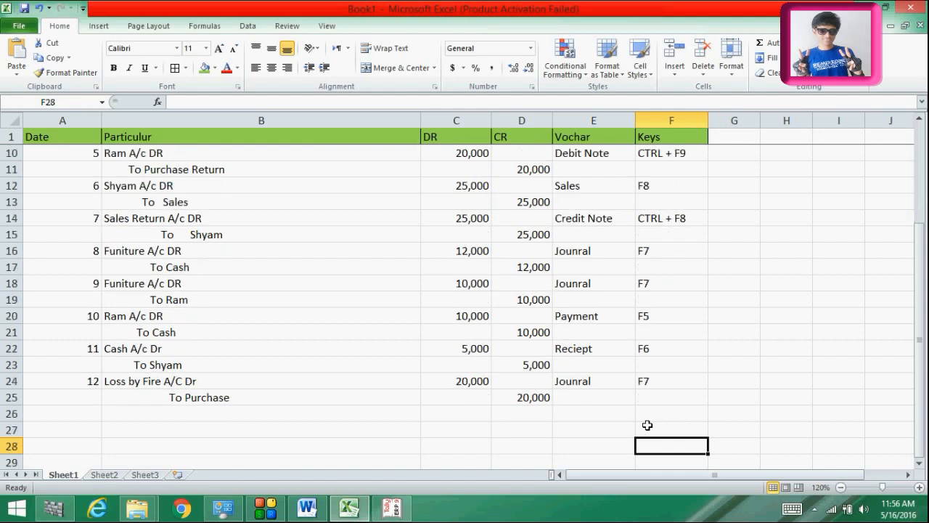
Number the next journal entry 13 in A26 and look up transaction 13 in the Word document.
{"action": "left_click", "coordinate": [87, 413]}
{"action": "type", "text": "13."}
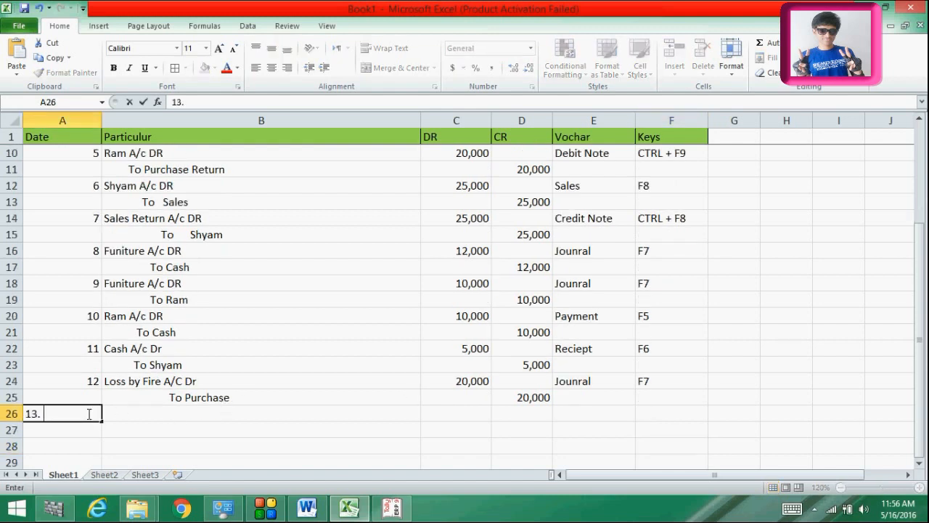
{"action": "left_click", "coordinate": [126, 412]}
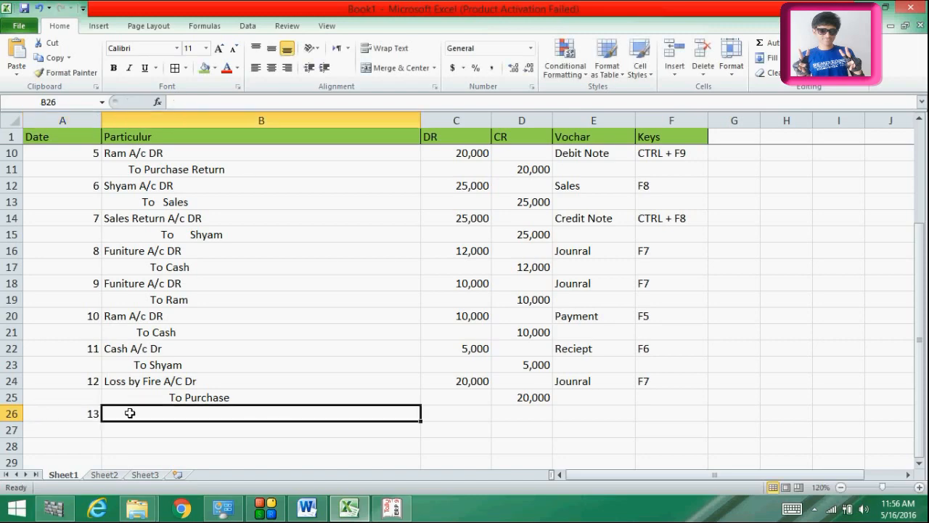
{"action": "left_click", "coordinate": [306, 507]}
{"action": "left_click_drag", "start_coordinate": [280, 354], "coordinate": [354, 354]}
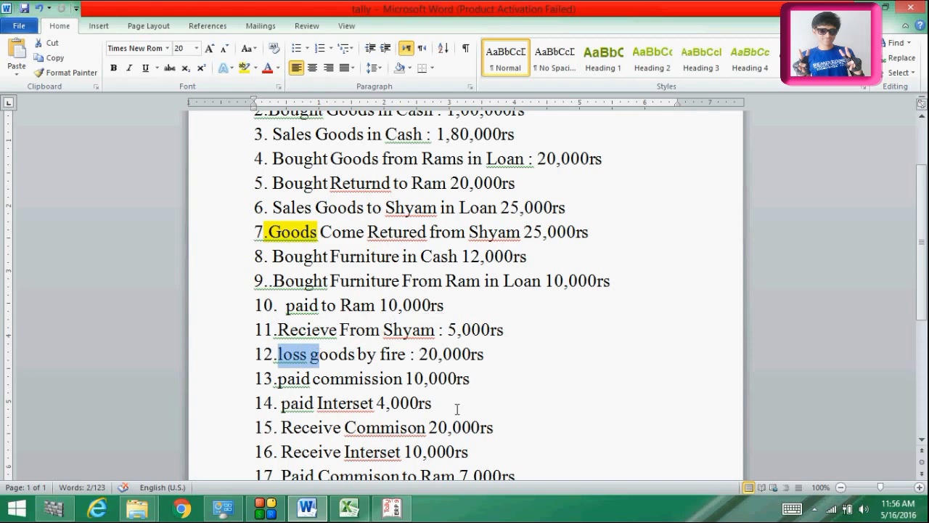
{"action": "left_click", "coordinate": [867, 6]}
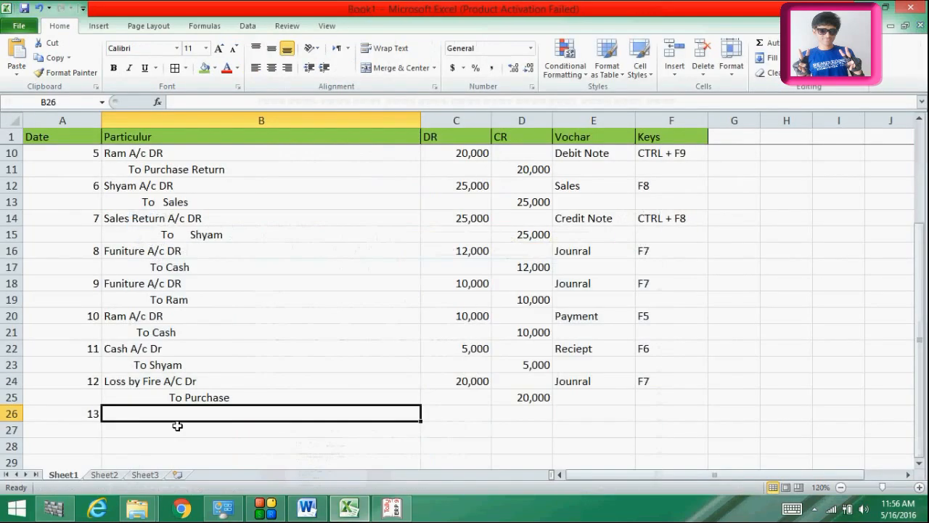
Enter Commision A/c DR as the debit particulars of entry 13 in B26.
{"action": "double_click", "coordinate": [147, 417]}
{"action": "type", "text": "C"}
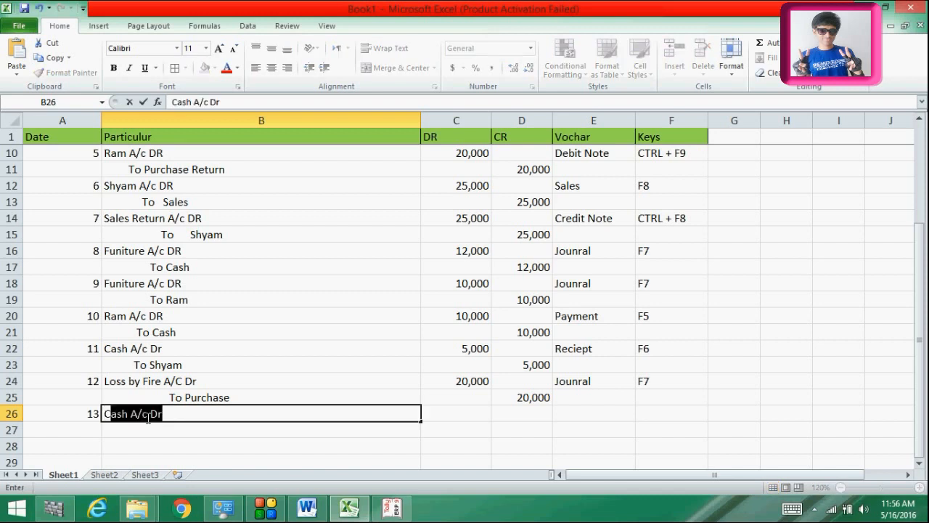
{"action": "type", "text": "ommision A"}
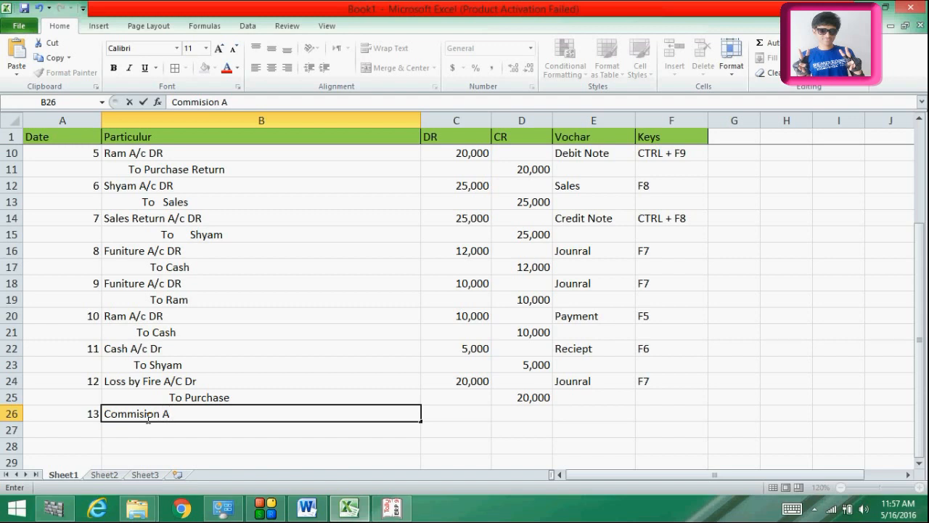
{"action": "type", "text": "/c DR"}
{"action": "key", "text": "Return"}
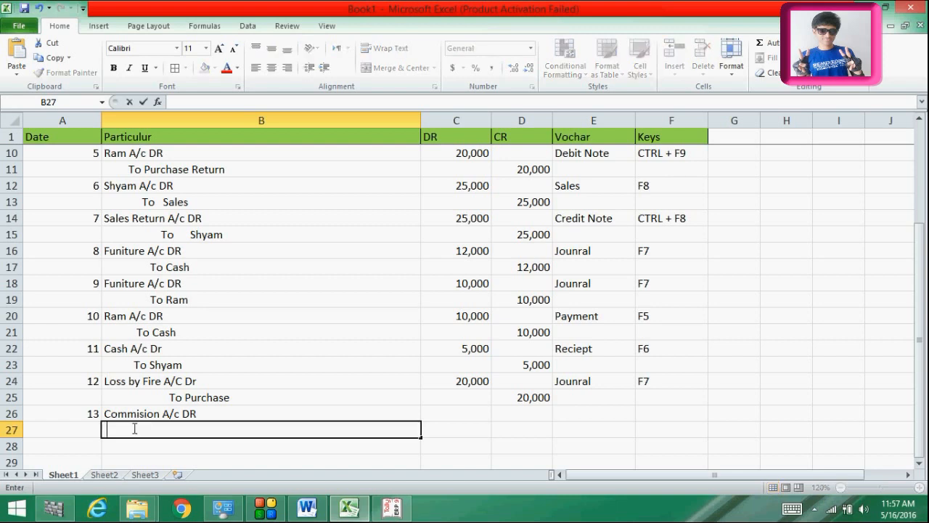
Enter an indented To Cash as the credit particulars of entry 13 in B27.
{"action": "type", "text": "T"}
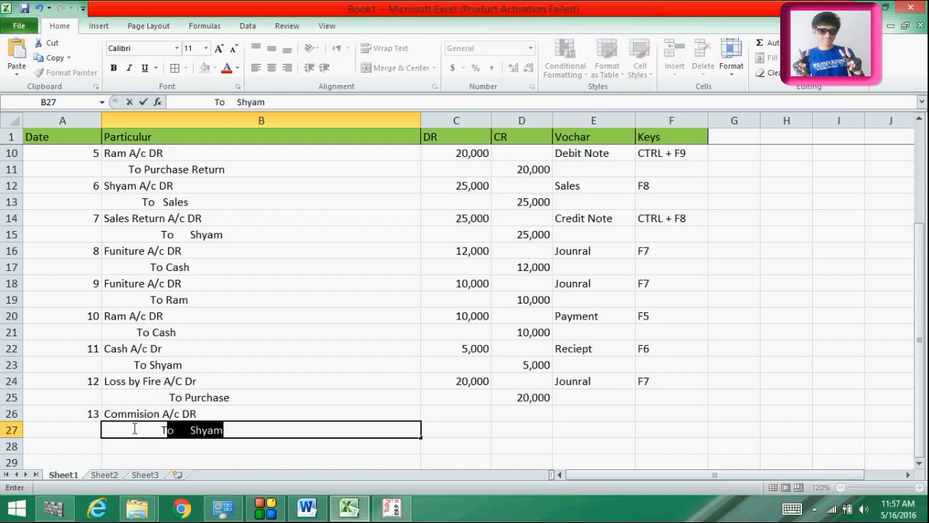
{"action": "type", "text": "o  Cash"}
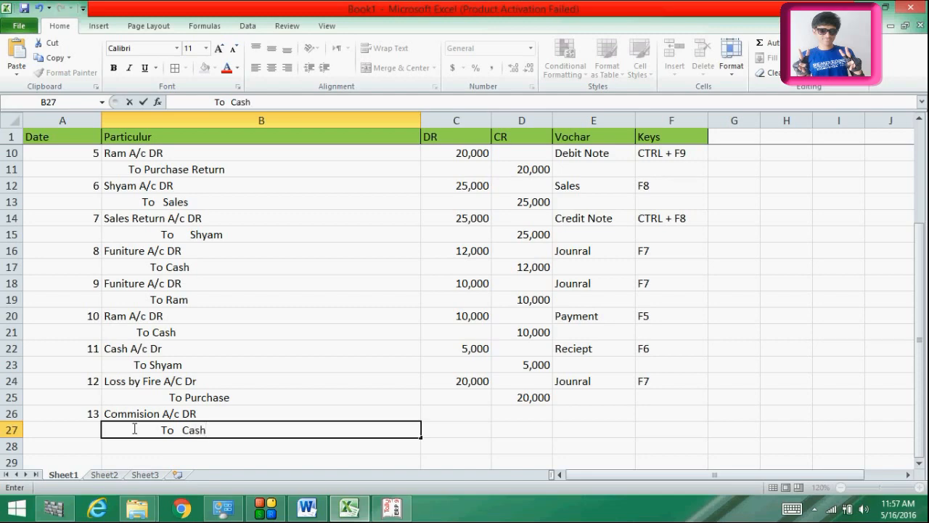
{"action": "left_click", "coordinate": [247, 444]}
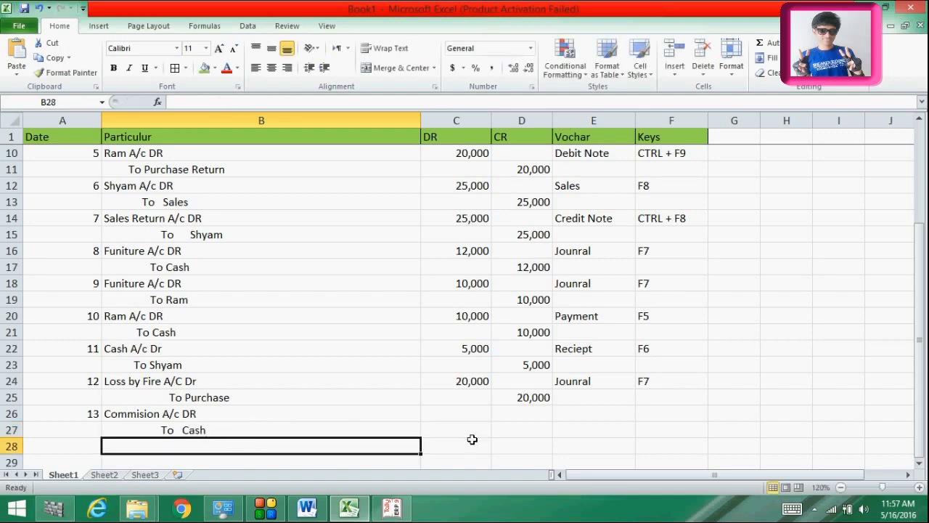
Check transaction 13 in the Word document and enter 10,000 as its debit in C26 and credit in D27.
{"action": "left_click", "coordinate": [299, 511]}
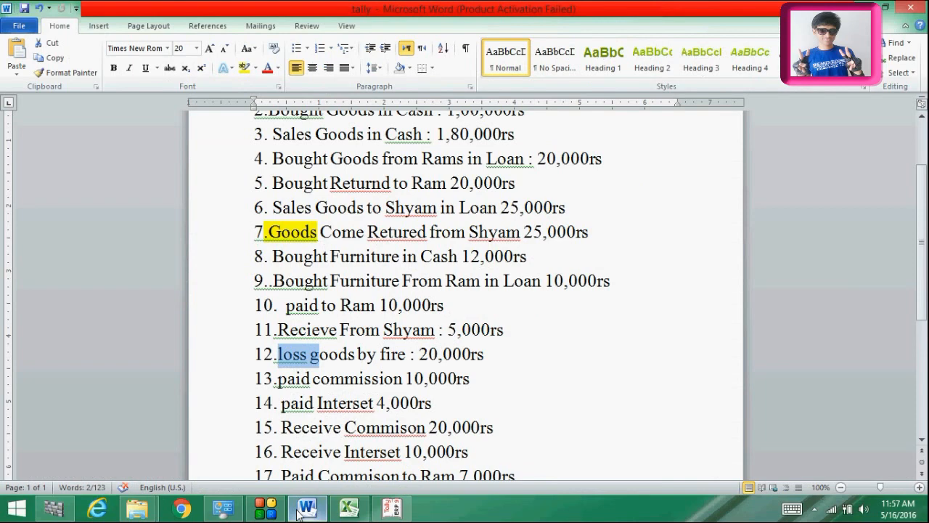
{"action": "left_click", "coordinate": [349, 509]}
{"action": "left_click", "coordinate": [457, 415]}
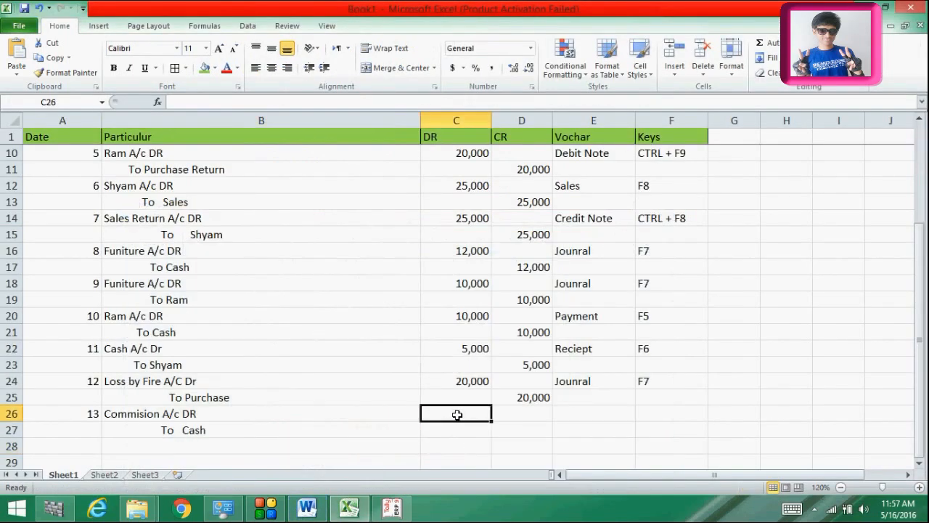
{"action": "type", "text": "10,0000"}
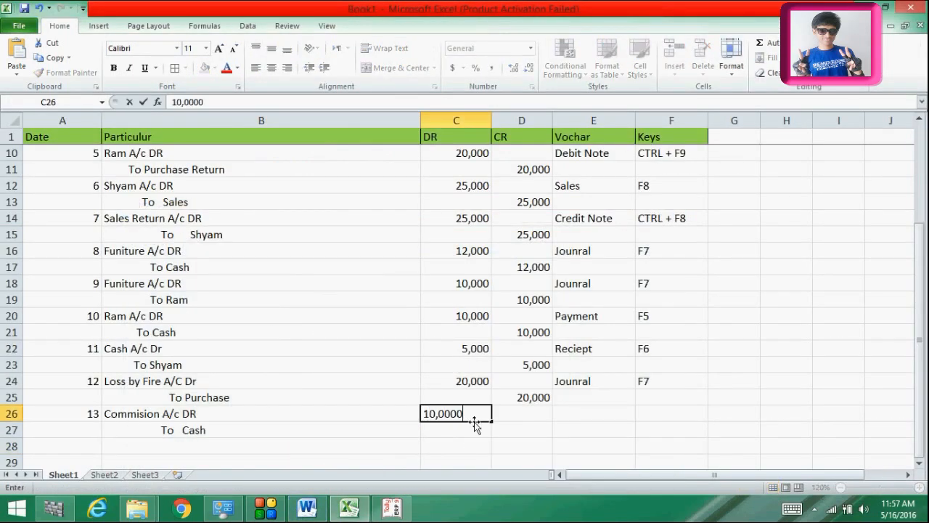
{"action": "key", "text": "BackSpace"}
{"action": "left_click", "coordinate": [513, 427]}
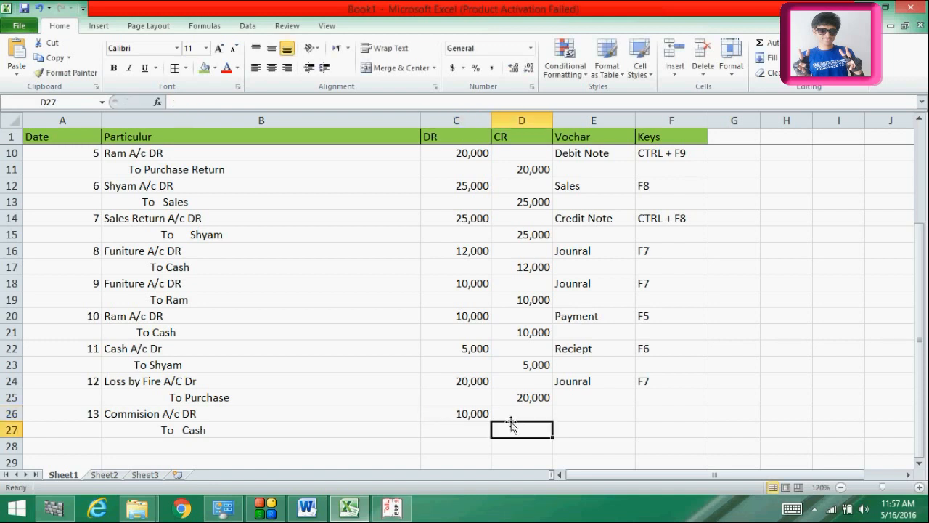
{"action": "type", "text": "10,000"}
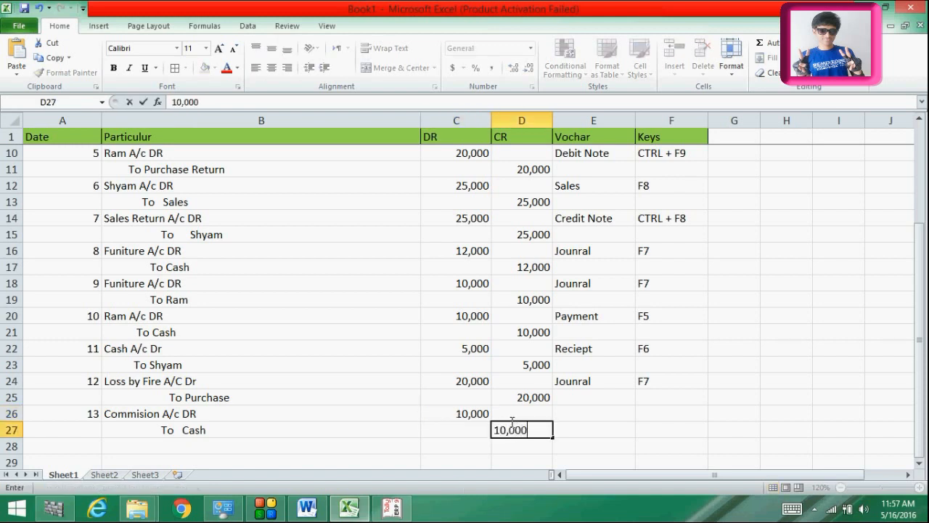
Enter Payment as the voucher type of entry 13 in E26 and F5 as its key in F26.
{"action": "left_click", "coordinate": [562, 415]}
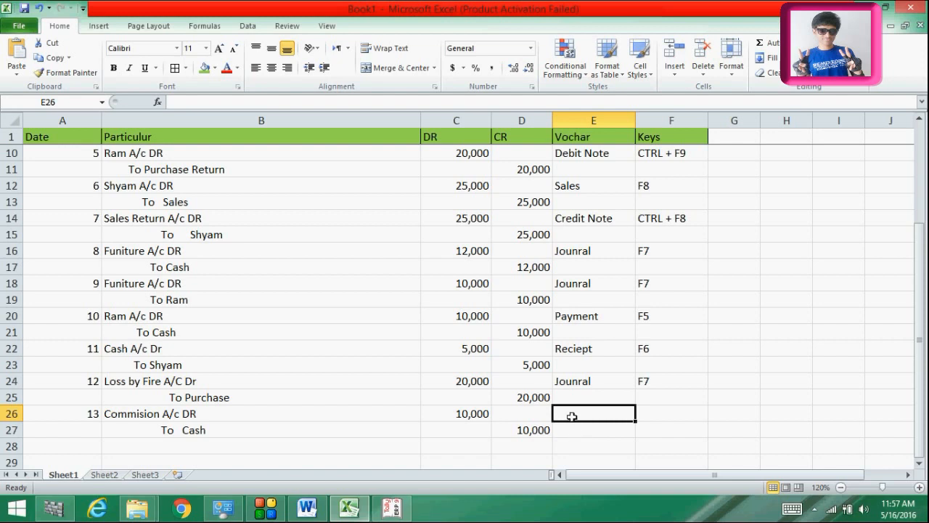
{"action": "double_click", "coordinate": [562, 415]}
{"action": "type", "text": "P"}
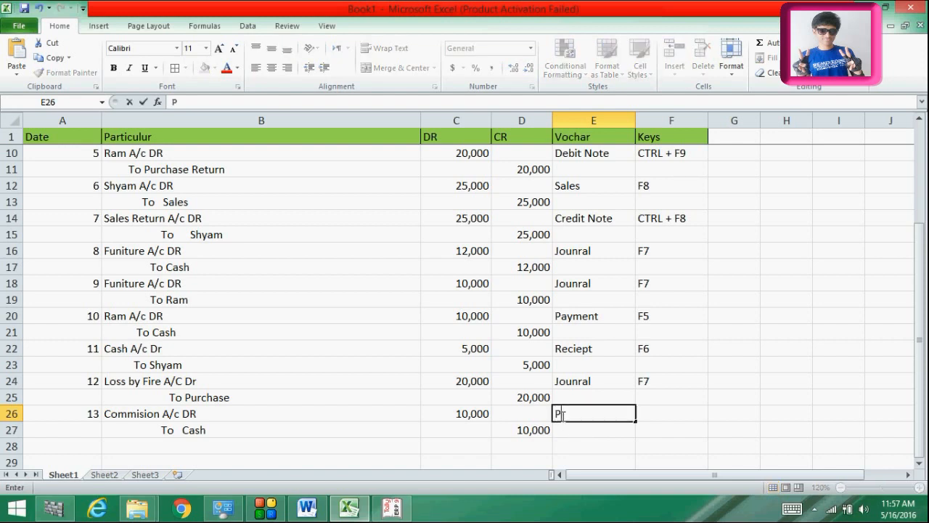
{"action": "type", "text": "ayment"}
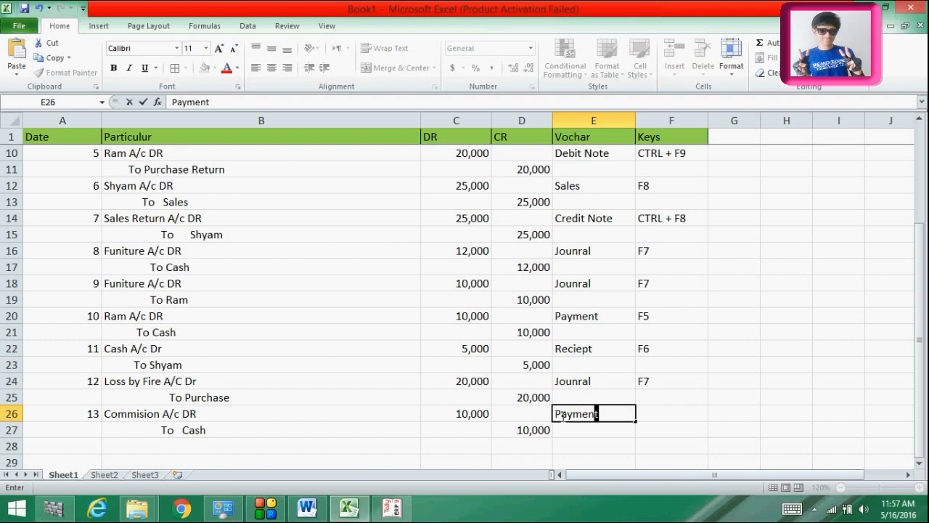
{"action": "key", "text": "Return"}
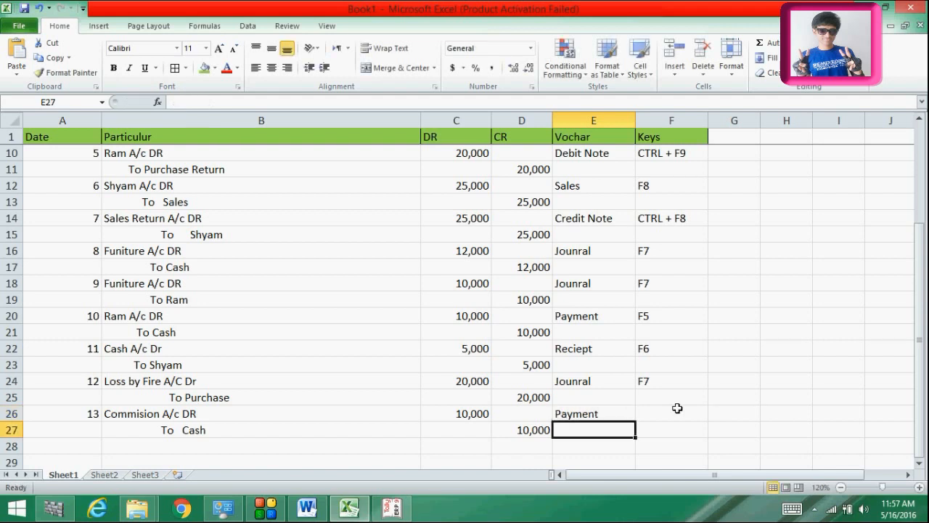
{"action": "double_click", "coordinate": [647, 414]}
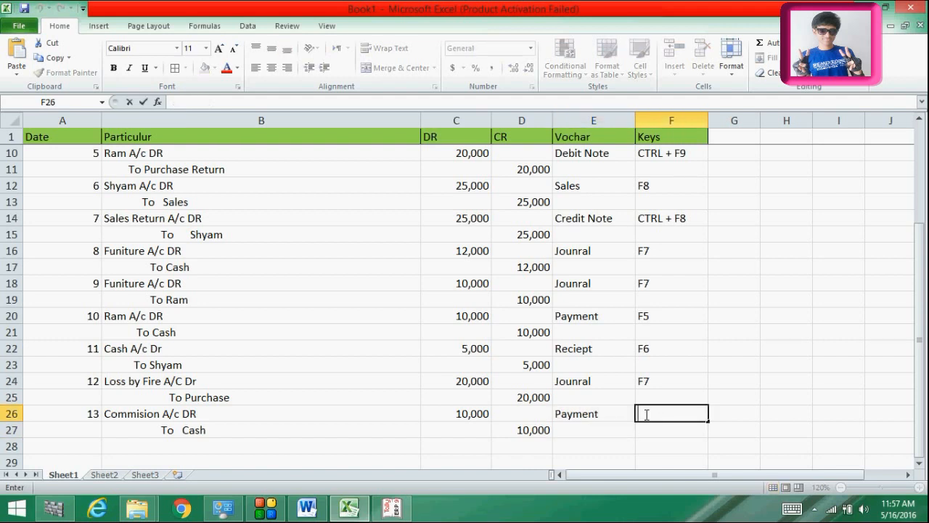
{"action": "type", "text": "F5"}
{"action": "key", "text": "Return"}
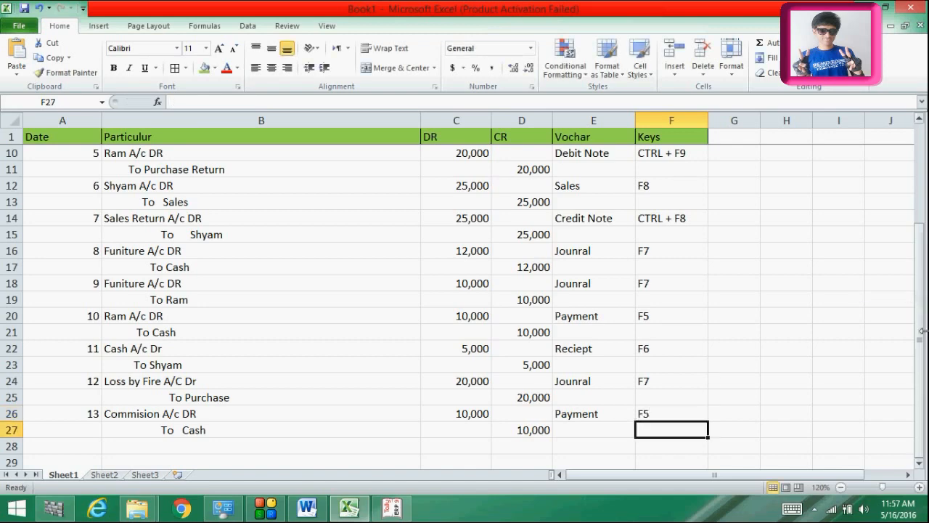
Number the next journal entry 14 in A28 and look up transaction 14 in the Word document.
{"action": "left_click", "coordinate": [75, 448]}
{"action": "type", "text": "1"}
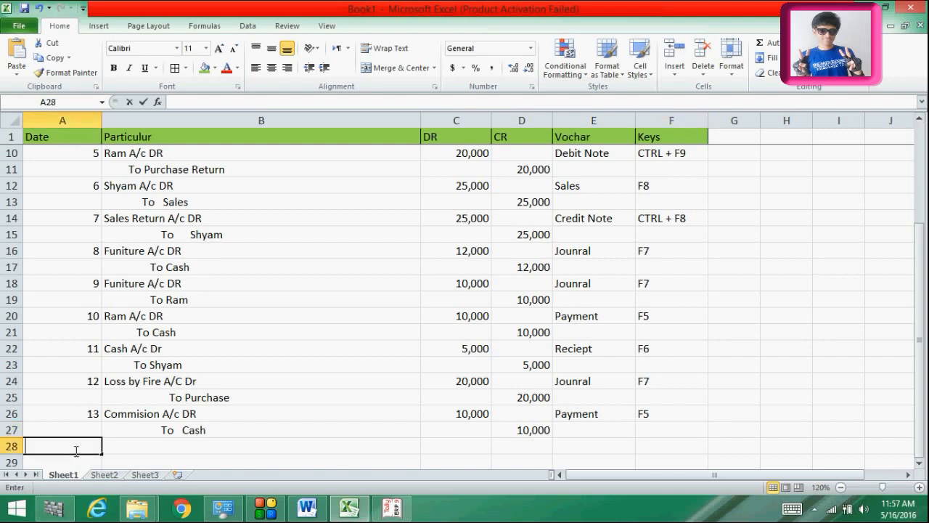
{"action": "type", "text": "4"}
{"action": "key", "text": "Return"}
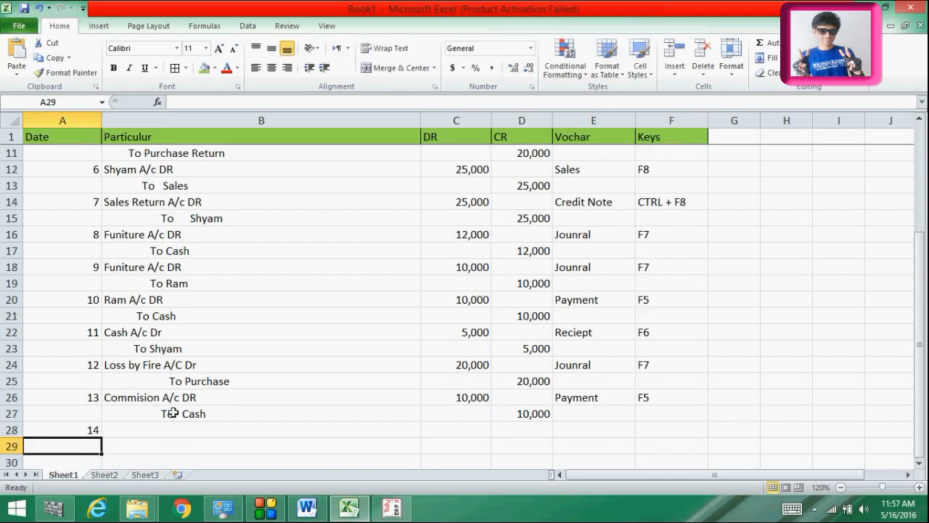
{"action": "left_click", "coordinate": [168, 432]}
{"action": "left_click", "coordinate": [307, 509]}
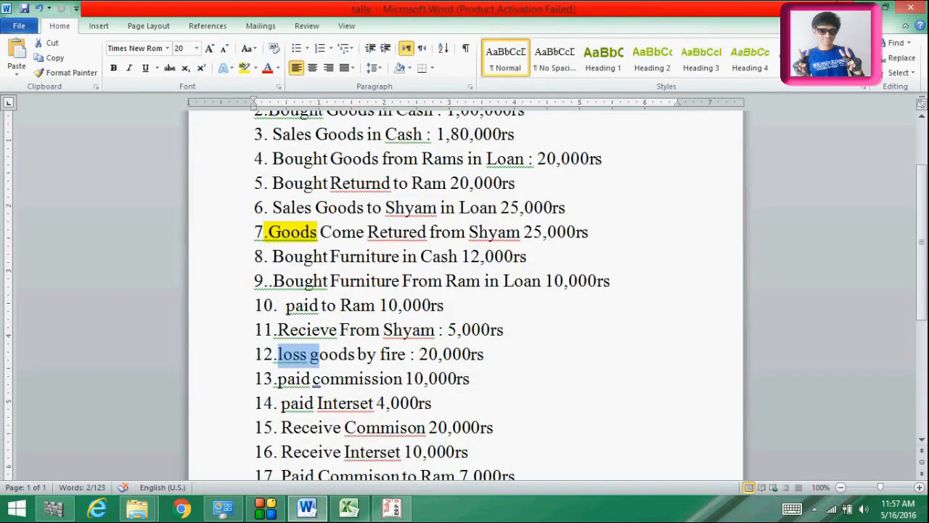
{"action": "key", "text": "alt+Tab"}
{"action": "left_click_drag", "start_coordinate": [155, 440], "coordinate": [147, 437]}
{"action": "left_click", "coordinate": [147, 436]}
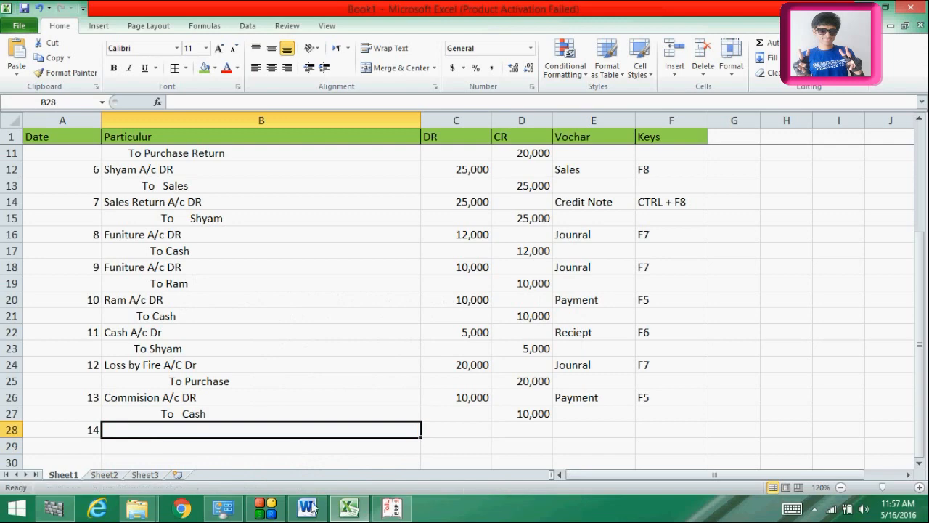
{"action": "left_click", "coordinate": [343, 513]}
{"action": "left_click", "coordinate": [344, 514]}
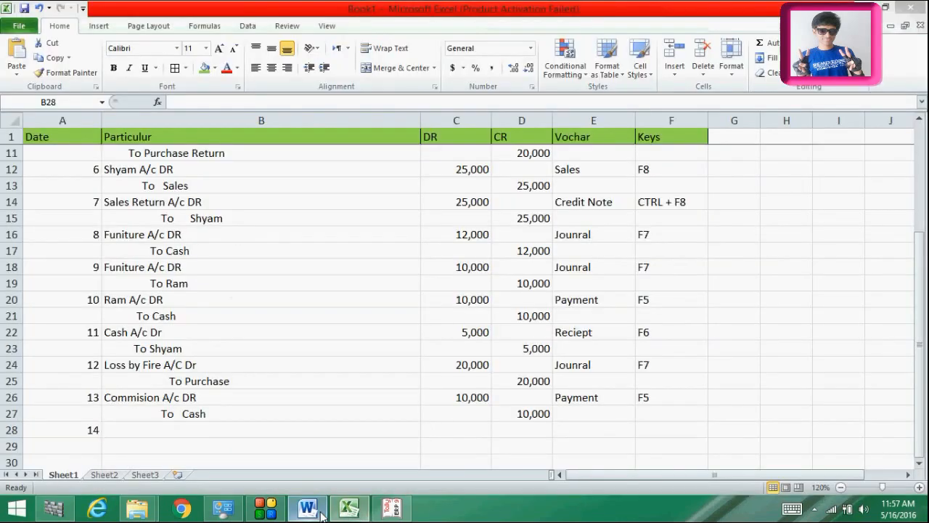
{"action": "left_click", "coordinate": [317, 512]}
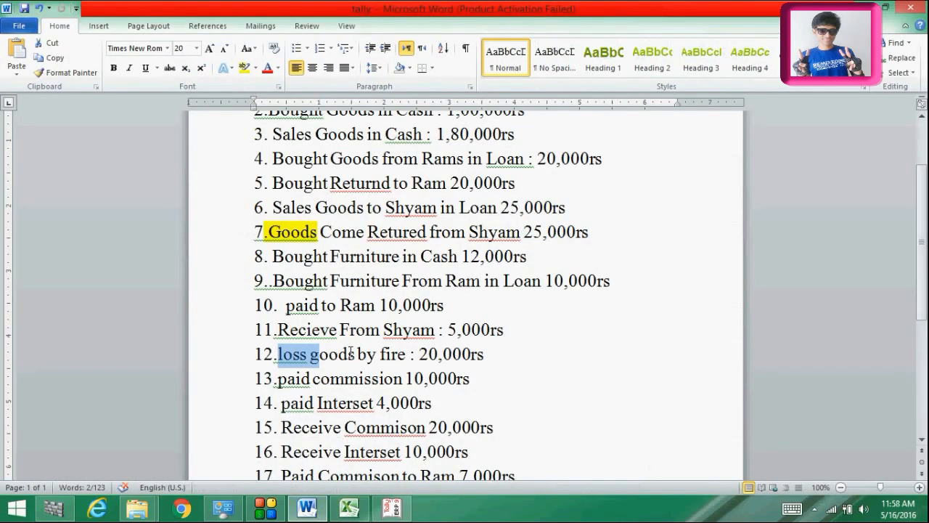
{"action": "key", "text": "alt+Tab"}
Enter the particulars of entry 14: Interset A/c DR in B28 and an indented To Cash in B29.
{"action": "type", "text": "Inter"}
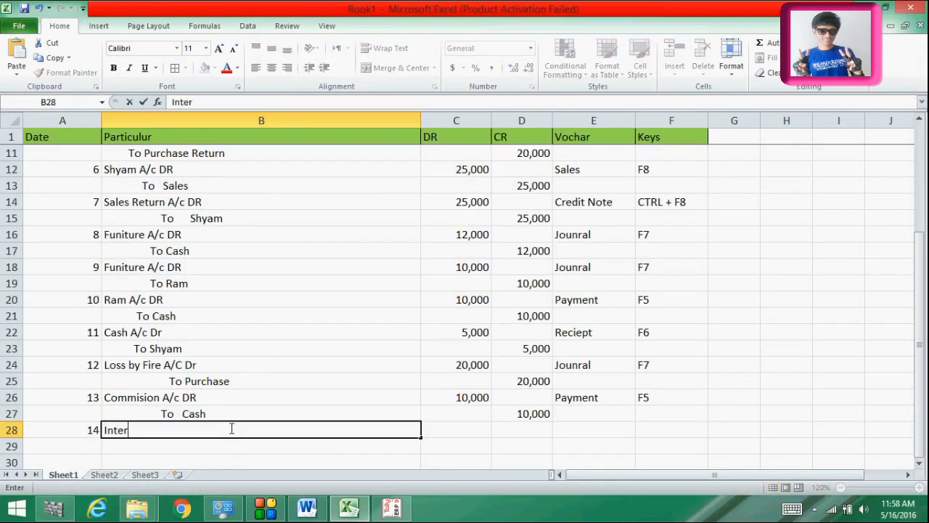
{"action": "type", "text": "set A/c DR"}
{"action": "key", "text": "Return"}
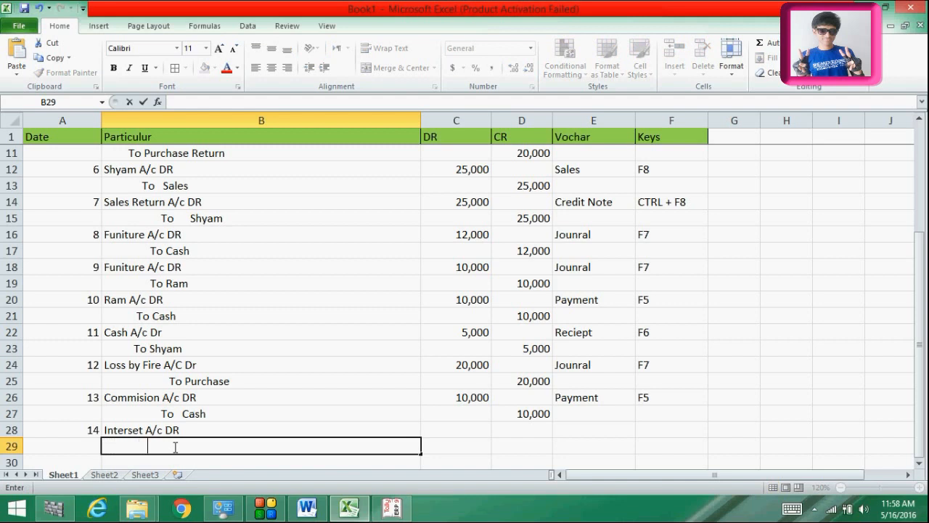
{"action": "type", "text": "To Cash"}
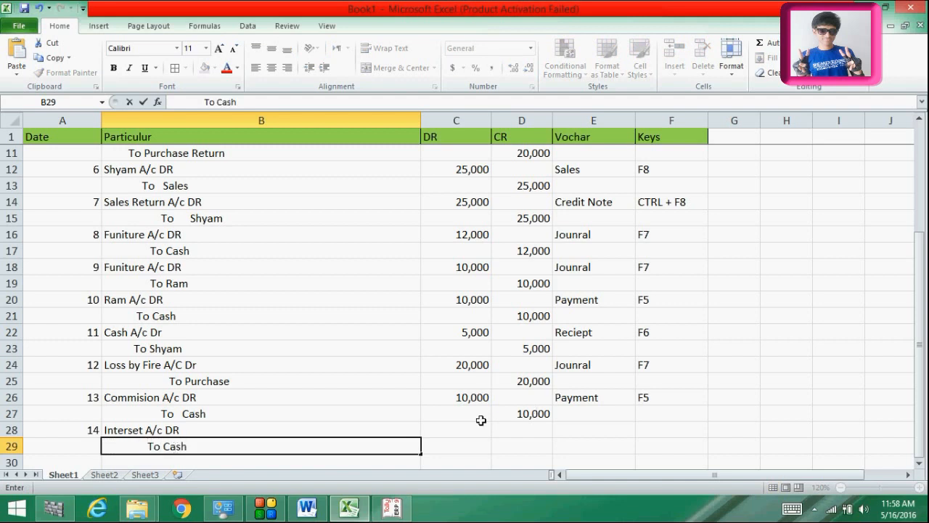
Enter 4,000 as the debit of entry 14 in C28 and as its credit in D29.
{"action": "left_click", "coordinate": [469, 434]}
{"action": "double_click", "coordinate": [463, 434]}
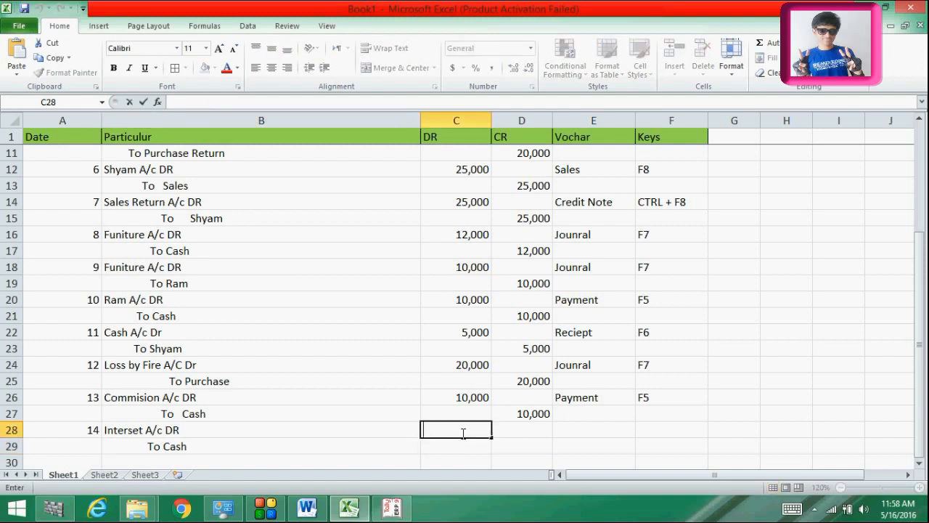
{"action": "type", "text": "4,000"}
{"action": "left_click", "coordinate": [521, 432]}
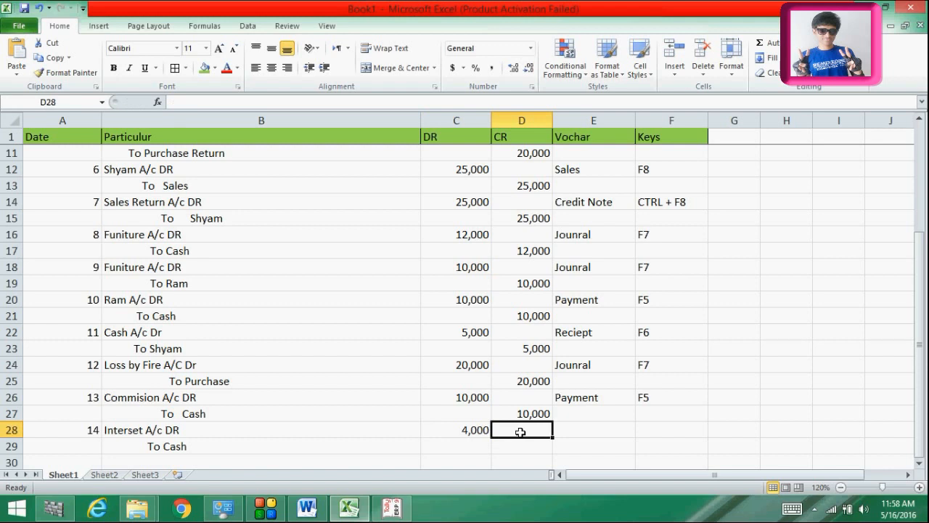
{"action": "left_click", "coordinate": [518, 443]}
{"action": "type", "text": "4"}
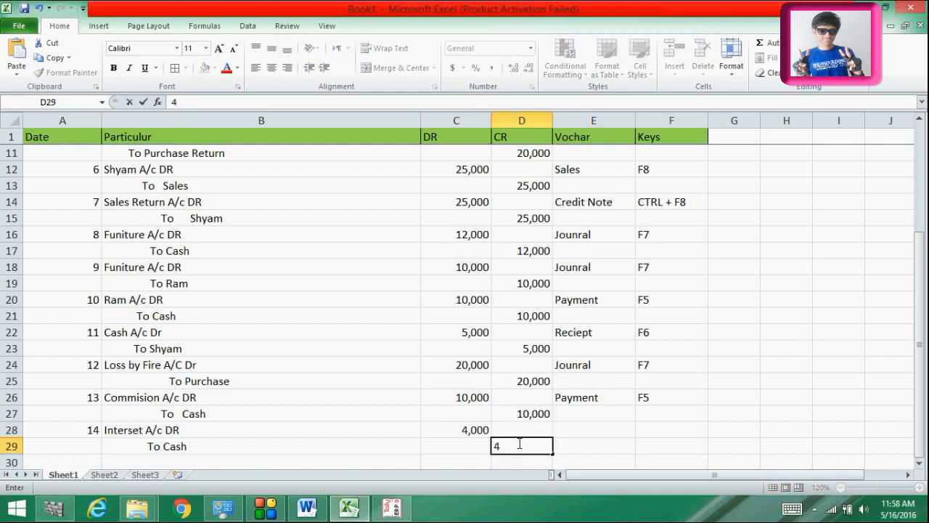
{"action": "type", "text": ",000"}
Enter Payment as the voucher type of entry 14 in E28 and F5 as its key in F28.
{"action": "left_click", "coordinate": [575, 425]}
{"action": "type", "text": "pay"}
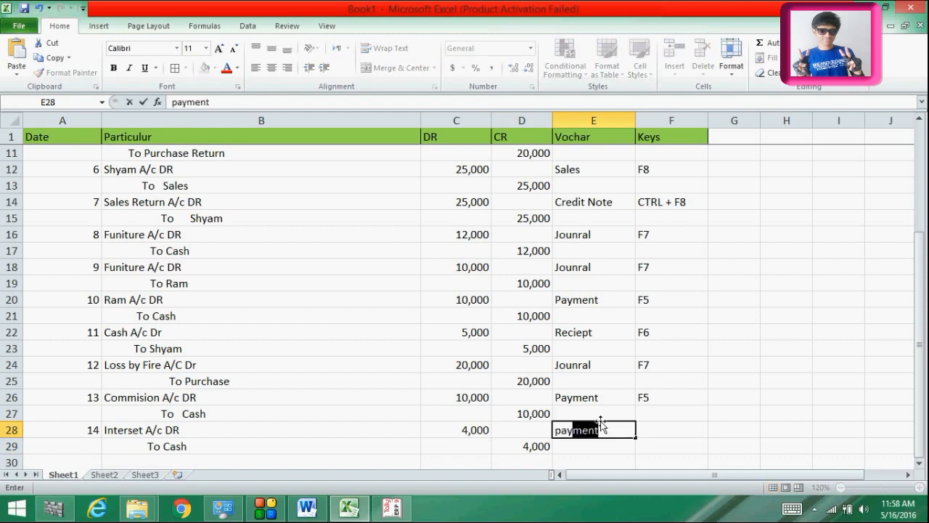
{"action": "key", "text": "Return"}
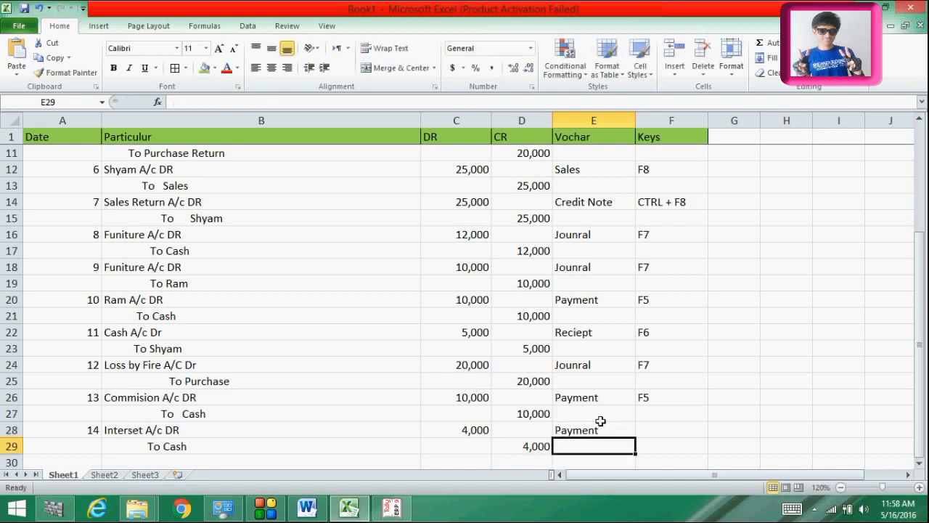
{"action": "left_click", "coordinate": [645, 430]}
{"action": "type", "text": "F"}
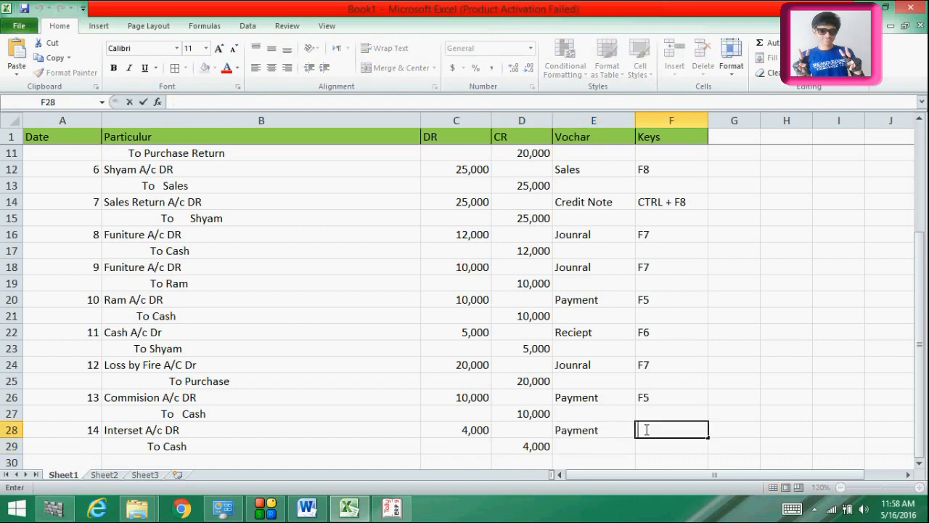
{"action": "key", "text": "Return"}
{"action": "key", "text": "Return"}
{"action": "key", "text": "Return"}
{"action": "key", "text": "Return"}
{"action": "key", "text": "Return"}
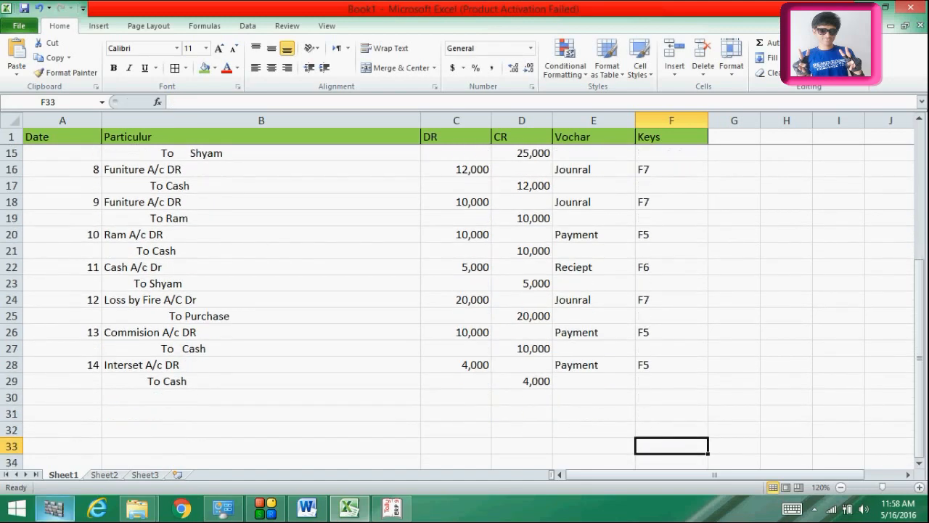
Number the next journal entry 15 in A30 and look up transaction 15 in the Word document.
{"action": "left_click", "coordinate": [68, 397]}
{"action": "type", "text": "15"}
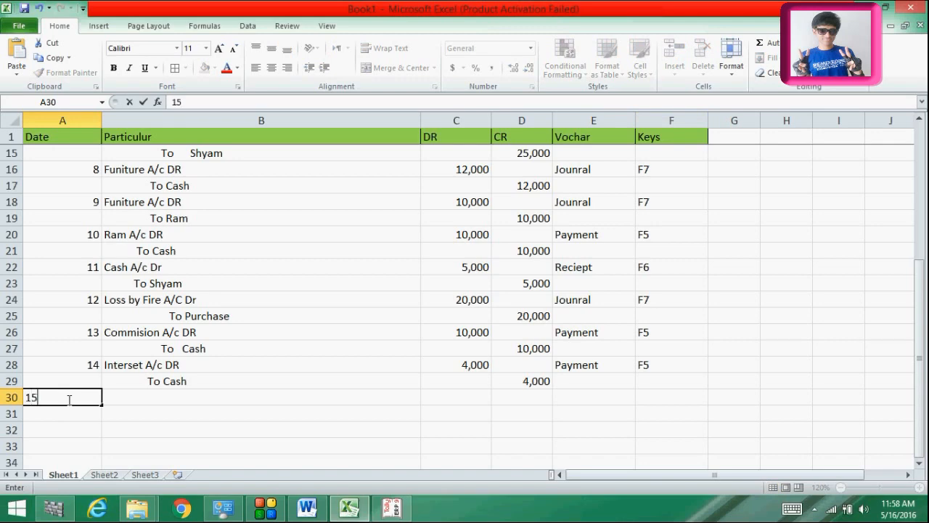
{"action": "type", "text": "."}
{"action": "left_click", "coordinate": [212, 397]}
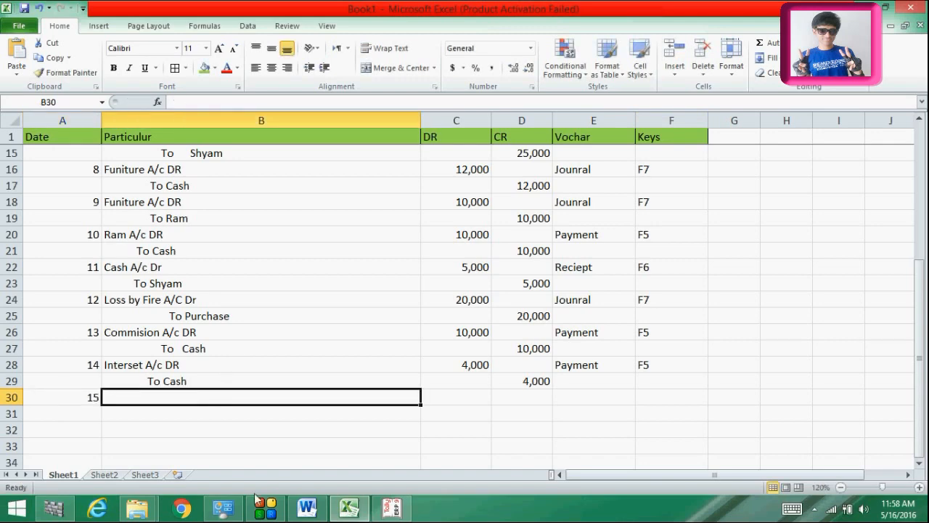
{"action": "left_click", "coordinate": [349, 507]}
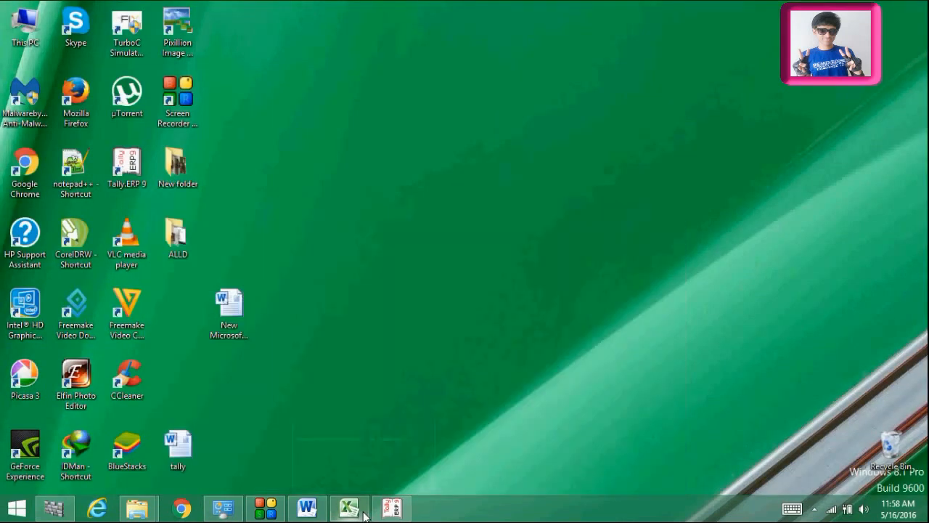
{"action": "left_click", "coordinate": [349, 508]}
{"action": "left_click", "coordinate": [306, 508]}
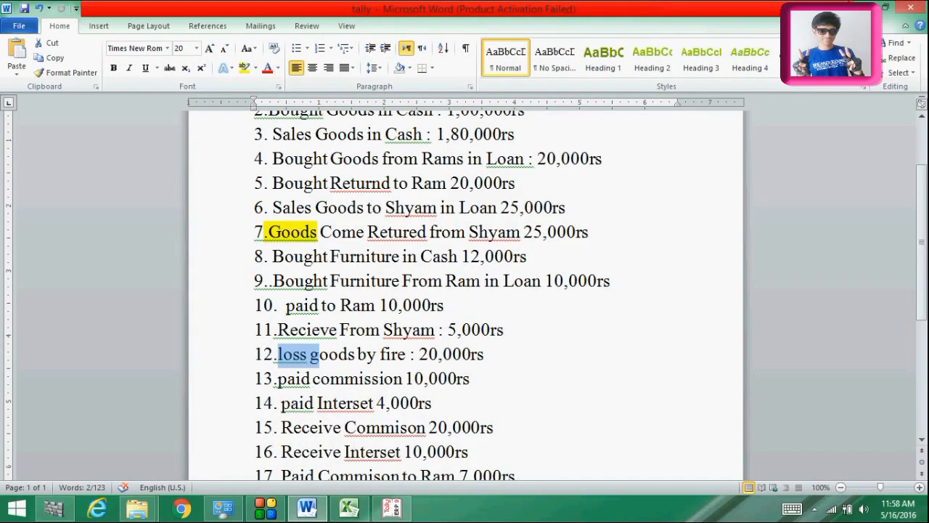
{"action": "key", "text": "alt+Tab"}
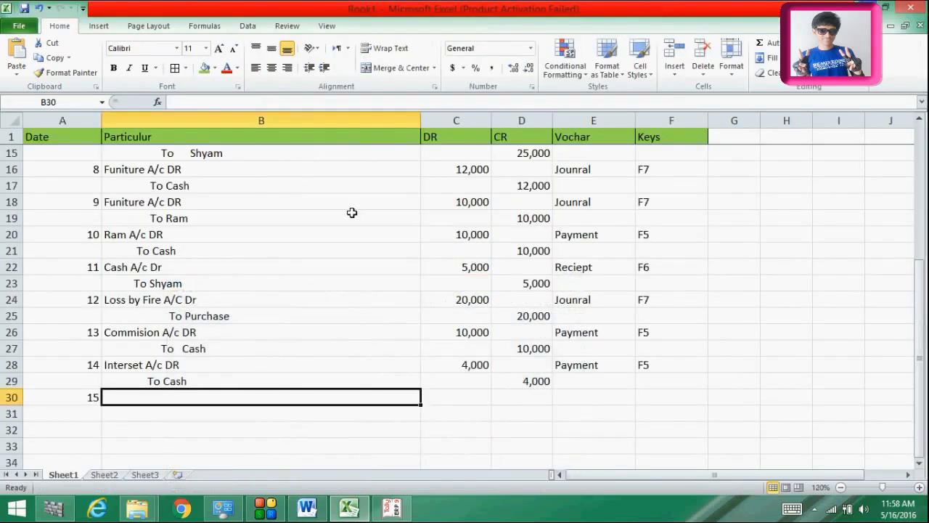
Enter the particulars of entry 15: Cash A/c Dr in B30 and an indented to Commision in B31.
{"action": "double_click", "coordinate": [154, 397]}
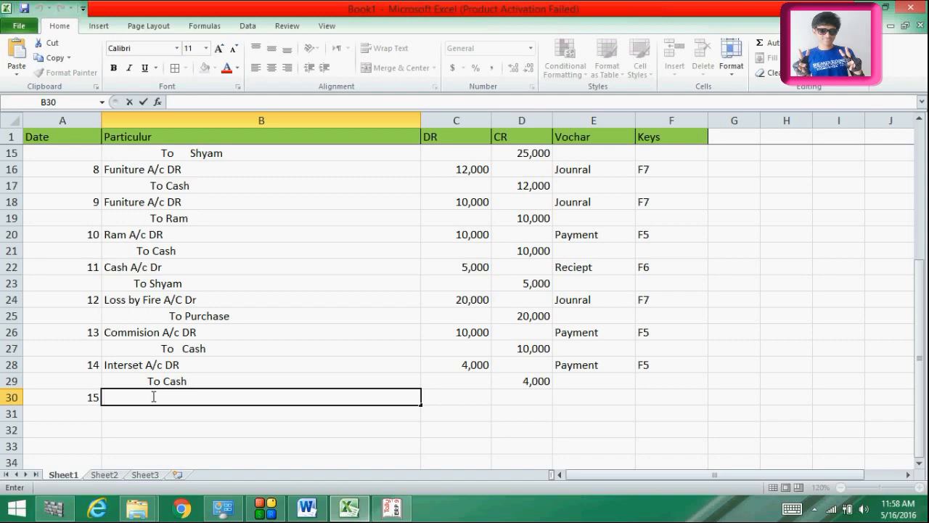
{"action": "type", "text": "Cash"}
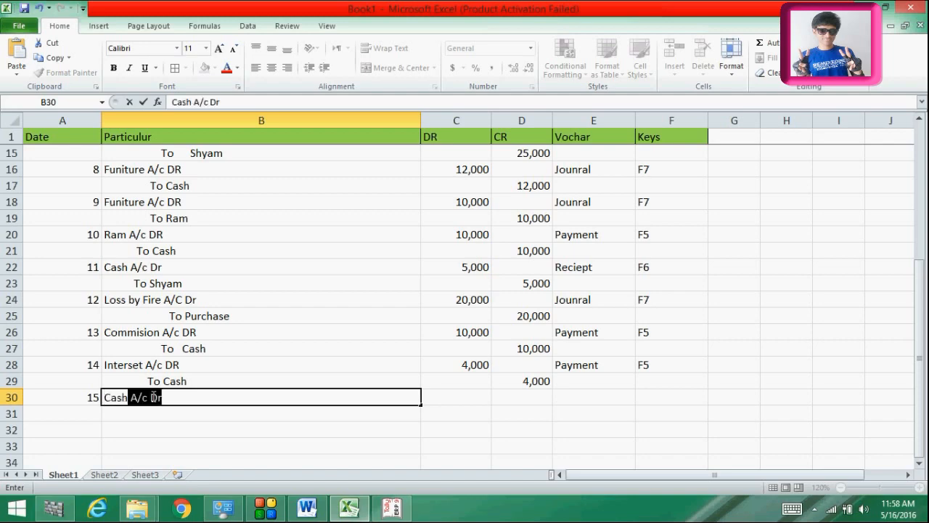
{"action": "key", "text": "Return"}
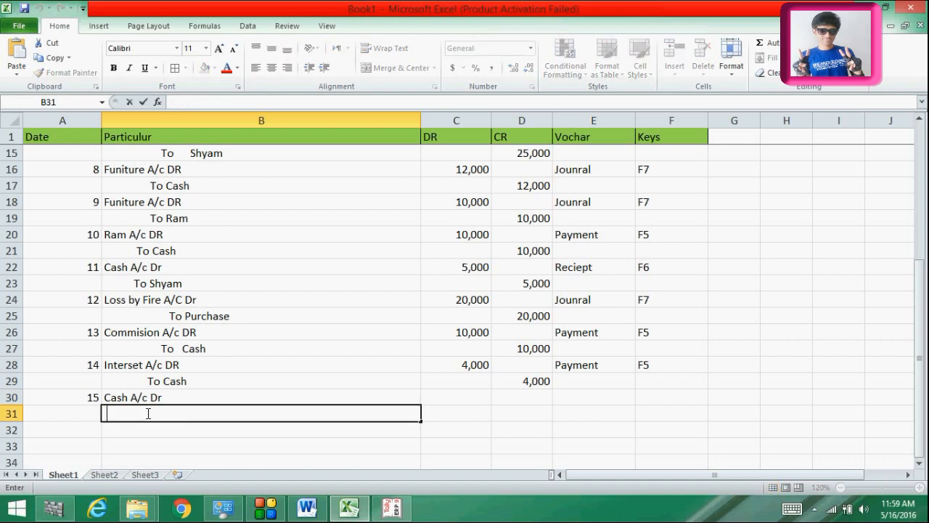
{"action": "type", "text": "to Commision"}
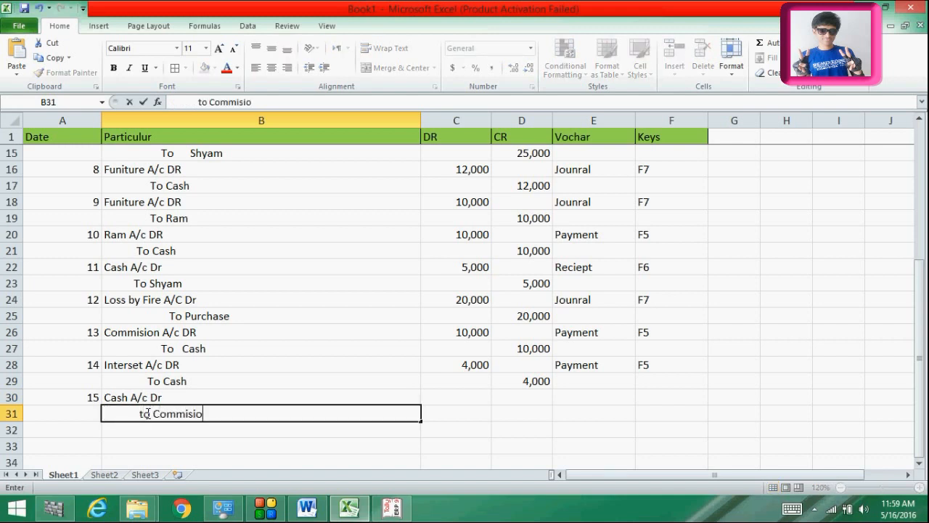
Check the amount of transaction 15 in the Word document and enter 20,000 as its debit in C30 and credit in D31.
{"action": "double_click", "coordinate": [458, 394]}
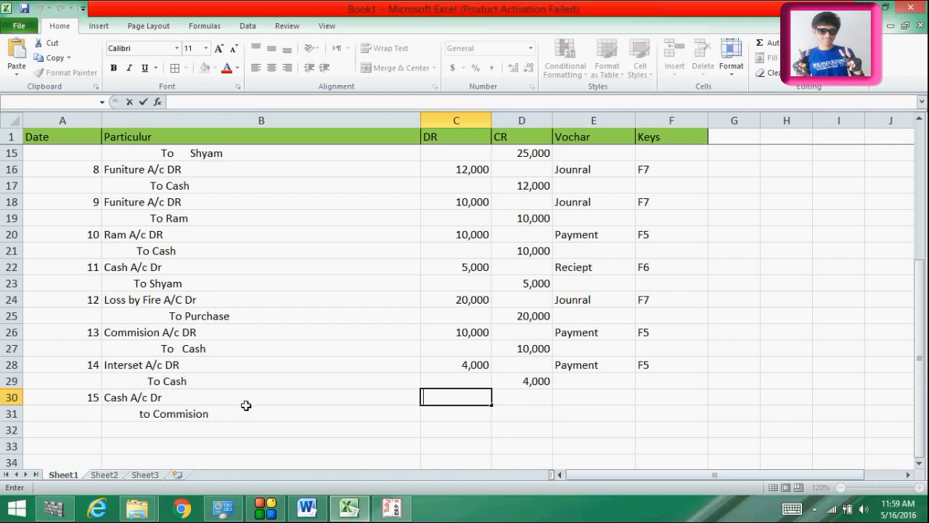
{"action": "left_click", "coordinate": [308, 510]}
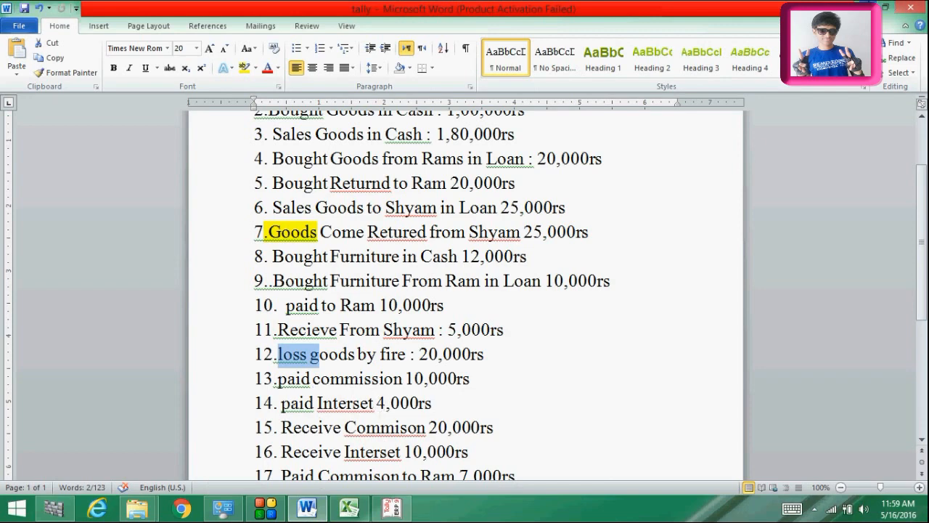
{"action": "left_click", "coordinate": [866, 7]}
{"action": "type", "text": "20,000"}
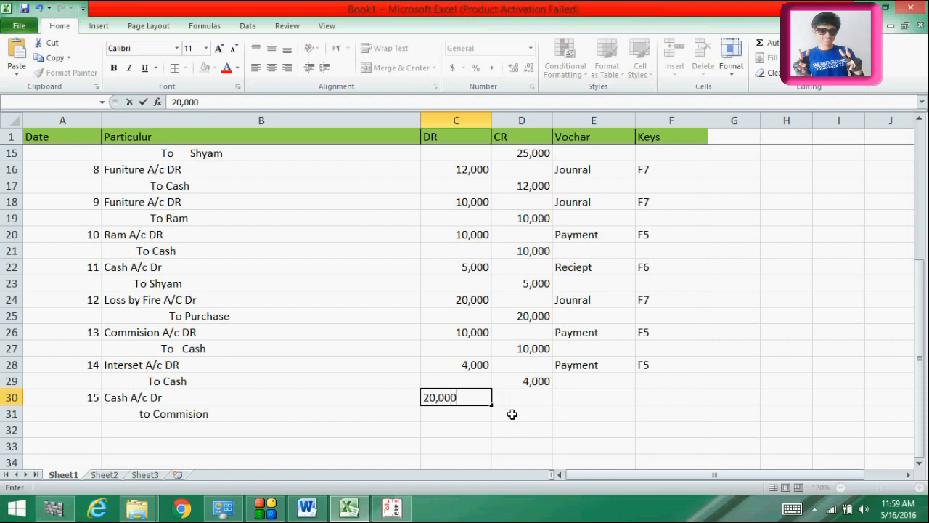
{"action": "left_click", "coordinate": [513, 414]}
{"action": "type", "text": "20,000"}
Enter Reciept as the voucher type of entry 15 in E30 and F6 as its key in F30.
{"action": "left_click", "coordinate": [587, 401]}
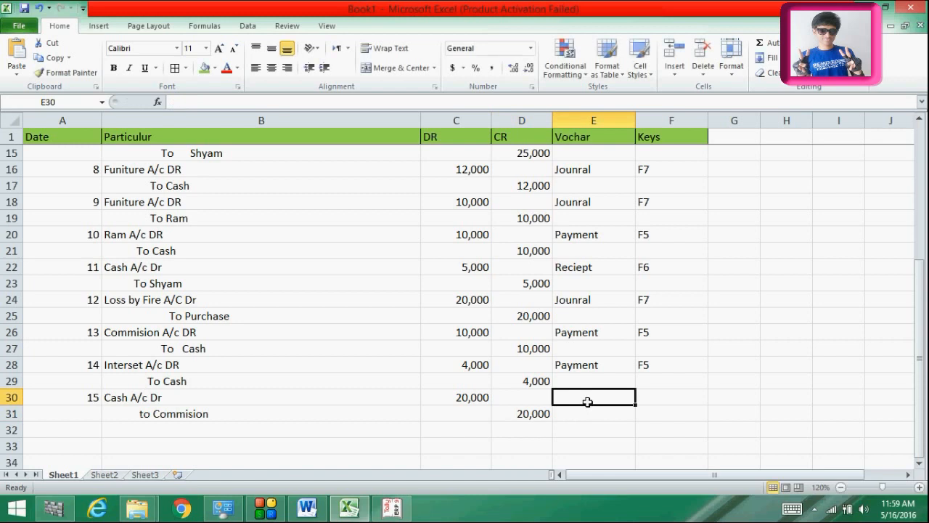
{"action": "type", "text": "Reciept"}
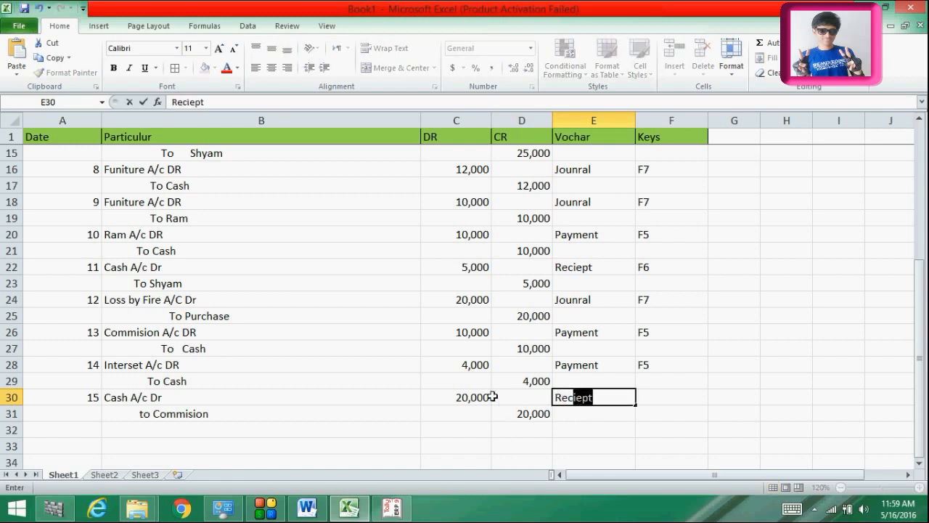
{"action": "key", "text": "Return"}
{"action": "left_click", "coordinate": [653, 395]}
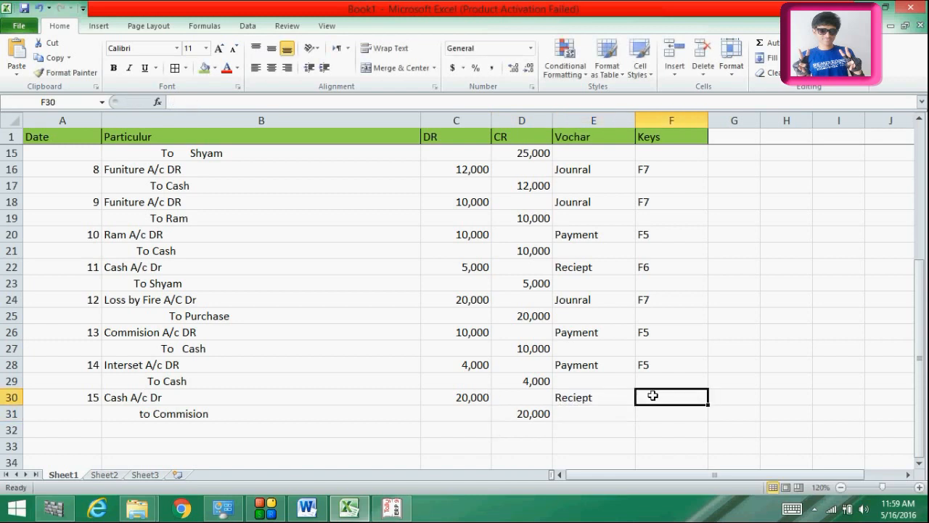
{"action": "type", "text": "F"}
{"action": "key", "text": "Tab"}
{"action": "left_click", "coordinate": [653, 395]}
{"action": "double_click", "coordinate": [653, 395]}
{"action": "type", "text": "6"}
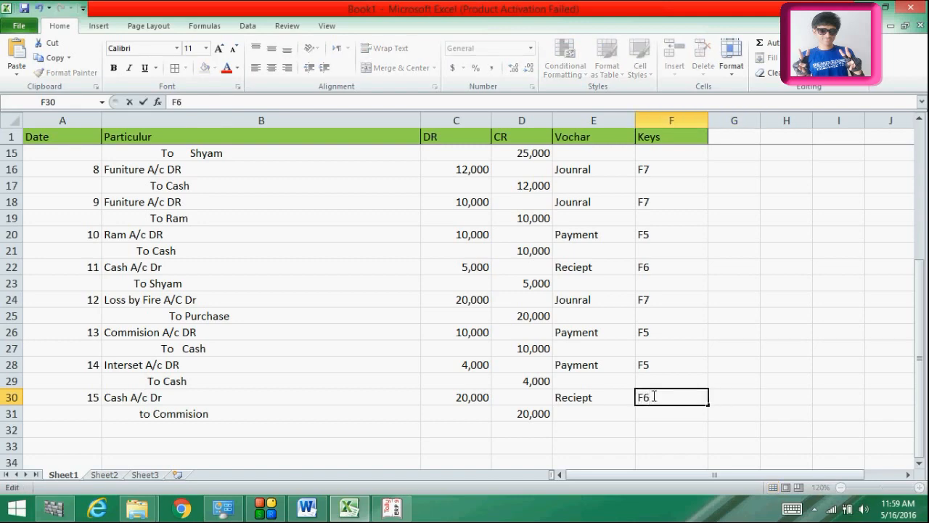
{"action": "key", "text": "Return"}
{"action": "key", "text": "Return"}
{"action": "key", "text": "Return"}
{"action": "key", "text": "Return"}
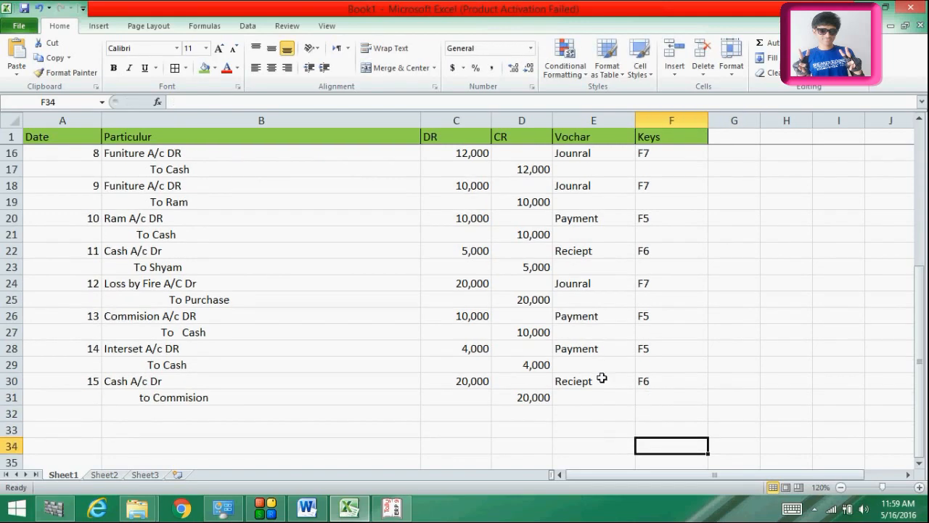
Number the next journal entry 16 in A32 and look up transaction 16 in the Word document.
{"action": "left_click", "coordinate": [67, 423]}
{"action": "left_click", "coordinate": [78, 414]}
{"action": "type", "text": "16."}
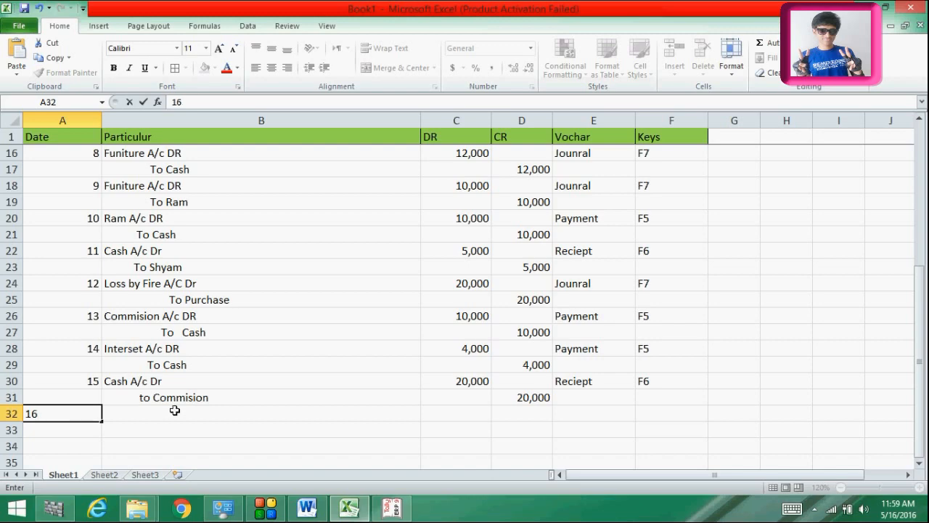
{"action": "left_click", "coordinate": [175, 411]}
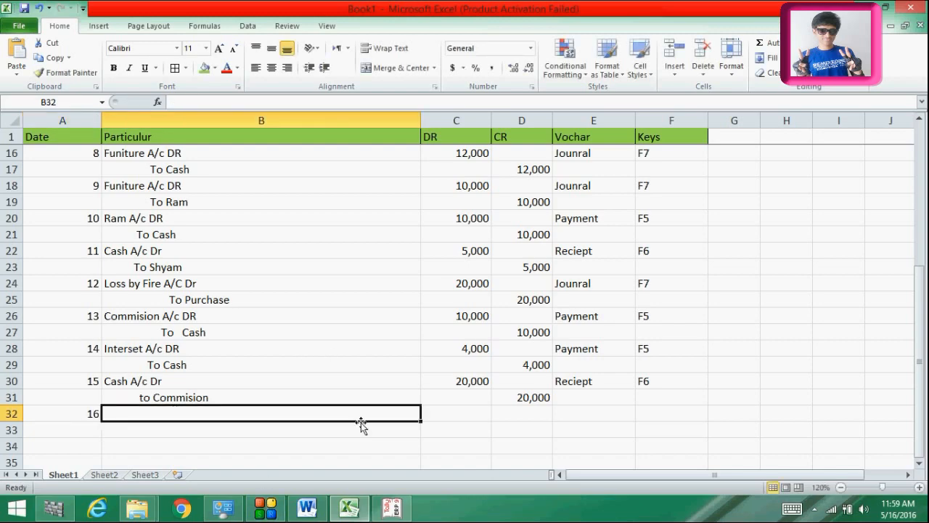
{"action": "left_click", "coordinate": [349, 508]}
{"action": "left_click", "coordinate": [349, 508]}
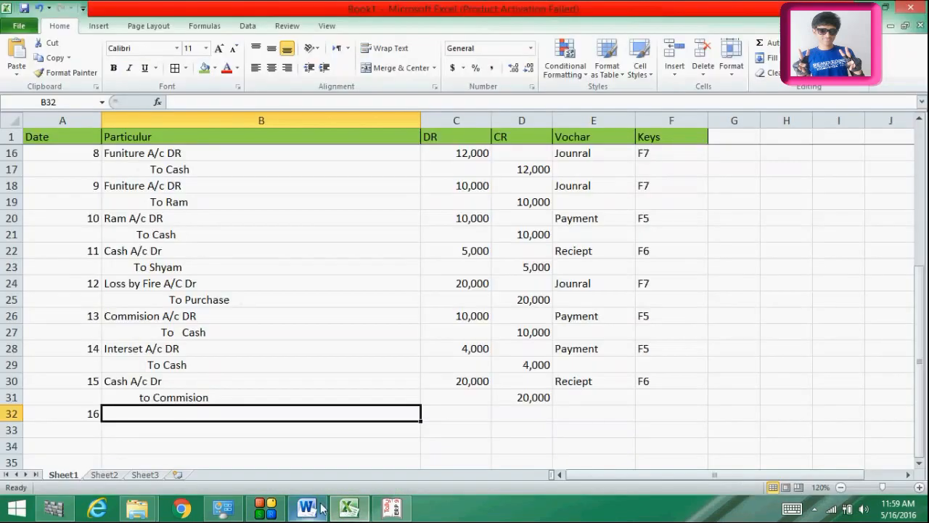
{"action": "left_click", "coordinate": [307, 508]}
{"action": "left_click_drag", "start_coordinate": [924, 227], "coordinate": [926, 281]}
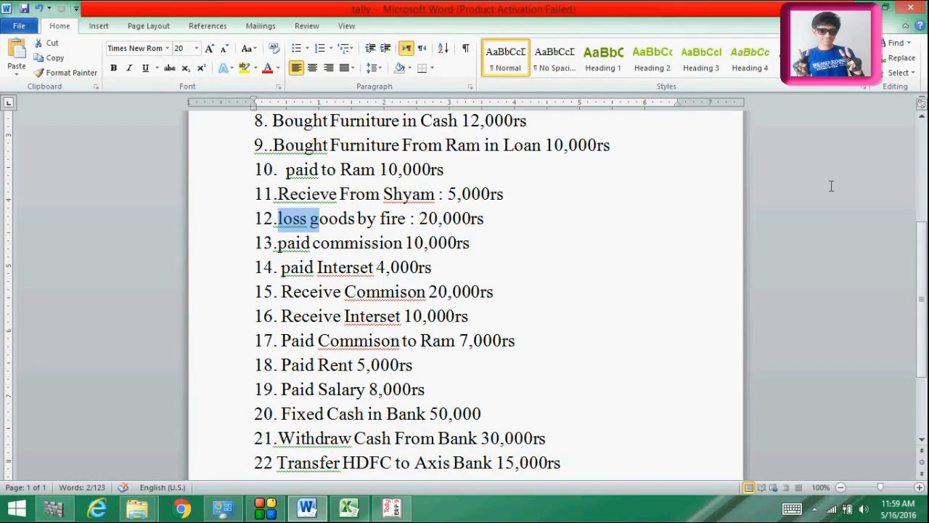
{"action": "key", "text": "alt+Tab"}
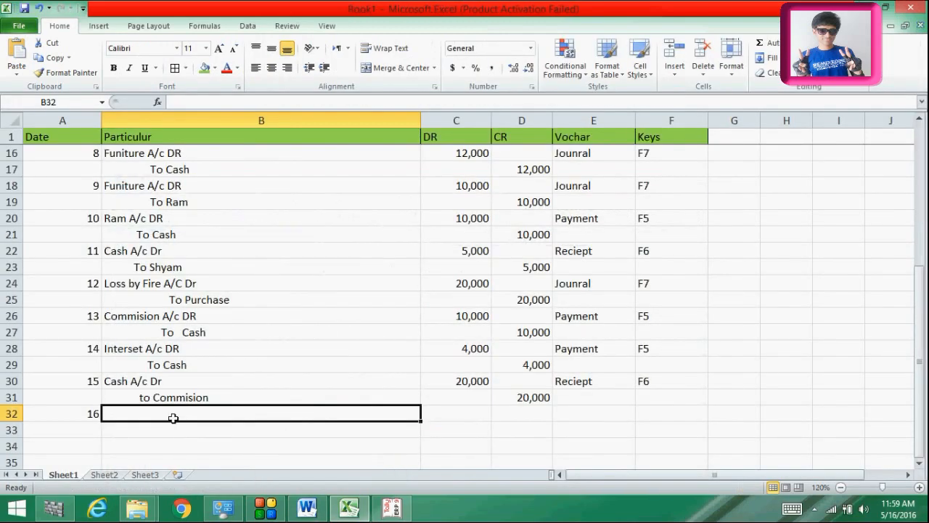
Enter the particulars of entry 16: Cash A/c Dr in B32 and an indented To Intestet in B33.
{"action": "type", "text": "Cash A/c Dr"}
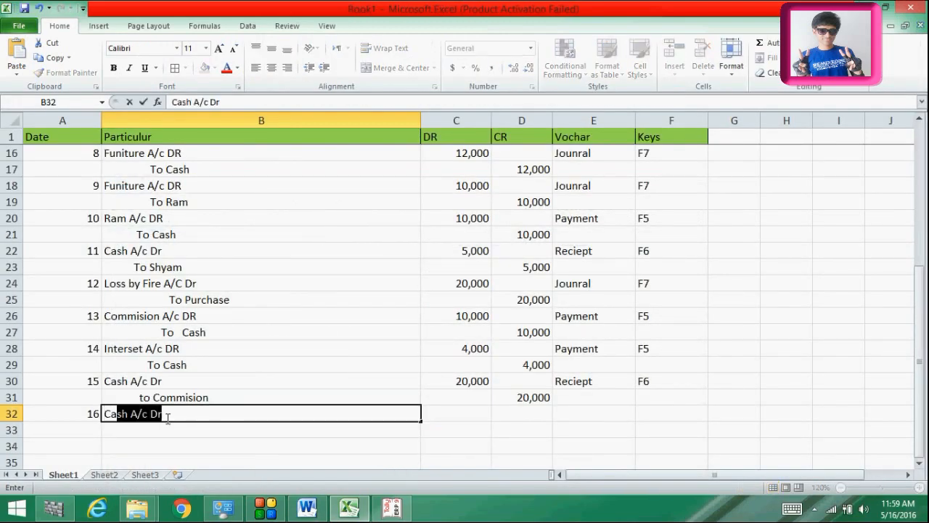
{"action": "key", "text": "Return"}
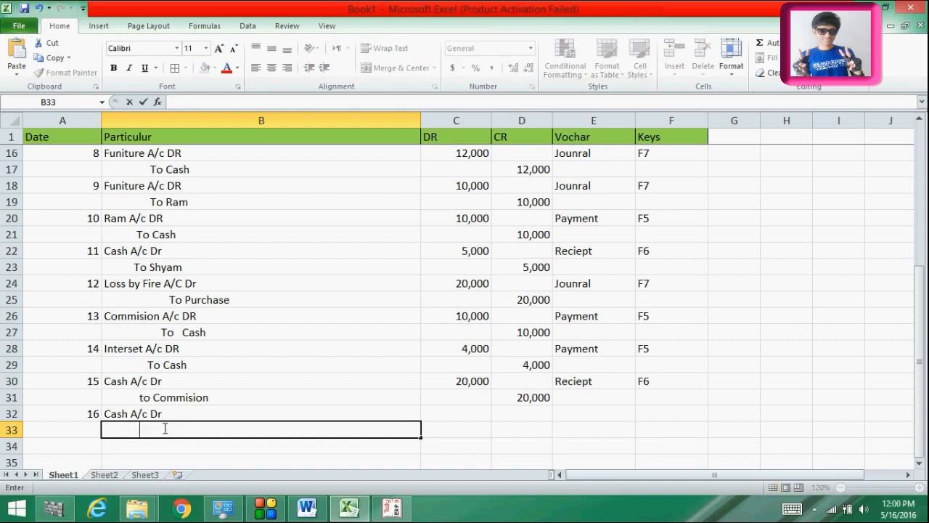
{"action": "type", "text": "To"}
Check the amount of transaction 16 in the Word document and enter 10,000 as its debit in C32 and credit in D33.
{"action": "left_click", "coordinate": [480, 417]}
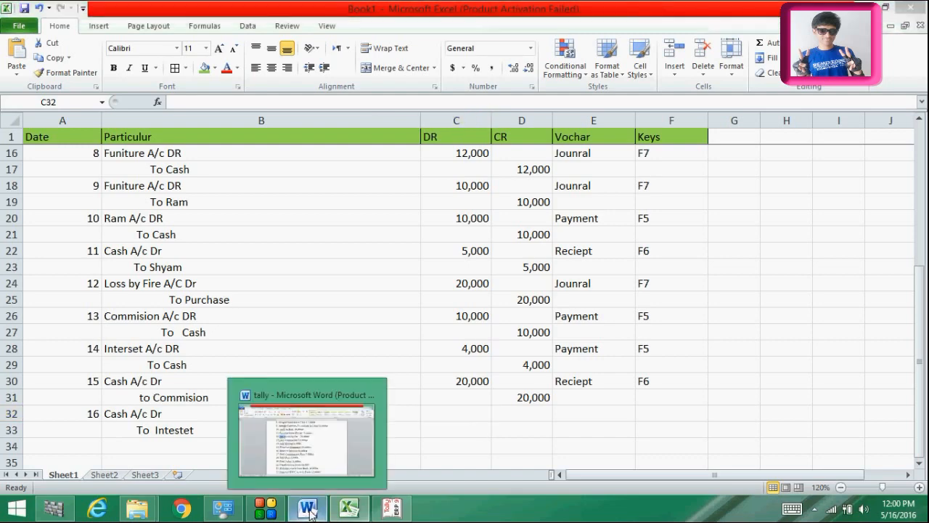
{"action": "left_click", "coordinate": [308, 509]}
{"action": "left_click", "coordinate": [308, 510]}
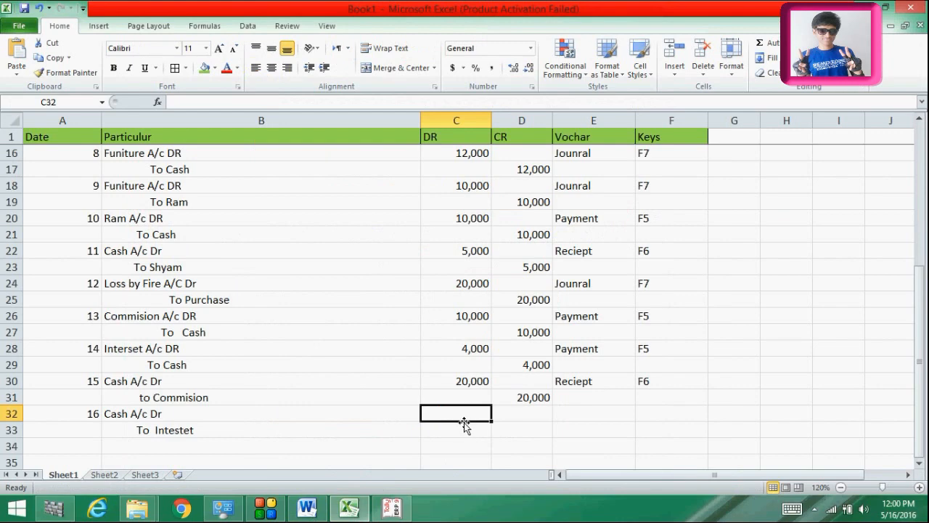
{"action": "type", "text": "10,000"}
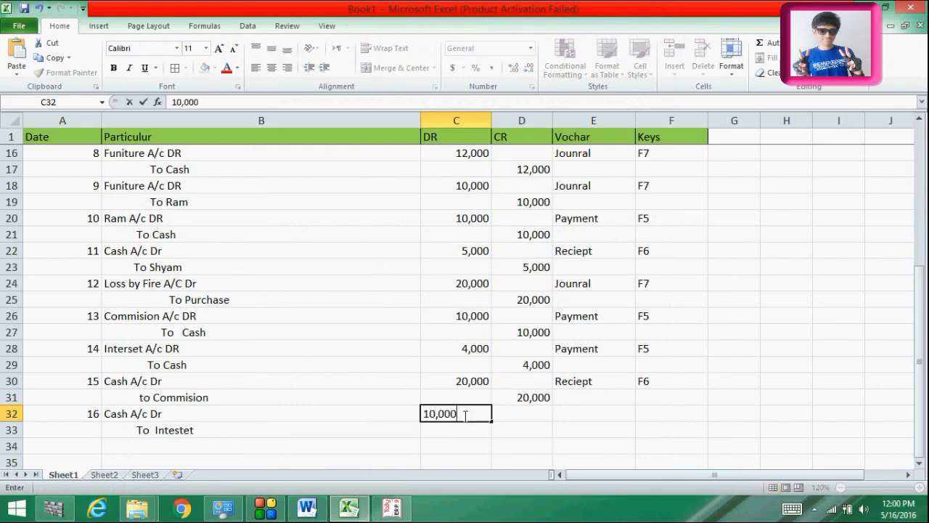
{"action": "left_click", "coordinate": [517, 427]}
{"action": "type", "text": "10,000"}
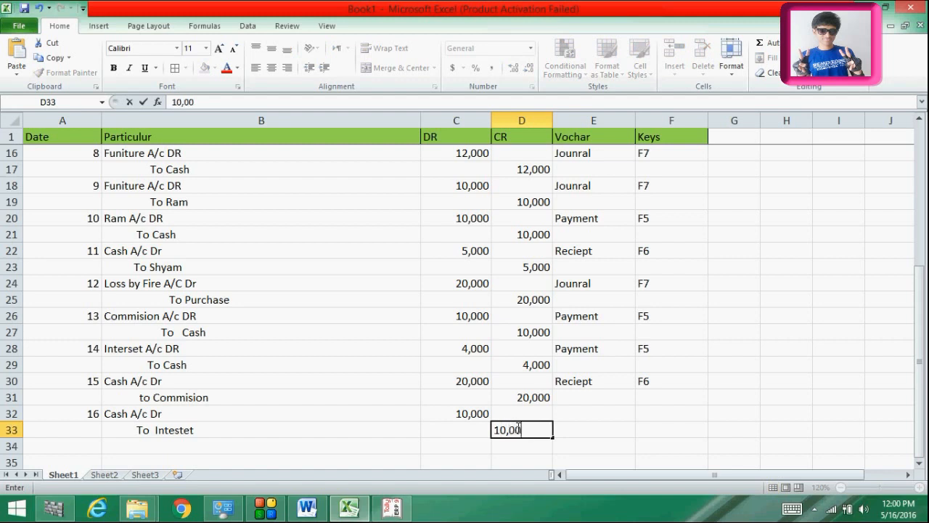
Enter Reciept as the voucher type of entry 16 in E32 and F6 as its key in F32.
{"action": "left_click", "coordinate": [586, 427]}
{"action": "left_click", "coordinate": [581, 414]}
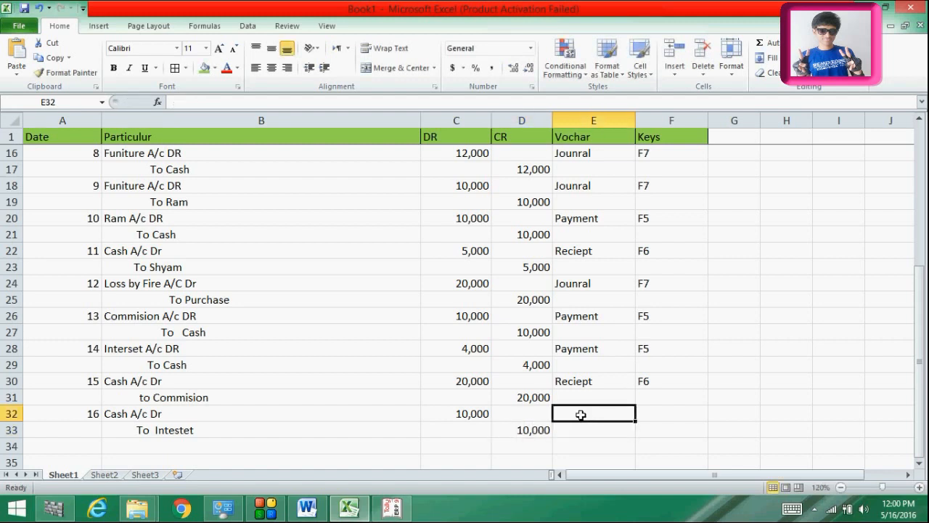
{"action": "double_click", "coordinate": [591, 413]}
{"action": "type", "text": "Reciept"}
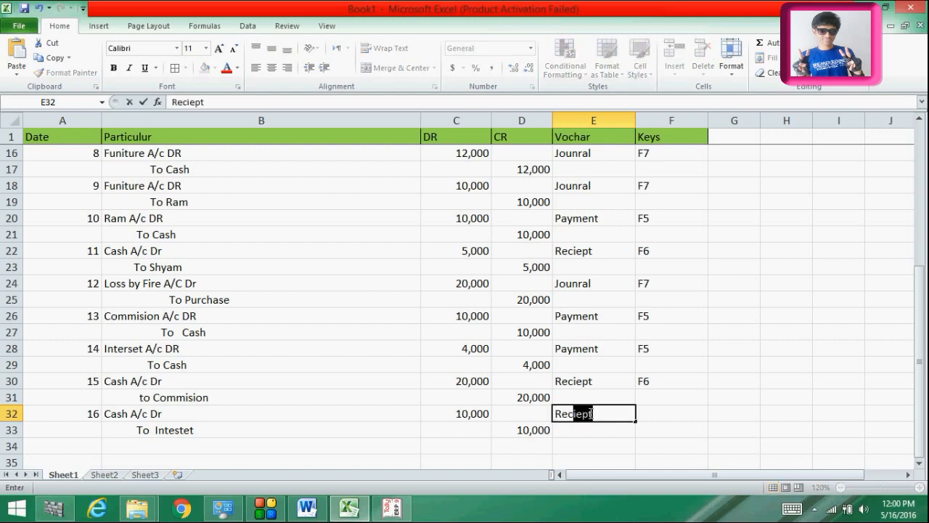
{"action": "key", "text": "Return"}
{"action": "left_click", "coordinate": [651, 410]}
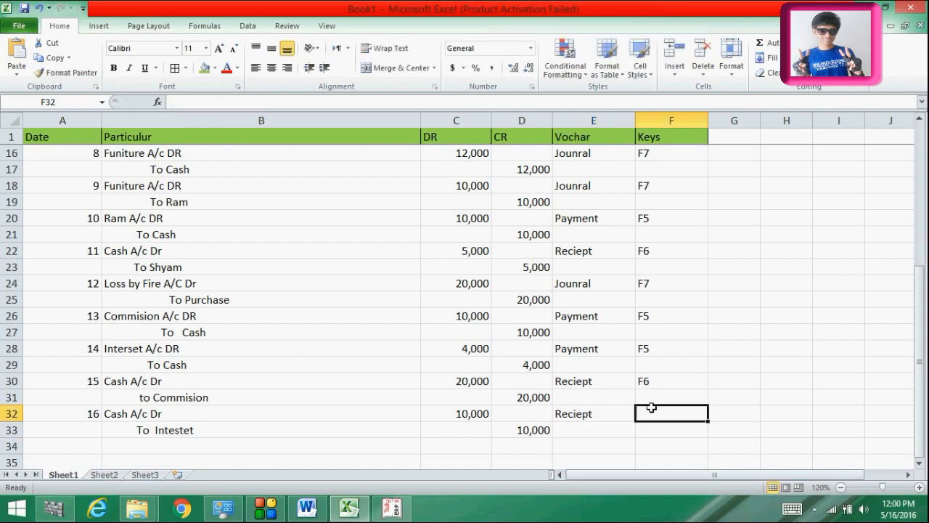
{"action": "left_click", "coordinate": [662, 392]}
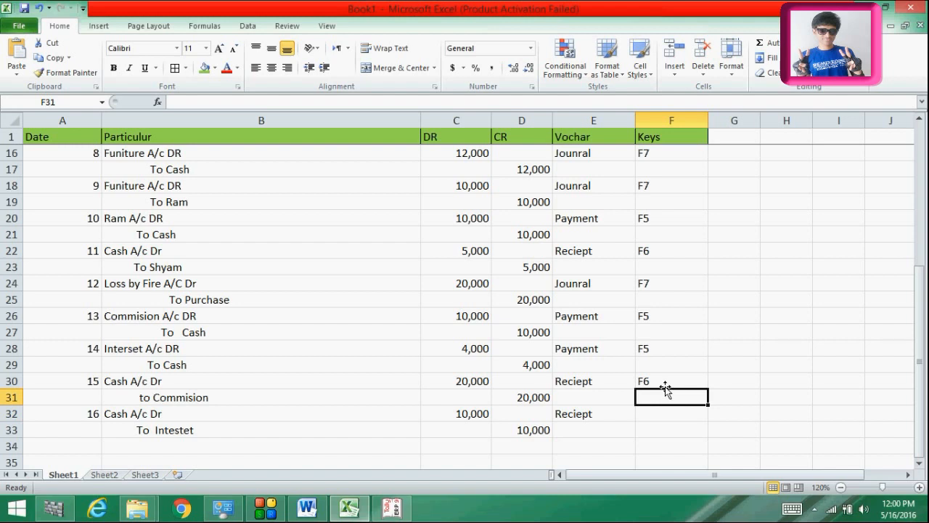
{"action": "left_click", "coordinate": [658, 415]}
{"action": "type", "text": "F"}
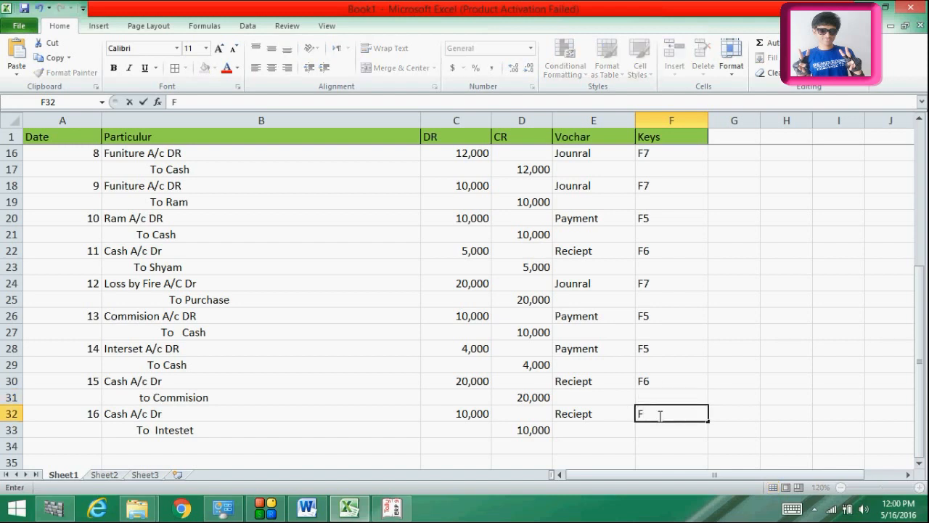
{"action": "key", "text": "Tab"}
{"action": "left_click", "coordinate": [659, 416]}
{"action": "double_click", "coordinate": [658, 416]}
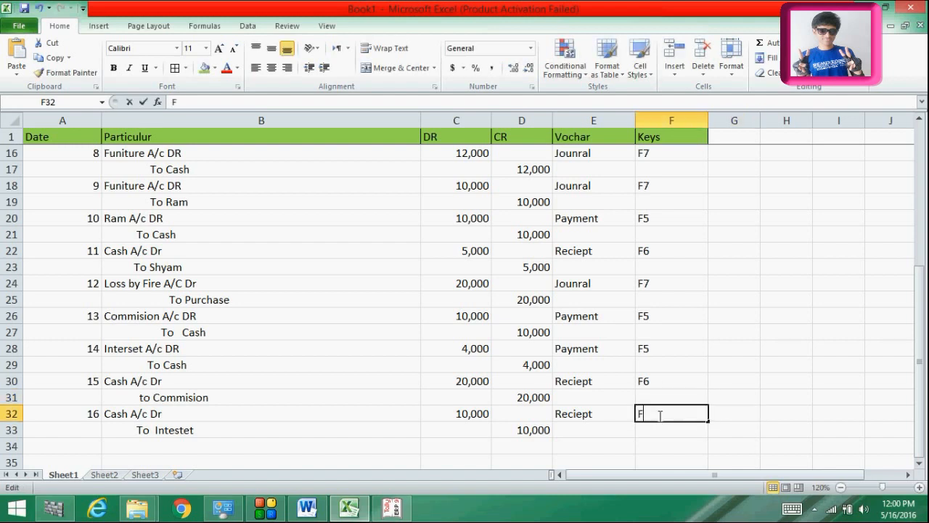
{"action": "type", "text": "6"}
{"action": "key", "text": "Return"}
{"action": "key", "text": "Return"}
{"action": "key", "text": "Return"}
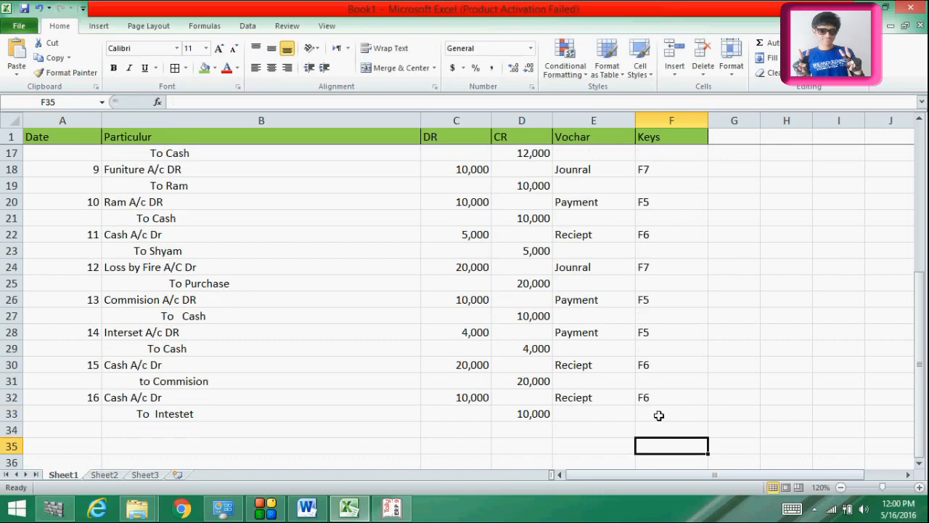
Number the next journal entry 17 in A34.
{"action": "key", "text": "Down"}
{"action": "key", "text": "Down"}
{"action": "left_click", "coordinate": [75, 398]}
{"action": "double_click", "coordinate": [74, 400]}
{"action": "type", "text": "17."}
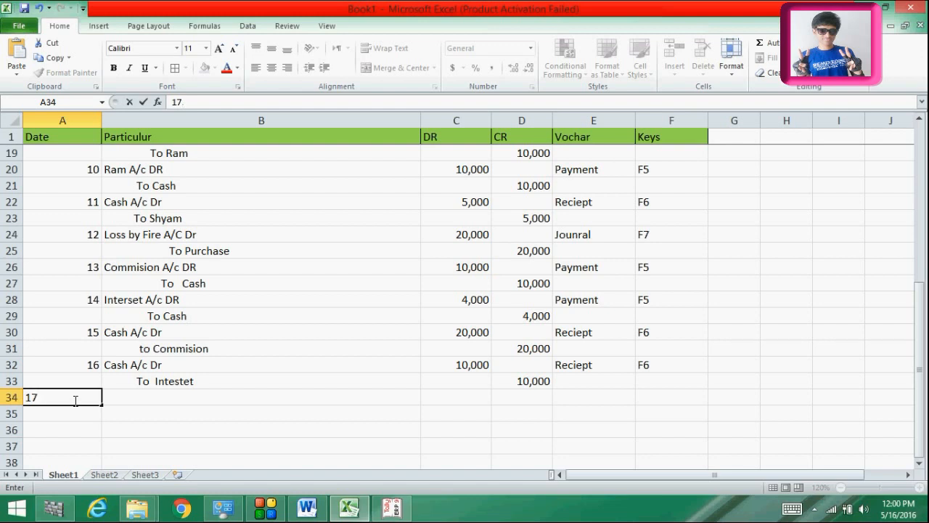
{"action": "key", "text": "Return"}
{"action": "left_click", "coordinate": [149, 398]}
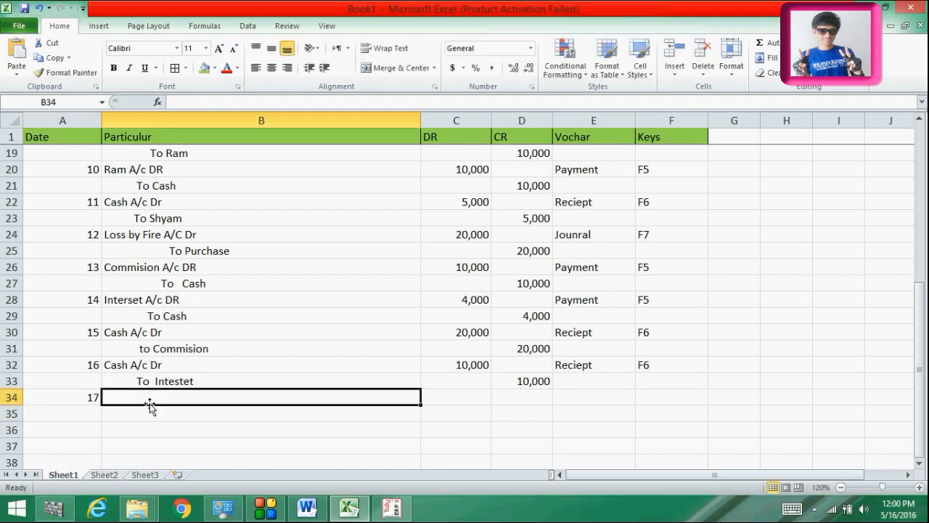
{"action": "left_click", "coordinate": [351, 503]}
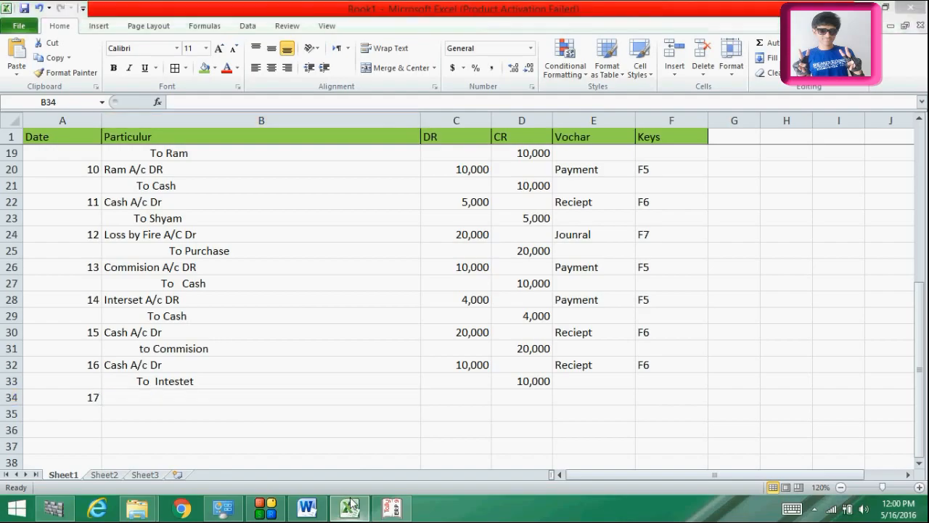
{"action": "left_click", "coordinate": [351, 505]}
{"action": "left_click", "coordinate": [390, 508]}
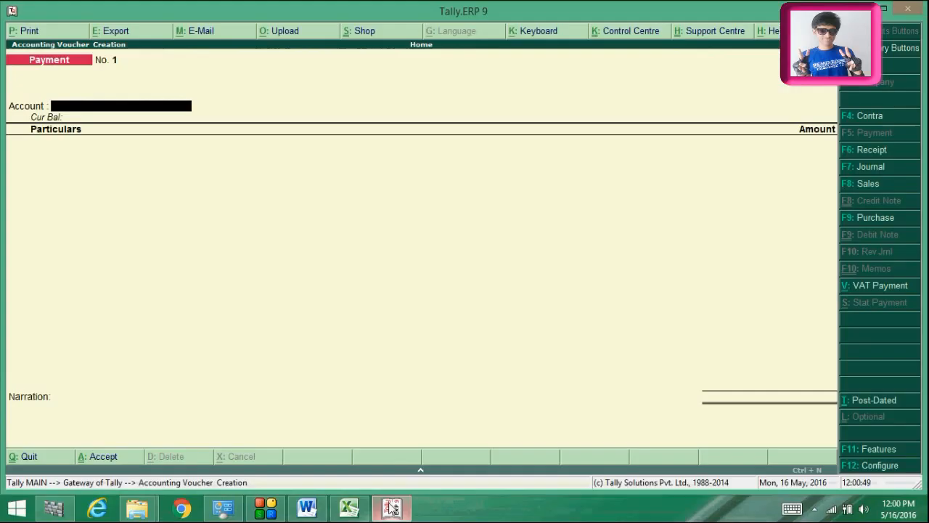
{"action": "left_click", "coordinate": [391, 508]}
{"action": "left_click", "coordinate": [342, 508]}
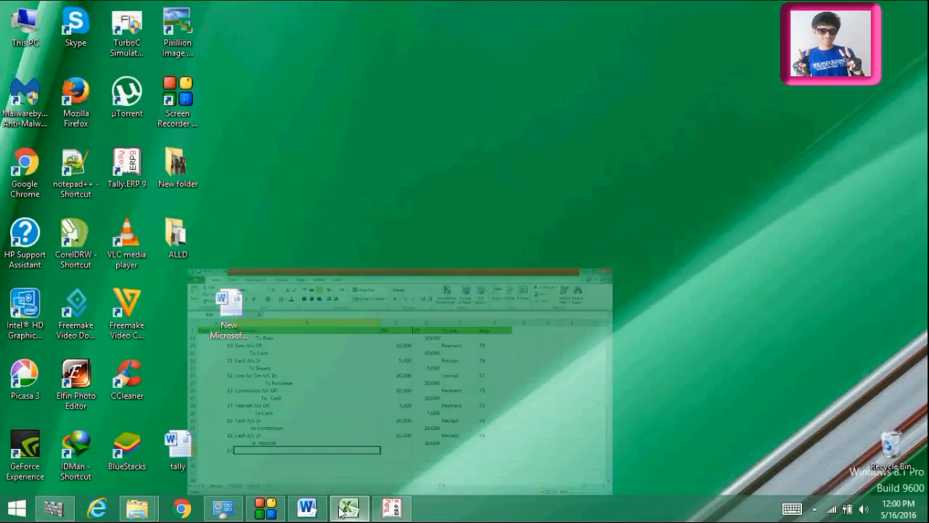
Check transaction 17 in the Word document and enter its particulars: the payee's name with A/c DR in B34 and an indented To Commision in B35.
{"action": "left_click", "coordinate": [306, 509]}
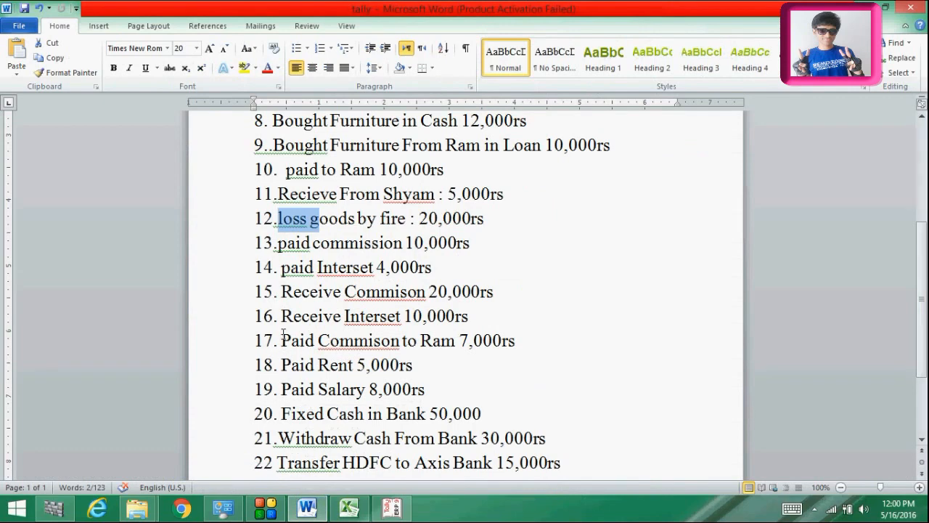
{"action": "left_click_drag", "start_coordinate": [282, 340], "coordinate": [402, 340]}
{"action": "left_click", "coordinate": [440, 342]}
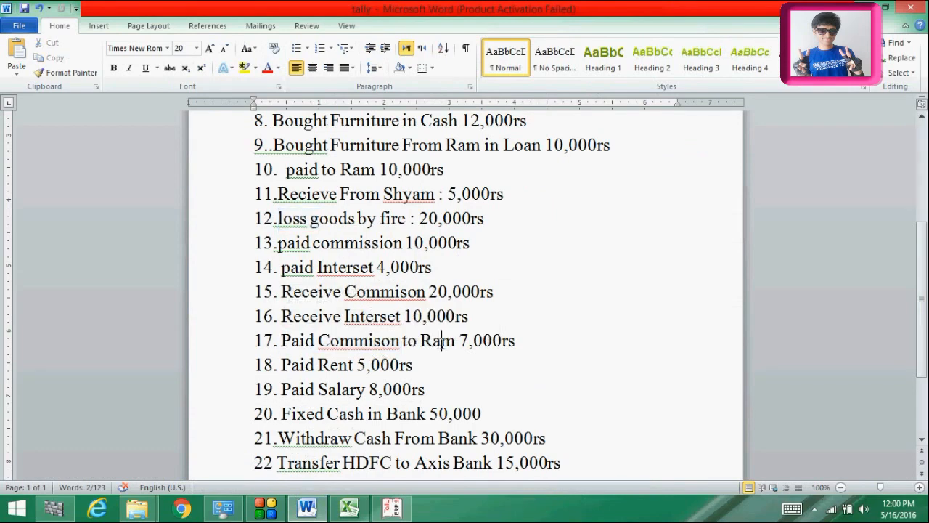
{"action": "key", "text": "alt+Tab"}
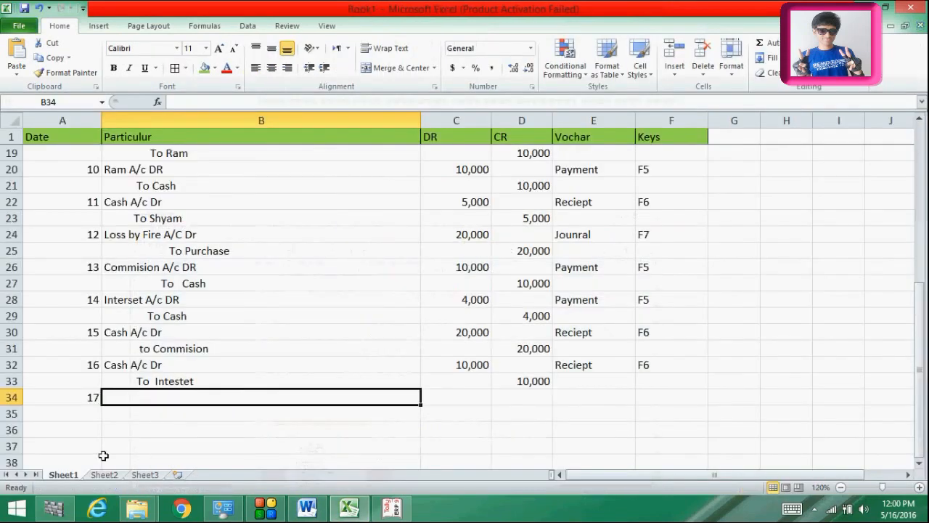
{"action": "double_click", "coordinate": [120, 394]}
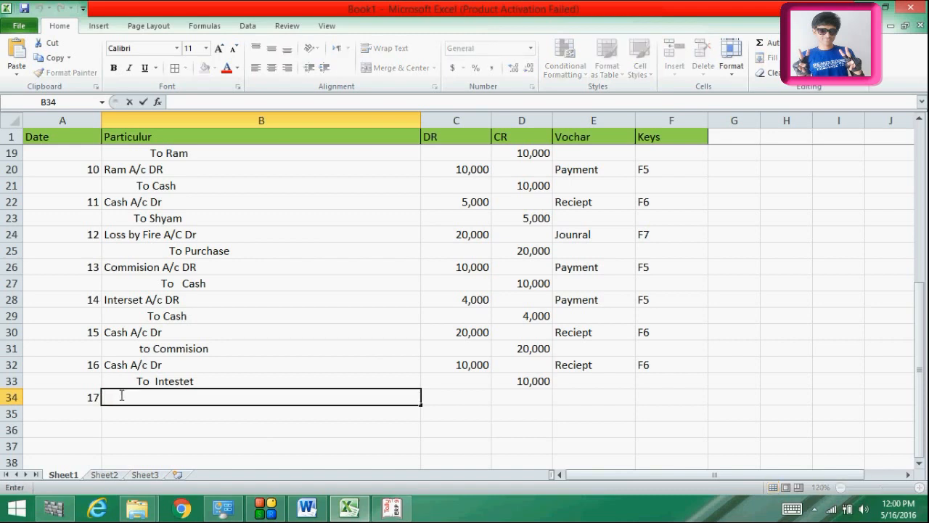
{"action": "type", "text": "Ram A/c DR"}
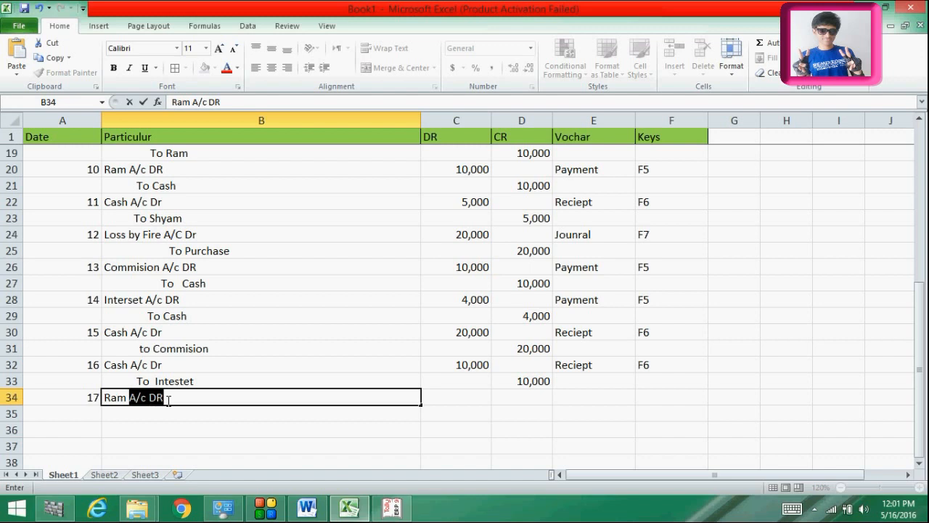
{"action": "key", "text": "Return"}
{"action": "double_click", "coordinate": [154, 408]}
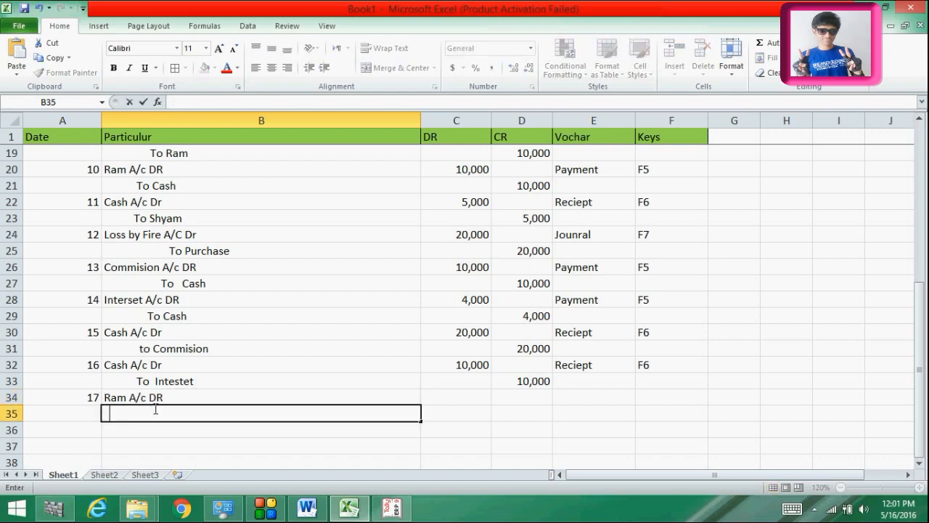
{"action": "type", "text": "To Comm"}
{"action": "type", "text": "ision"}
{"action": "key", "text": "Return"}
Check the amount of transaction 17 in the Word document and enter 7,000 as its debit in C34 and credit in D35.
{"action": "left_click", "coordinate": [465, 400]}
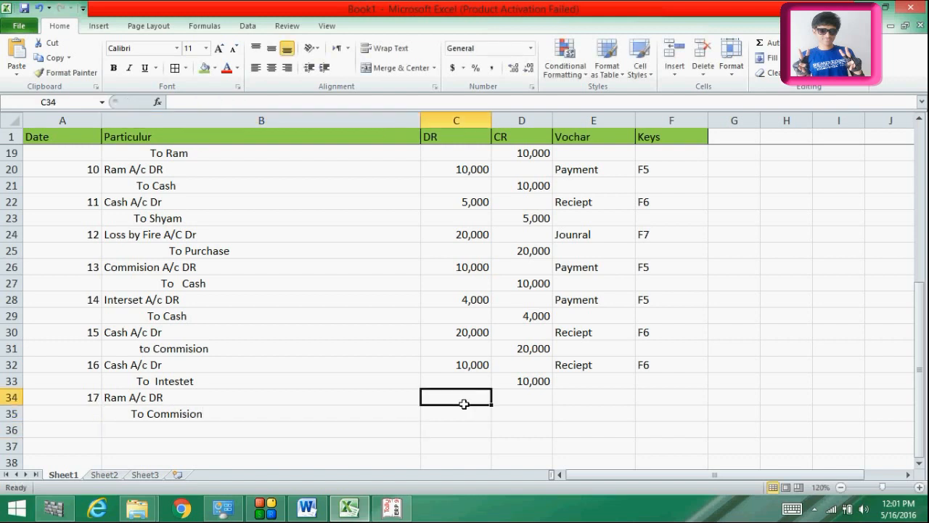
{"action": "left_click", "coordinate": [306, 509]}
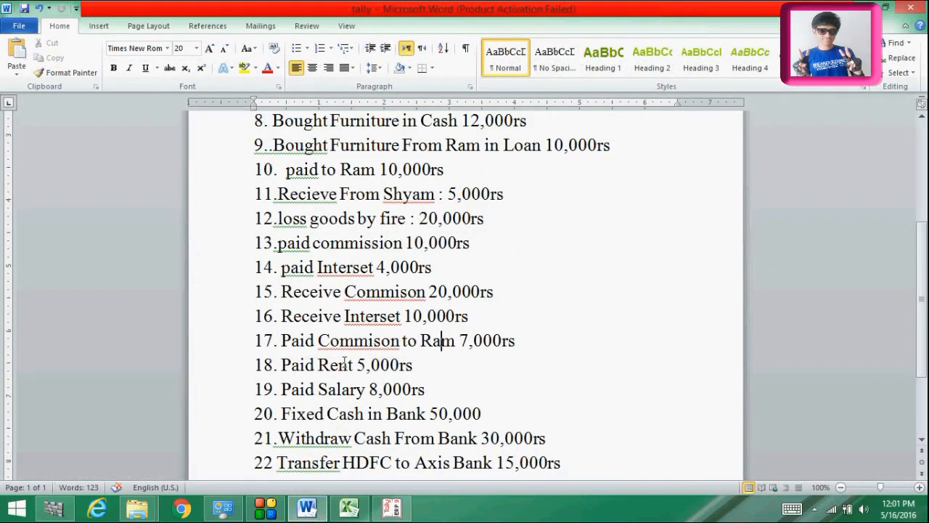
{"action": "left_click", "coordinate": [867, 6]}
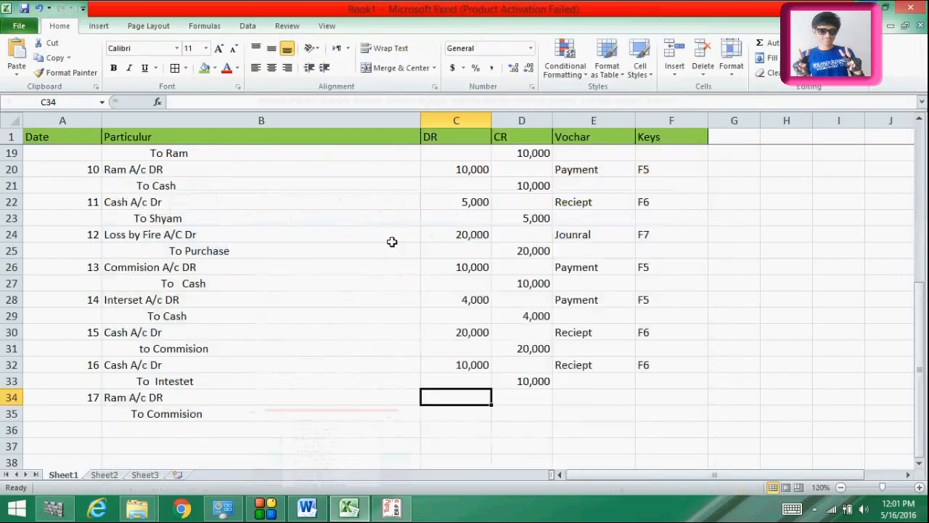
{"action": "double_click", "coordinate": [445, 394]}
{"action": "type", "text": "7,000"}
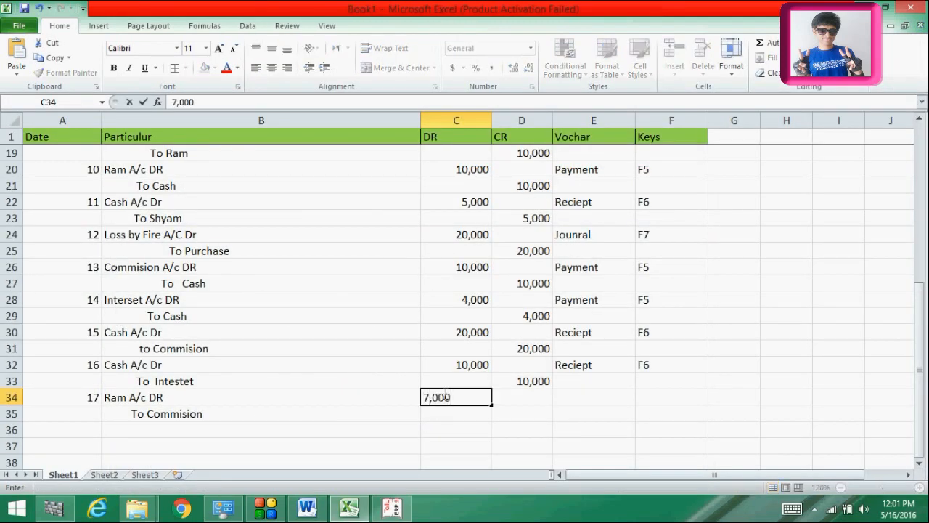
{"action": "left_click", "coordinate": [511, 414]}
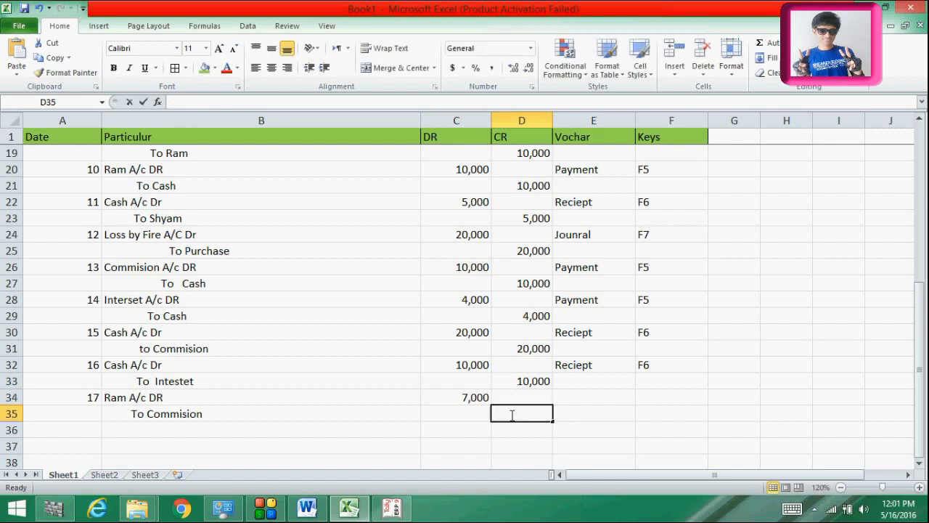
{"action": "type", "text": "7,000"}
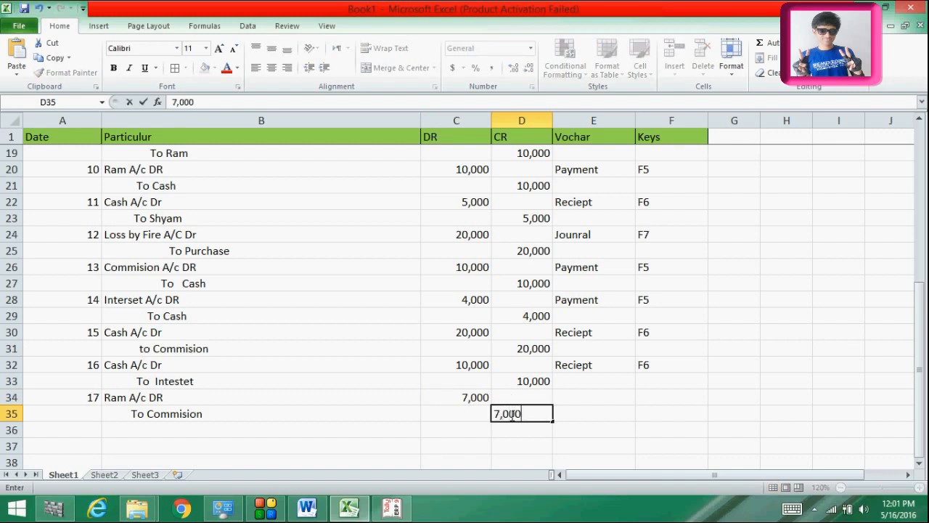
Enter Payment as the voucher type of entry 17 in E34 and F5 as its key in F34.
{"action": "left_click", "coordinate": [571, 397]}
{"action": "double_click", "coordinate": [571, 398]}
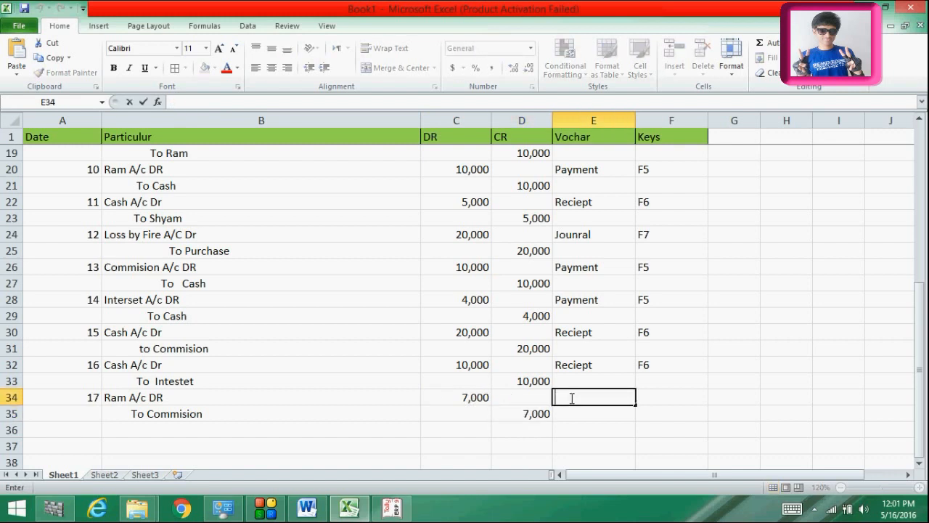
{"action": "type", "text": "Pay"}
{"action": "double_click", "coordinate": [667, 401]}
{"action": "type", "text": "F5"}
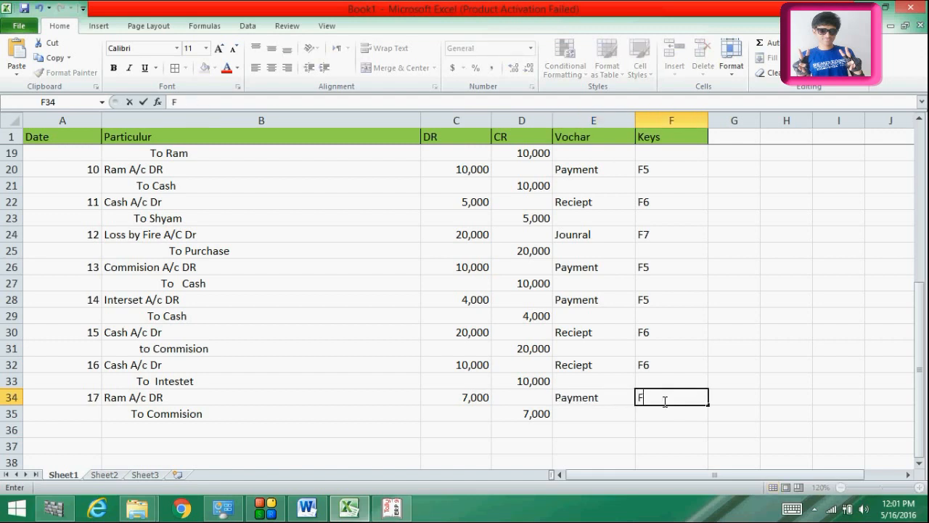
{"action": "key", "text": "Return"}
Number the next journal entry 18 in A36.
{"action": "key", "text": "Return"}
{"action": "key", "text": "Return"}
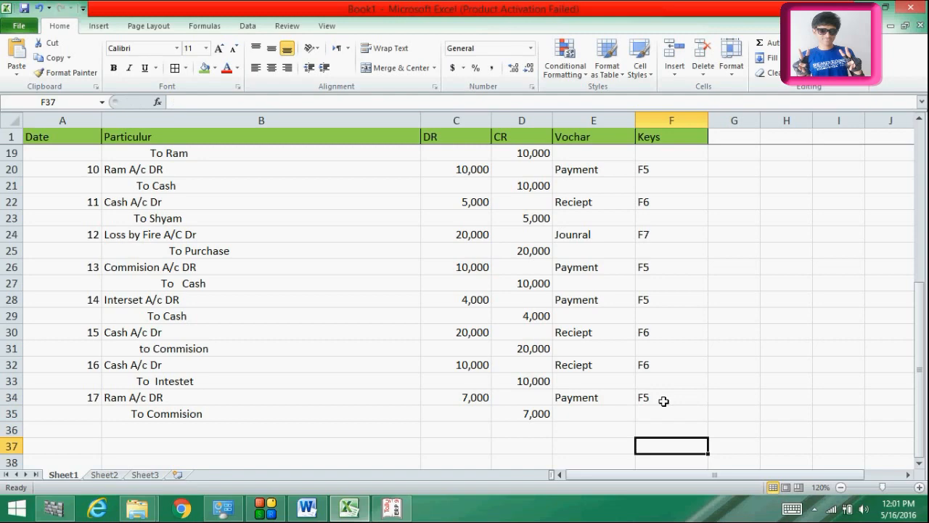
{"action": "key", "text": "Return"}
{"action": "key", "text": "Return"}
{"action": "key", "text": "Return"}
{"action": "key", "text": "Return"}
{"action": "key", "text": "Return"}
{"action": "key", "text": "Return"}
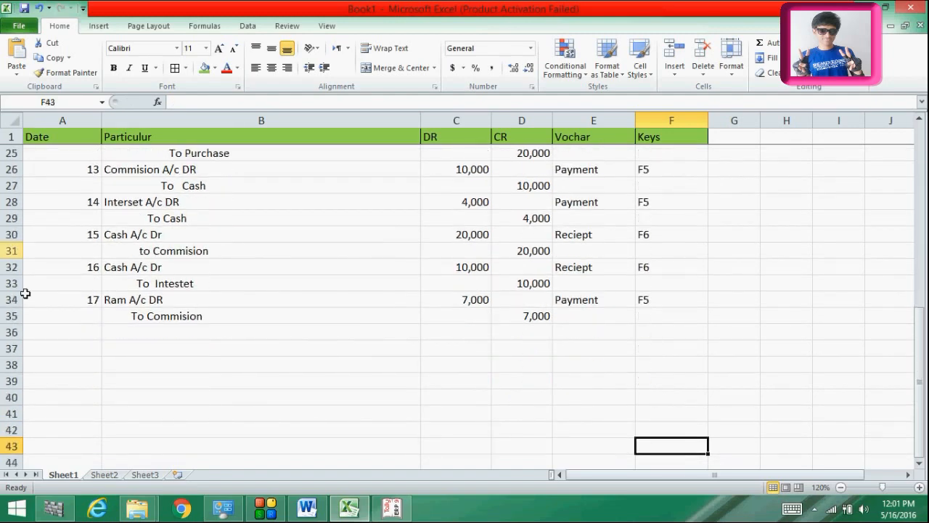
{"action": "left_click", "coordinate": [61, 336]}
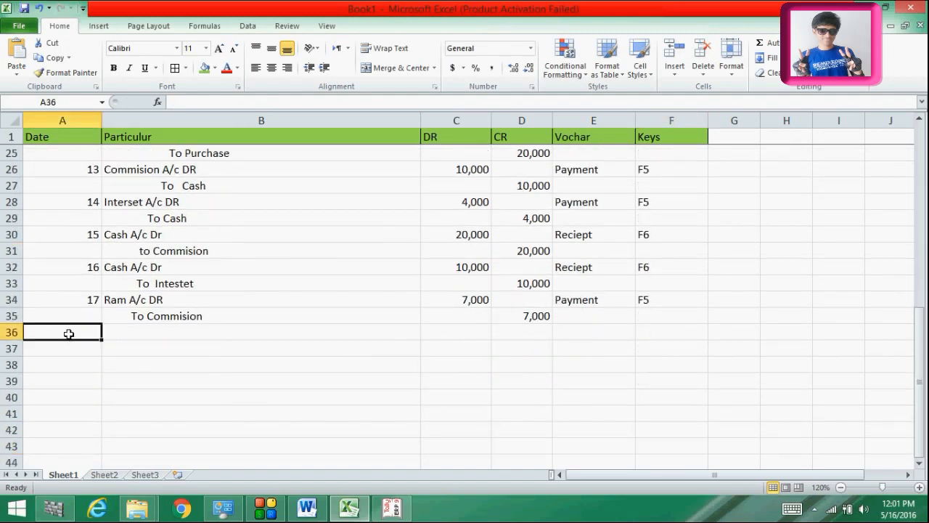
{"action": "type", "text": "18"}
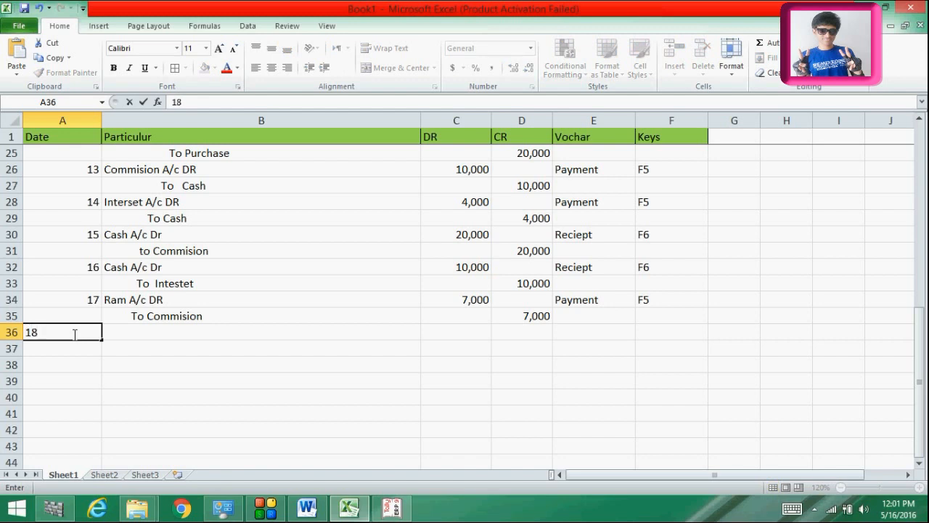
{"action": "key", "text": "Return"}
Check transaction 18 in the Word document and enter its particulars: Rent A/c DR in B36 and an indented To Cash in B37.
{"action": "left_click", "coordinate": [173, 332]}
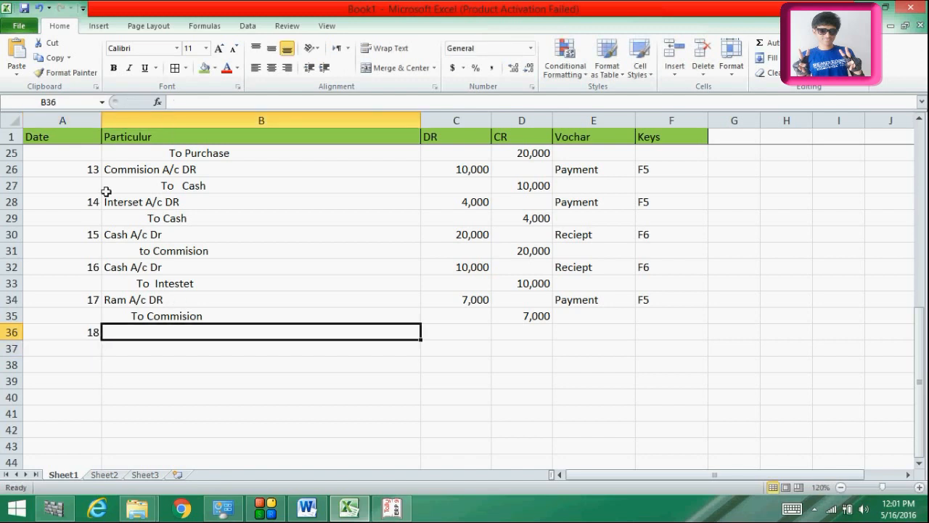
{"action": "left_click", "coordinate": [270, 511]}
{"action": "left_click", "coordinate": [270, 511]}
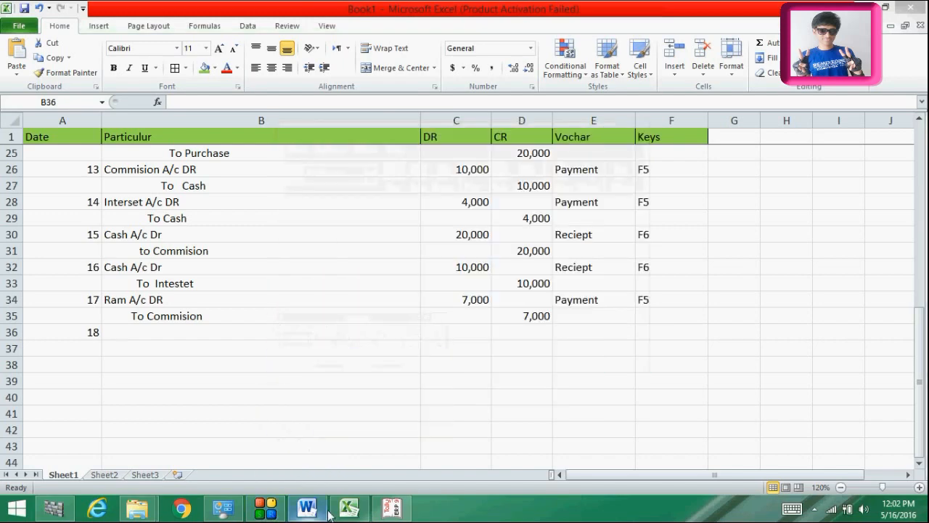
{"action": "left_click", "coordinate": [306, 510]}
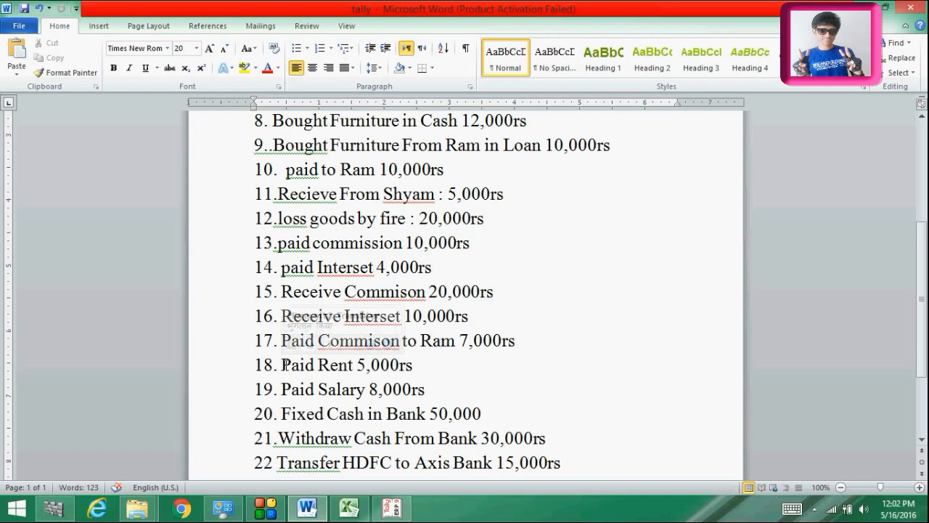
{"action": "left_click", "coordinate": [350, 508]}
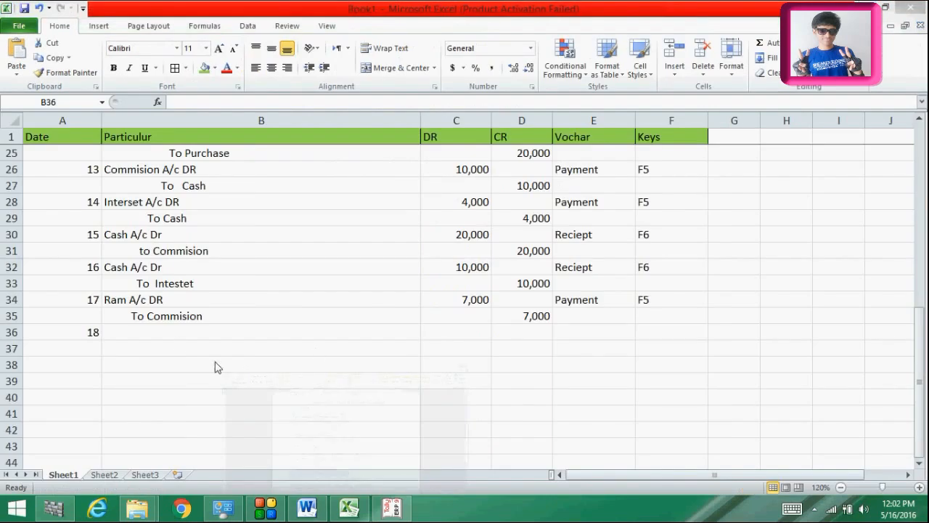
{"action": "double_click", "coordinate": [173, 333]}
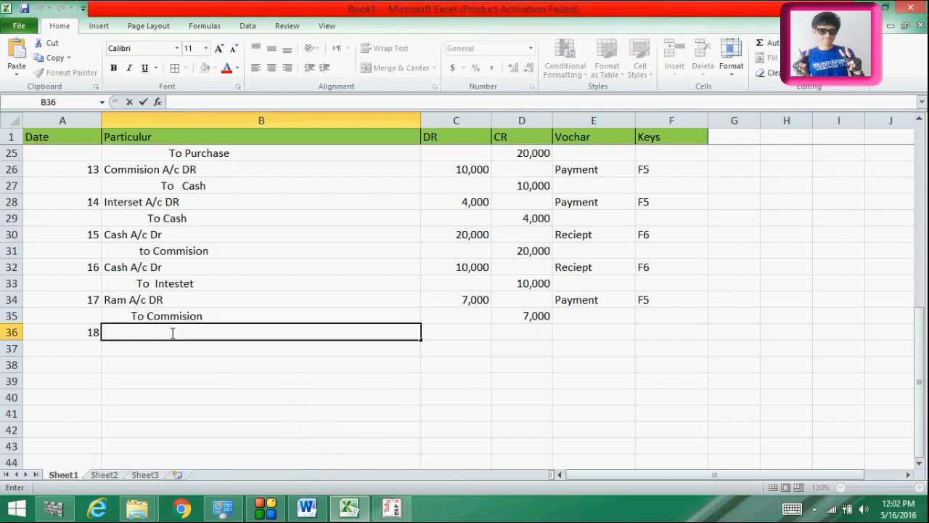
{"action": "type", "text": "Re"}
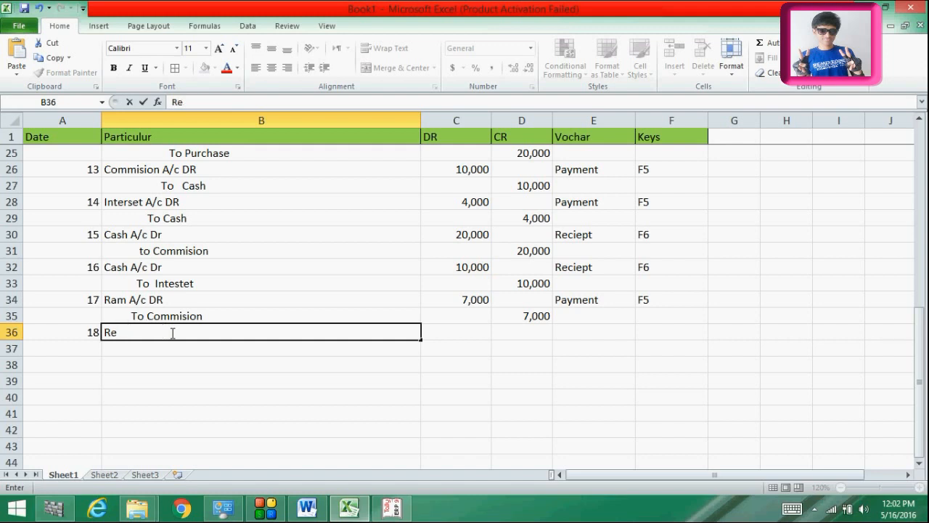
{"action": "type", "text": "nt A"}
{"action": "type", "text": "/c D"}
{"action": "type", "text": "ER"}
{"action": "key", "text": "BackSpace"}
{"action": "key", "text": "BackSpace"}
{"action": "type", "text": "R"}
{"action": "key", "text": "Return"}
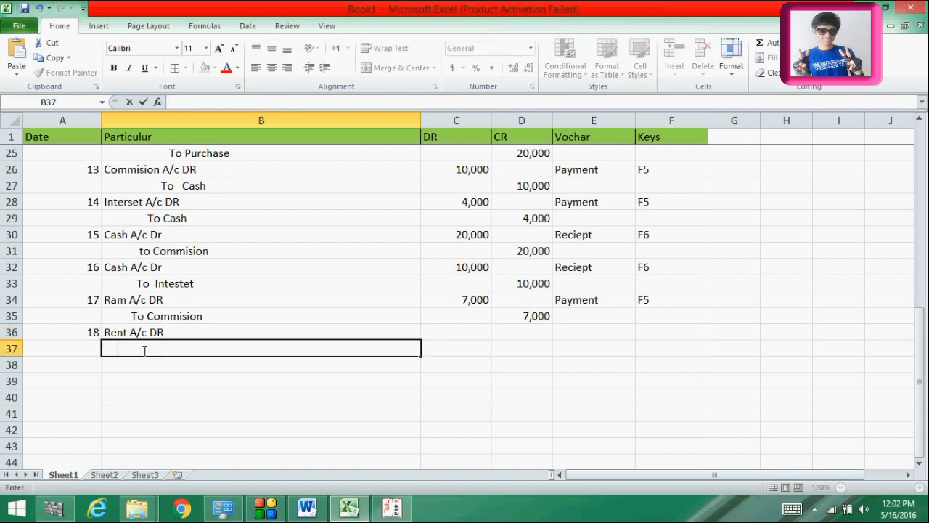
{"action": "type", "text": "To"}
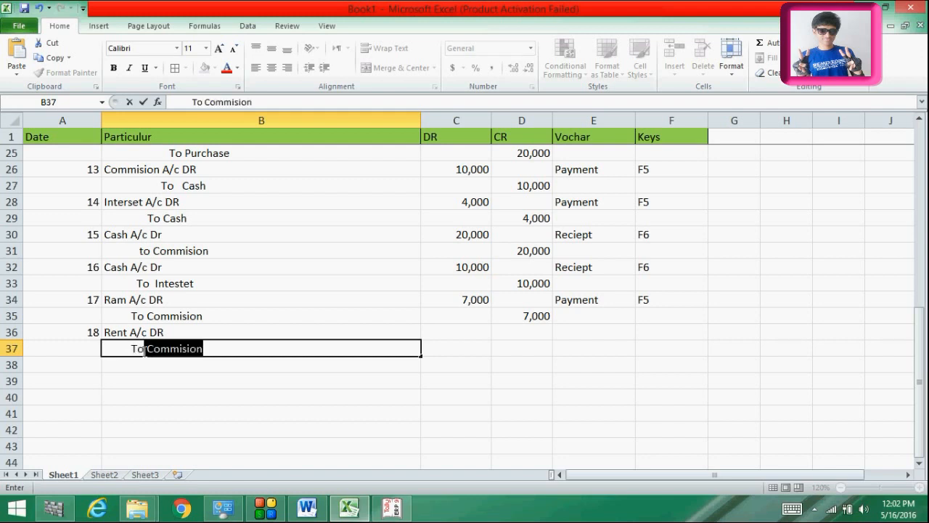
{"action": "type", "text": " Cash"}
Check the amount of transaction 18 in the Word document and enter 5,000 as its debit in C36 and credit in D37.
{"action": "left_click", "coordinate": [447, 328]}
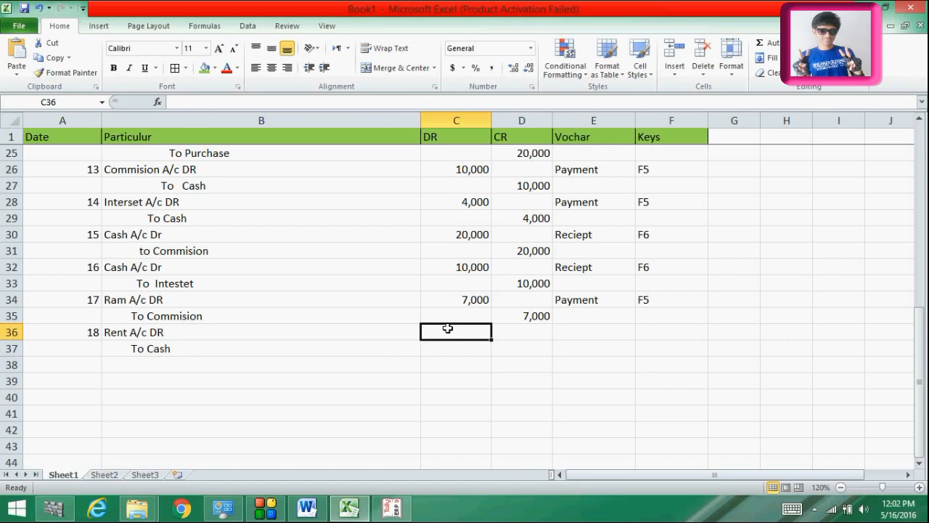
{"action": "left_click", "coordinate": [322, 506]}
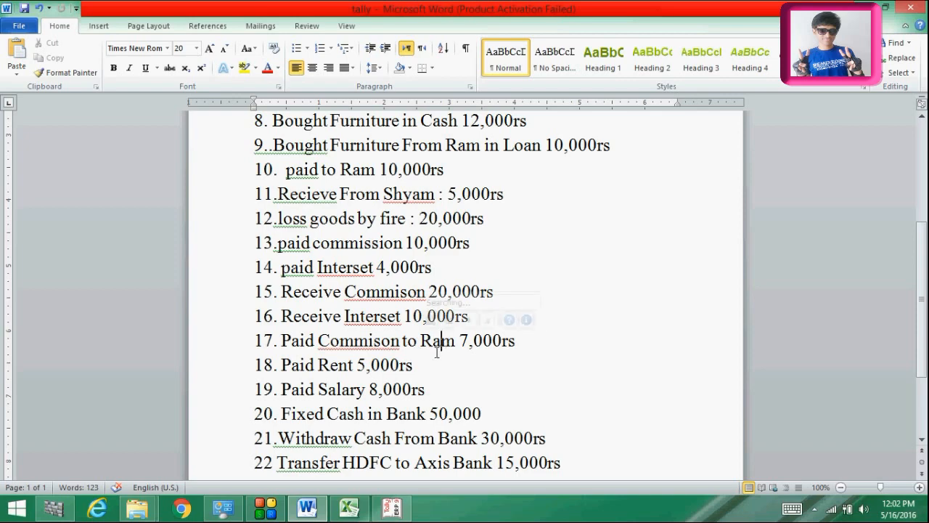
{"action": "left_click", "coordinate": [383, 389]}
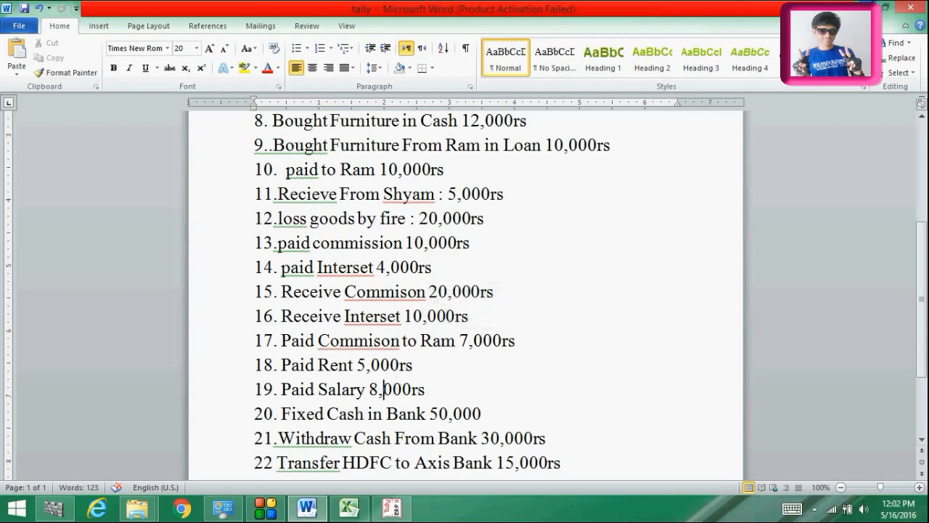
{"action": "key", "text": "alt+Tab"}
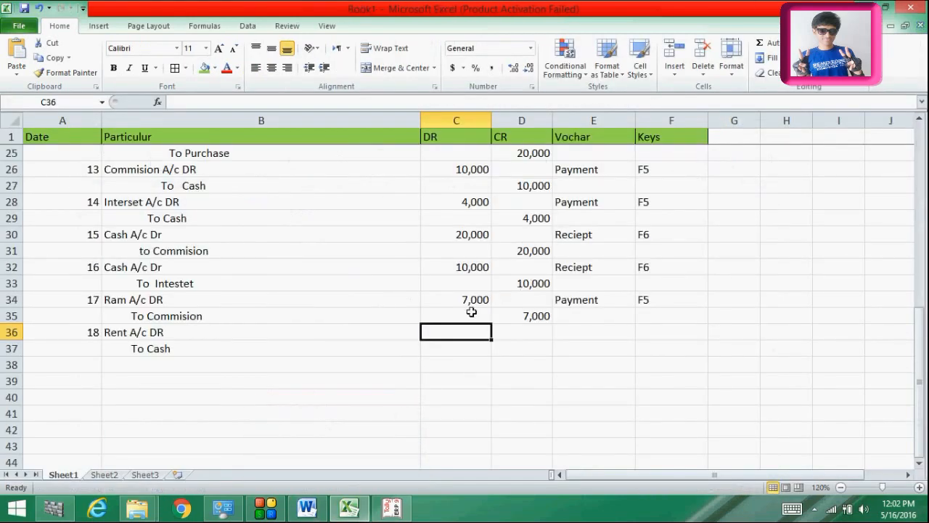
{"action": "left_click", "coordinate": [307, 508]}
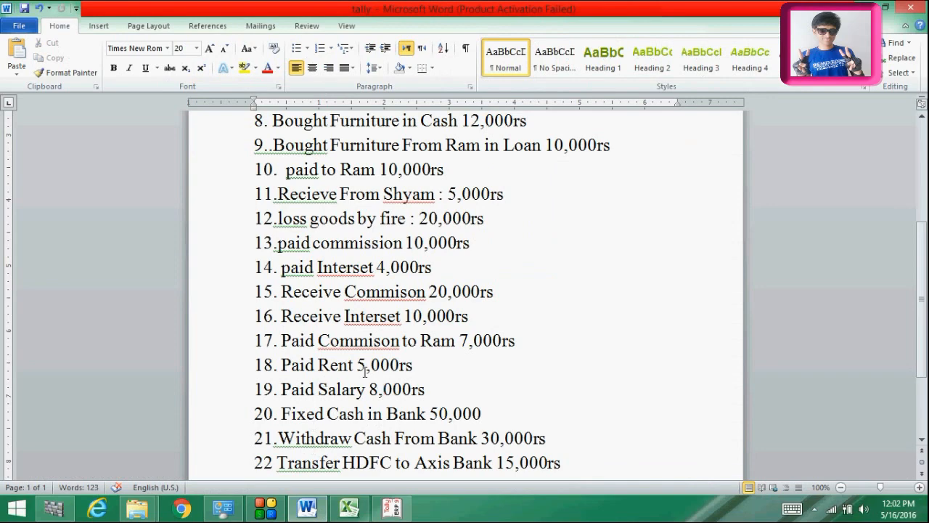
{"action": "key", "text": "alt+Tab"}
{"action": "type", "text": "5,000"}
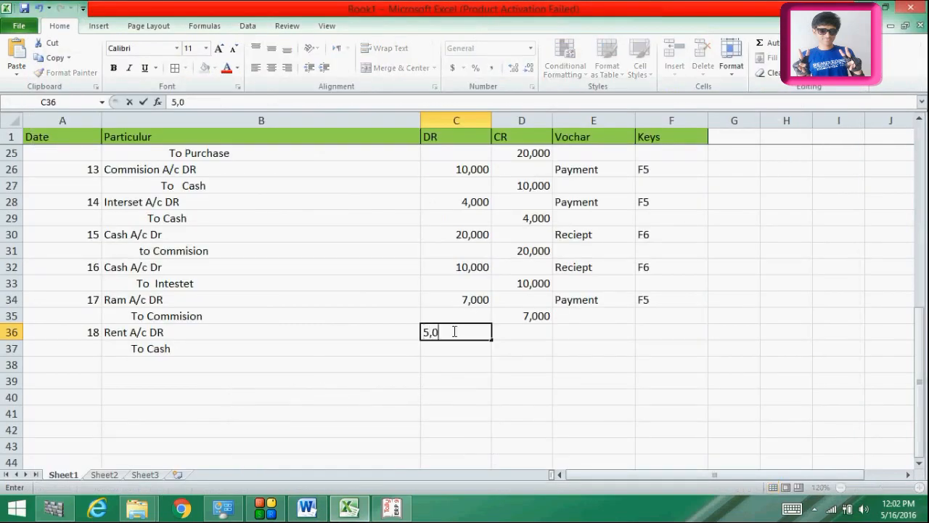
{"action": "left_click", "coordinate": [518, 348]}
{"action": "type", "text": "5,000"}
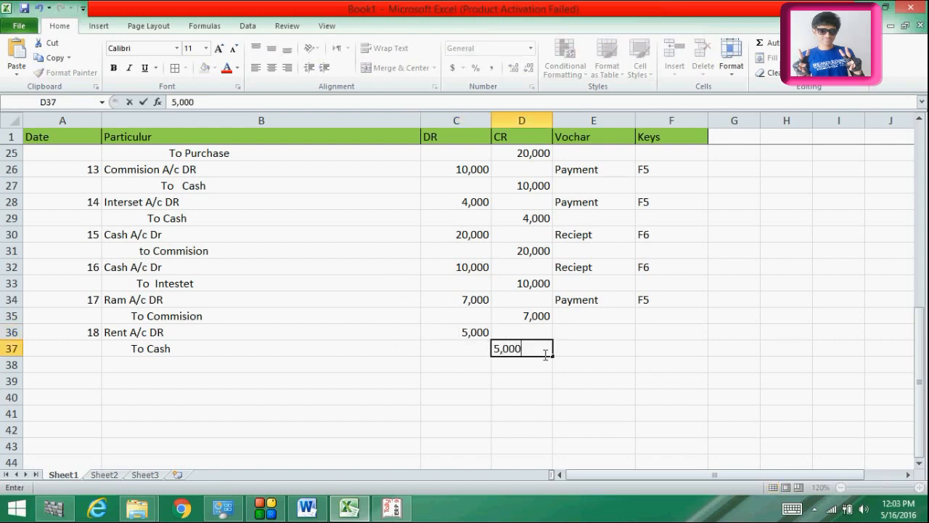
Enter Payment as the voucher type of entry 18 in E36 and F5 as its key in F36.
{"action": "left_click", "coordinate": [578, 336]}
{"action": "type", "text": "Payment"}
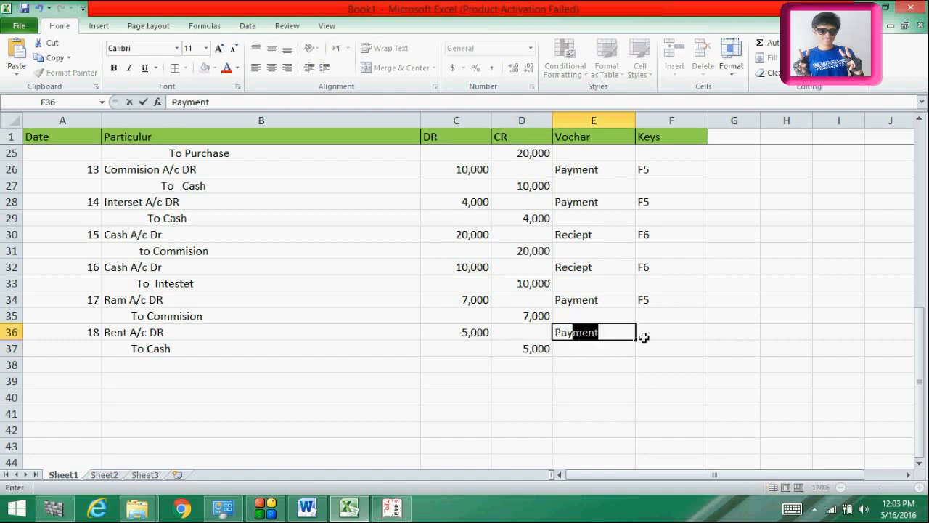
{"action": "left_click", "coordinate": [653, 332]}
{"action": "type", "text": "F"}
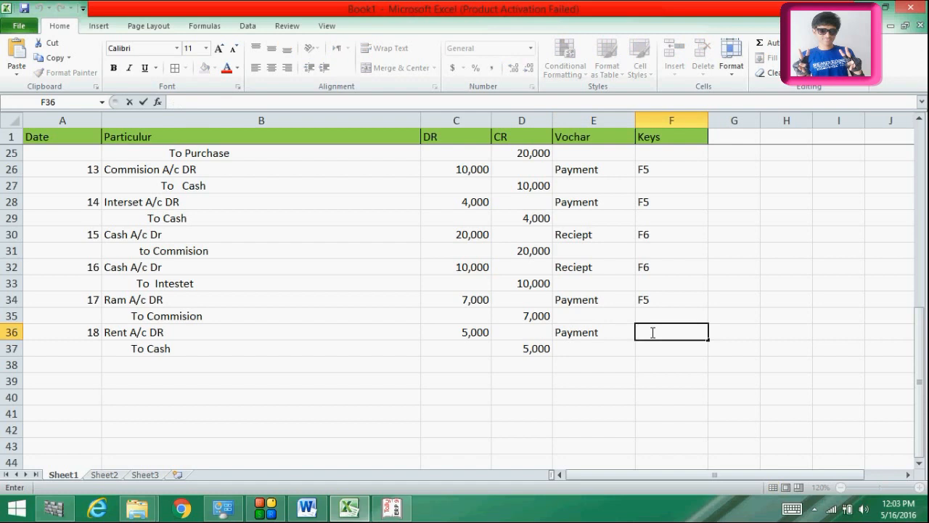
{"action": "type", "text": "5"}
{"action": "key", "text": "Return"}
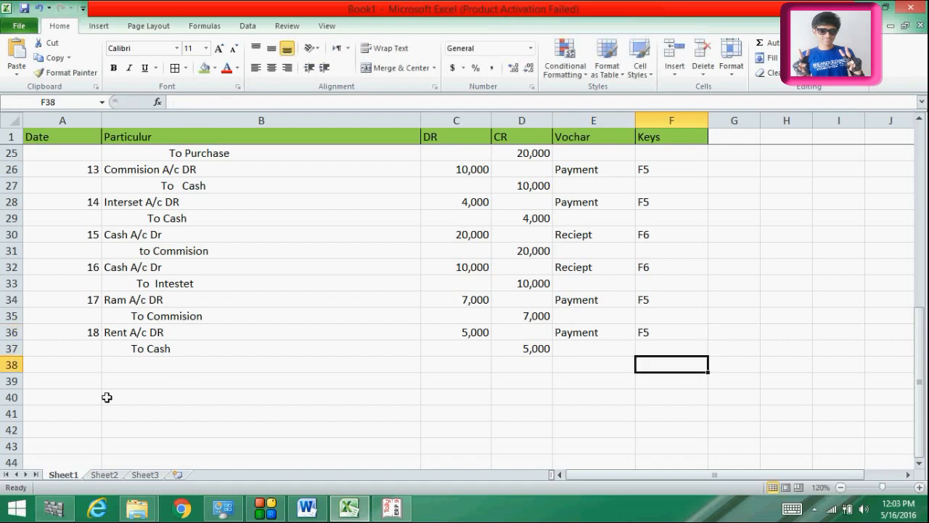
Number the next journal entry 19 in A38 and check transaction 19 in the Word document.
{"action": "left_click", "coordinate": [79, 364]}
{"action": "type", "text": "19."}
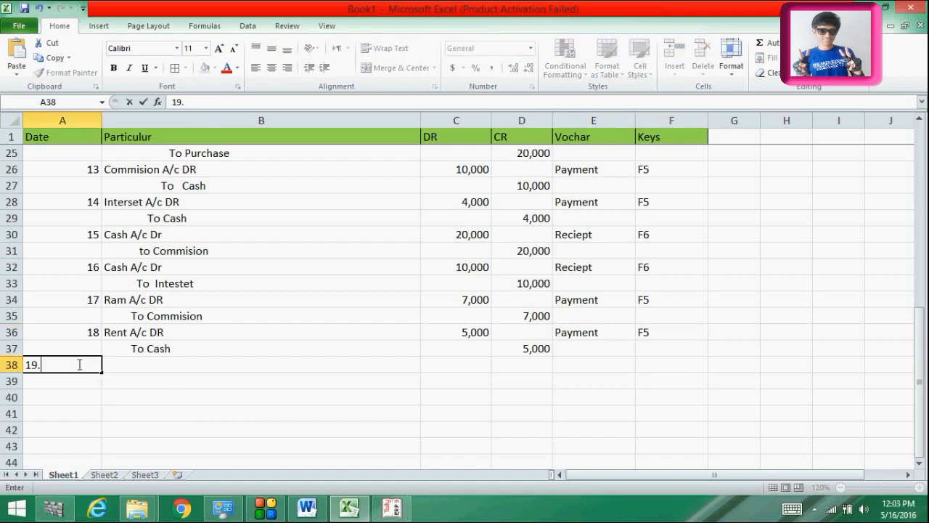
{"action": "left_click", "coordinate": [215, 365]}
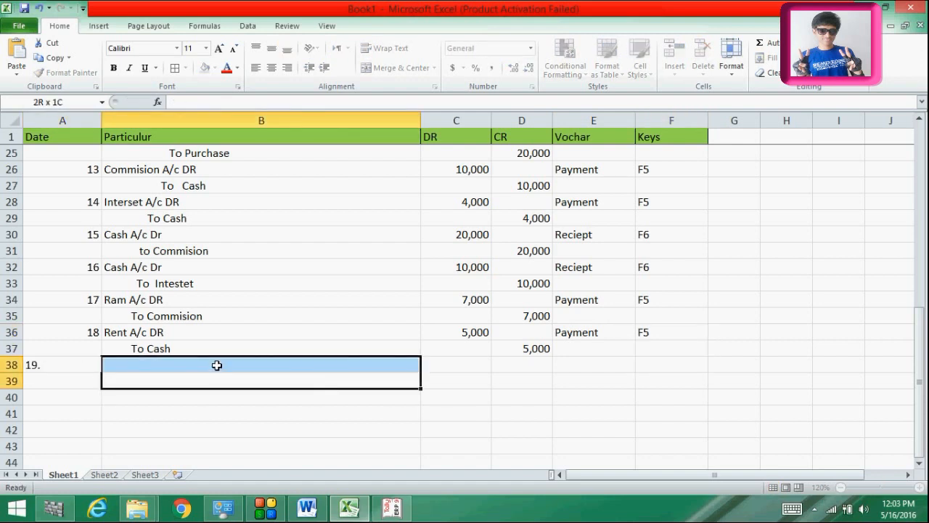
{"action": "left_click", "coordinate": [297, 504]}
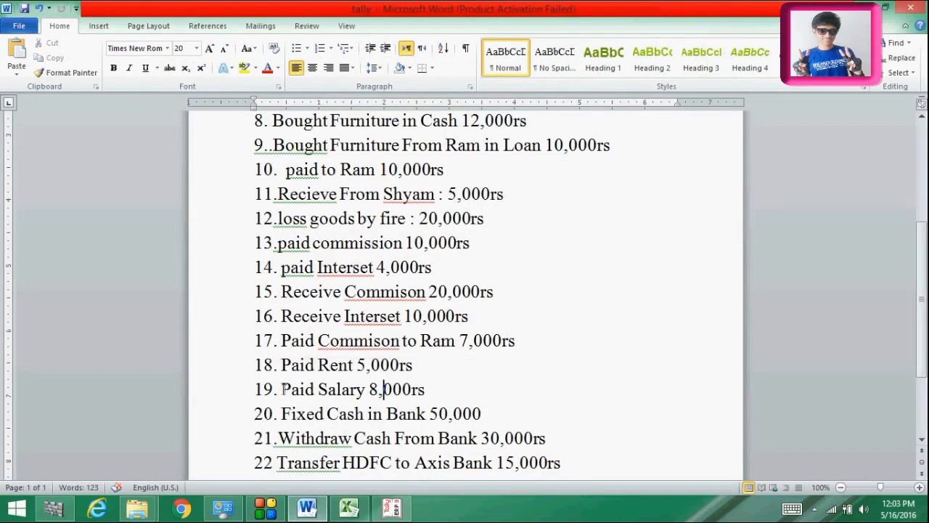
{"action": "left_click", "coordinate": [349, 507]}
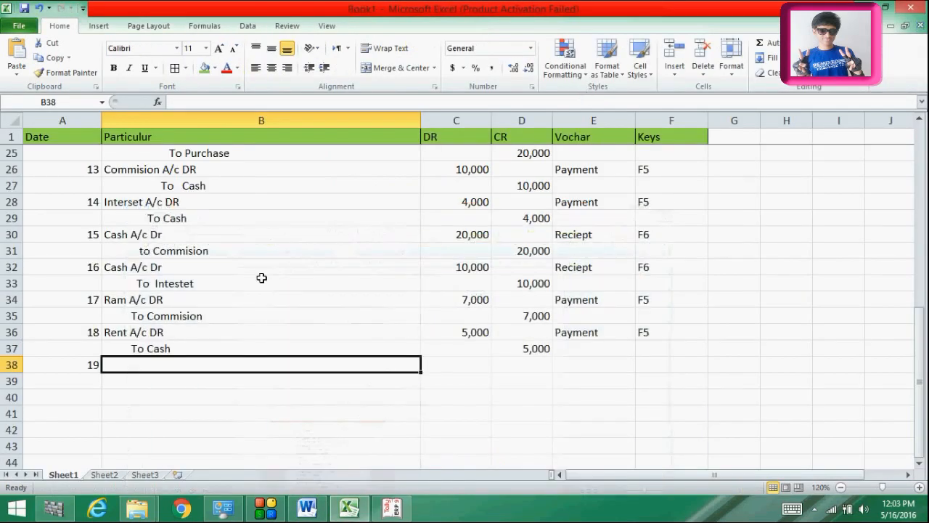
Enter the particulars of entry 19: Salary A/c Dr in B38 and an indented To Cash in B39.
{"action": "double_click", "coordinate": [158, 364]}
{"action": "type", "text": "S"}
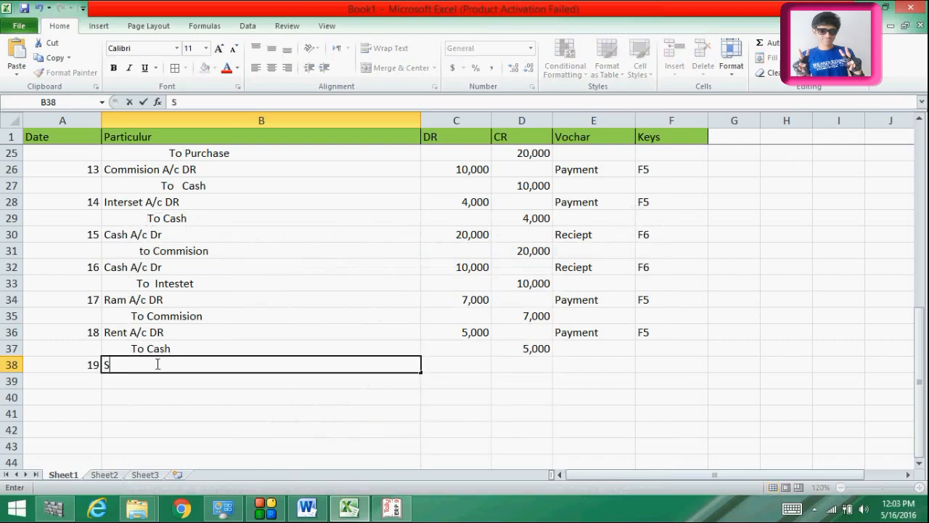
{"action": "type", "text": "a"}
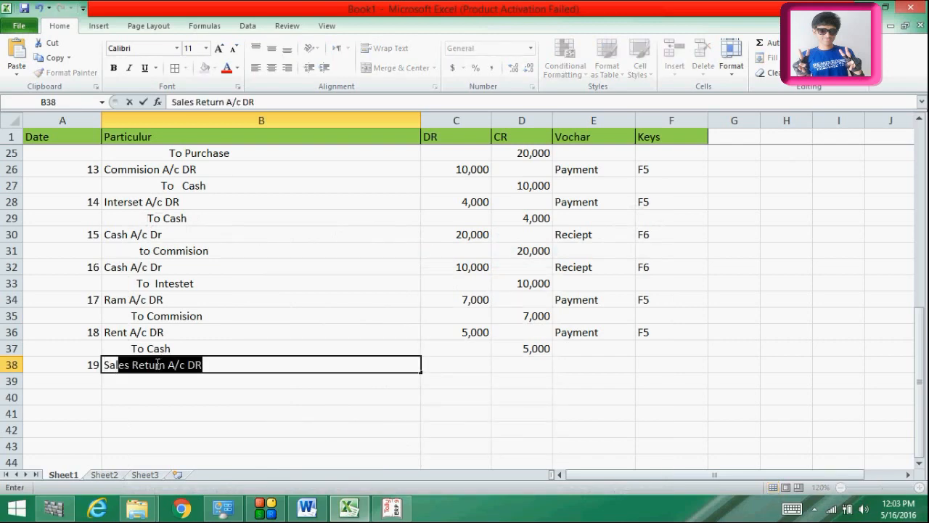
{"action": "type", "text": "lary A"}
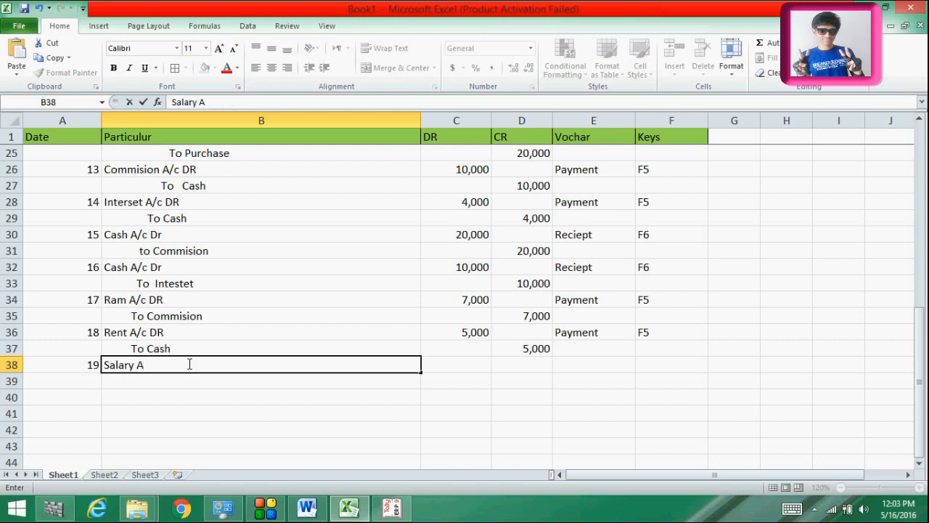
{"action": "type", "text": "/c Dr"}
{"action": "key", "text": "Return"}
{"action": "key", "text": "Return"}
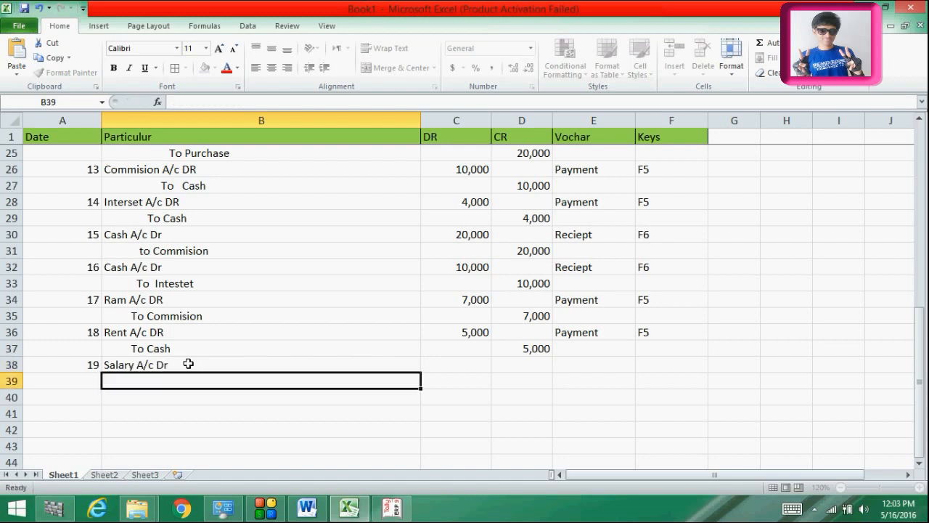
{"action": "left_click", "coordinate": [136, 371]}
{"action": "left_click", "coordinate": [135, 380]}
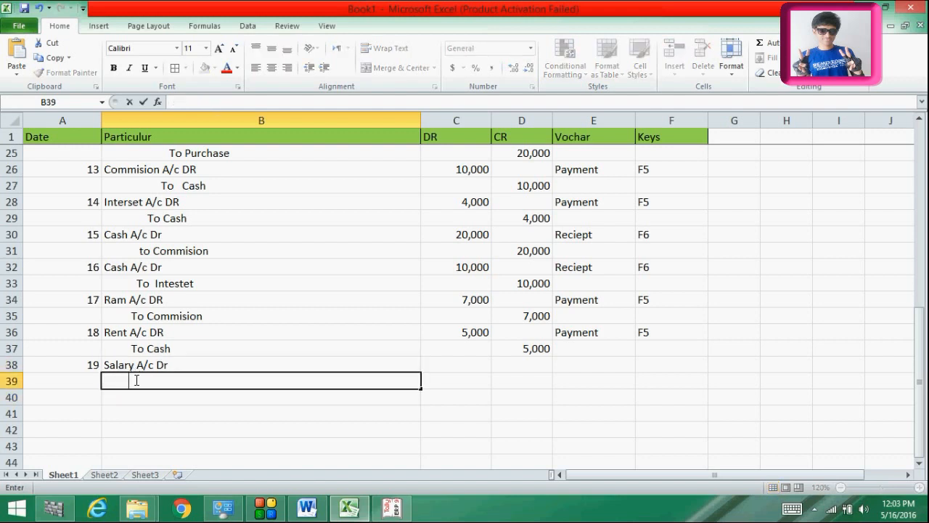
{"action": "type", "text": "To Cash"}
Check the amount of transaction 19 in the Word document and enter 8,000 as its debit in C38 and credit in D39.
{"action": "left_click", "coordinate": [352, 512]}
{"action": "left_click", "coordinate": [349, 511]}
{"action": "left_click", "coordinate": [336, 512]}
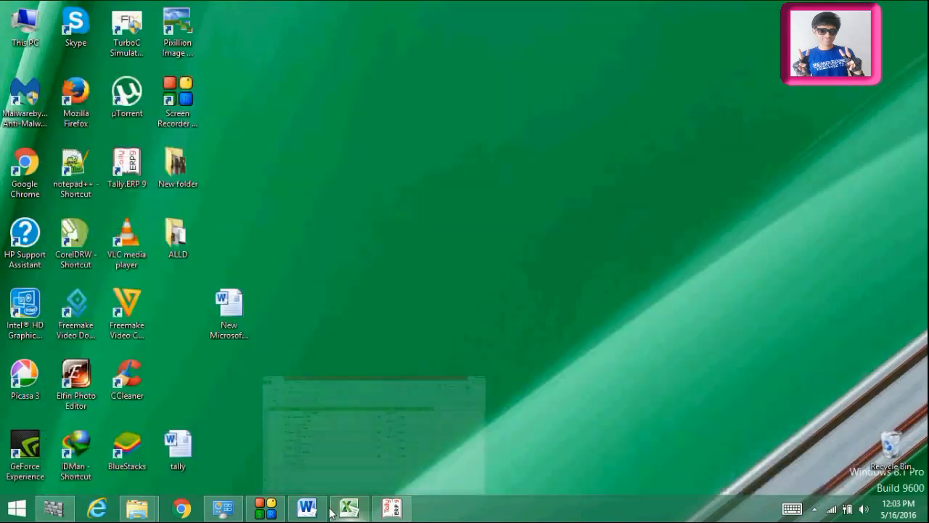
{"action": "left_click", "coordinate": [347, 511]}
{"action": "left_click", "coordinate": [319, 512]}
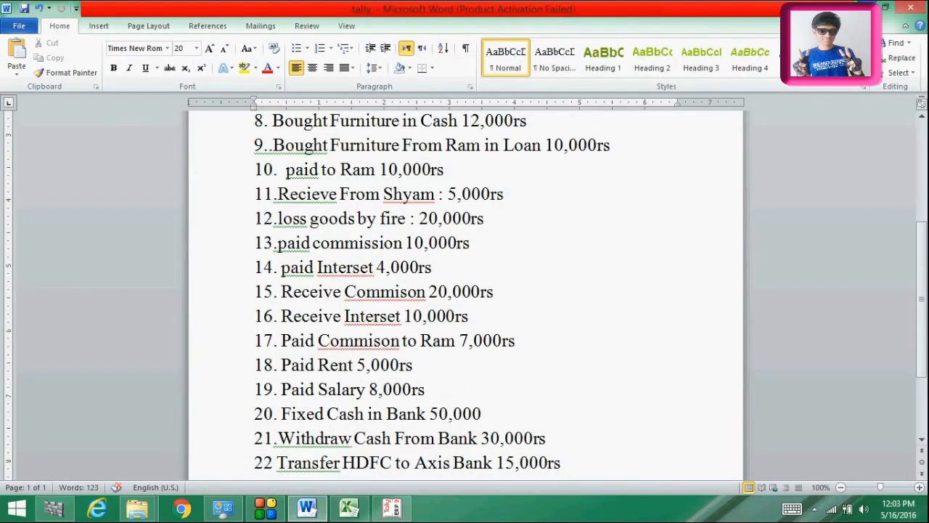
{"action": "key", "text": "alt+Tab"}
{"action": "double_click", "coordinate": [461, 367]}
{"action": "type", "text": "8,000"}
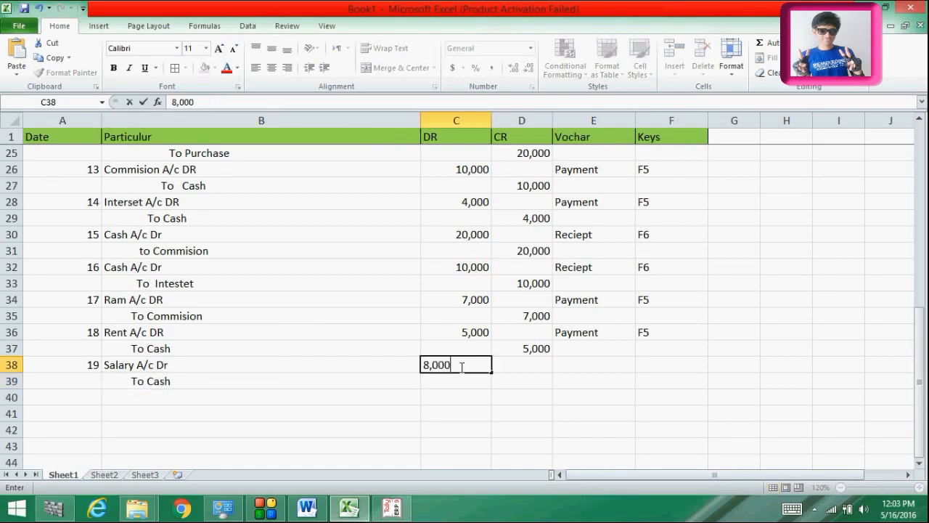
{"action": "left_click", "coordinate": [515, 378]}
{"action": "type", "text": "8"}
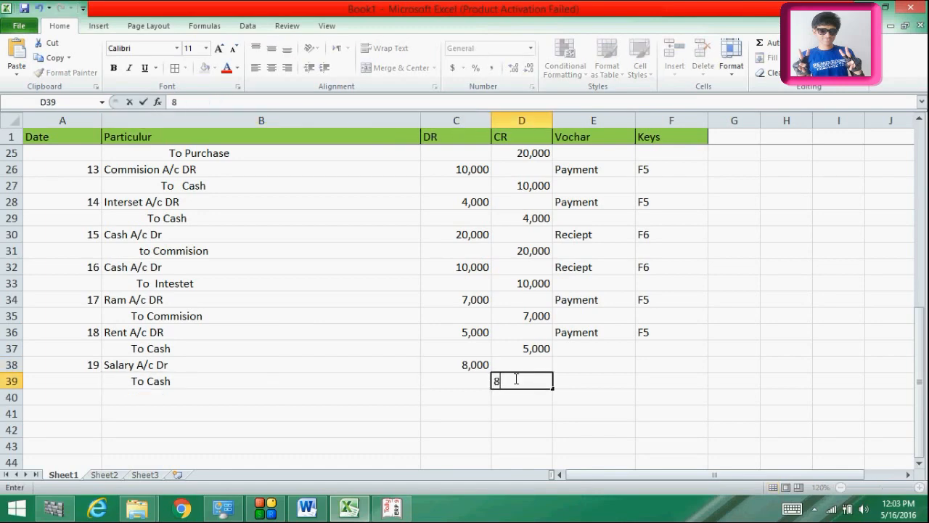
{"action": "type", "text": ",000"}
Enter Payment as the voucher type of entry 19 in E38 and F5 as its key in F38.
{"action": "left_click", "coordinate": [585, 368]}
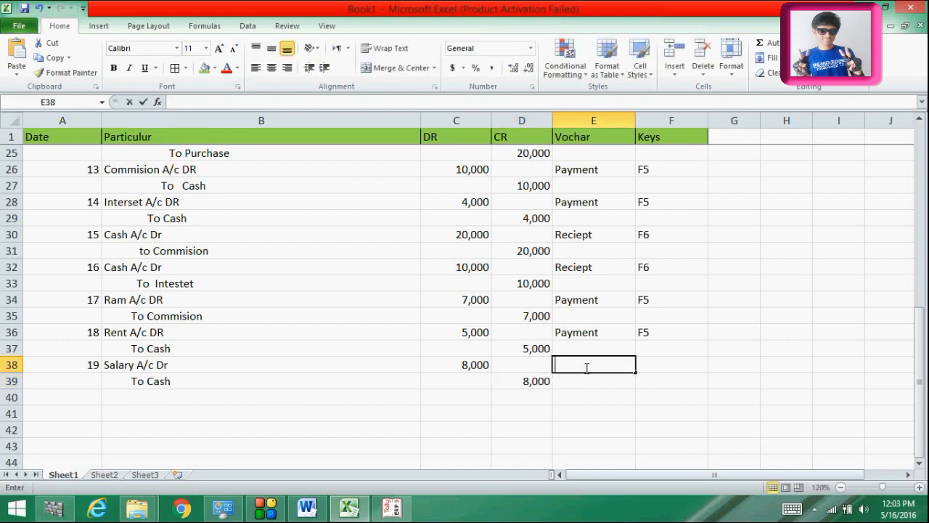
{"action": "type", "text": "Payment"}
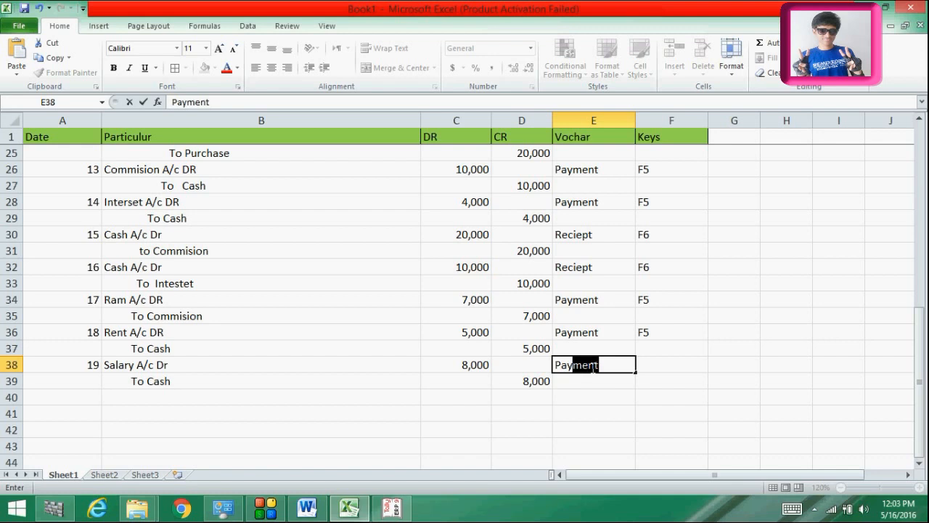
{"action": "left_click", "coordinate": [653, 364]}
{"action": "type", "text": "F5"}
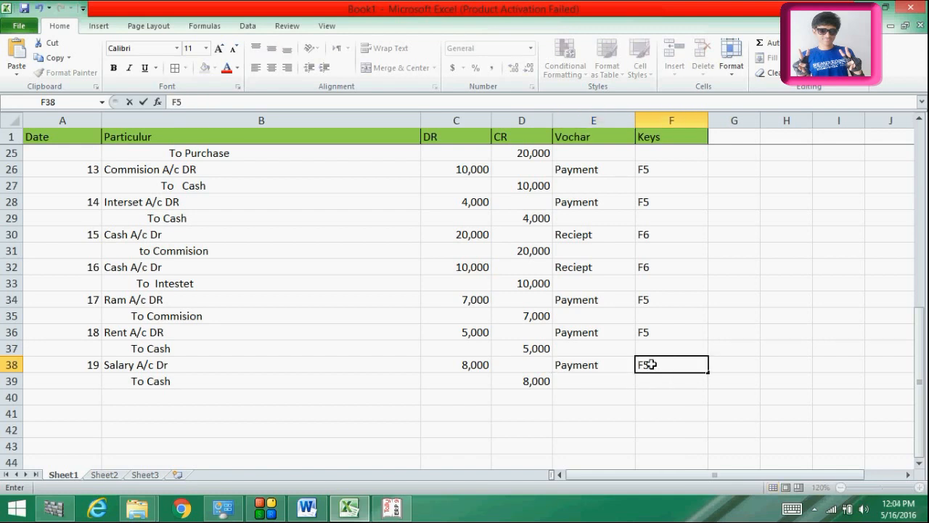
{"action": "key", "text": "Return"}
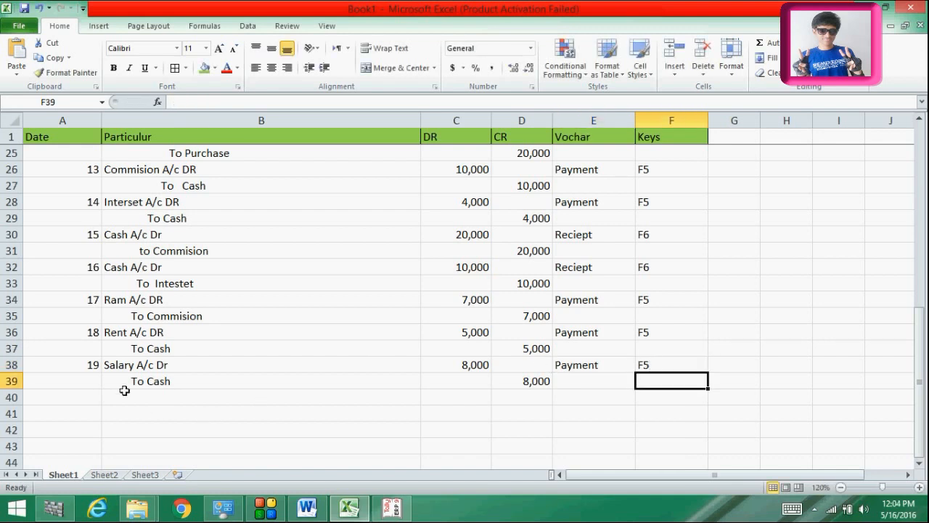
Number the next journal entry 20 in A40.
{"action": "left_click", "coordinate": [86, 393]}
{"action": "type", "text": "20"}
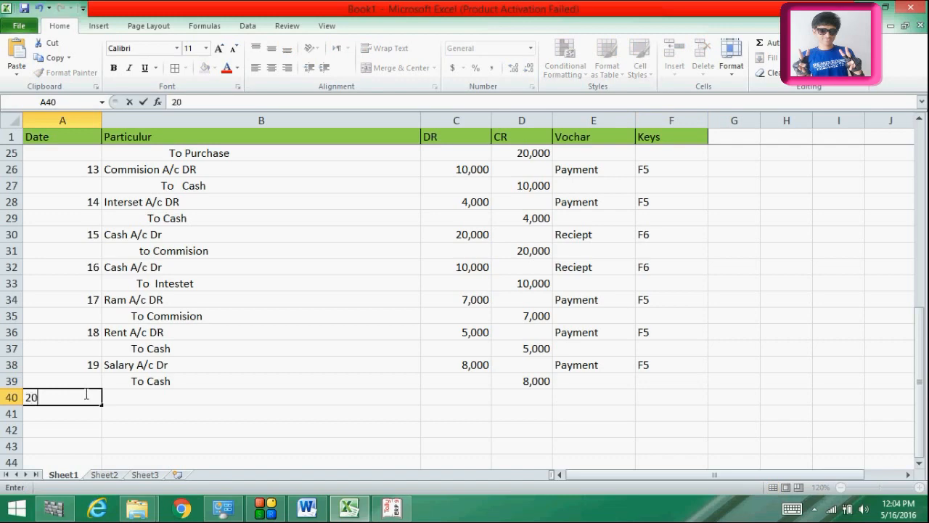
{"action": "key", "text": "Return"}
{"action": "left_click", "coordinate": [138, 392]}
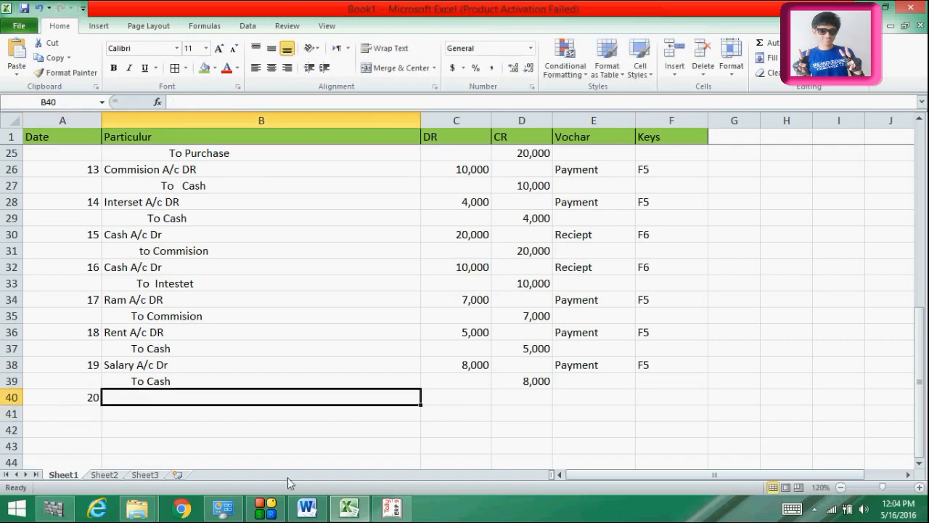
Switch to the Word document and replace the word Fixed with Deposite in transaction 20.
{"action": "left_click", "coordinate": [301, 512]}
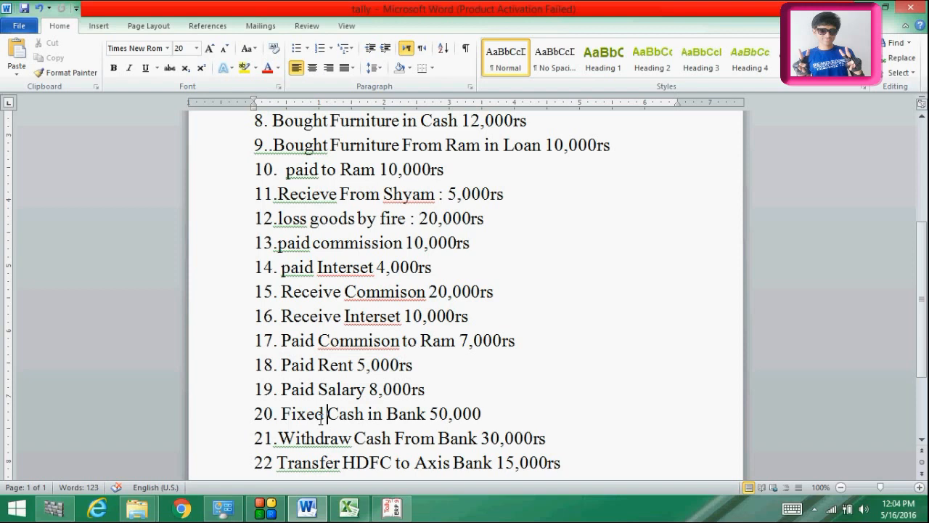
{"action": "key", "text": "BackSpace"}
{"action": "key", "text": "BackSpace"}
{"action": "key", "text": "BackSpace"}
{"action": "key", "text": "BackSpace"}
{"action": "key", "text": "BackSpace"}
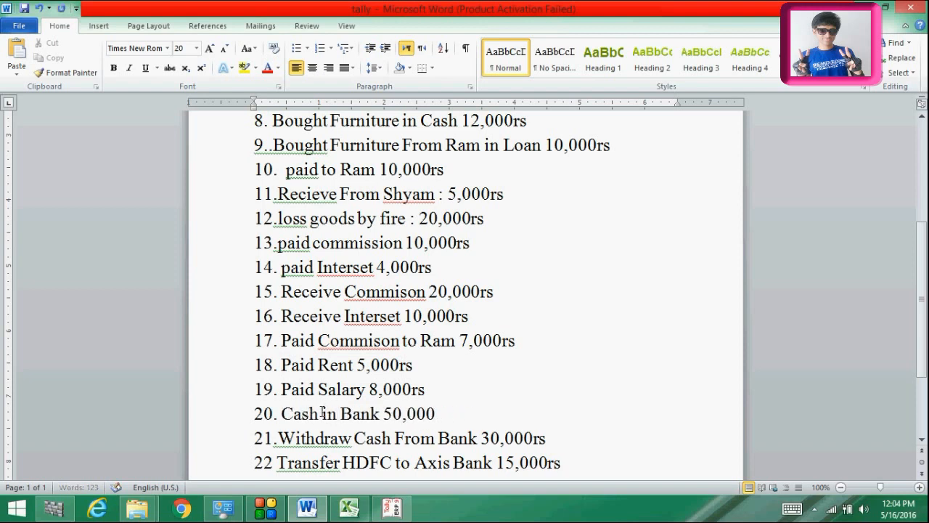
{"action": "type", "text": "Depos"}
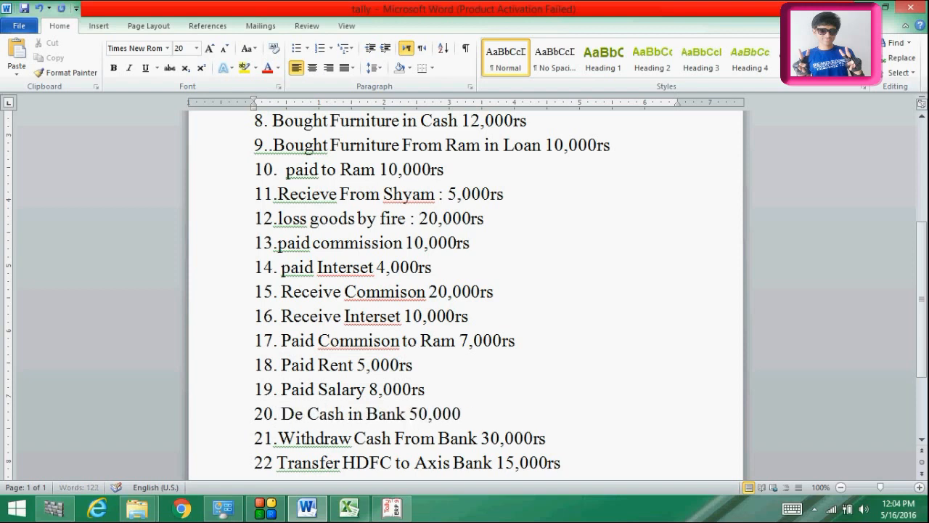
{"action": "type", "text": "ite"}
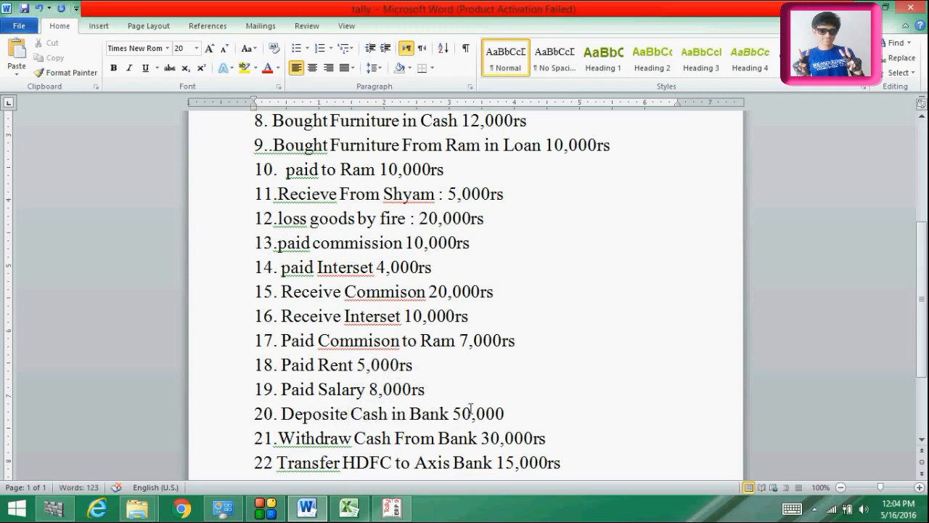
Return to the Excel sheet and enter the particulars of entry 20: Bank A/c Dr in B40 and an indented To Cash in B41.
{"action": "key", "text": "alt+Tab"}
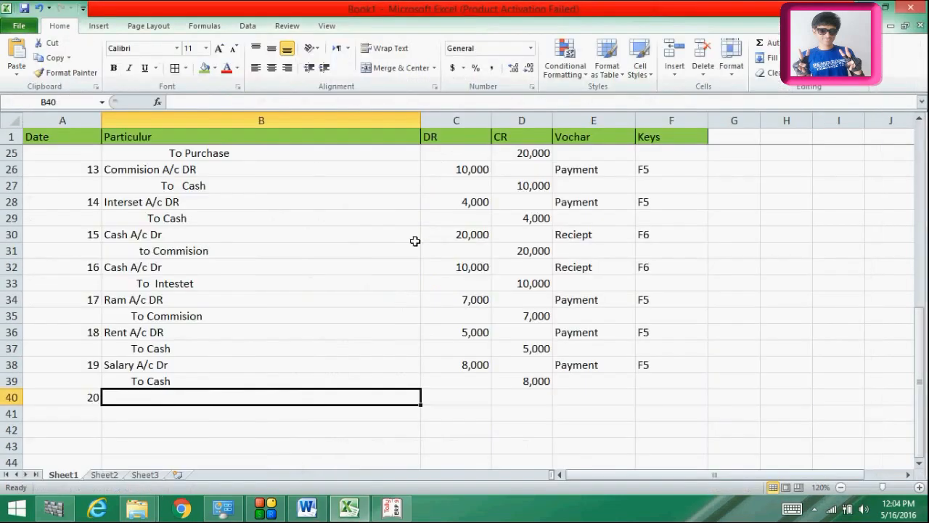
{"action": "double_click", "coordinate": [183, 396]}
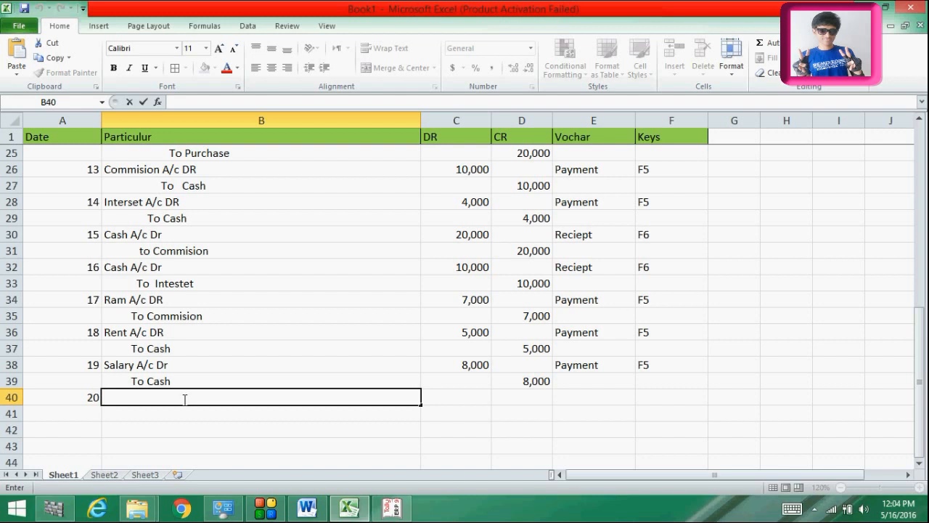
{"action": "type", "text": "Bank A"}
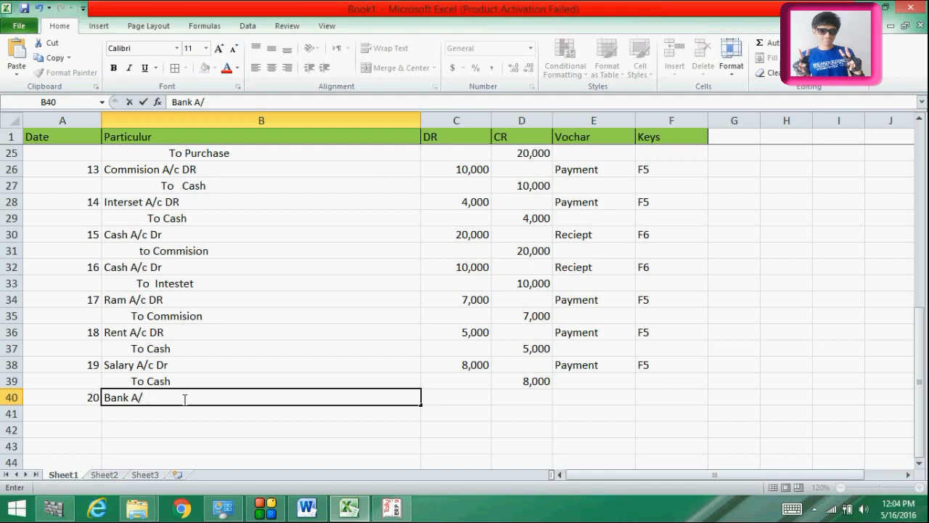
{"action": "type", "text": "/c Dr"}
{"action": "key", "text": "Return"}
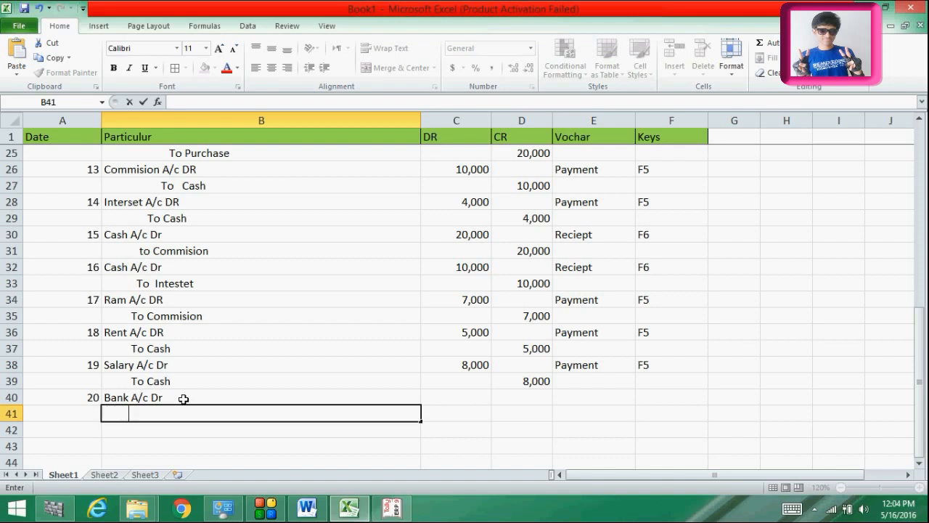
{"action": "type", "text": "To "}
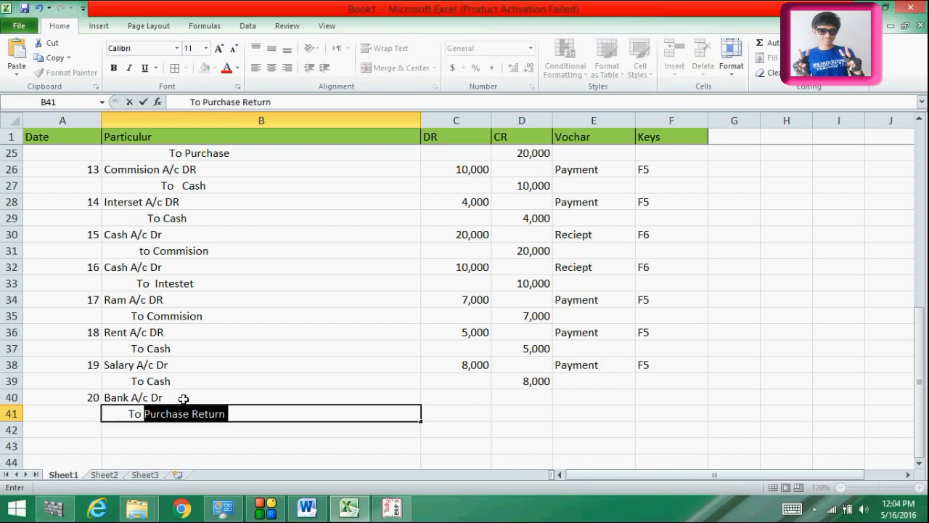
{"action": "type", "text": "Cash"}
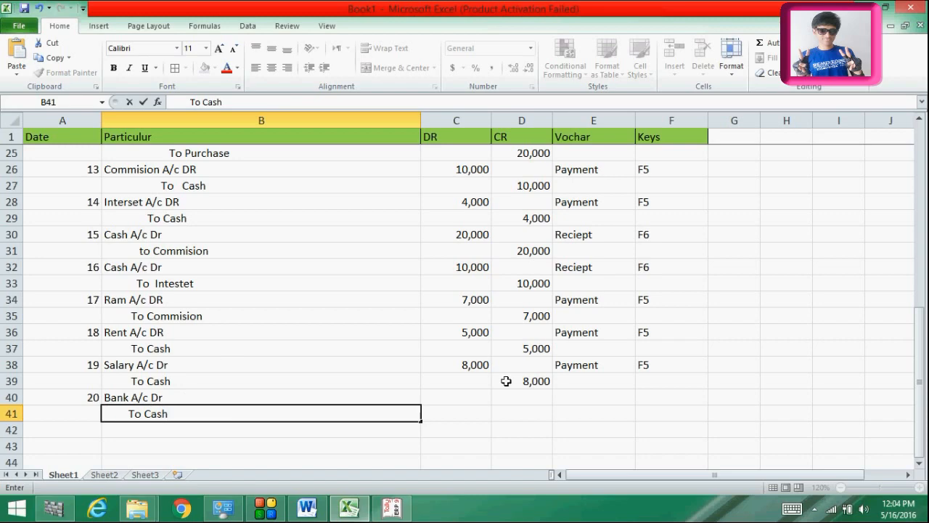
Check the amount of transaction 20 in the Word document and enter 50,000 as its debit in C40 and credit in D41.
{"action": "left_click", "coordinate": [469, 401]}
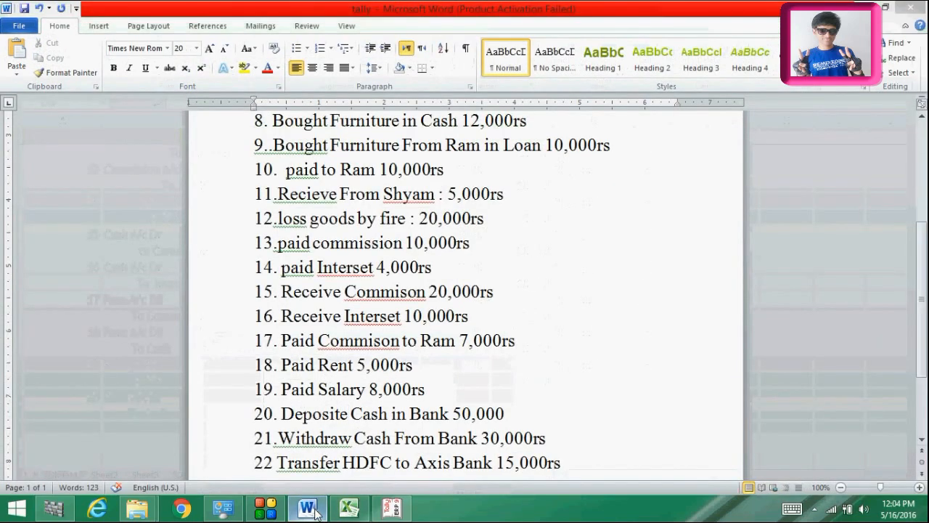
{"action": "type", "text": "5"}
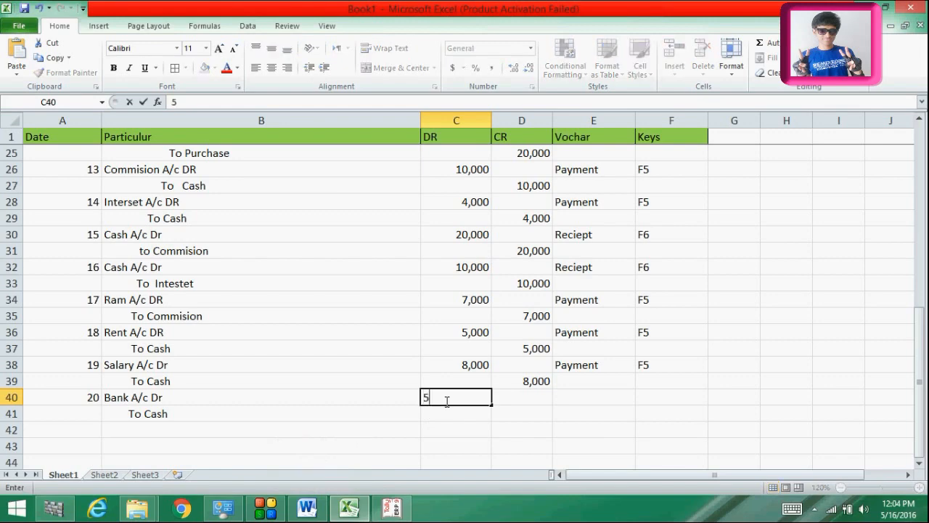
{"action": "type", "text": "0,000"}
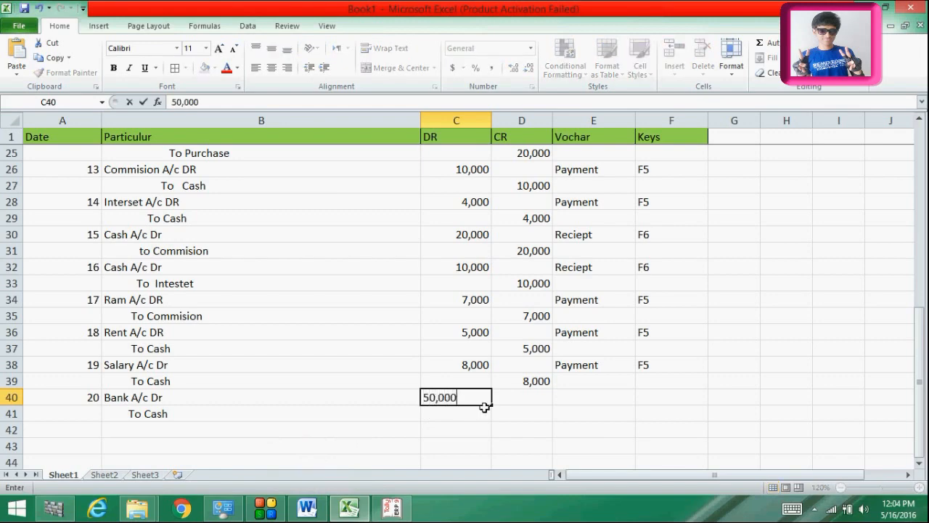
{"action": "left_click", "coordinate": [524, 411]}
{"action": "type", "text": "50,000"}
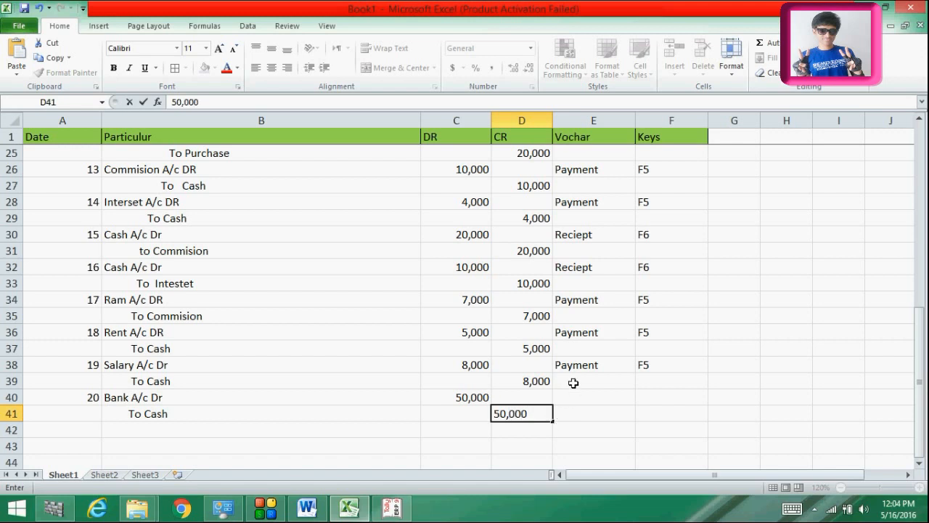
Enter Contra as the voucher type of entry 20 in E40 and F4 as its key in F40.
{"action": "left_click", "coordinate": [573, 382]}
{"action": "left_click", "coordinate": [572, 395]}
{"action": "double_click", "coordinate": [571, 396]}
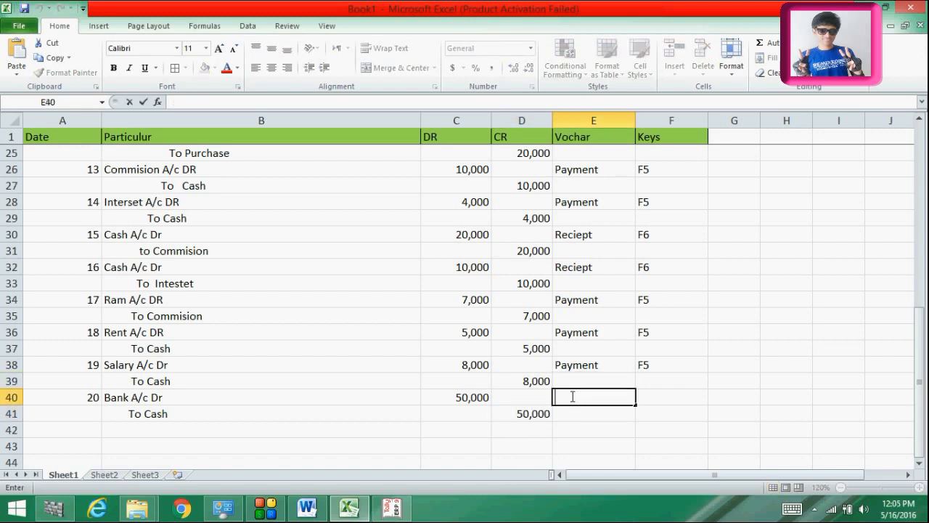
{"action": "type", "text": "Contra"}
{"action": "key", "text": "Return"}
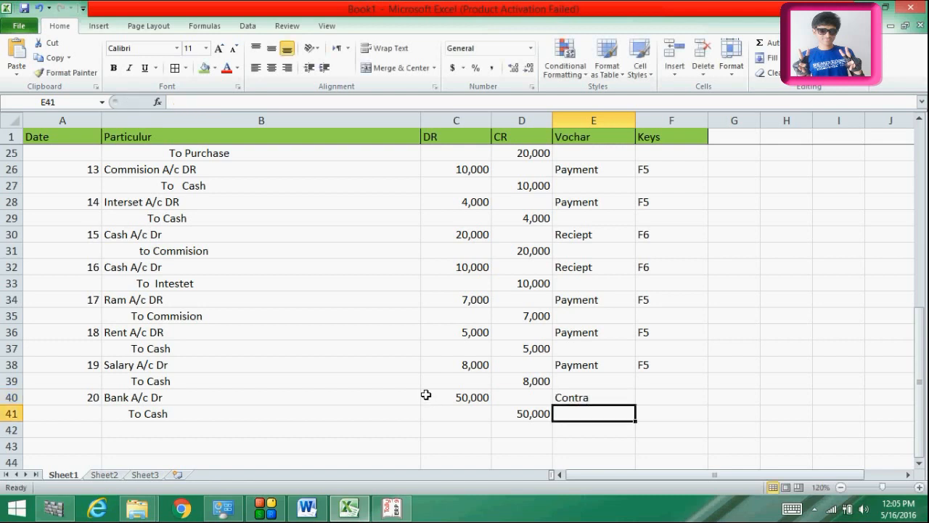
{"action": "double_click", "coordinate": [670, 395]}
{"action": "type", "text": "F"}
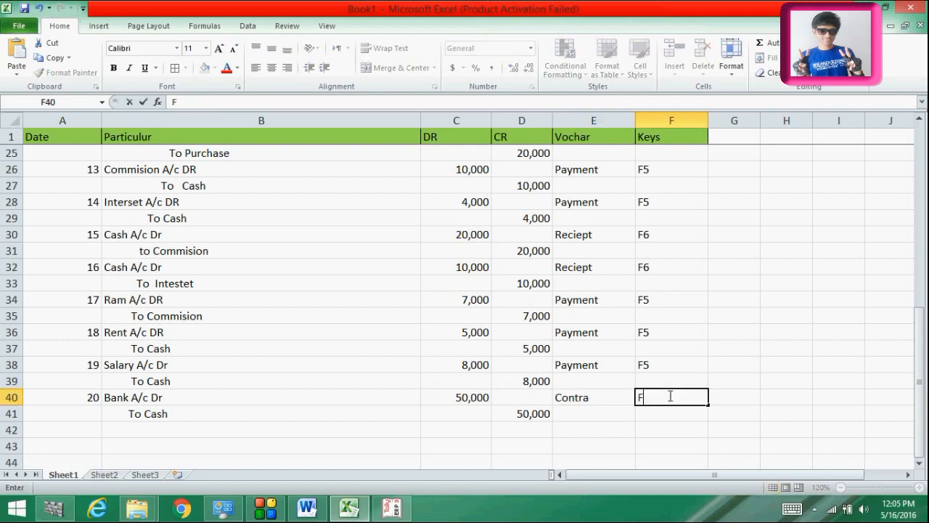
{"action": "key", "text": "Return"}
{"action": "key", "text": "Return"}
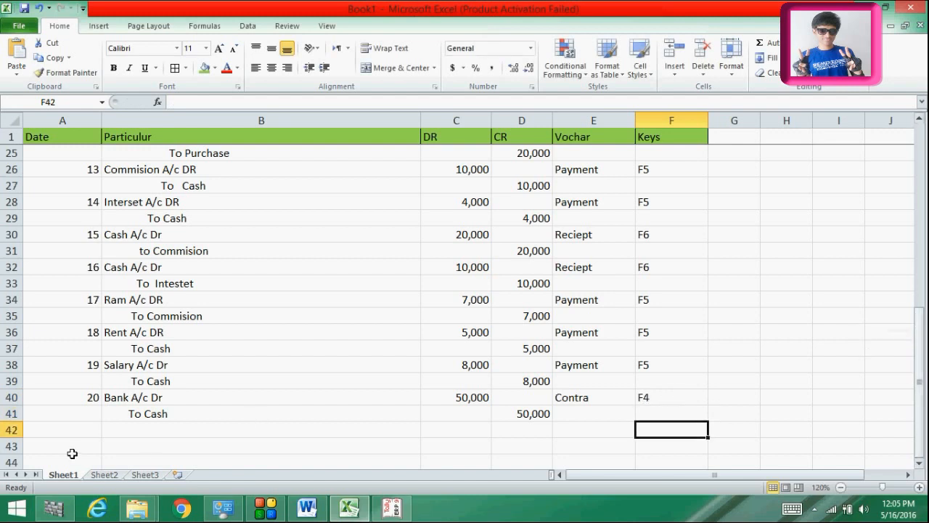
Number the next journal entry 21 in A42 and check transaction 21 in the Word document.
{"action": "left_click", "coordinate": [68, 428]}
{"action": "type", "text": "2"}
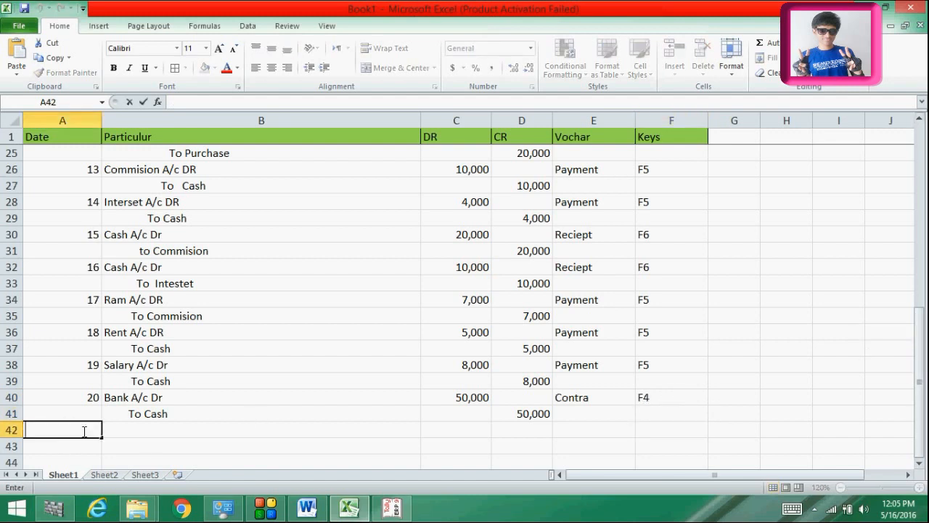
{"action": "type", "text": "1."}
{"action": "left_click", "coordinate": [135, 431]}
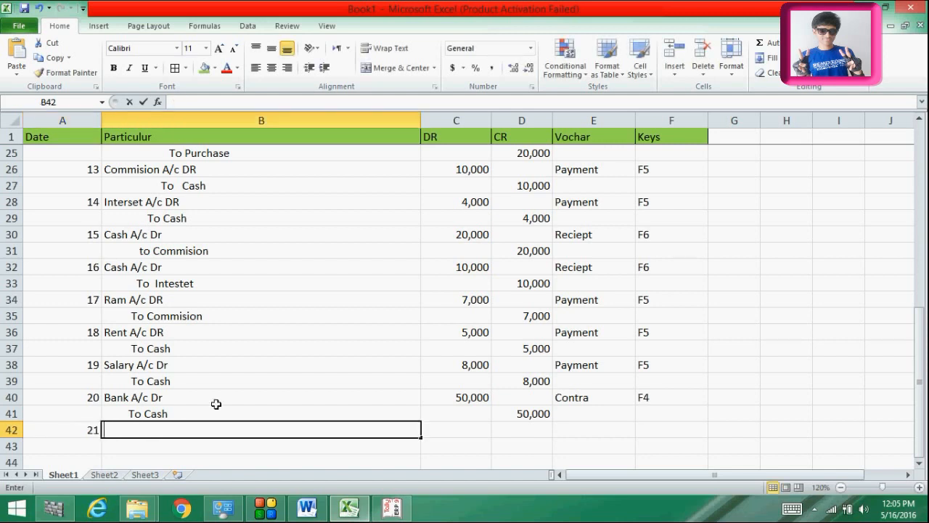
{"action": "scroll", "coordinate": [920, 472], "scroll_direction": "down", "scroll_amount": 3}
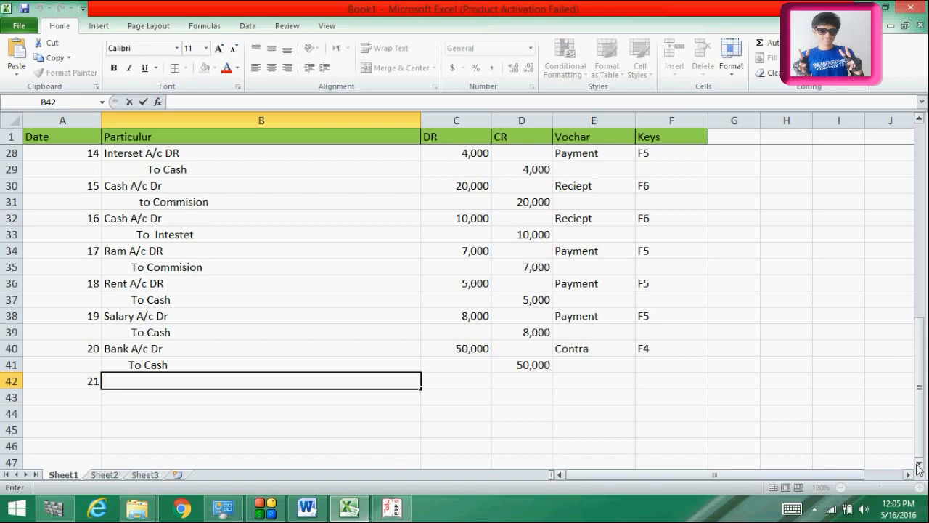
{"action": "scroll", "coordinate": [919, 469], "scroll_direction": "down", "scroll_amount": 4}
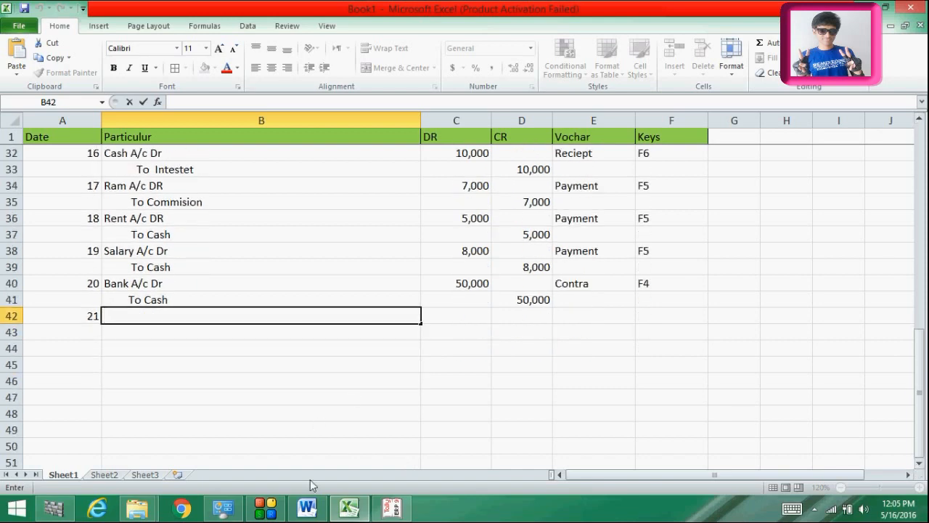
{"action": "left_click", "coordinate": [306, 508]}
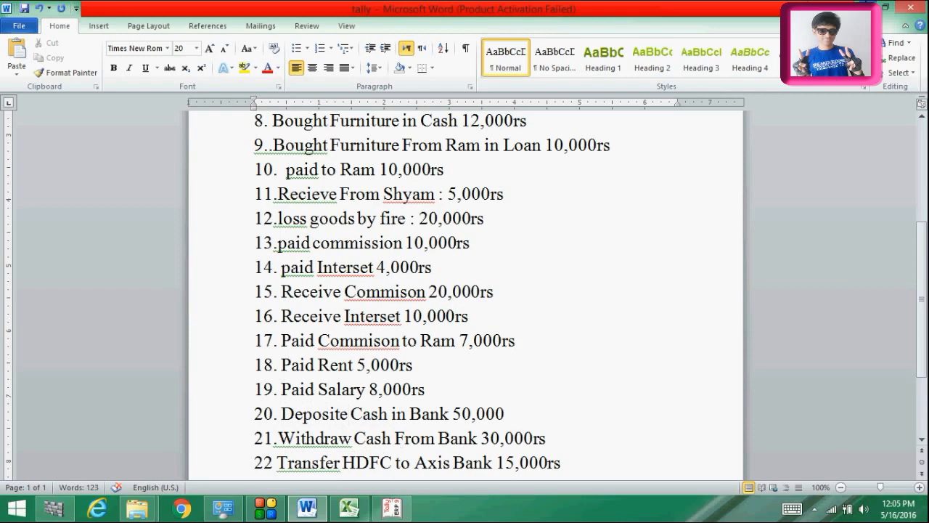
{"action": "key", "text": "alt+Tab"}
Enter the particulars of entry 21 in the Excel sheet: Cash A/c Dr in B42 and an indented To Bank in B43.
{"action": "double_click", "coordinate": [138, 315]}
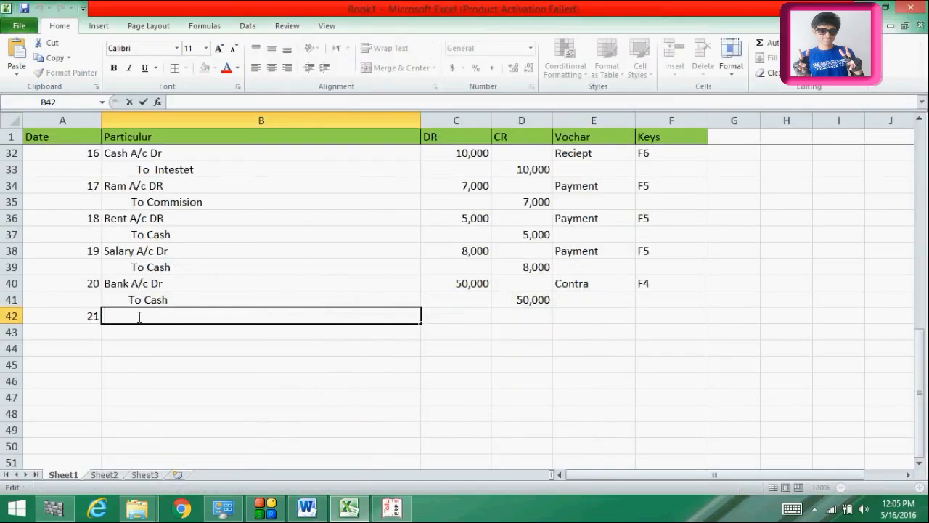
{"action": "type", "text": "Ban"}
{"action": "type", "text": "k"}
{"action": "key", "text": "BackSpace"}
{"action": "key", "text": "BackSpace"}
{"action": "key", "text": "BackSpace"}
{"action": "key", "text": "BackSpace"}
{"action": "key", "text": "BackSpace"}
{"action": "type", "text": "Cash A/c Dr"}
{"action": "key", "text": "Return"}
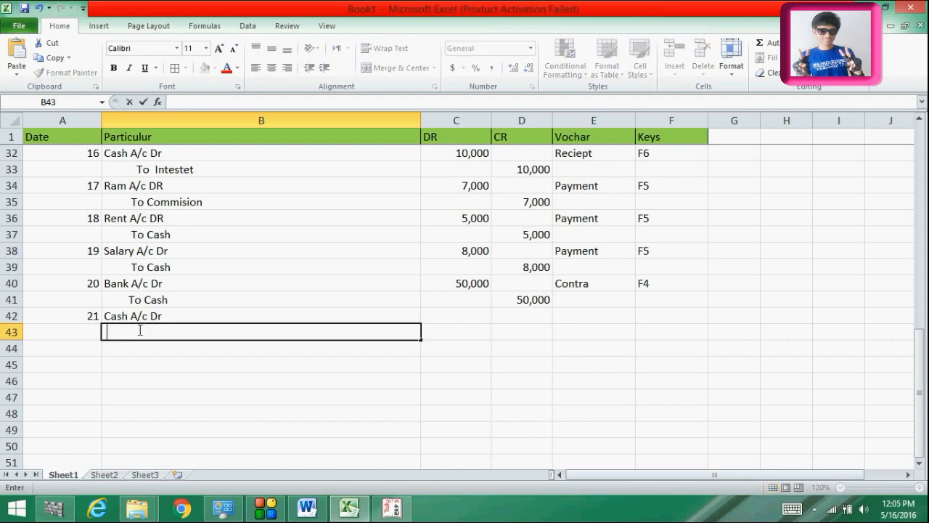
{"action": "type", "text": "To Bank"}
Check the amount of transaction 21 in the Word document and enter 30,000 as its debit in C42 and credit in D43.
{"action": "left_click", "coordinate": [481, 315]}
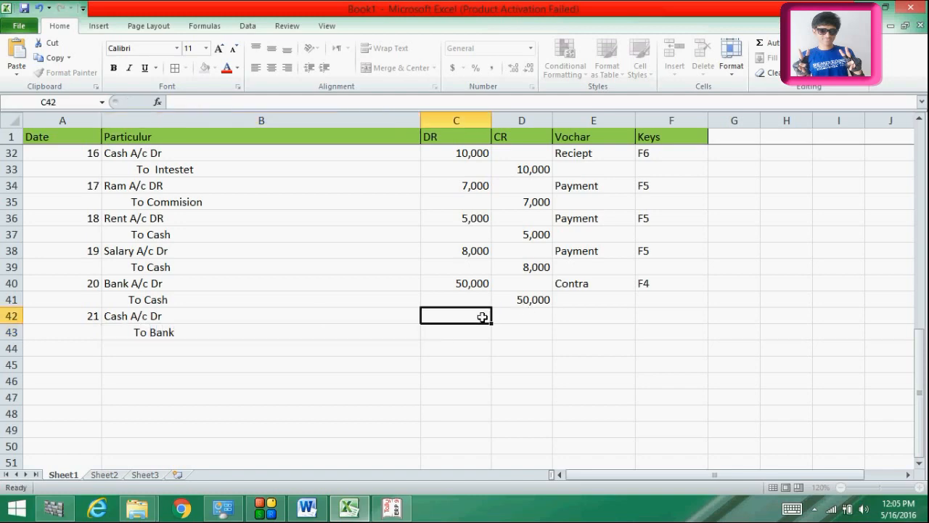
{"action": "left_click", "coordinate": [308, 507]}
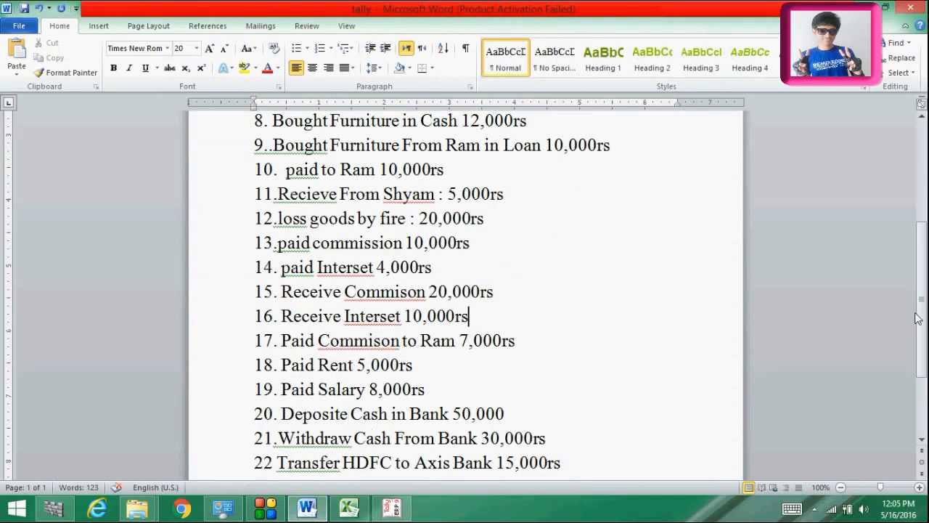
{"action": "scroll", "coordinate": [916, 320], "scroll_direction": "down", "scroll_amount": 1}
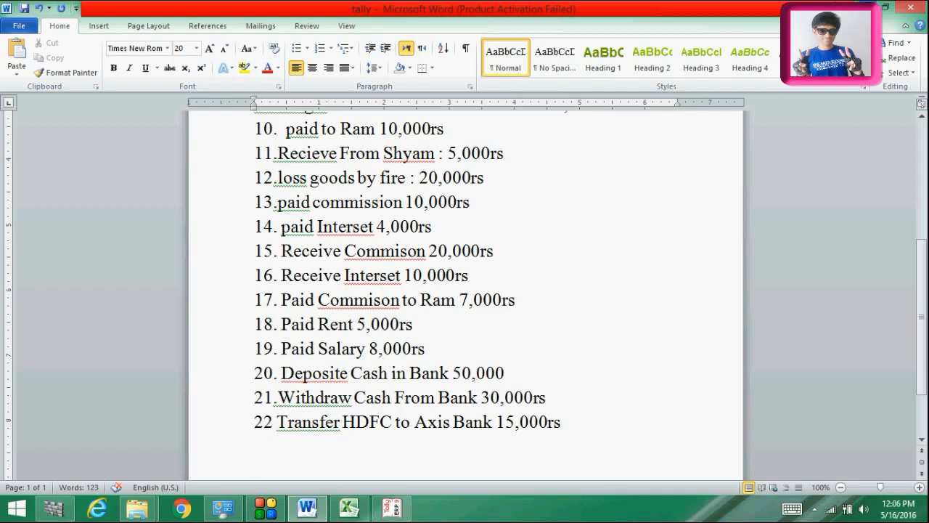
{"action": "key", "text": "alt+Tab"}
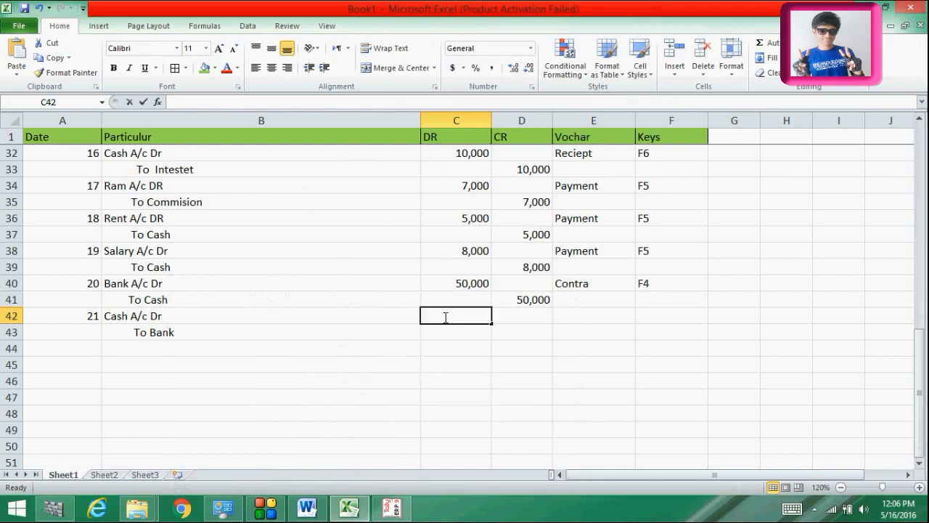
{"action": "type", "text": "30,0000"}
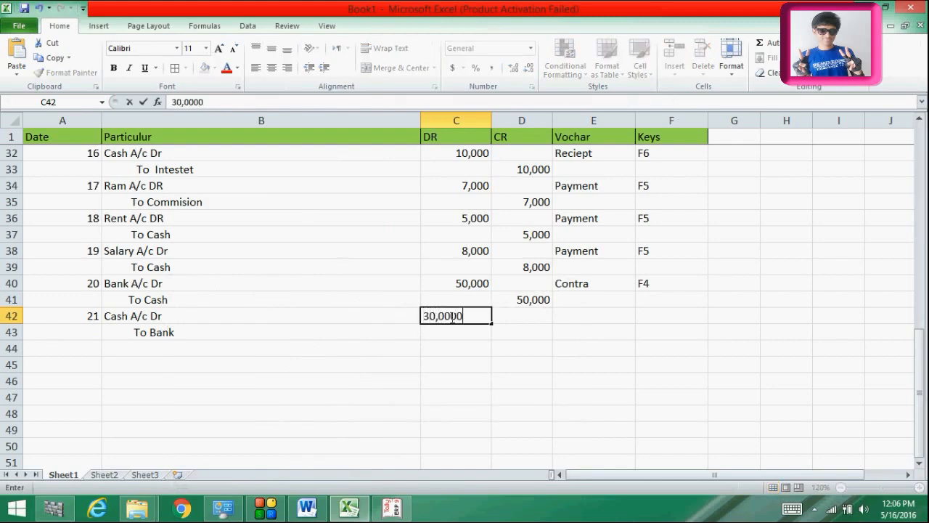
{"action": "key", "text": "BackSpace"}
{"action": "left_click", "coordinate": [509, 336]}
{"action": "type", "text": "30,000"}
Enter Contra as the voucher type of entry 21 in E42 and F4 as its key in F42.
{"action": "left_click", "coordinate": [583, 320]}
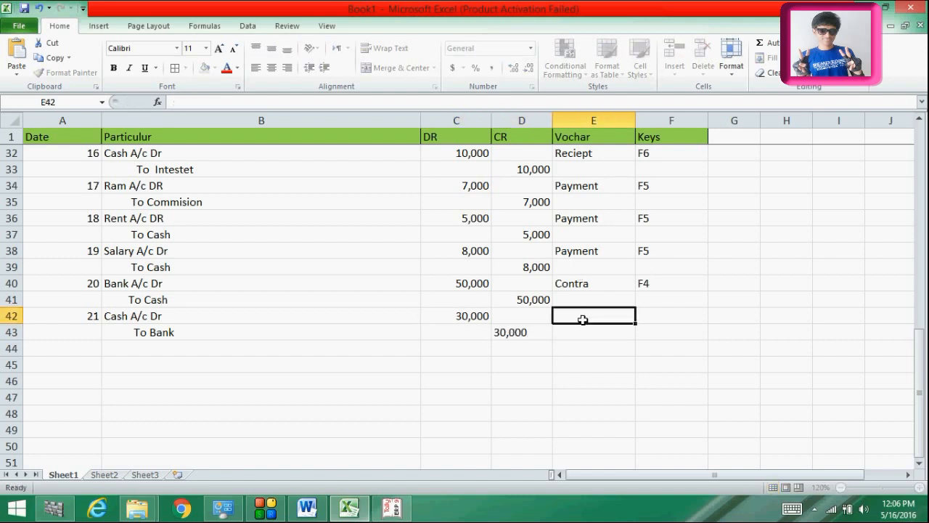
{"action": "type", "text": "contra"}
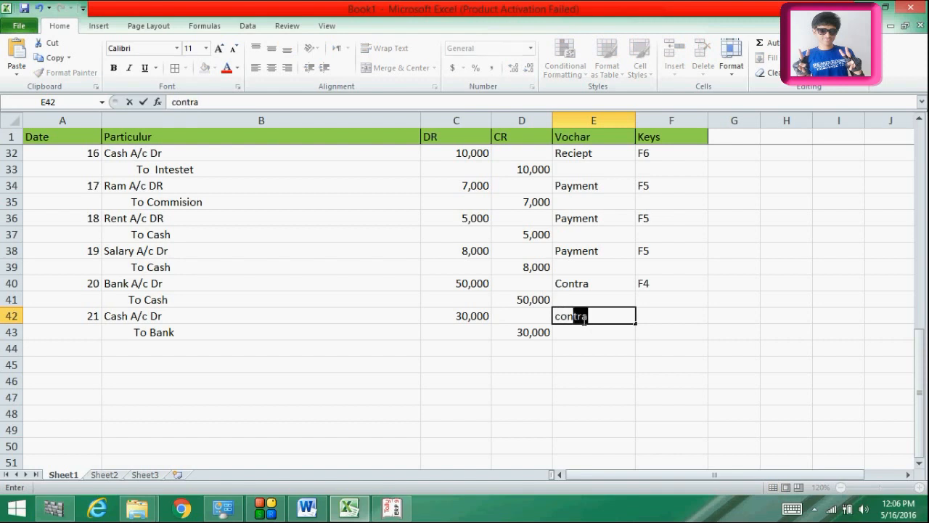
{"action": "key", "text": "Return"}
{"action": "left_click", "coordinate": [647, 305]}
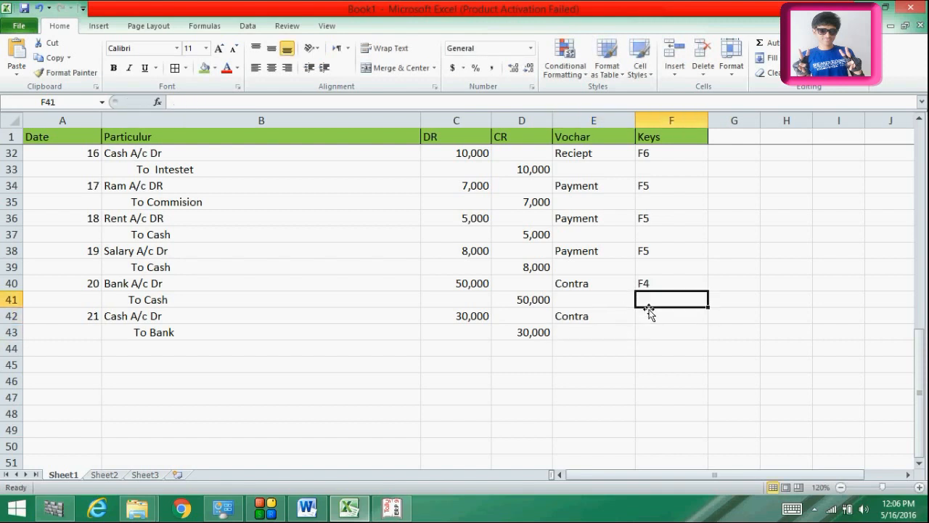
{"action": "left_click", "coordinate": [649, 316]}
{"action": "type", "text": "F"}
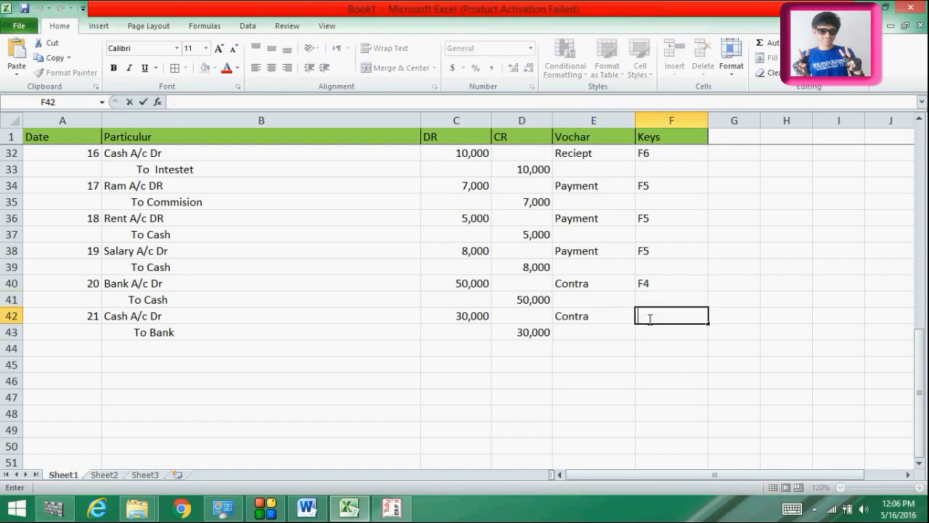
{"action": "type", "text": "4"}
{"action": "key", "text": "Return"}
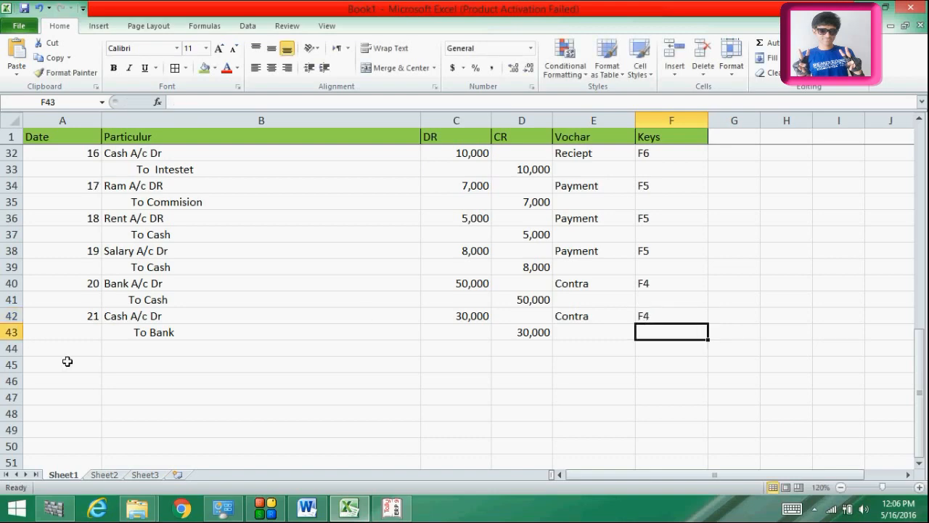
Check transaction 22 in the Word document, return to the Excel sheet and number the next entry 22 in A44.
{"action": "left_click", "coordinate": [78, 350]}
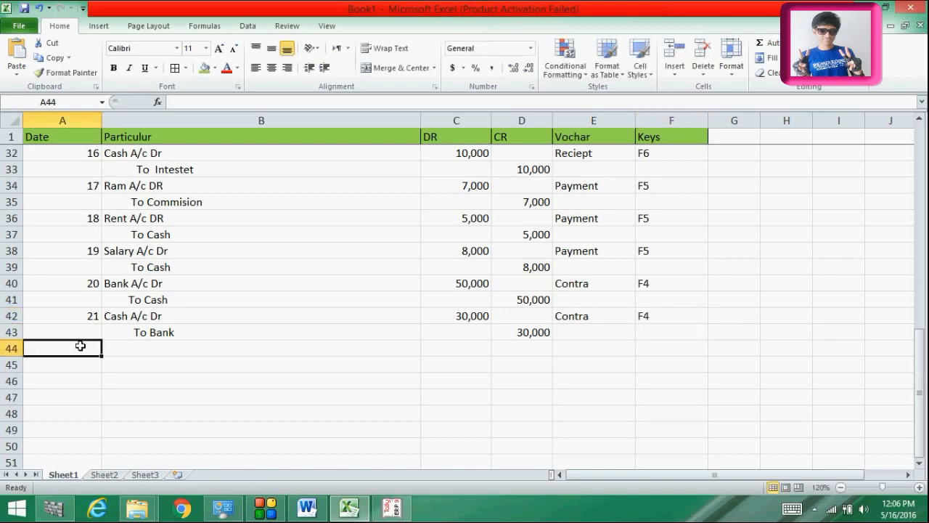
{"action": "left_click", "coordinate": [320, 505]}
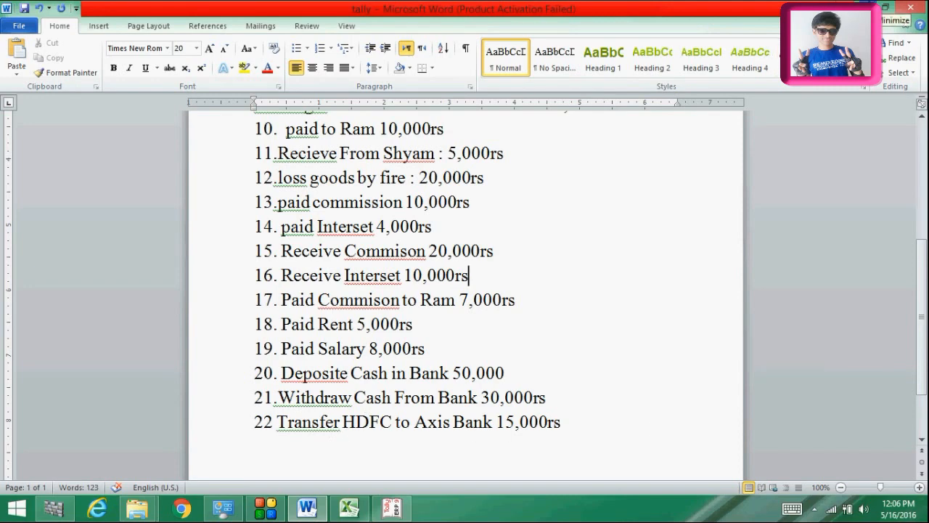
{"action": "left_click", "coordinate": [867, 7]}
{"action": "type", "text": "22."}
Enter the particulars of entry 22: Axis Bank A/c Dr in B44 and an indented To HDFC Bank in B45.
{"action": "left_click", "coordinate": [146, 349]}
{"action": "double_click", "coordinate": [147, 349]}
{"action": "type", "text": "A"}
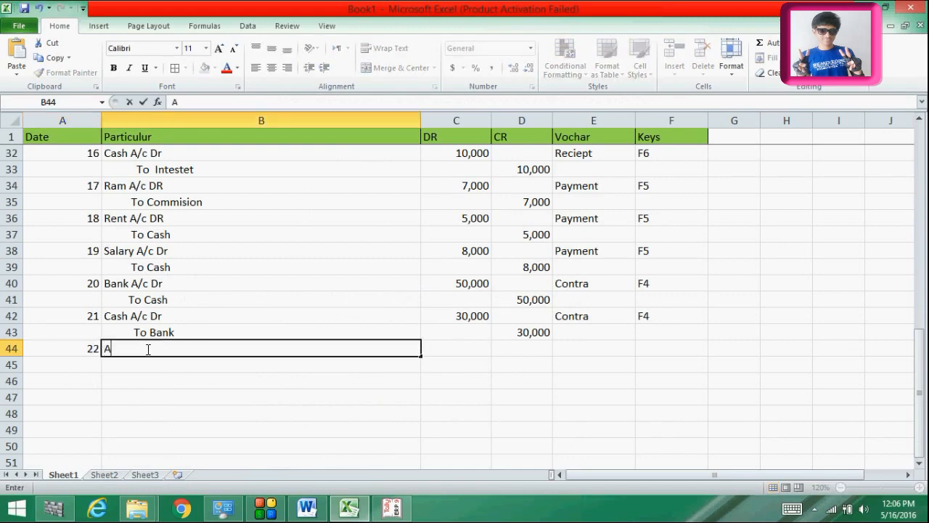
{"action": "type", "text": "xis Bank A/c DR"}
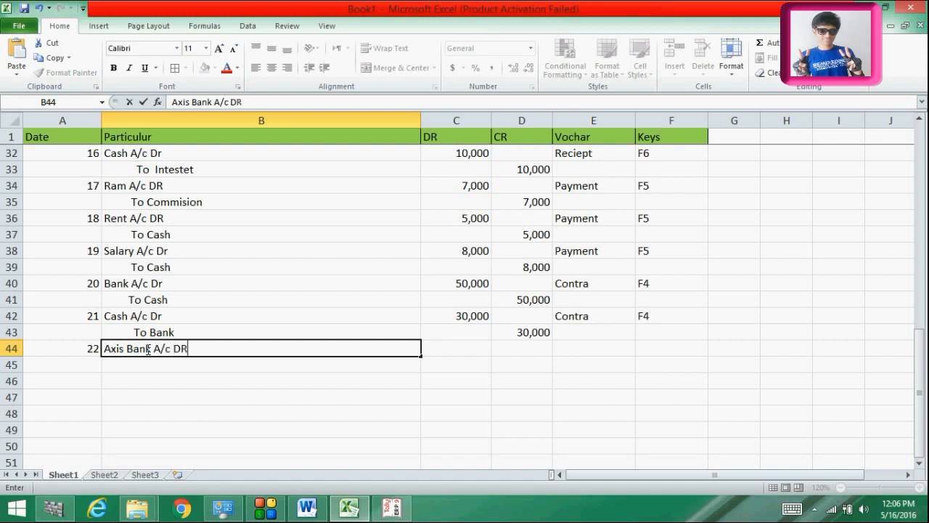
{"action": "key", "text": "Return"}
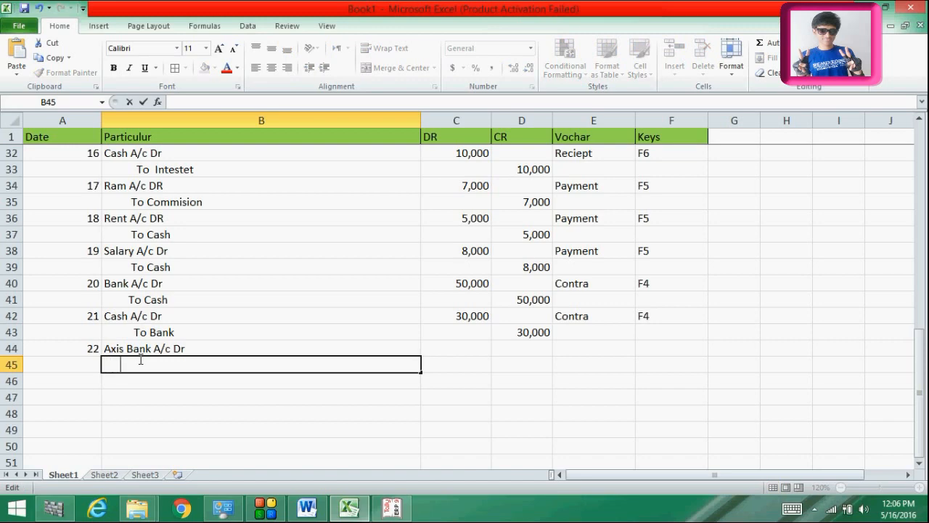
{"action": "type", "text": "To HDFC "}
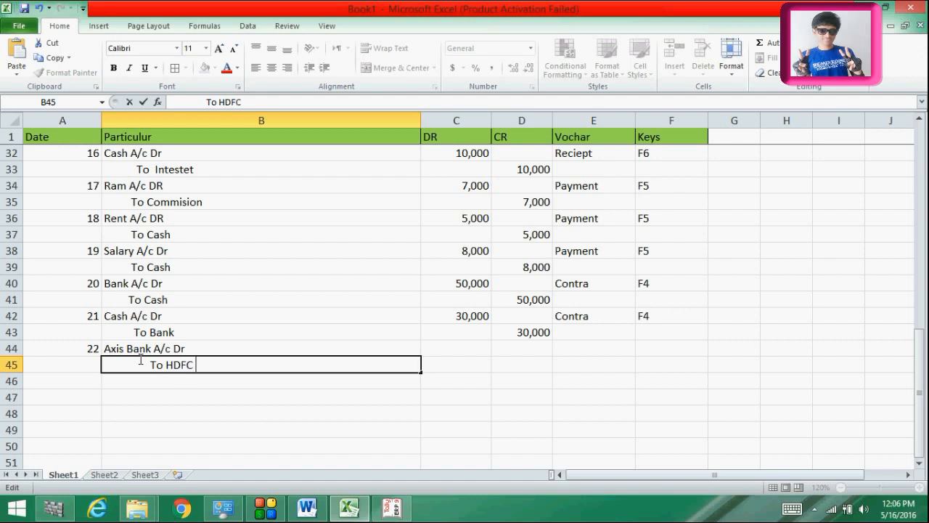
{"action": "type", "text": "Bank"}
Enter 15,000 as the debit of entry 22 in C44 and as its credit in D45.
{"action": "left_click", "coordinate": [452, 348]}
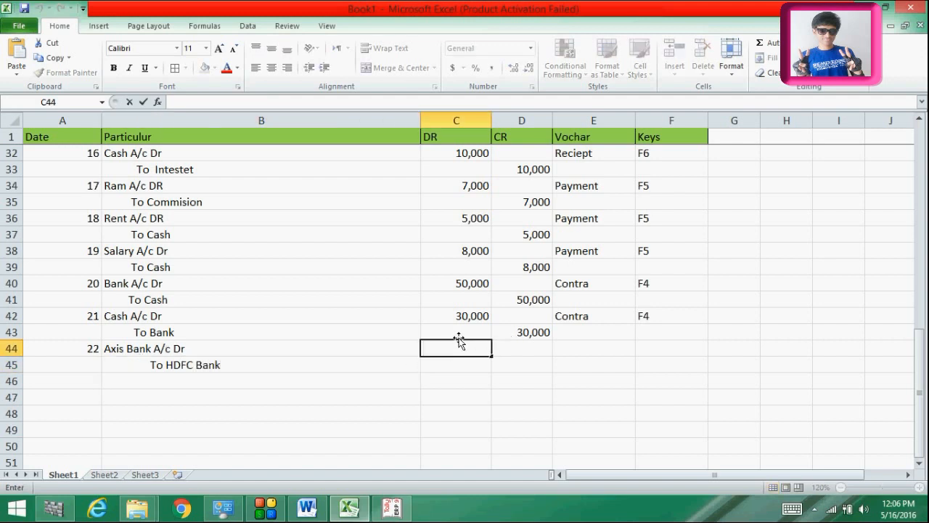
{"action": "type", "text": "15,000"}
{"action": "left_click", "coordinate": [508, 361]}
{"action": "type", "text": "15,0"}
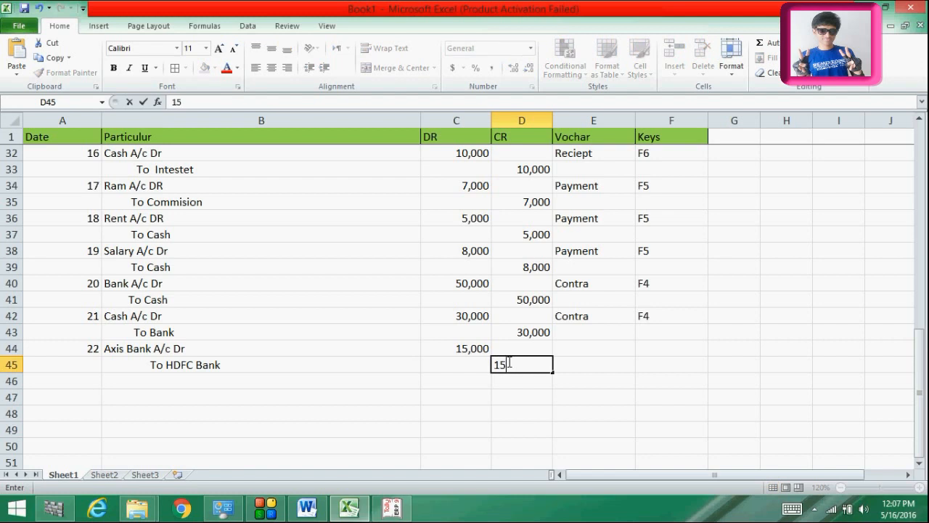
{"action": "type", "text": "00"}
Enter Contra as the voucher type of entry 22 in E44 and F4 as its key in F44.
{"action": "left_click", "coordinate": [569, 351]}
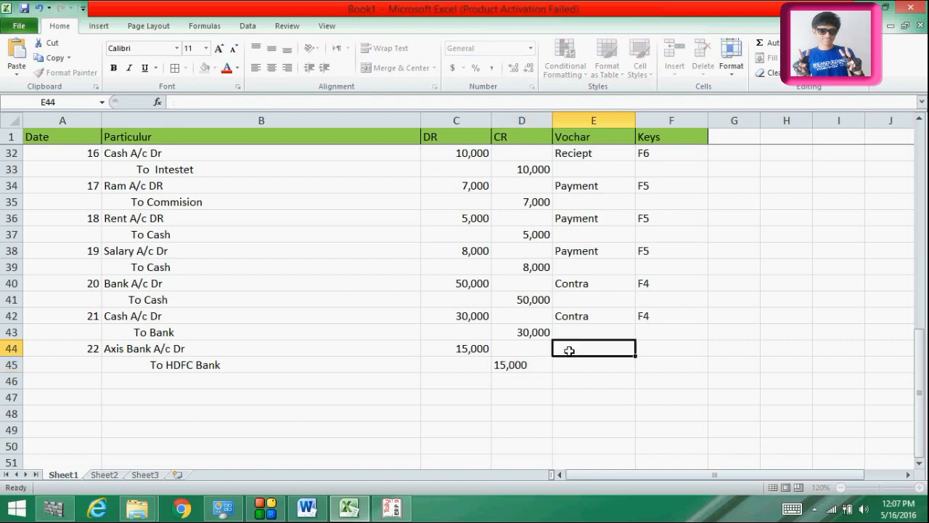
{"action": "type", "text": "Contra"}
{"action": "key", "text": "Return"}
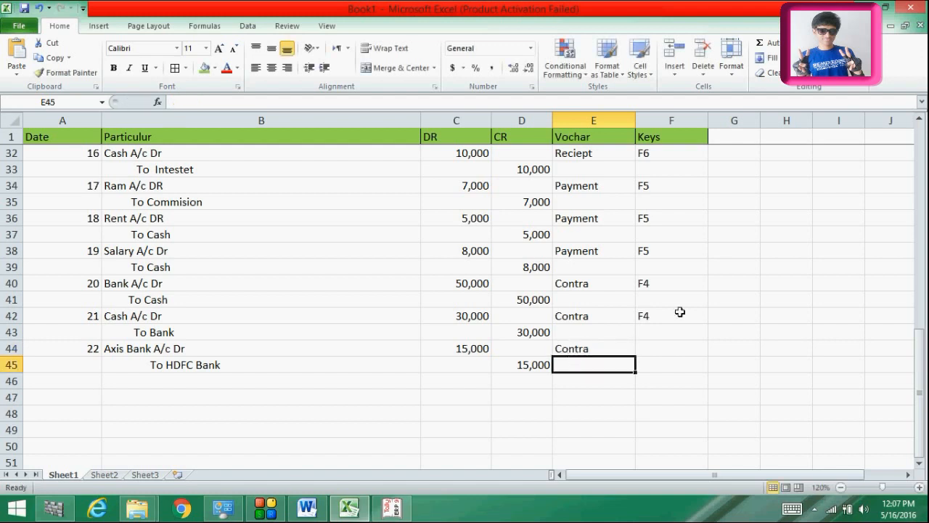
{"action": "left_click", "coordinate": [652, 353]}
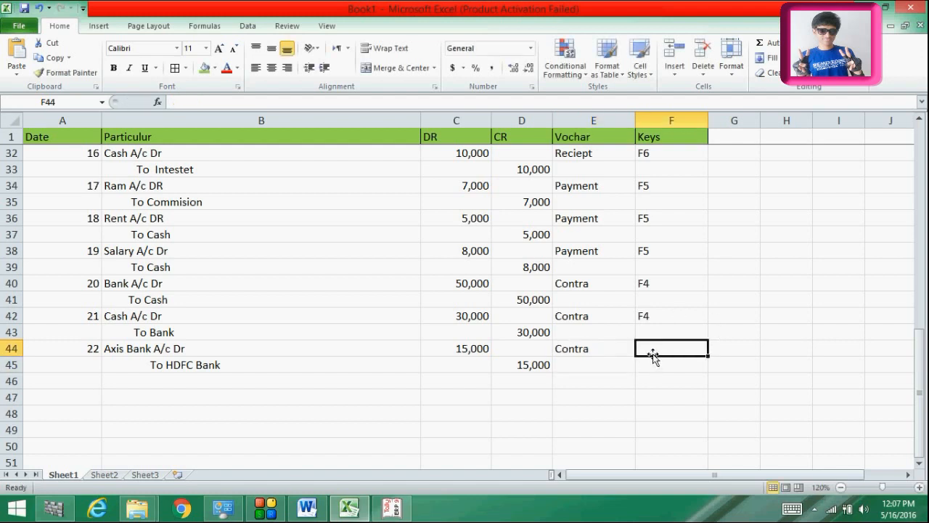
{"action": "type", "text": "F4"}
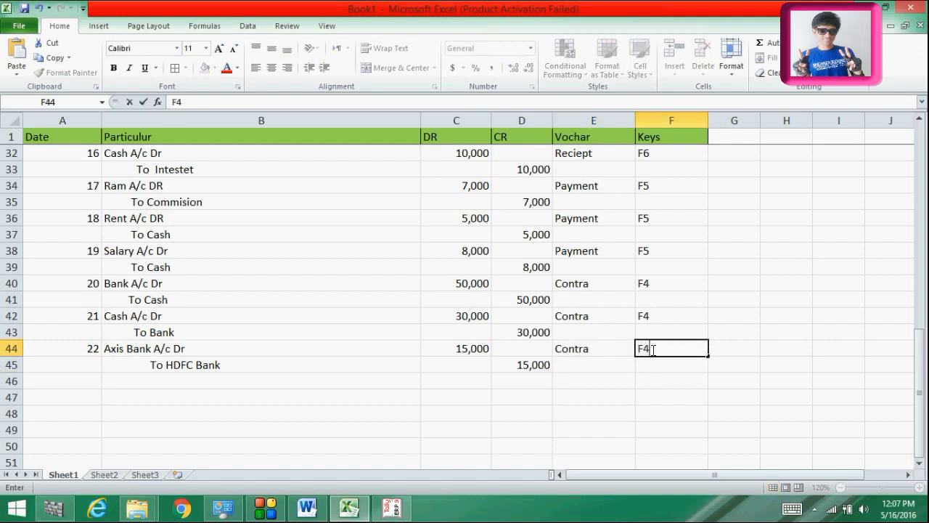
{"action": "left_click", "coordinate": [626, 430]}
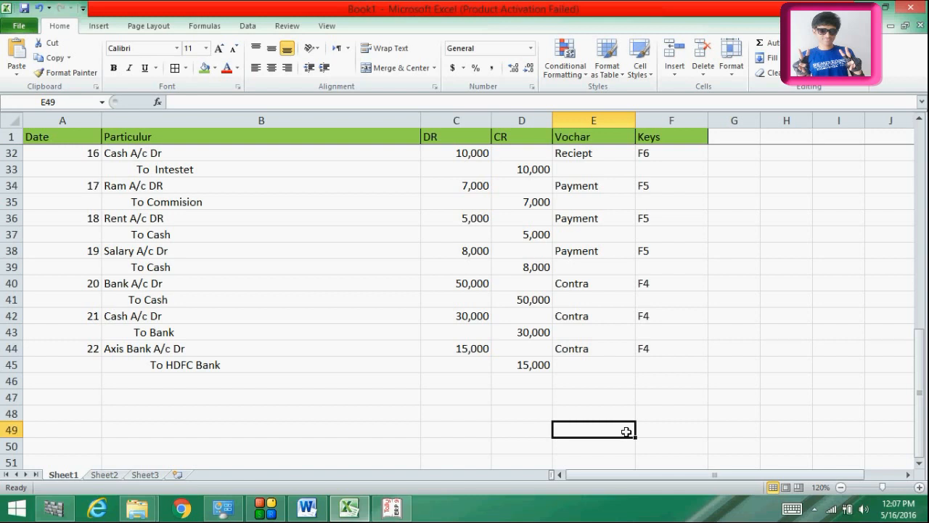
{"action": "left_click", "coordinate": [266, 508]}
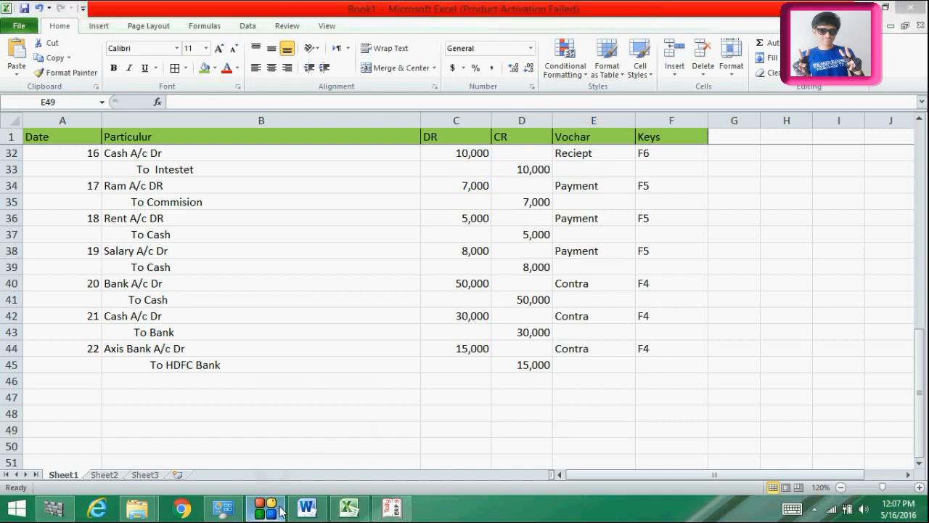